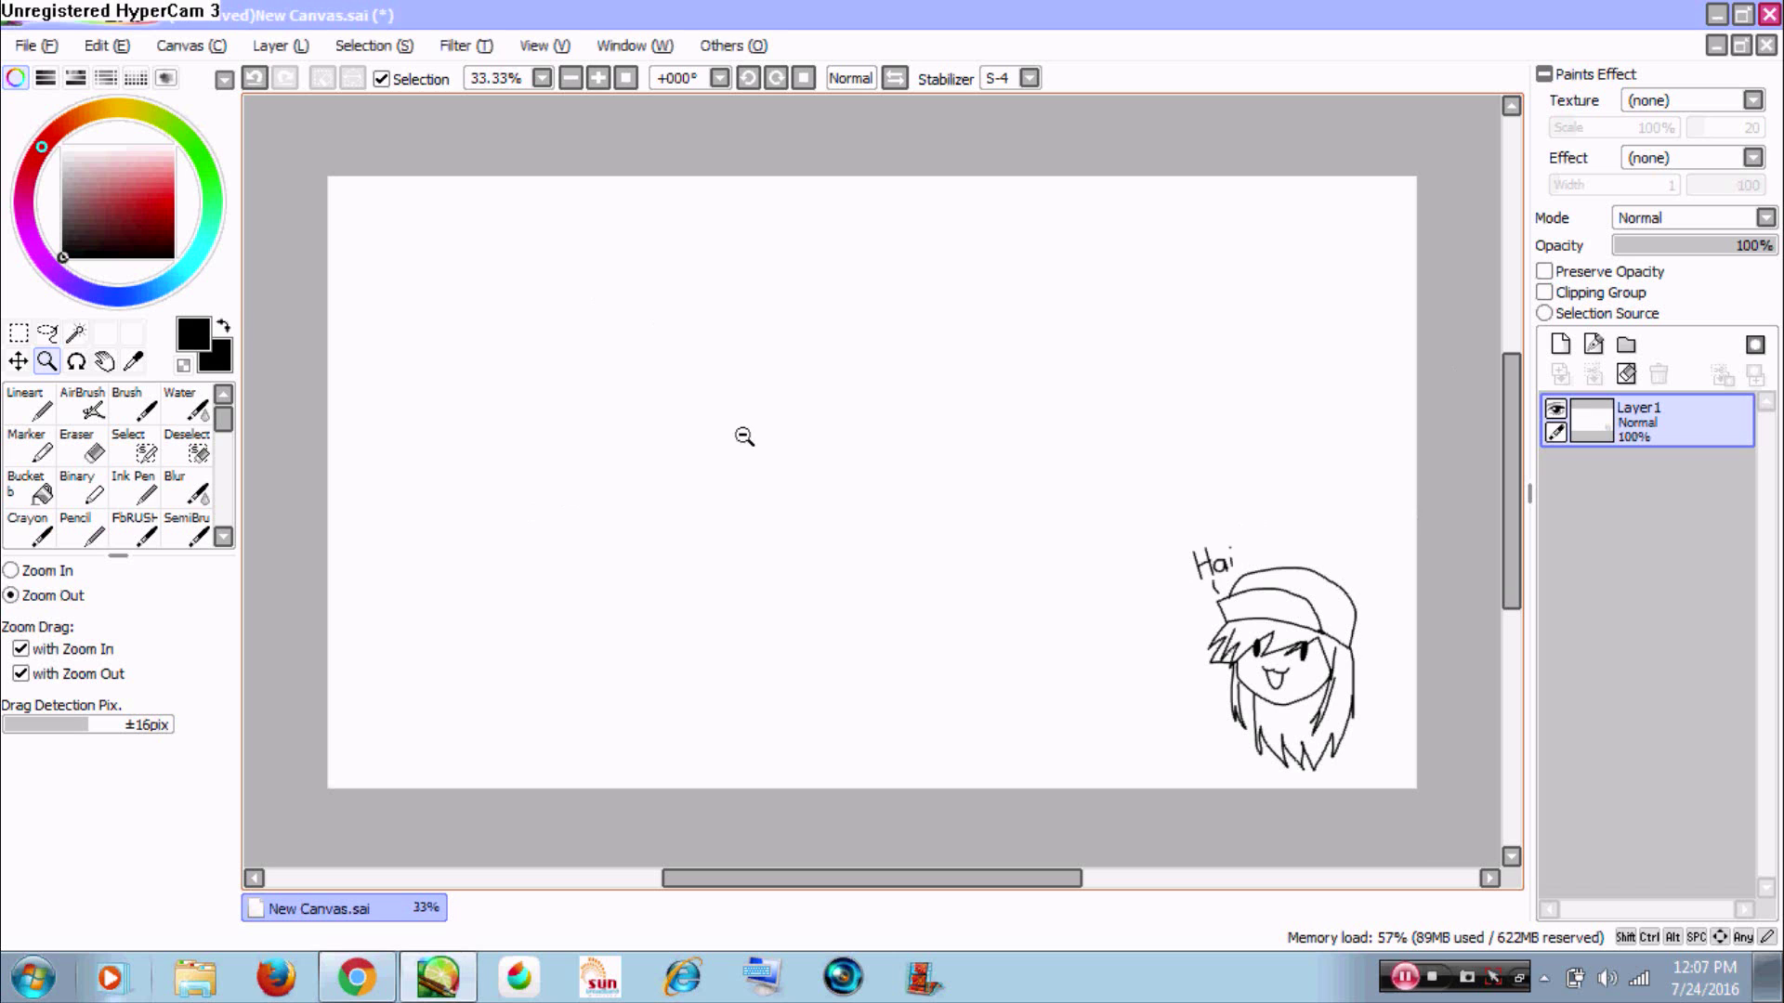
left_click(873, 521)
left_click_drag(867, 520, 844, 446)
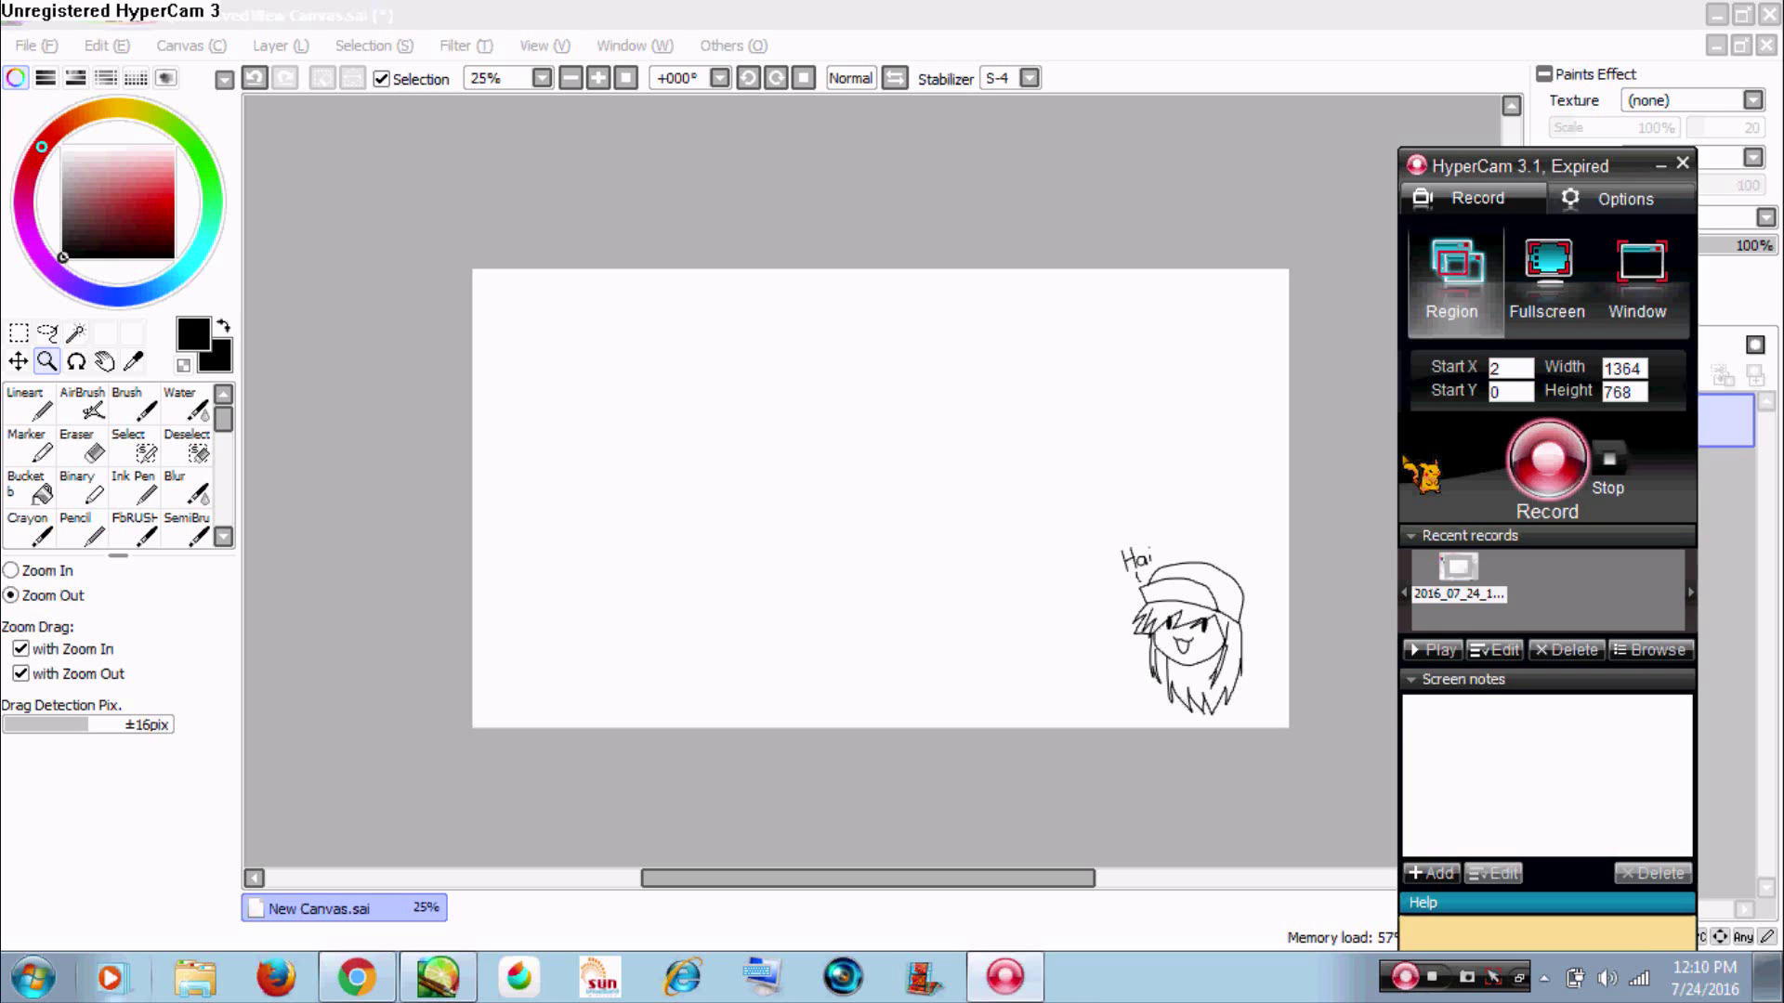
key("F2")
left_click(144, 414)
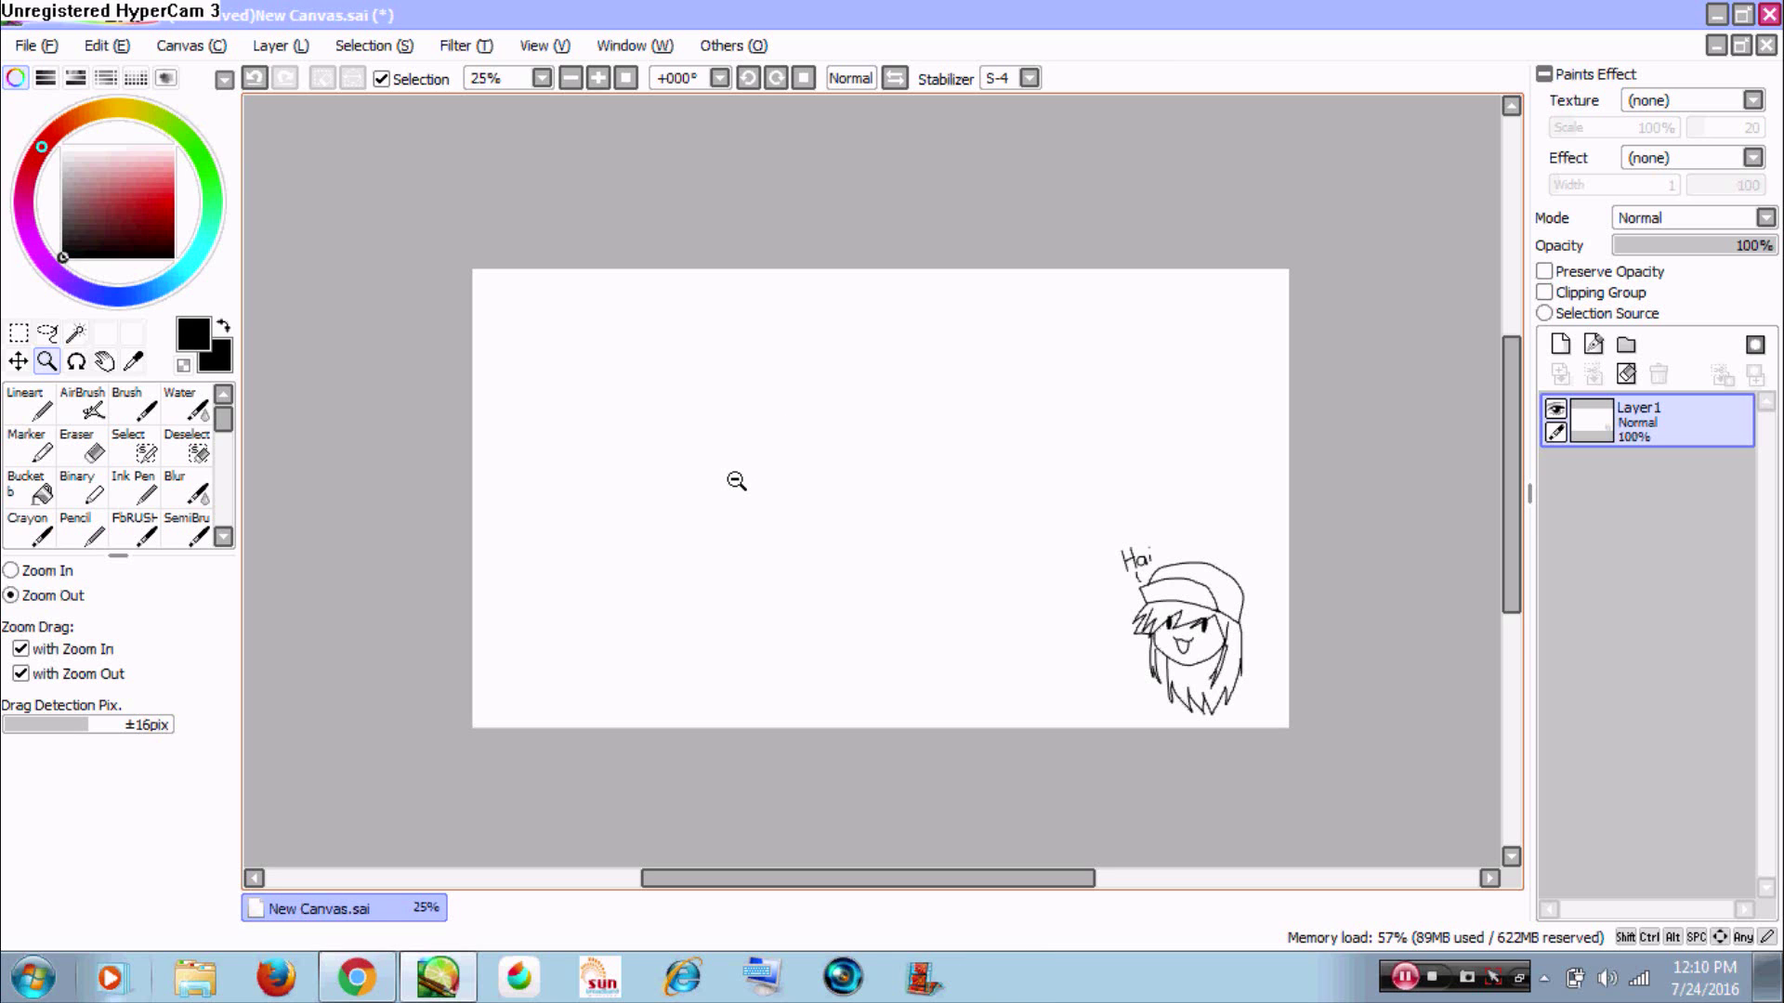
left_click(717, 556)
left_click_drag(656, 373, 886, 615)
left_click(152, 411)
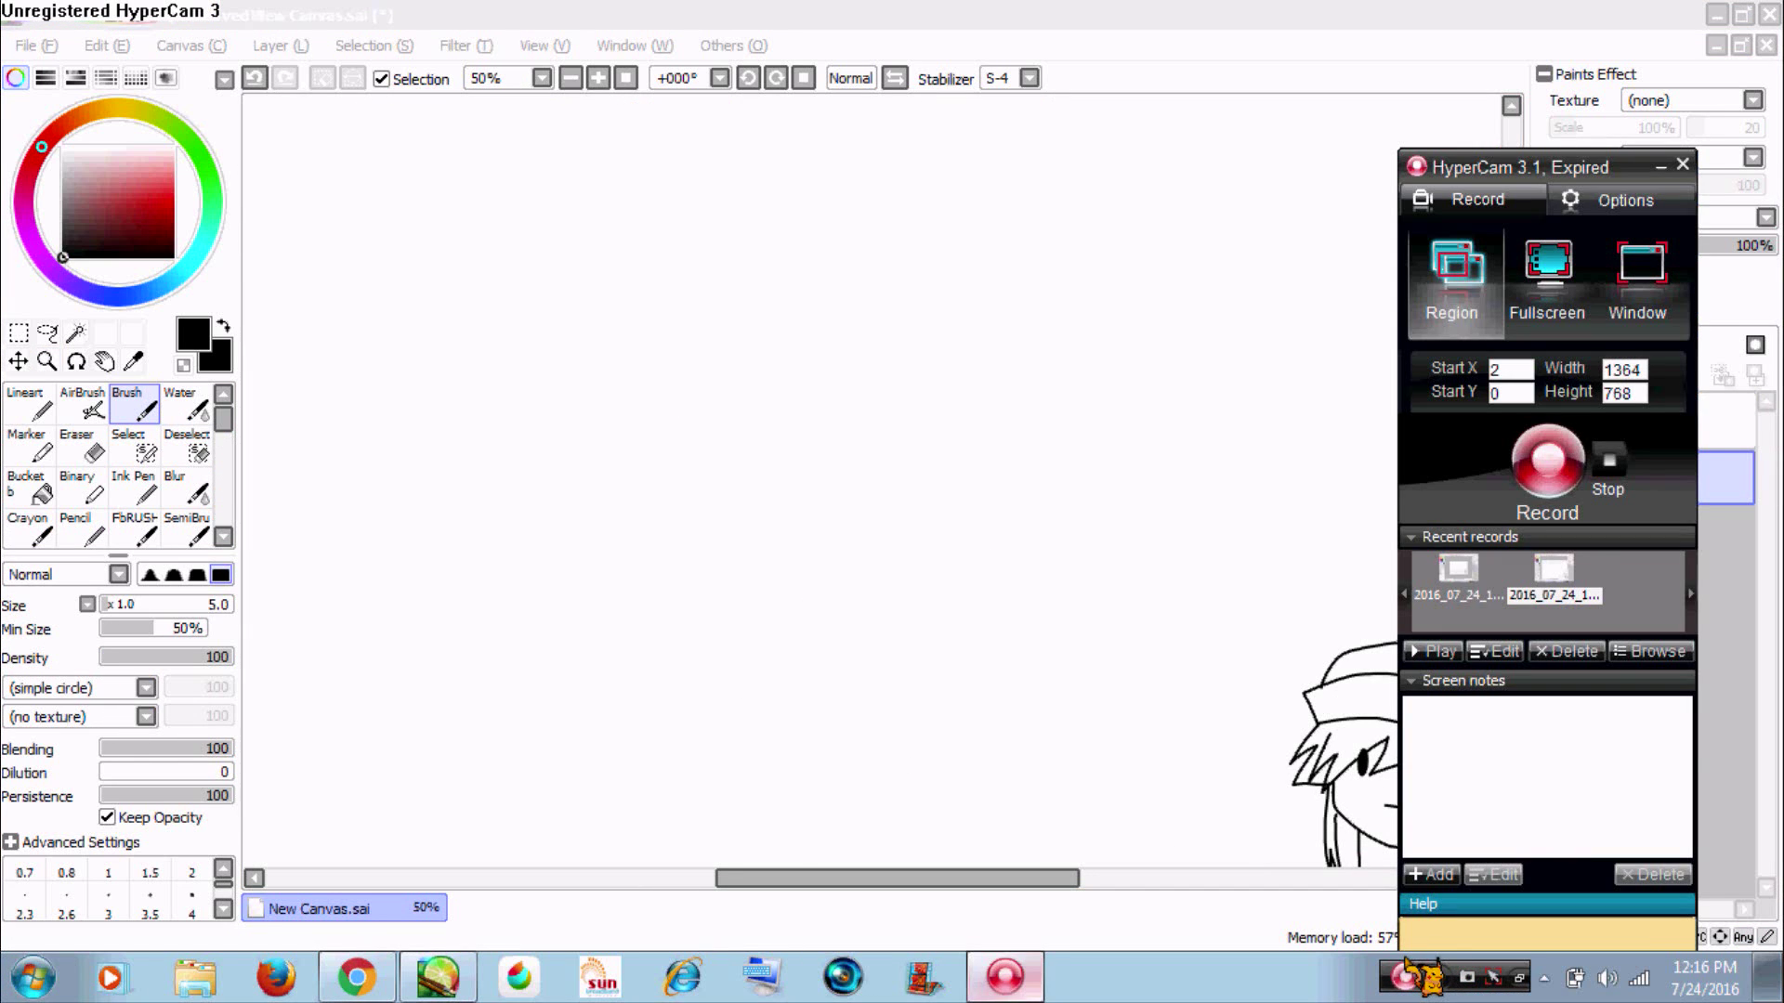
key("F2")
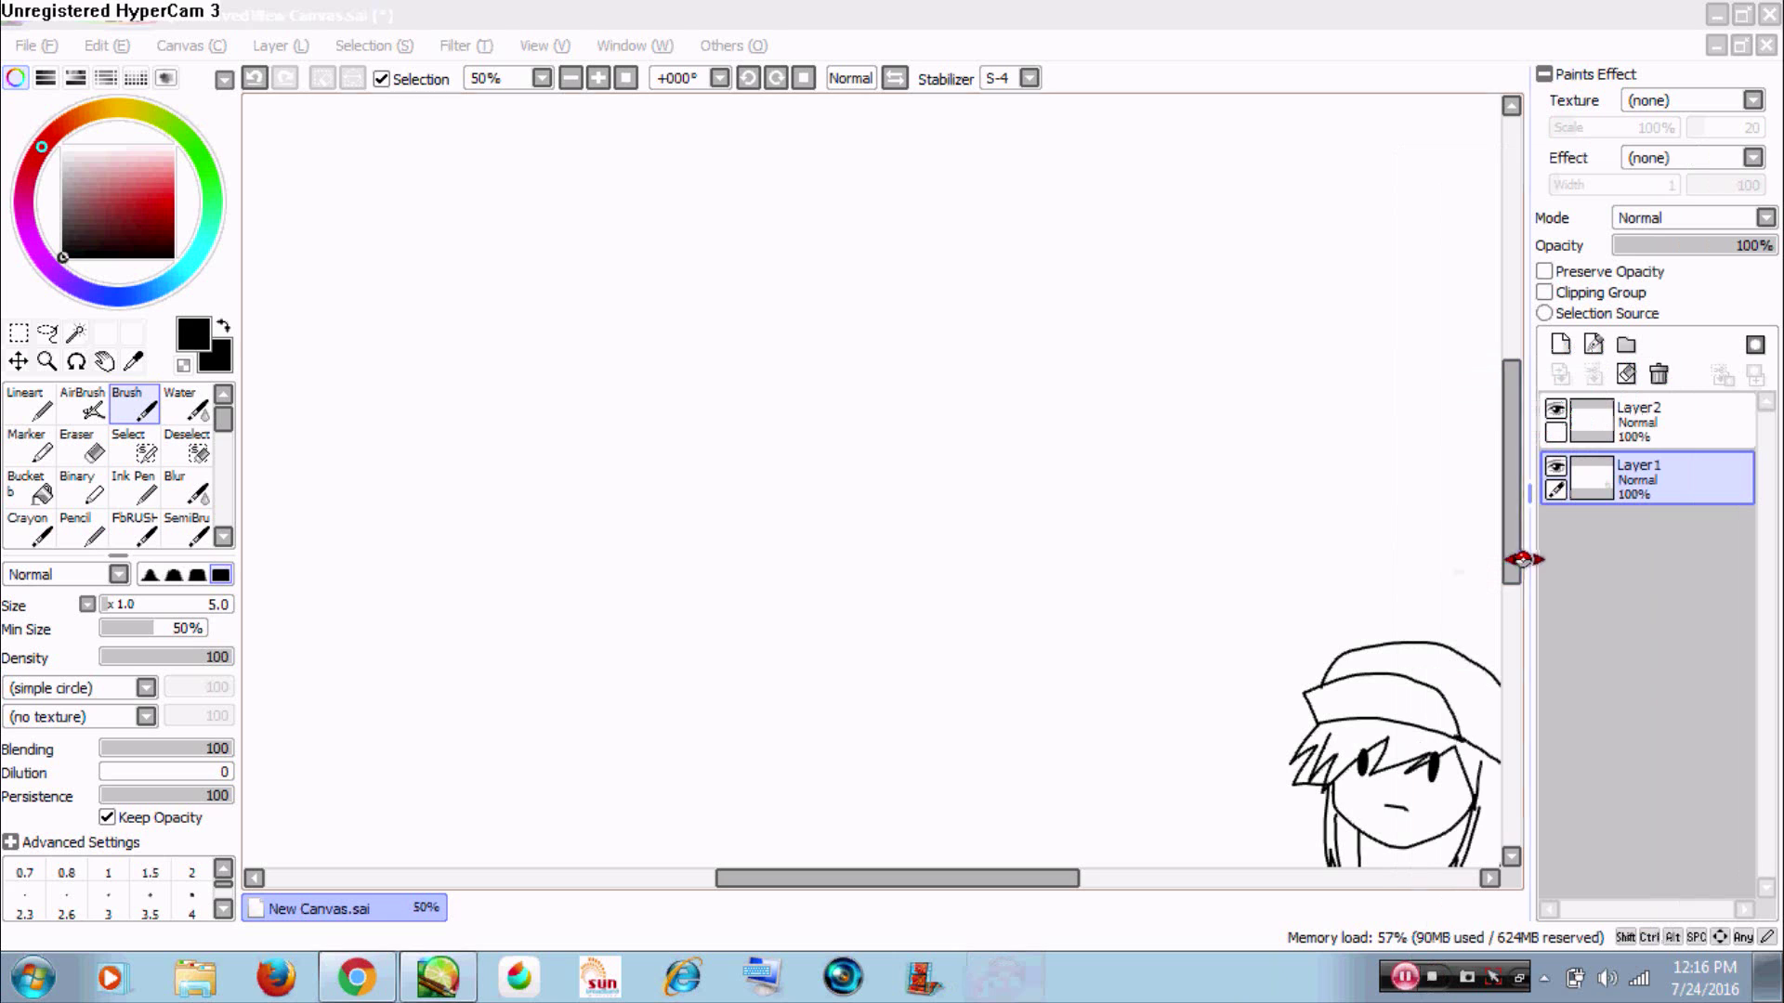
left_click(728, 360)
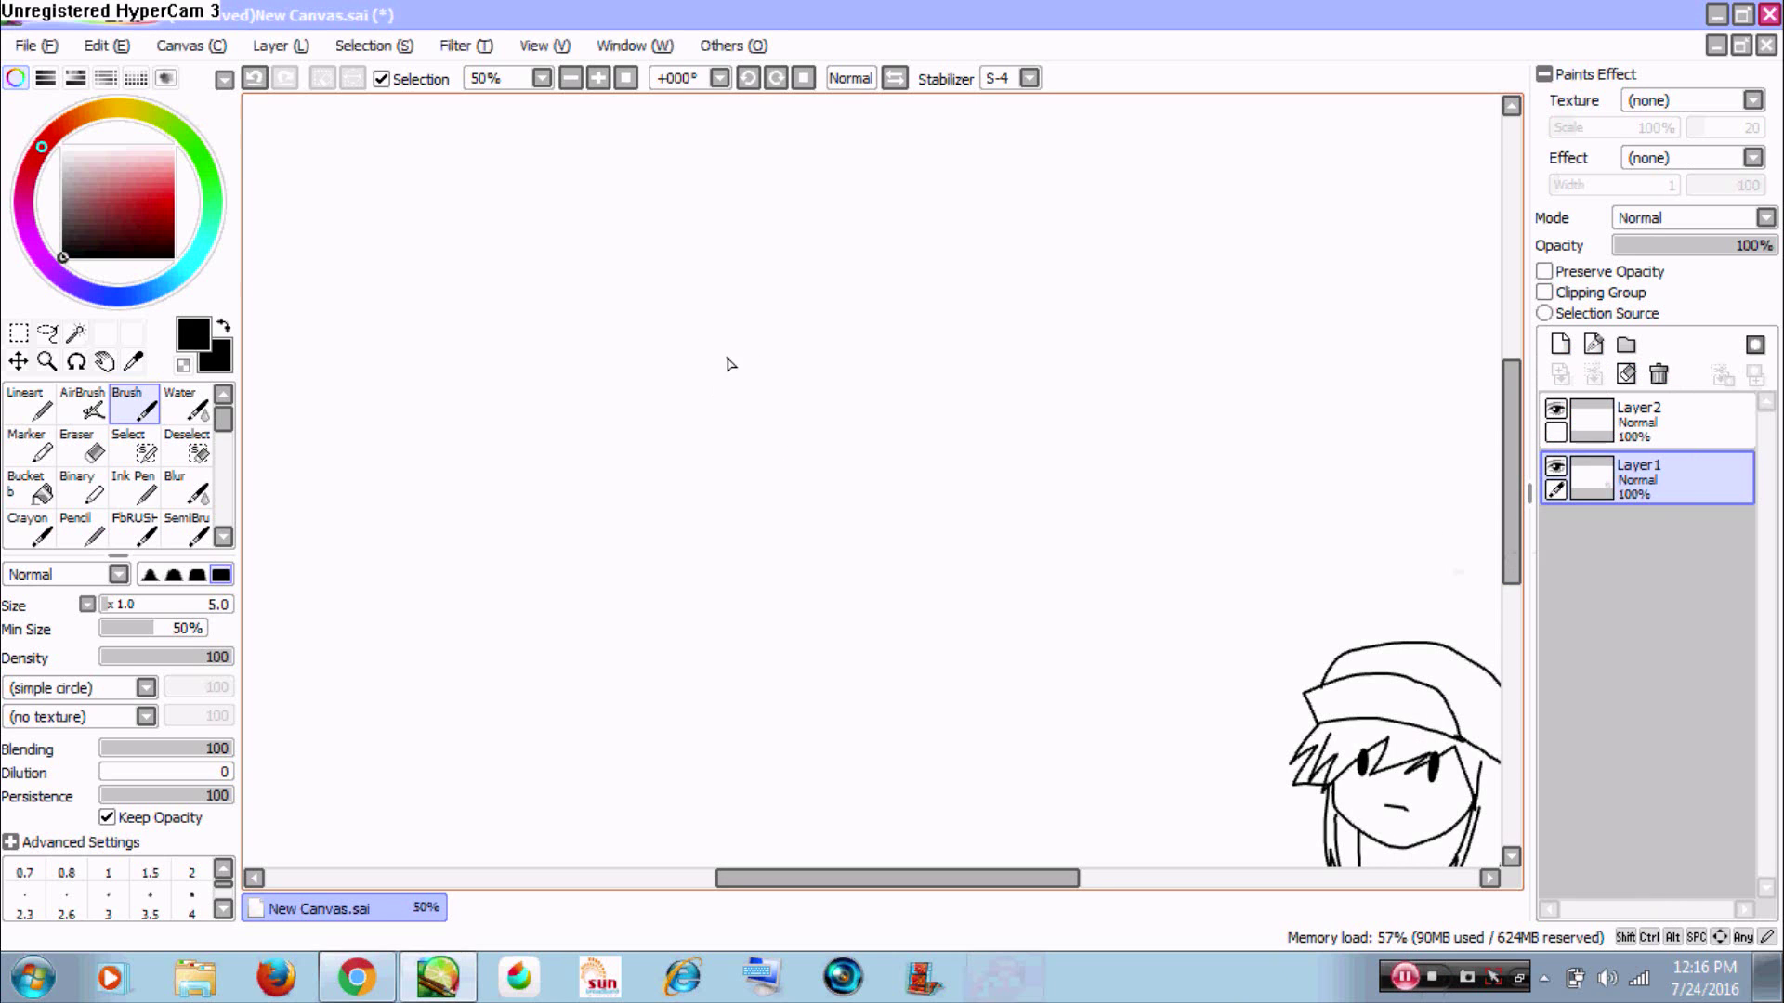
- Sketch a rough oval head outline on Layer2 with the Brush at size 5
left_click(1654, 430)
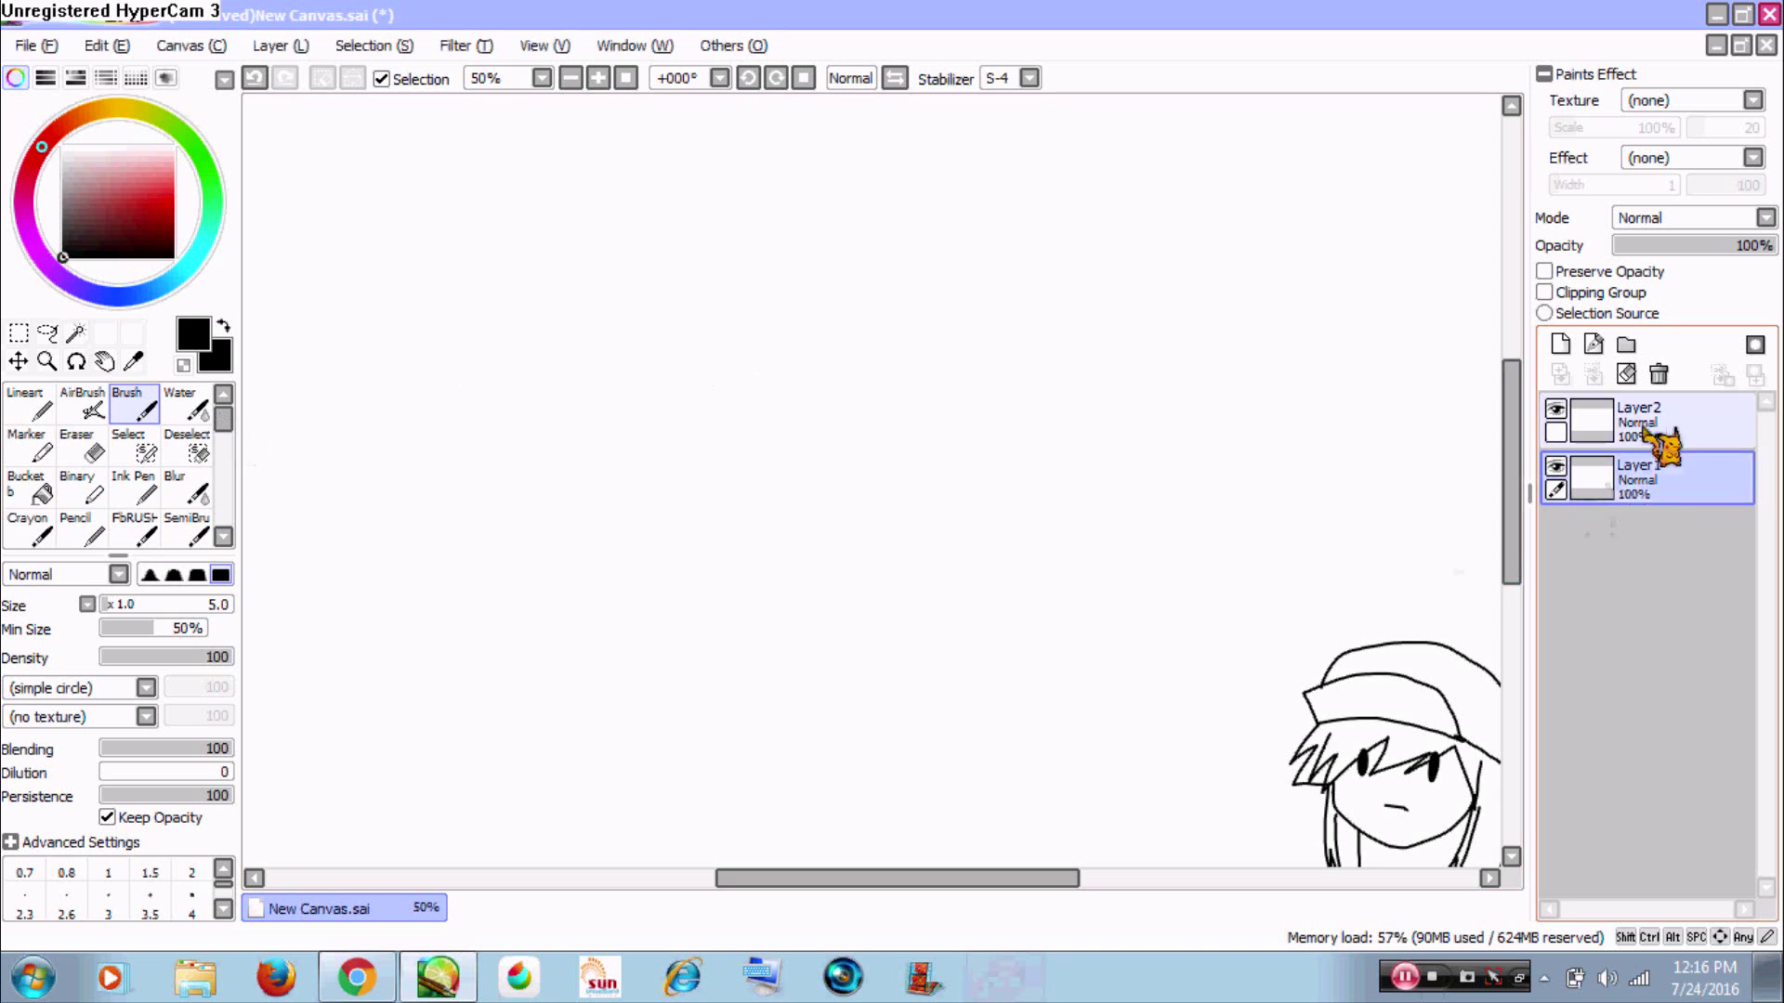
mouse_move(733, 301)
left_mouse_down()
mouse_move(705, 350)
mouse_move(729, 306)
mouse_move(703, 437)
left_mouse_up()
mouse_move(705, 372)
left_mouse_down()
mouse_move(704, 449)
mouse_move(706, 411)
mouse_move(735, 499)
mouse_move(706, 444)
mouse_move(771, 528)
mouse_move(826, 523)
mouse_move(796, 530)
mouse_move(892, 444)
left_mouse_up()
mouse_move(736, 317)
left_mouse_down()
mouse_move(786, 291)
mouse_move(739, 301)
mouse_move(813, 286)
mouse_move(732, 307)
mouse_move(843, 282)
mouse_move(910, 353)
mouse_move(901, 445)
mouse_move(910, 405)
mouse_move(866, 492)
mouse_move(901, 375)
mouse_move(863, 303)
mouse_move(910, 420)
left_mouse_up()
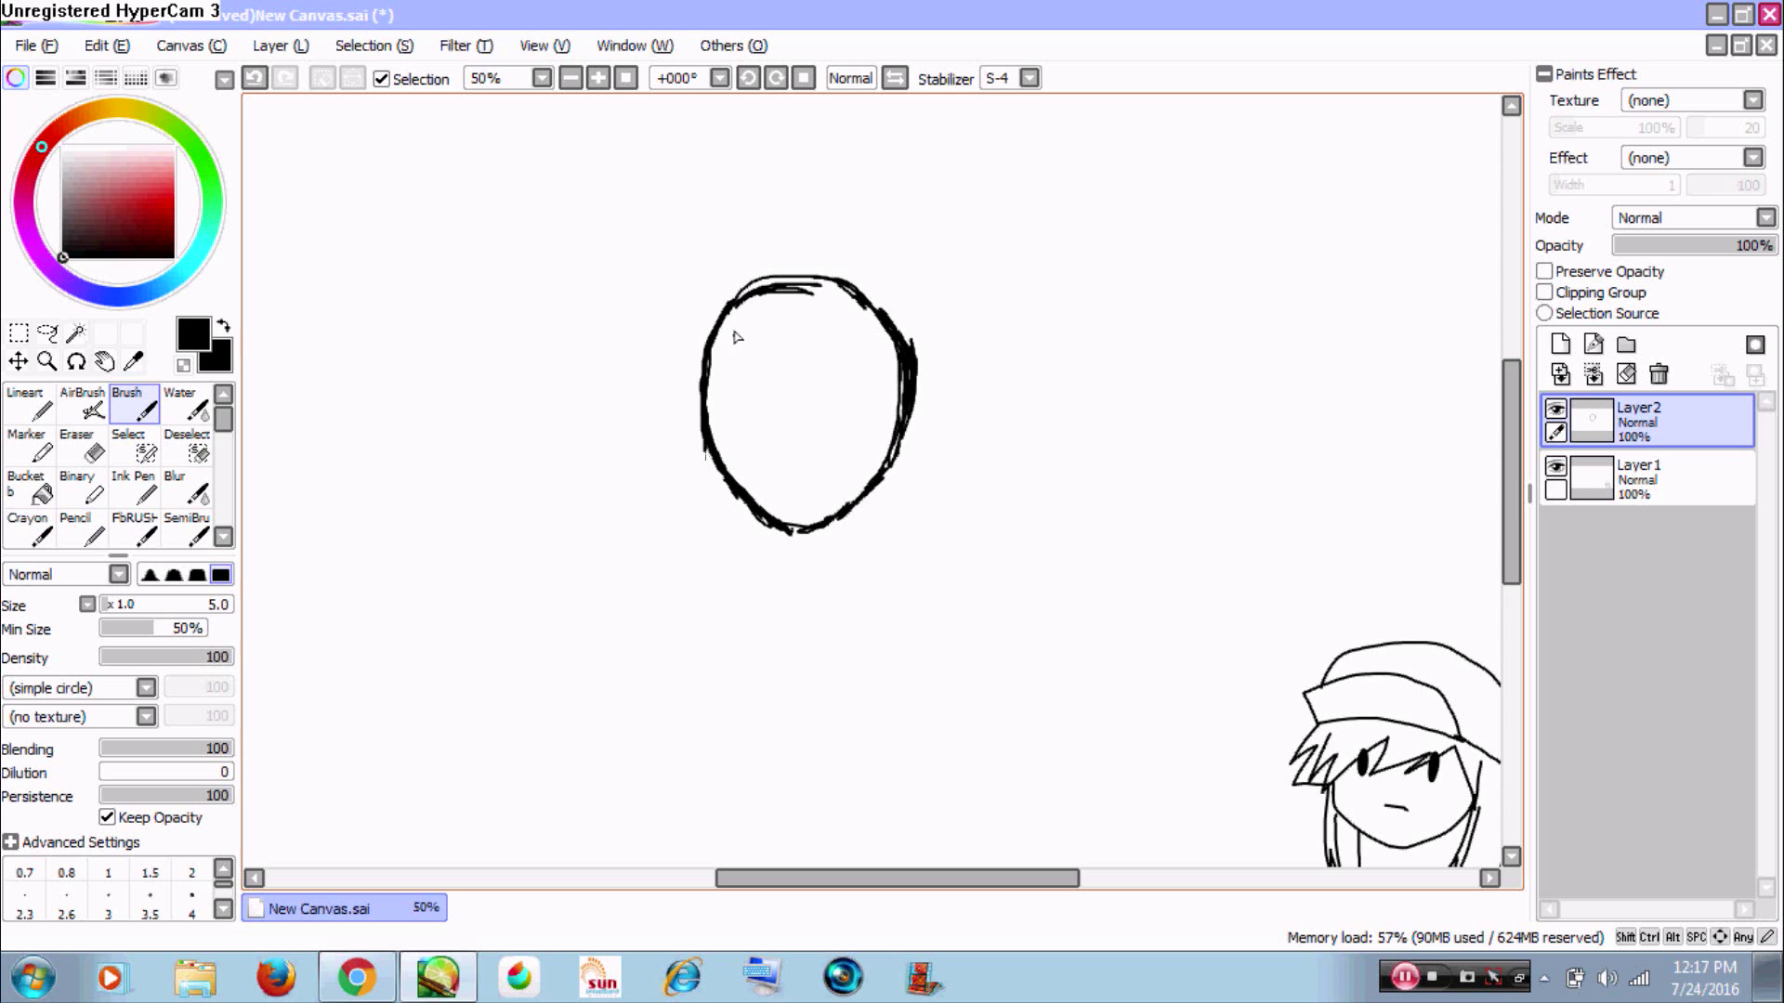
- Draw a vertical centre line and two horizontal eye guidelines across the oval head sketch
key("ctrl+space")
left_click_drag(692, 217, 939, 657)
mouse_move(788, 252)
left_mouse_down()
mouse_move(767, 409)
mouse_move(772, 380)
mouse_move(776, 525)
mouse_move(766, 468)
mouse_move(790, 619)
mouse_move(762, 461)
mouse_move(779, 515)
mouse_move(781, 311)
mouse_move(774, 345)
mouse_move(796, 242)
mouse_move(808, 296)
left_mouse_up()
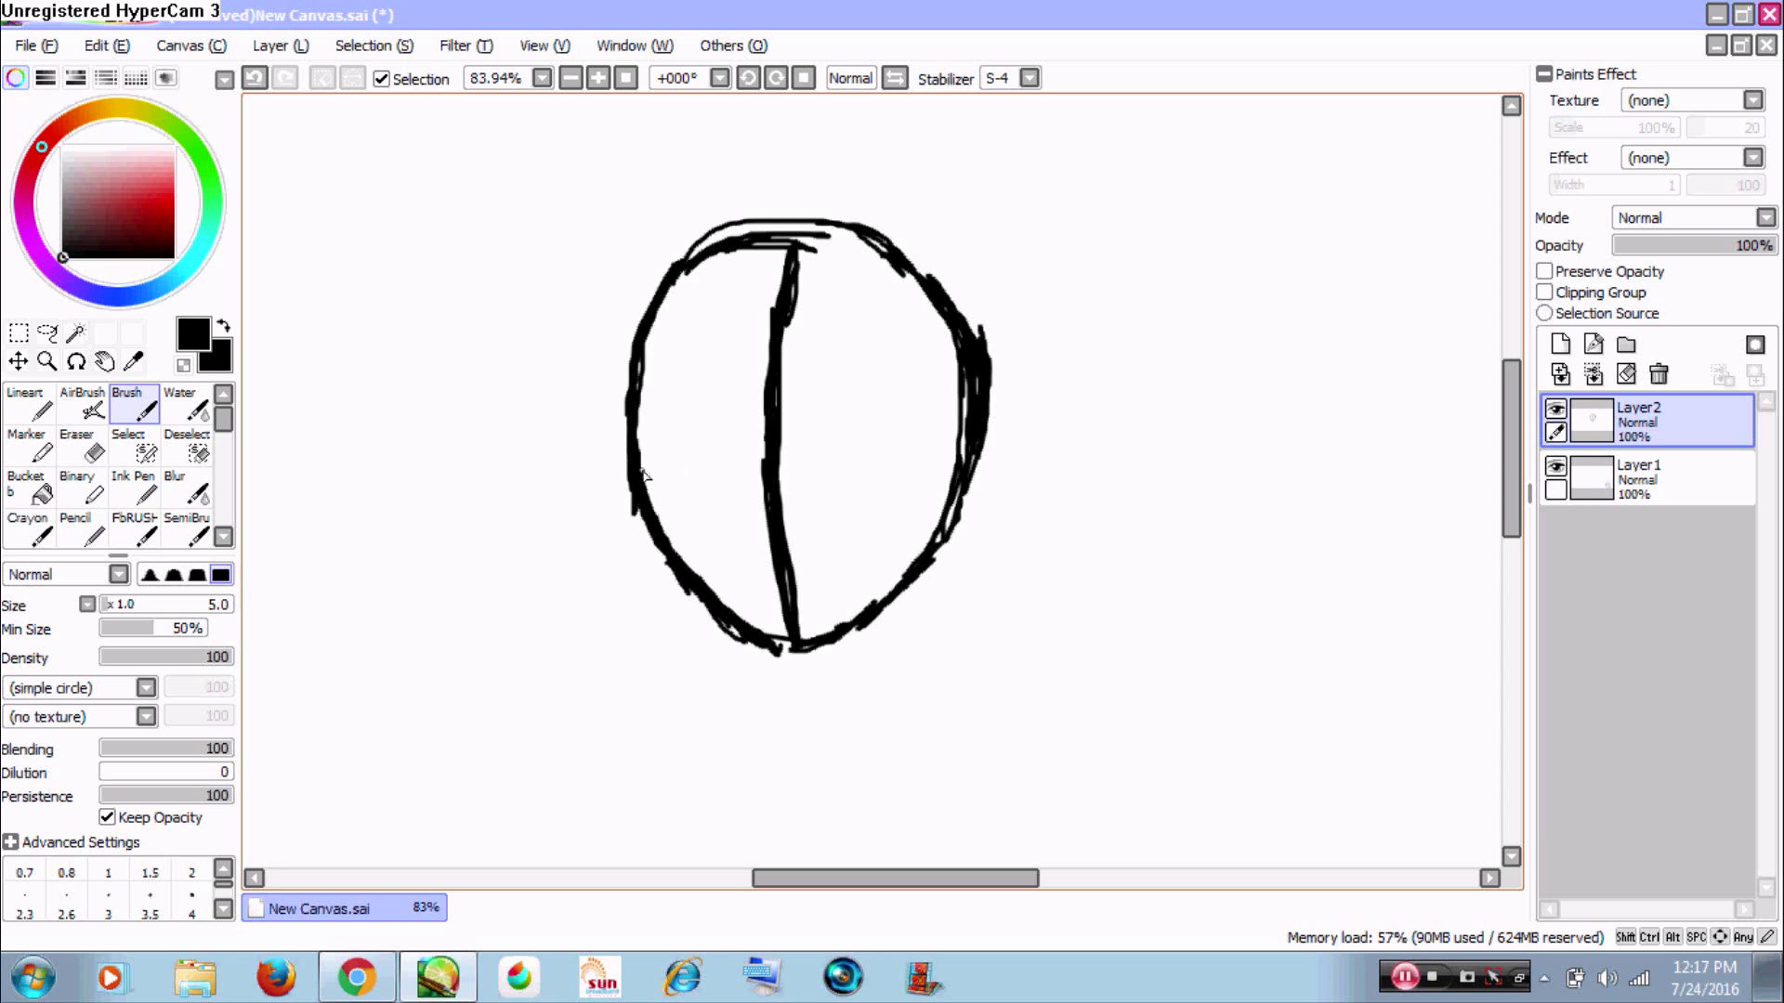
left_click_drag(637, 471, 894, 479)
mouse_move(780, 477)
left_mouse_down()
mouse_move(953, 465)
mouse_move(939, 455)
left_mouse_up()
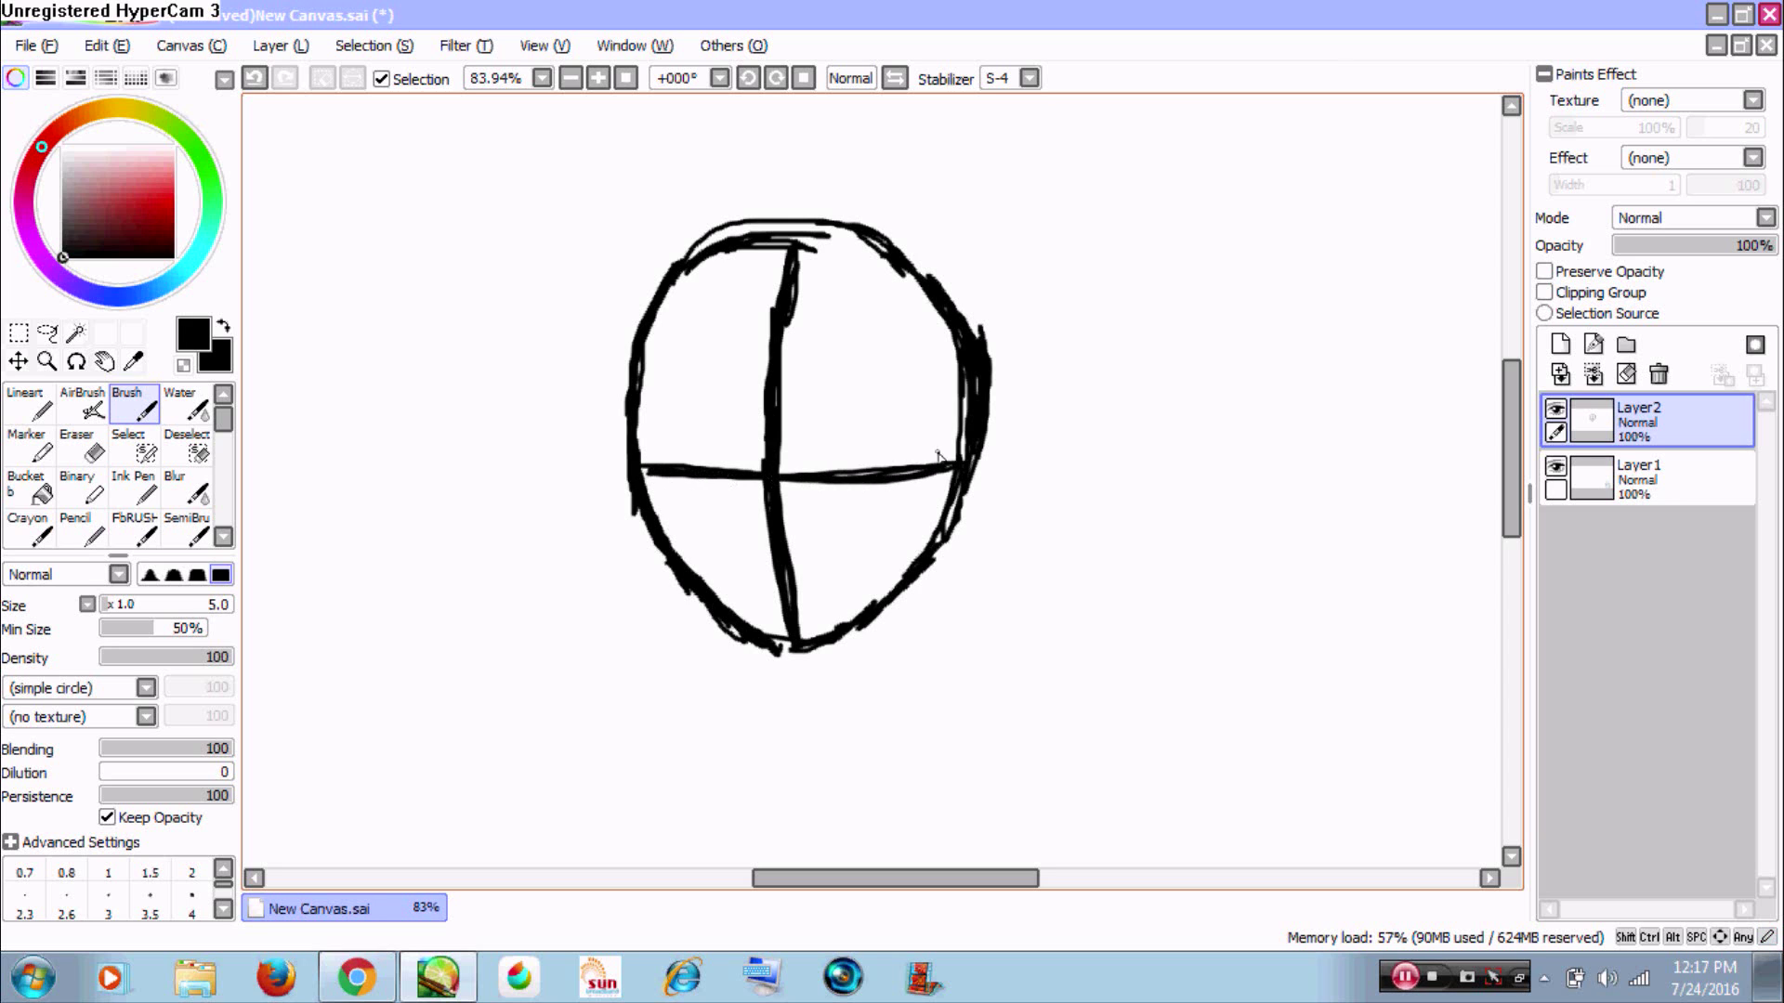
mouse_move(651, 390)
left_mouse_down()
mouse_move(899, 407)
mouse_move(766, 407)
mouse_move(973, 391)
mouse_move(838, 413)
mouse_move(918, 396)
left_mouse_up()
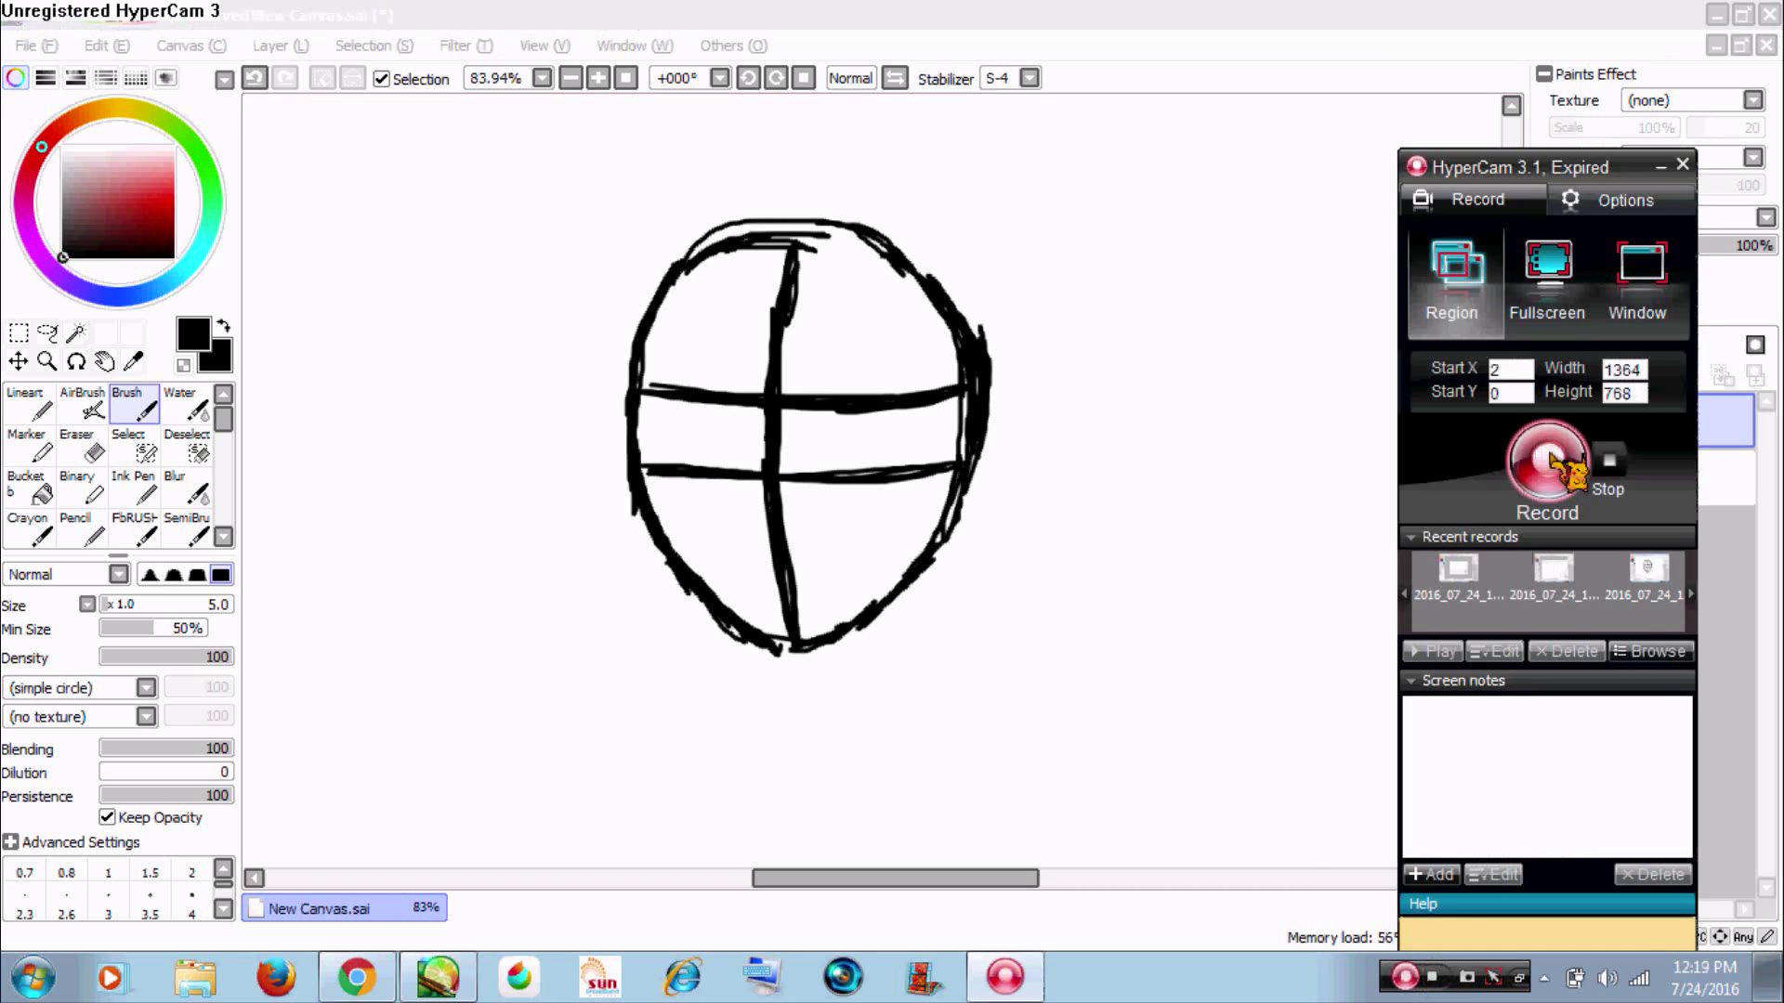
left_click(1547, 460)
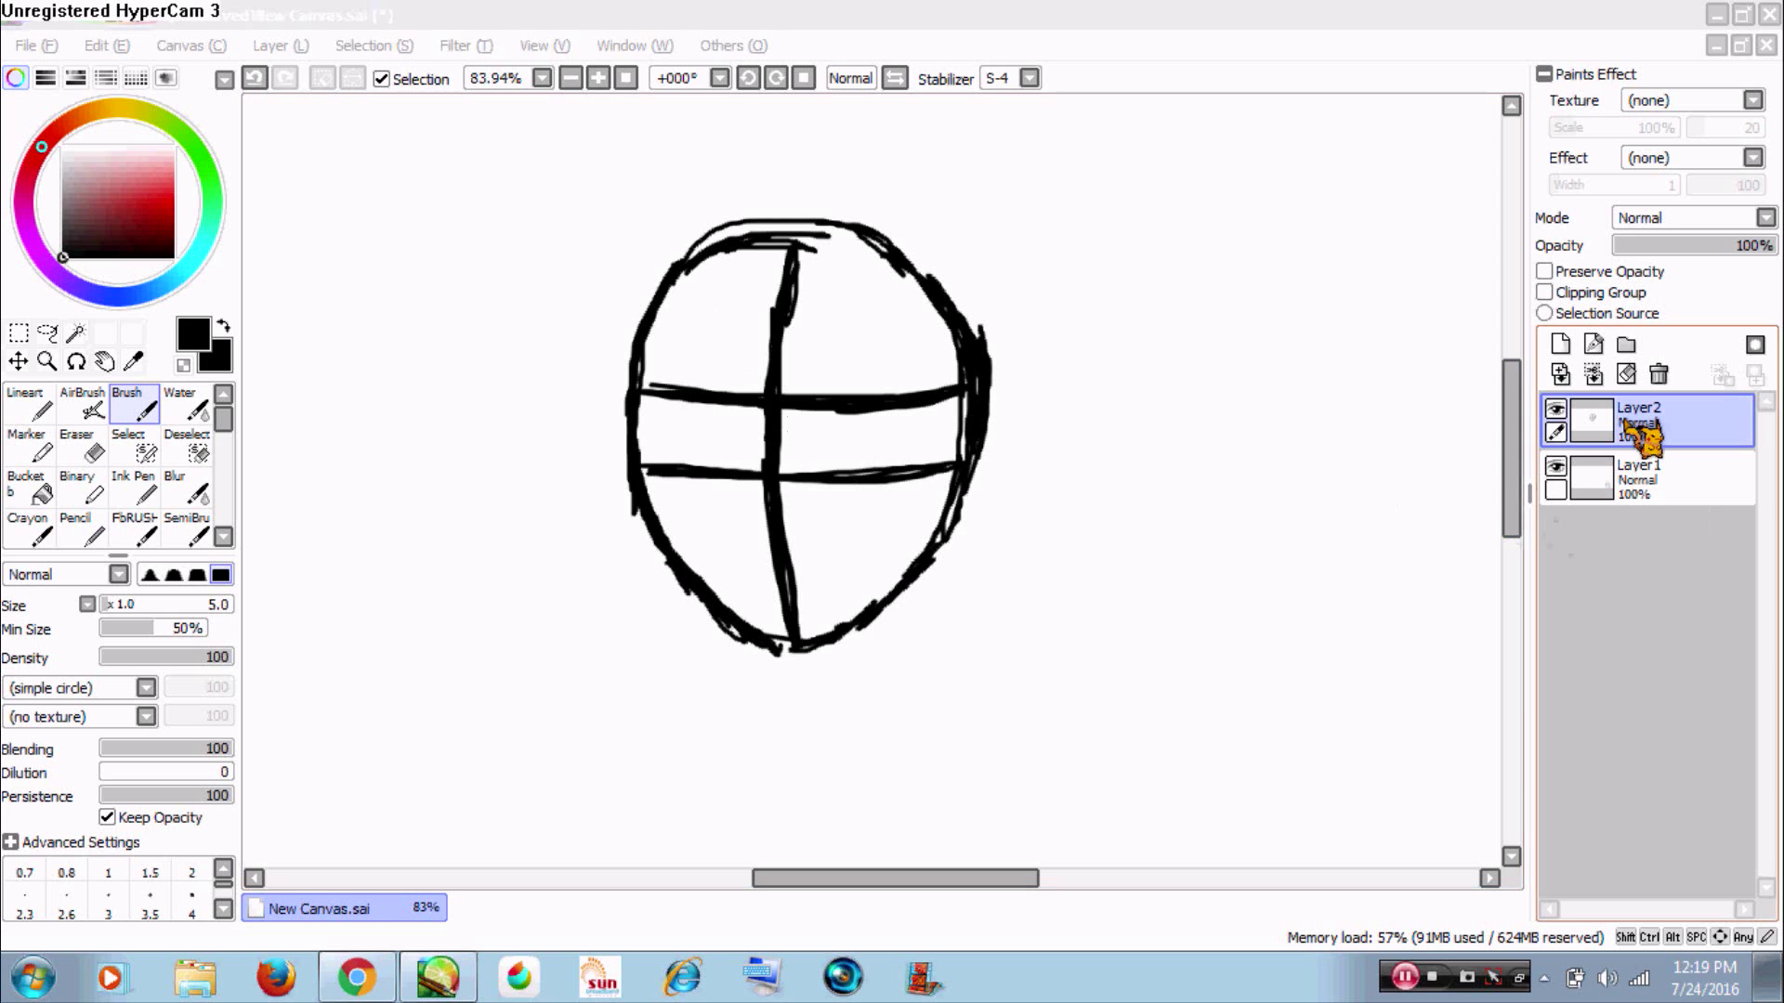
left_click(648, 358)
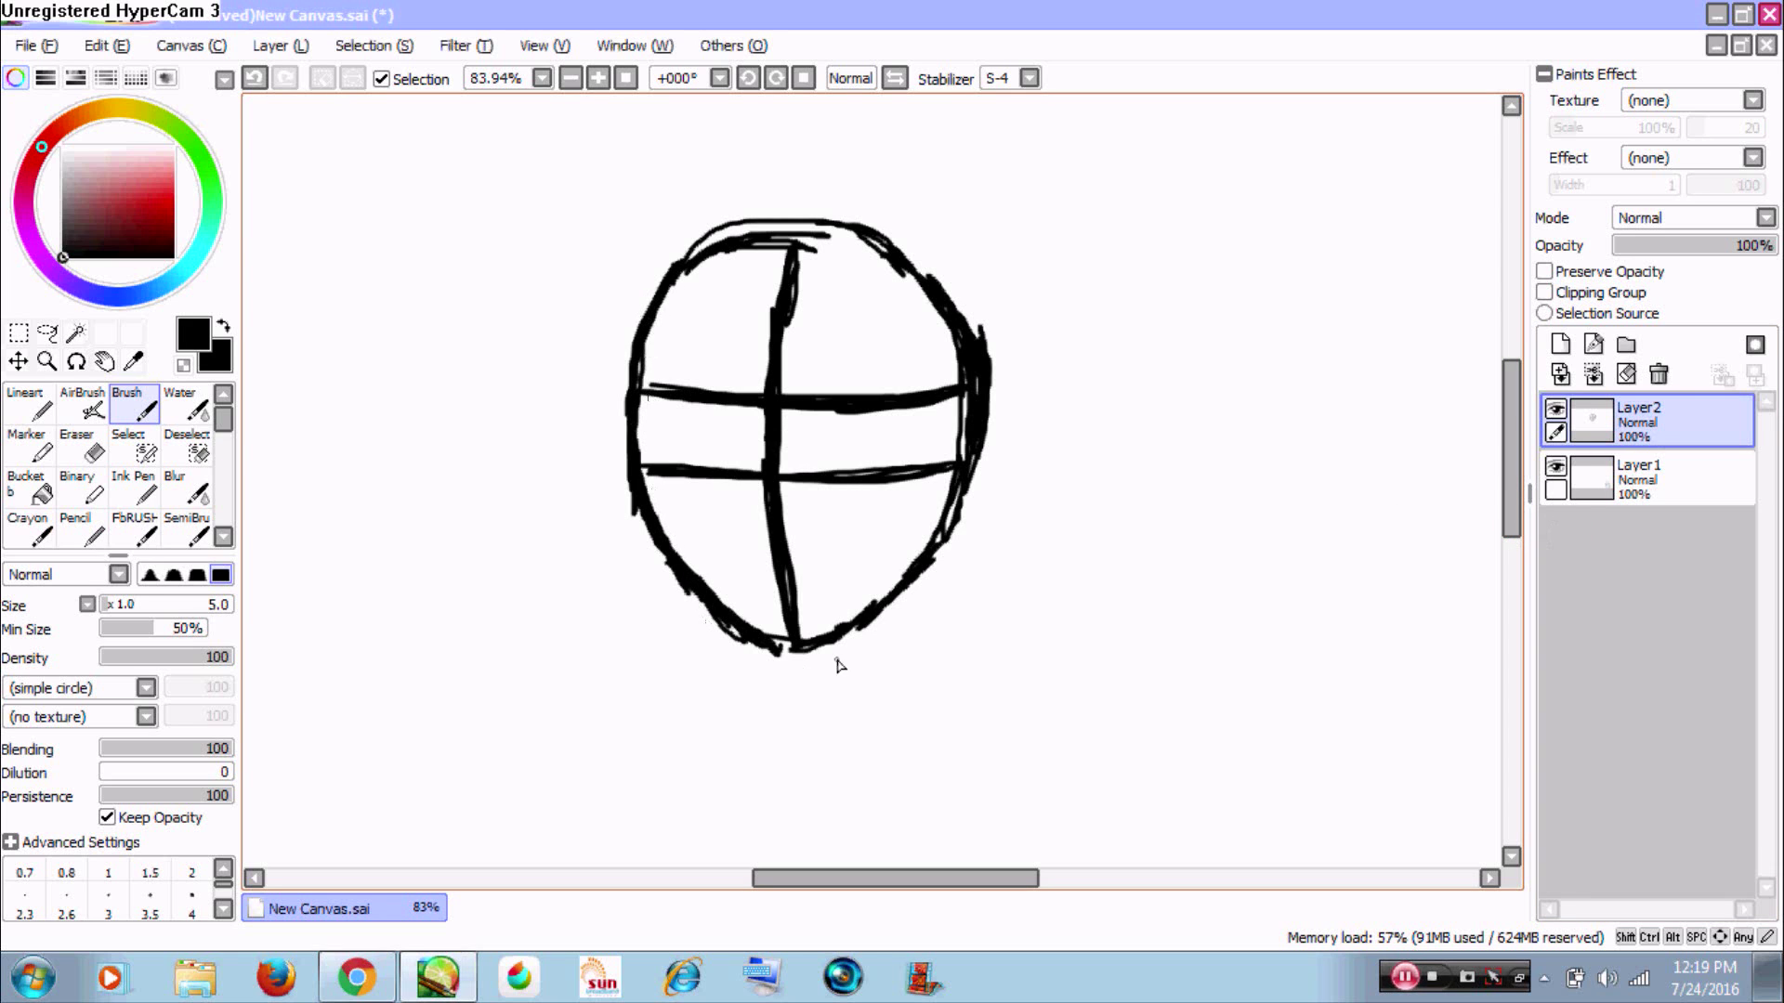
left_click(1421, 987)
left_click(1405, 977)
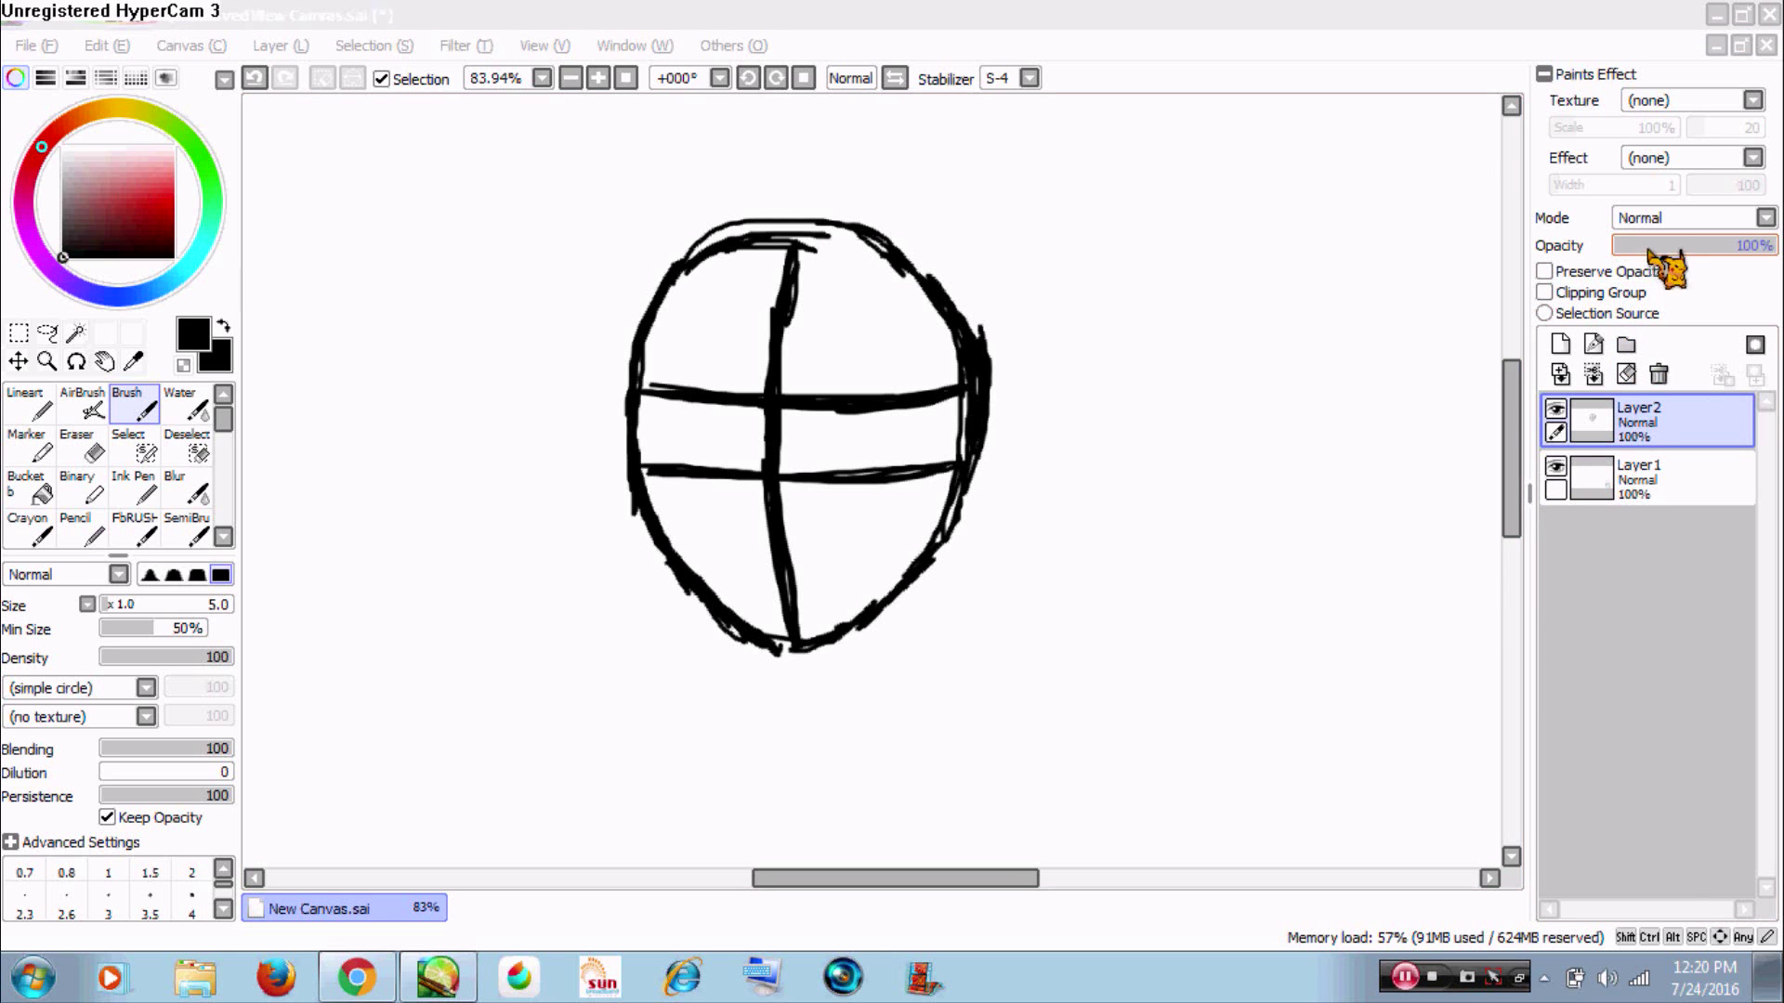
- Add a new layer above the layer that holds the head sketch
left_click(1561, 344)
left_click(1403, 976)
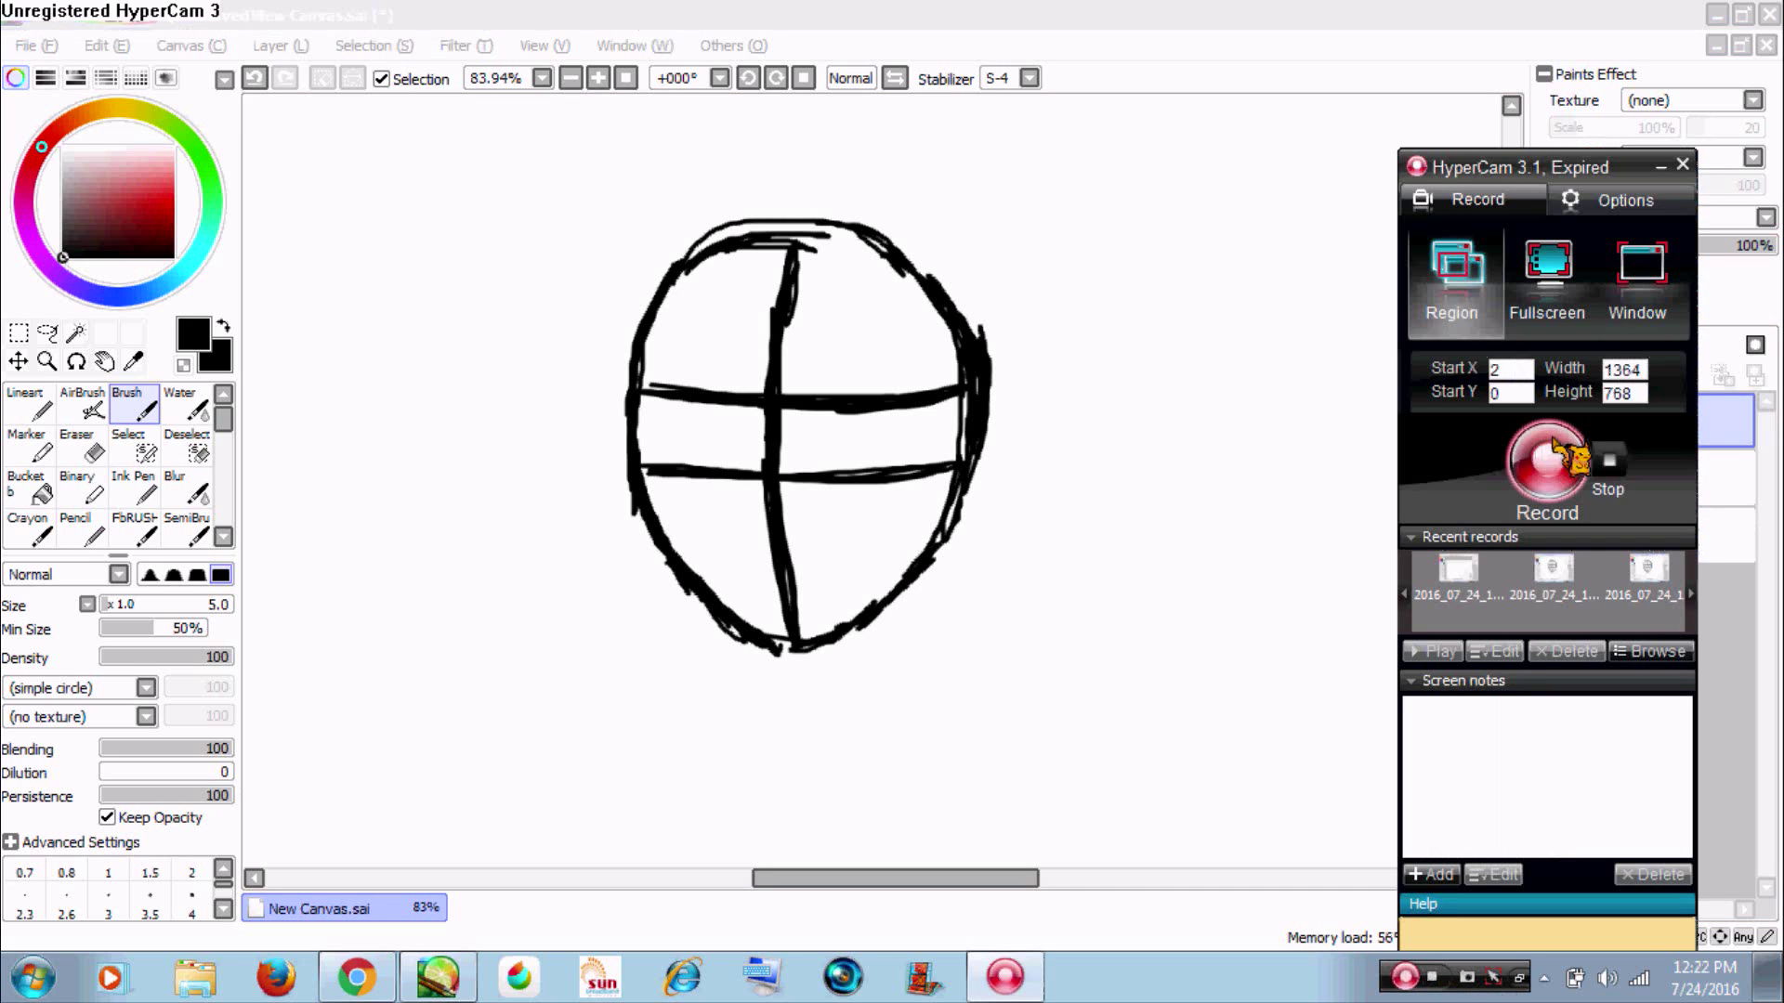
left_click(1561, 455)
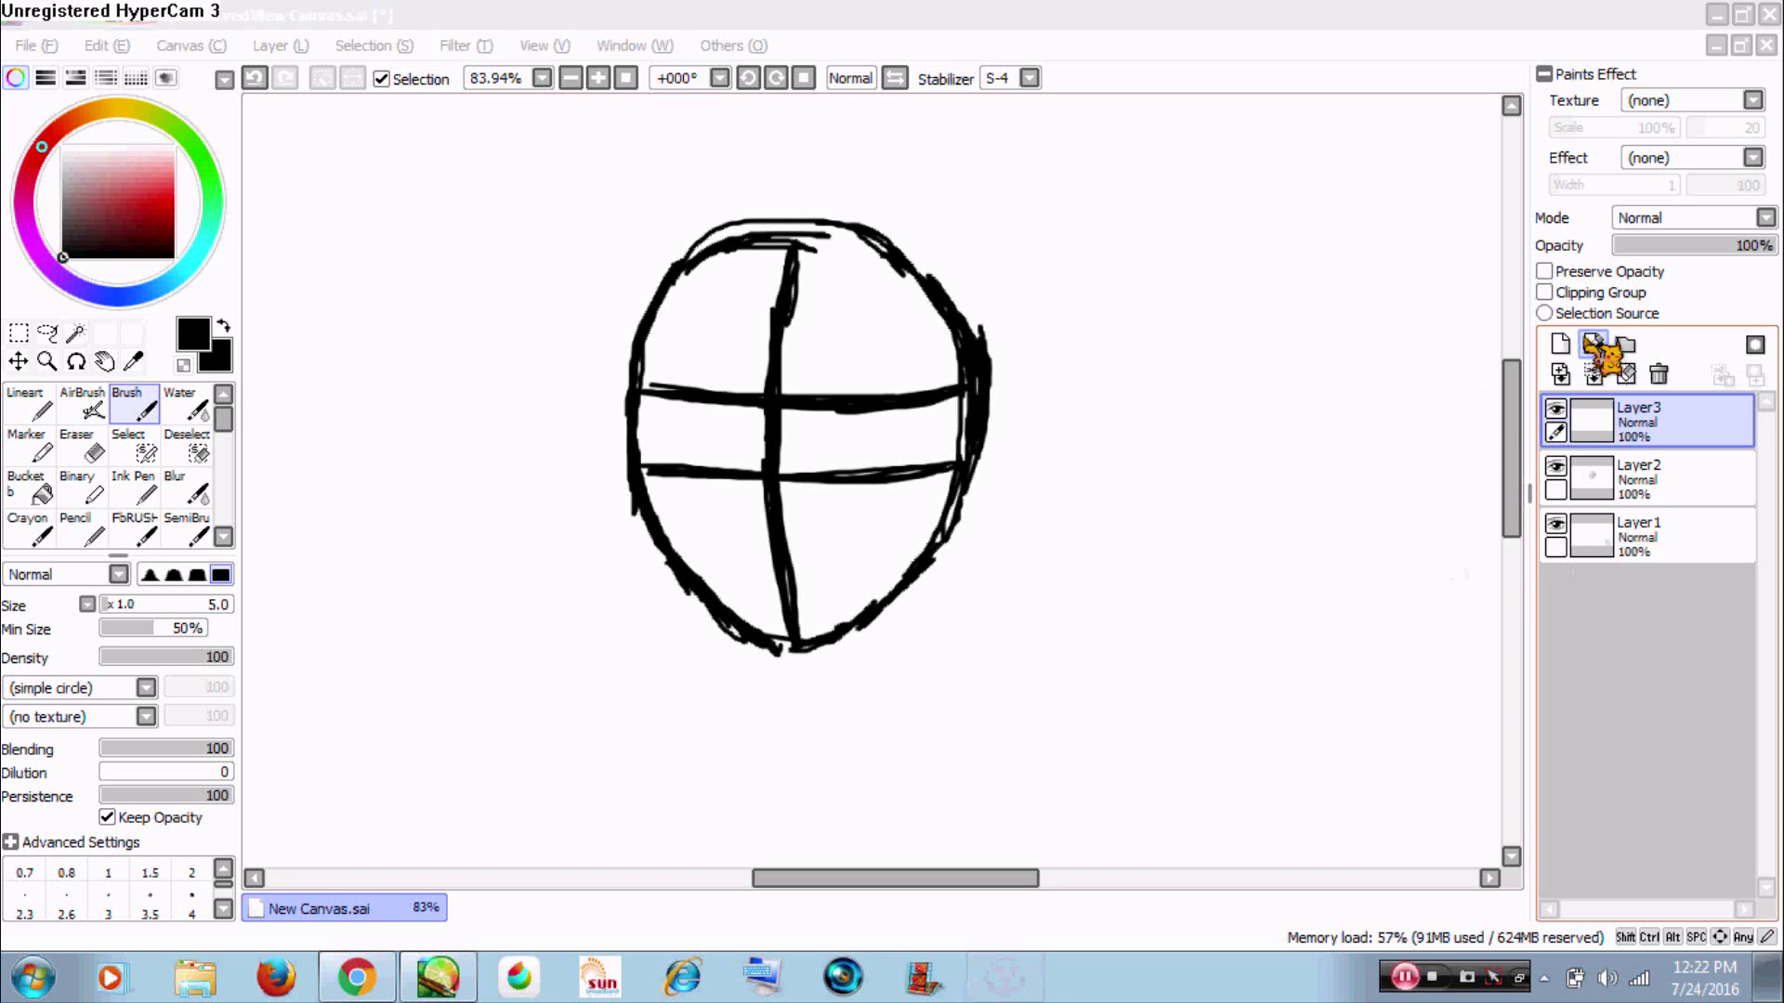
left_click(1562, 346)
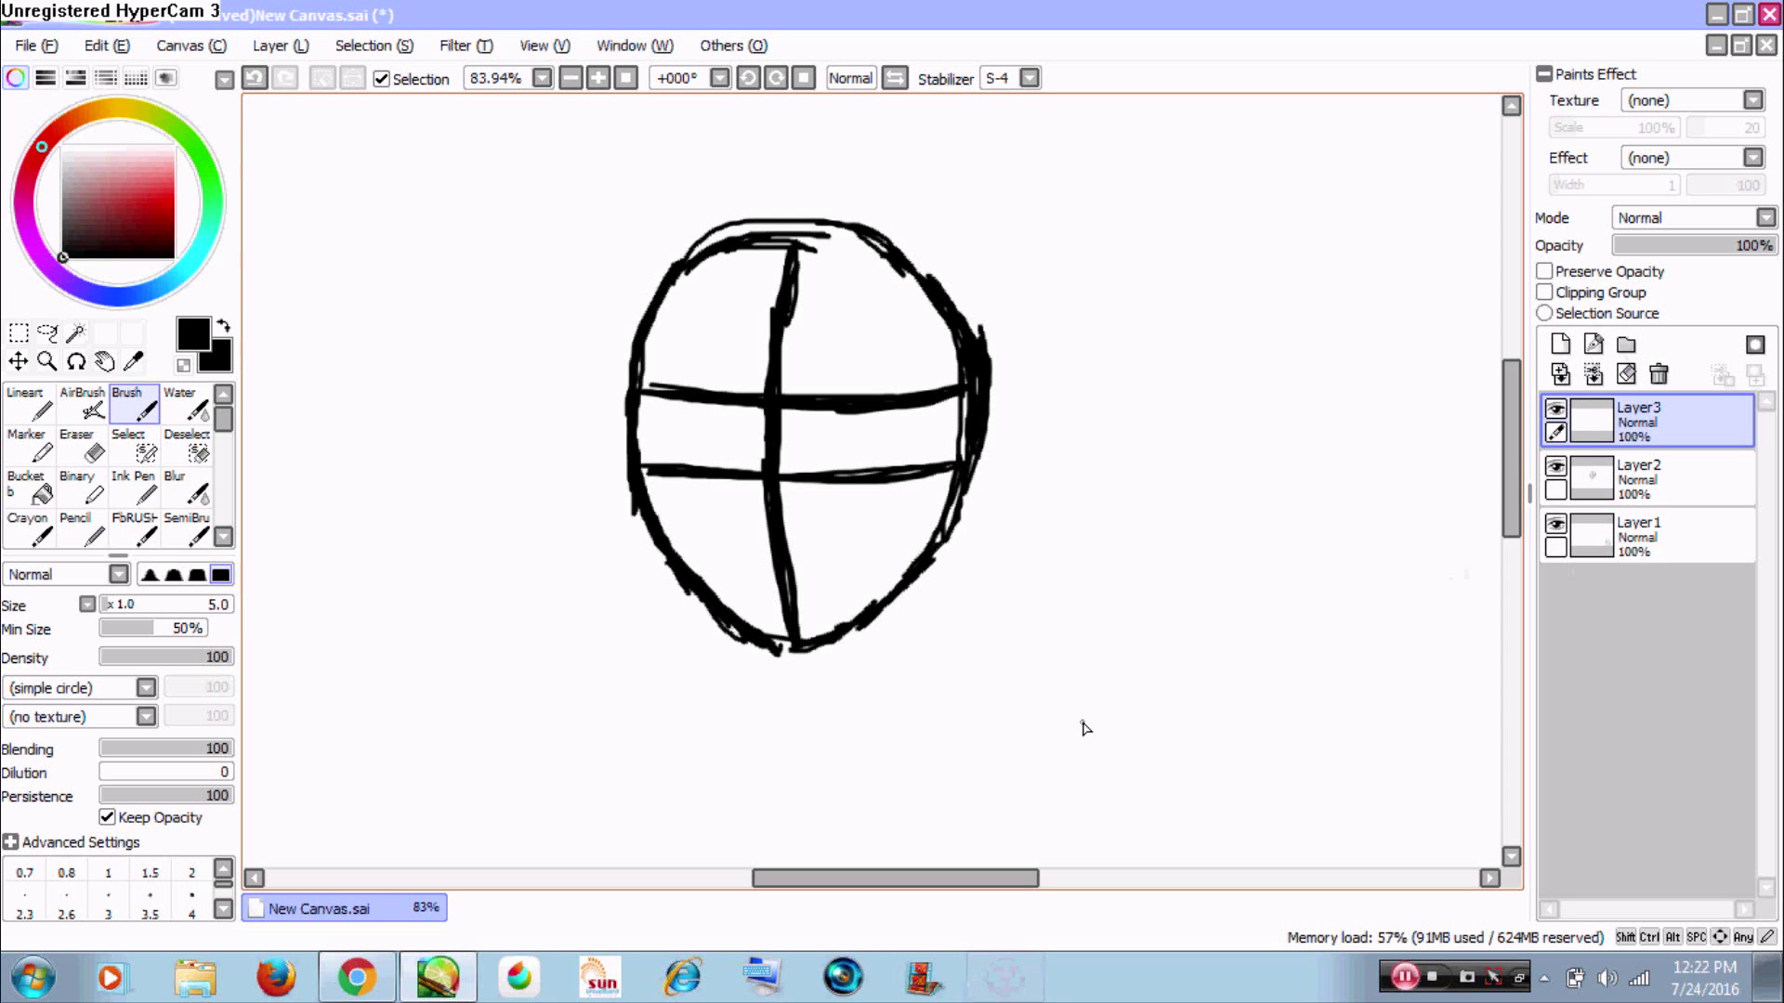
- Lower the opacity of the head sketch layer, Layer2, to 21%
left_click(1605, 476)
left_click(1556, 466)
left_click(1556, 465)
left_click(1557, 466)
left_click(1556, 465)
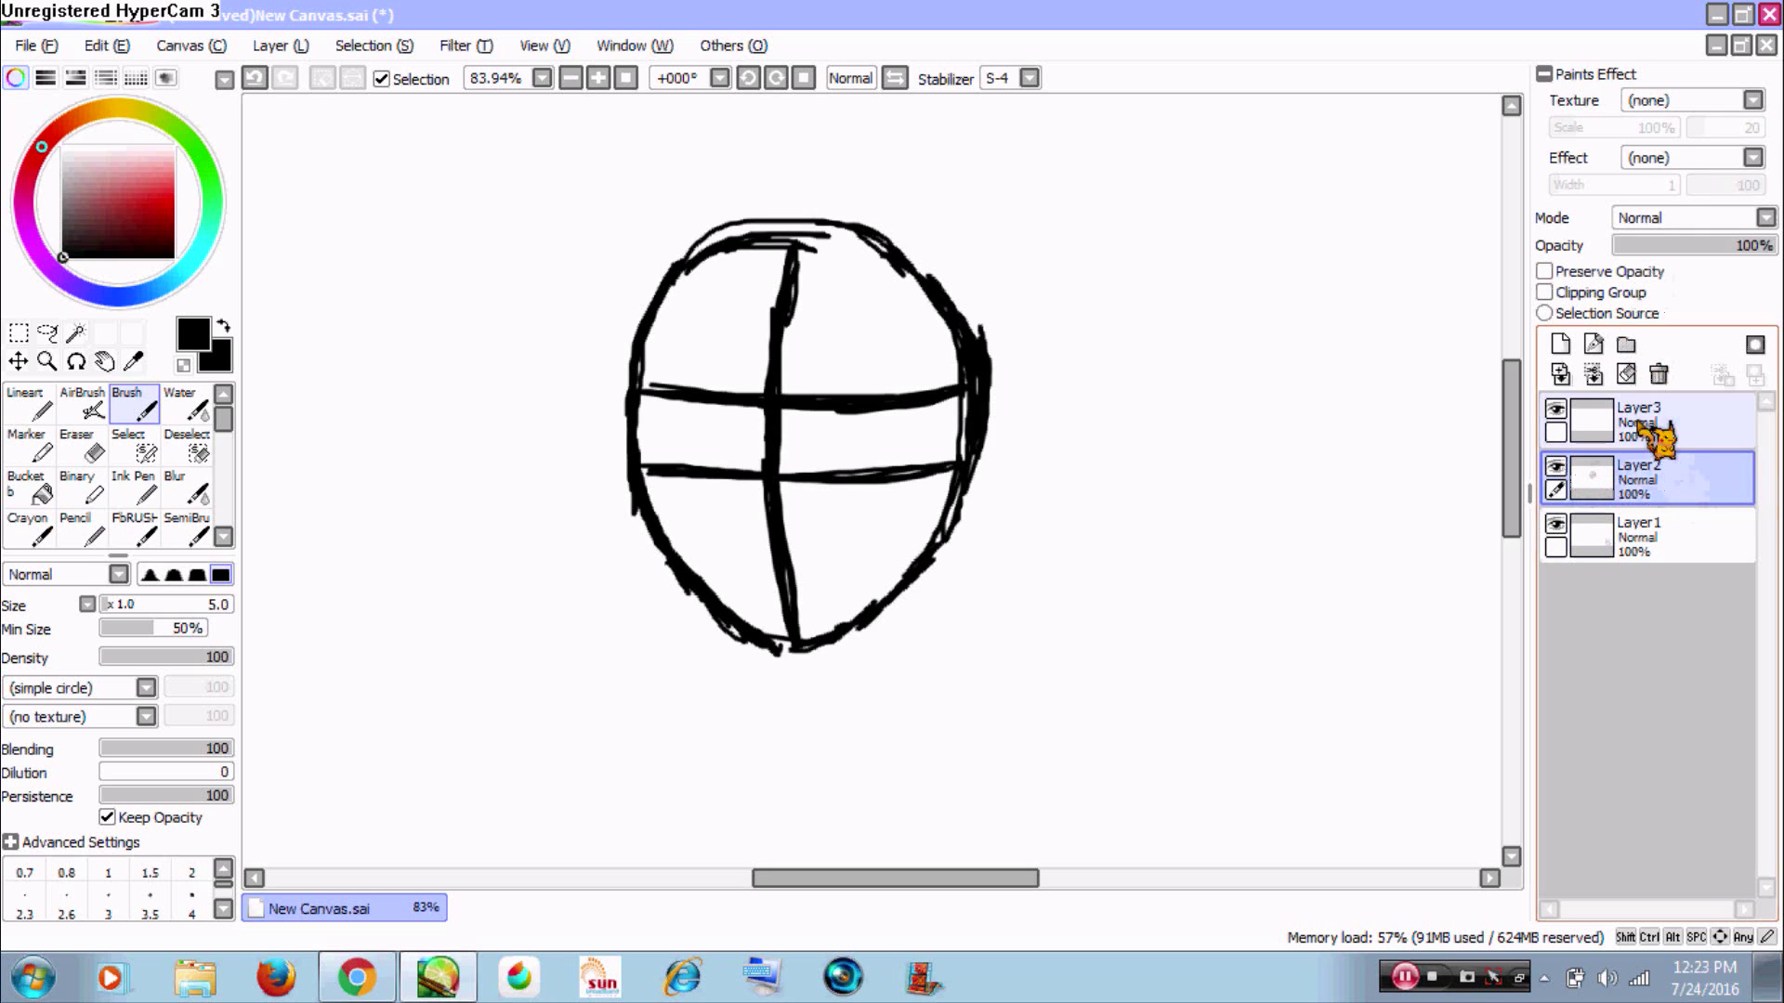
left_click(1644, 247)
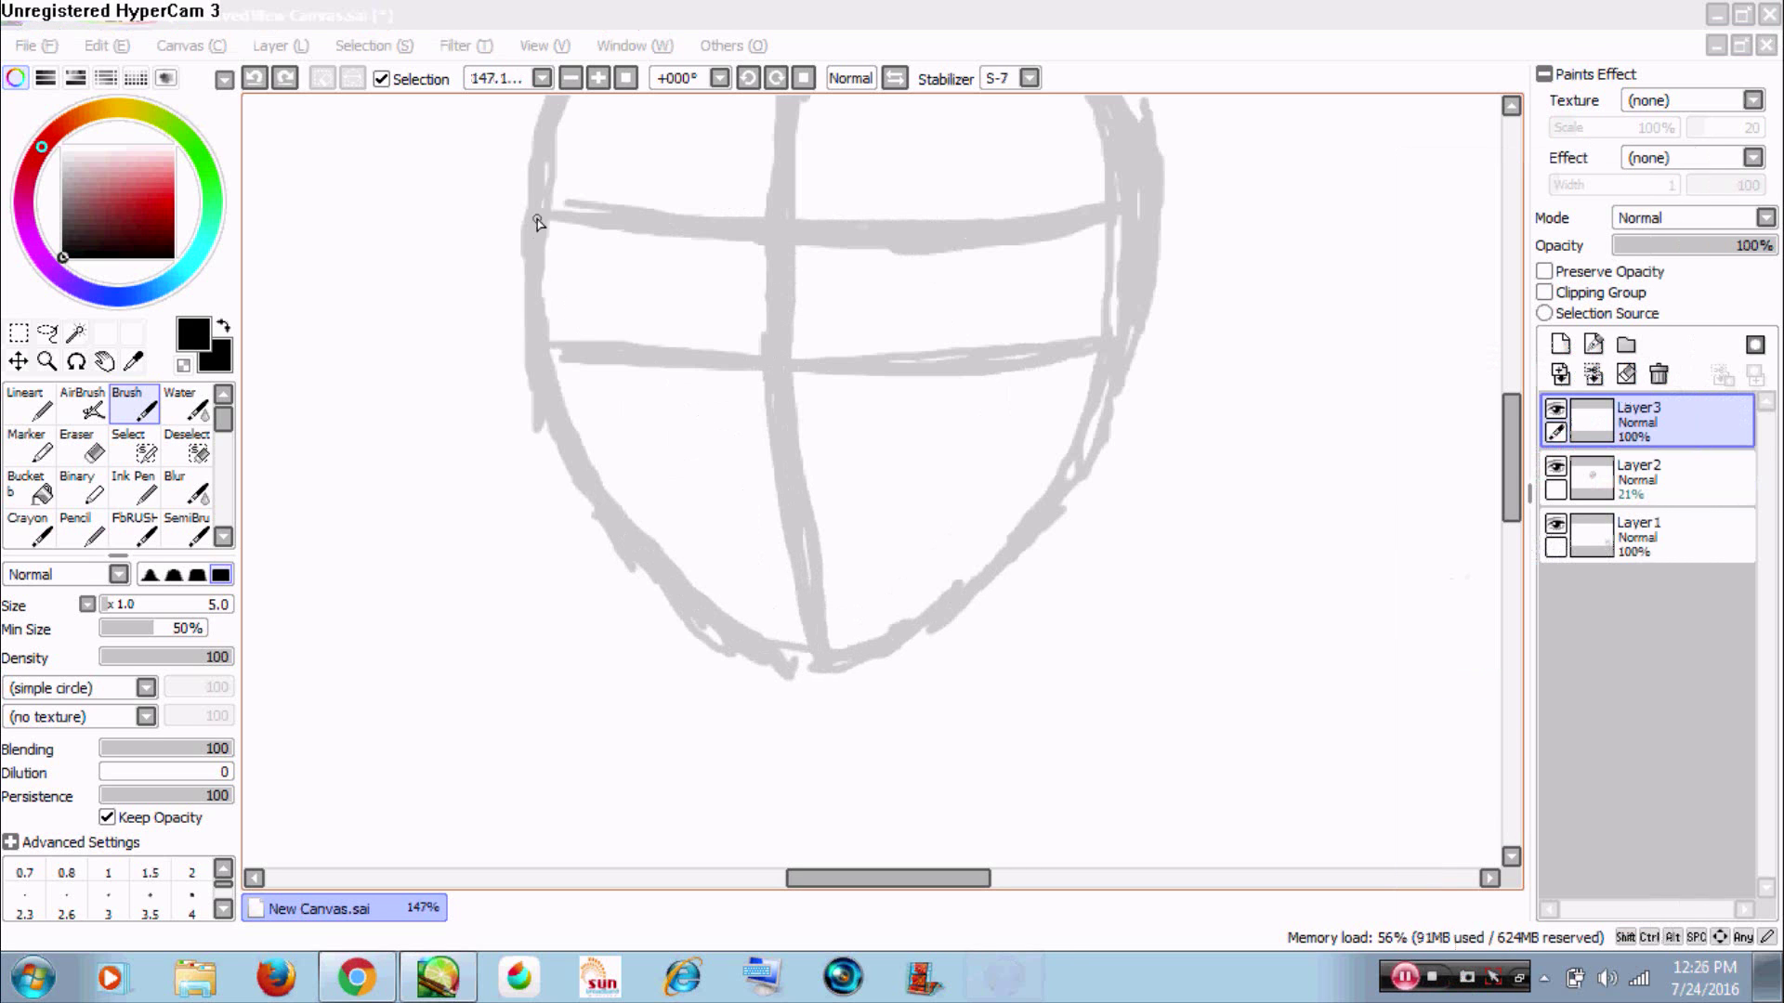
left_click_drag(547, 247, 580, 455)
key("ctrl+z")
mouse_move(545, 248)
left_mouse_down()
mouse_move(581, 460)
mouse_move(741, 625)
left_mouse_up()
key("ctrl+z")
left_click_drag(539, 249, 555, 457)
key("ctrl+z")
- Draw the jaw line on Layer3, from the upper eye guideline down the cheek, around the pointed chin and partway up the opposite side
mouse_move(546, 244)
left_mouse_down()
mouse_move(580, 476)
mouse_move(767, 625)
left_mouse_up()
key("ctrl+z")
mouse_move(583, 485)
left_mouse_down()
mouse_move(704, 606)
mouse_move(804, 660)
mouse_move(1019, 522)
left_mouse_up()
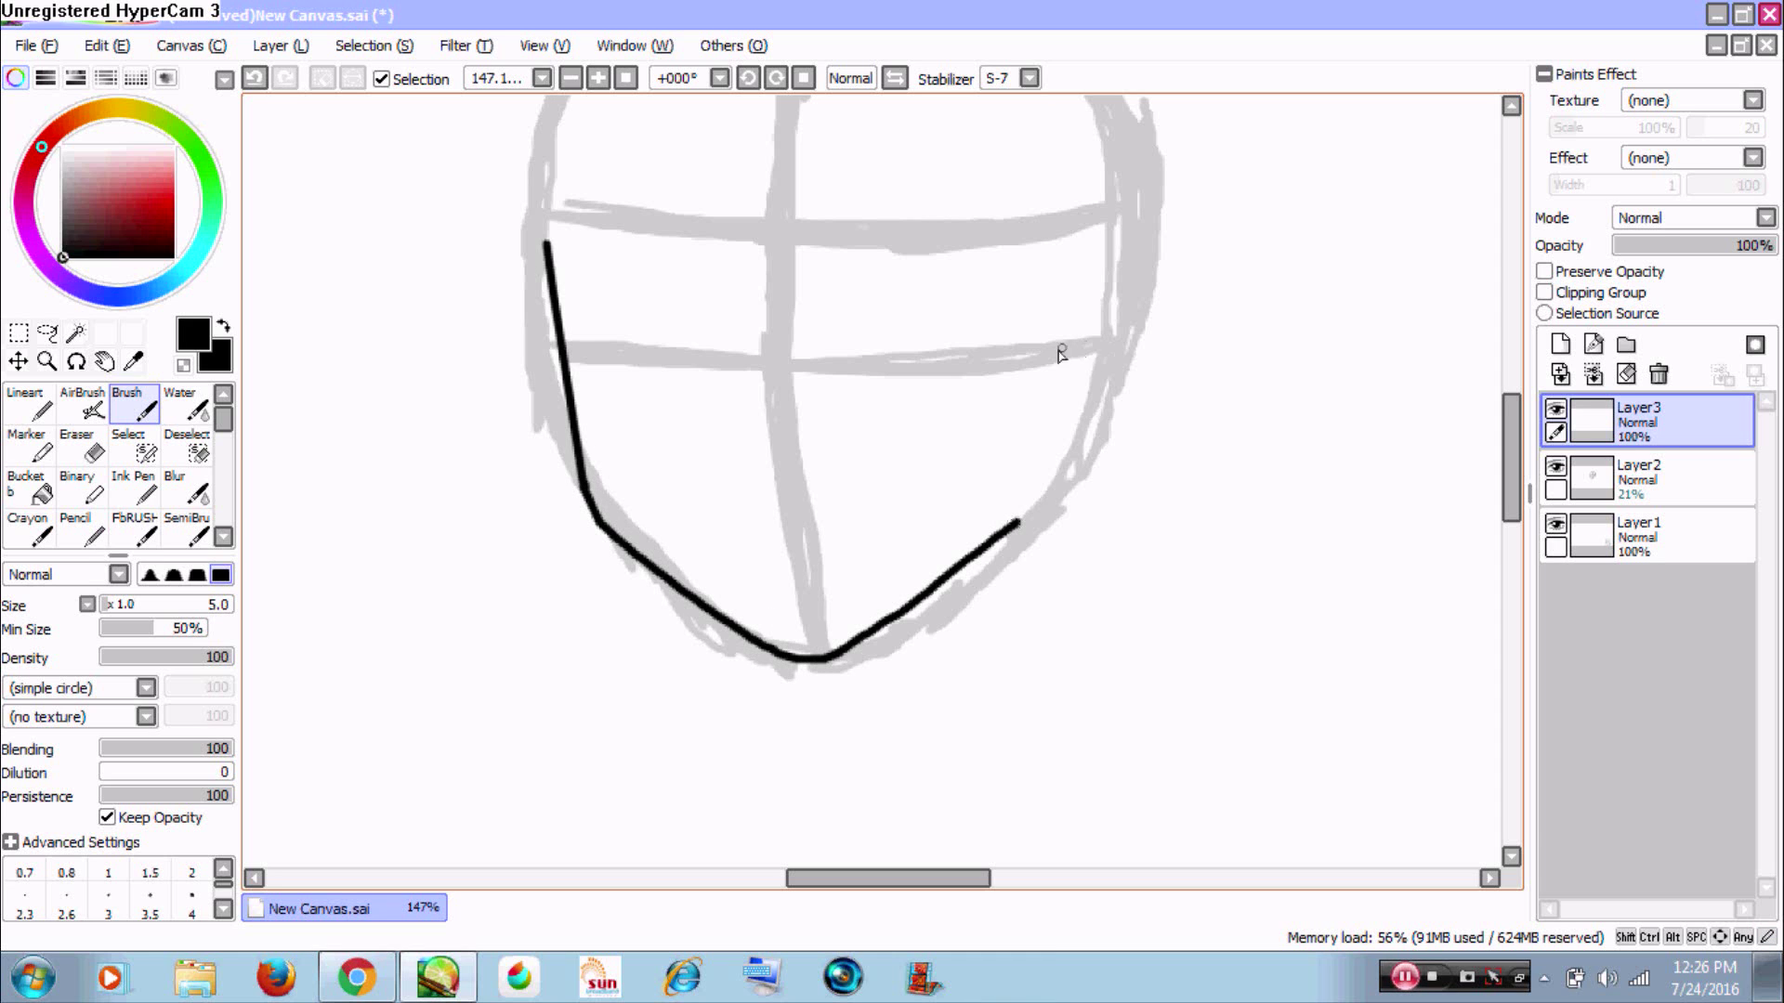
- Transform the jaw line, slightly enlarging and shifting it to fit the head sketch, and apply the change
left_click(936, 394, "ctrl+alt")
left_click_drag(958, 356, 886, 447)
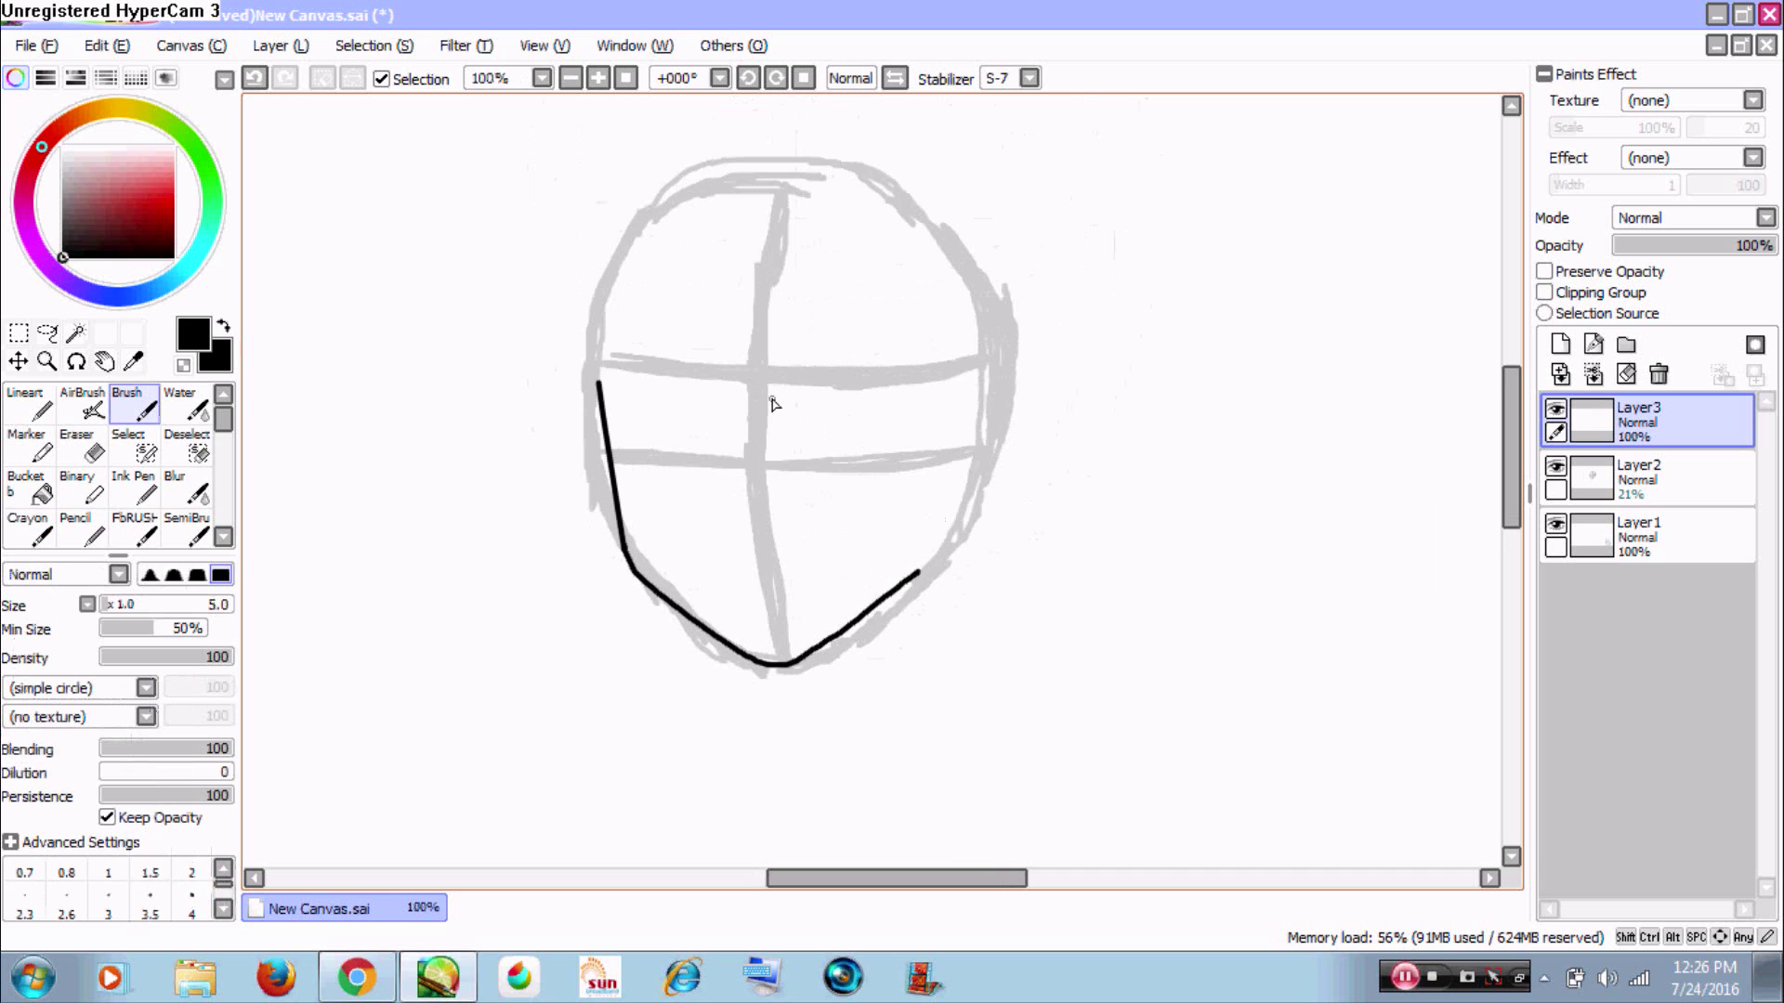
key("ctrl+t")
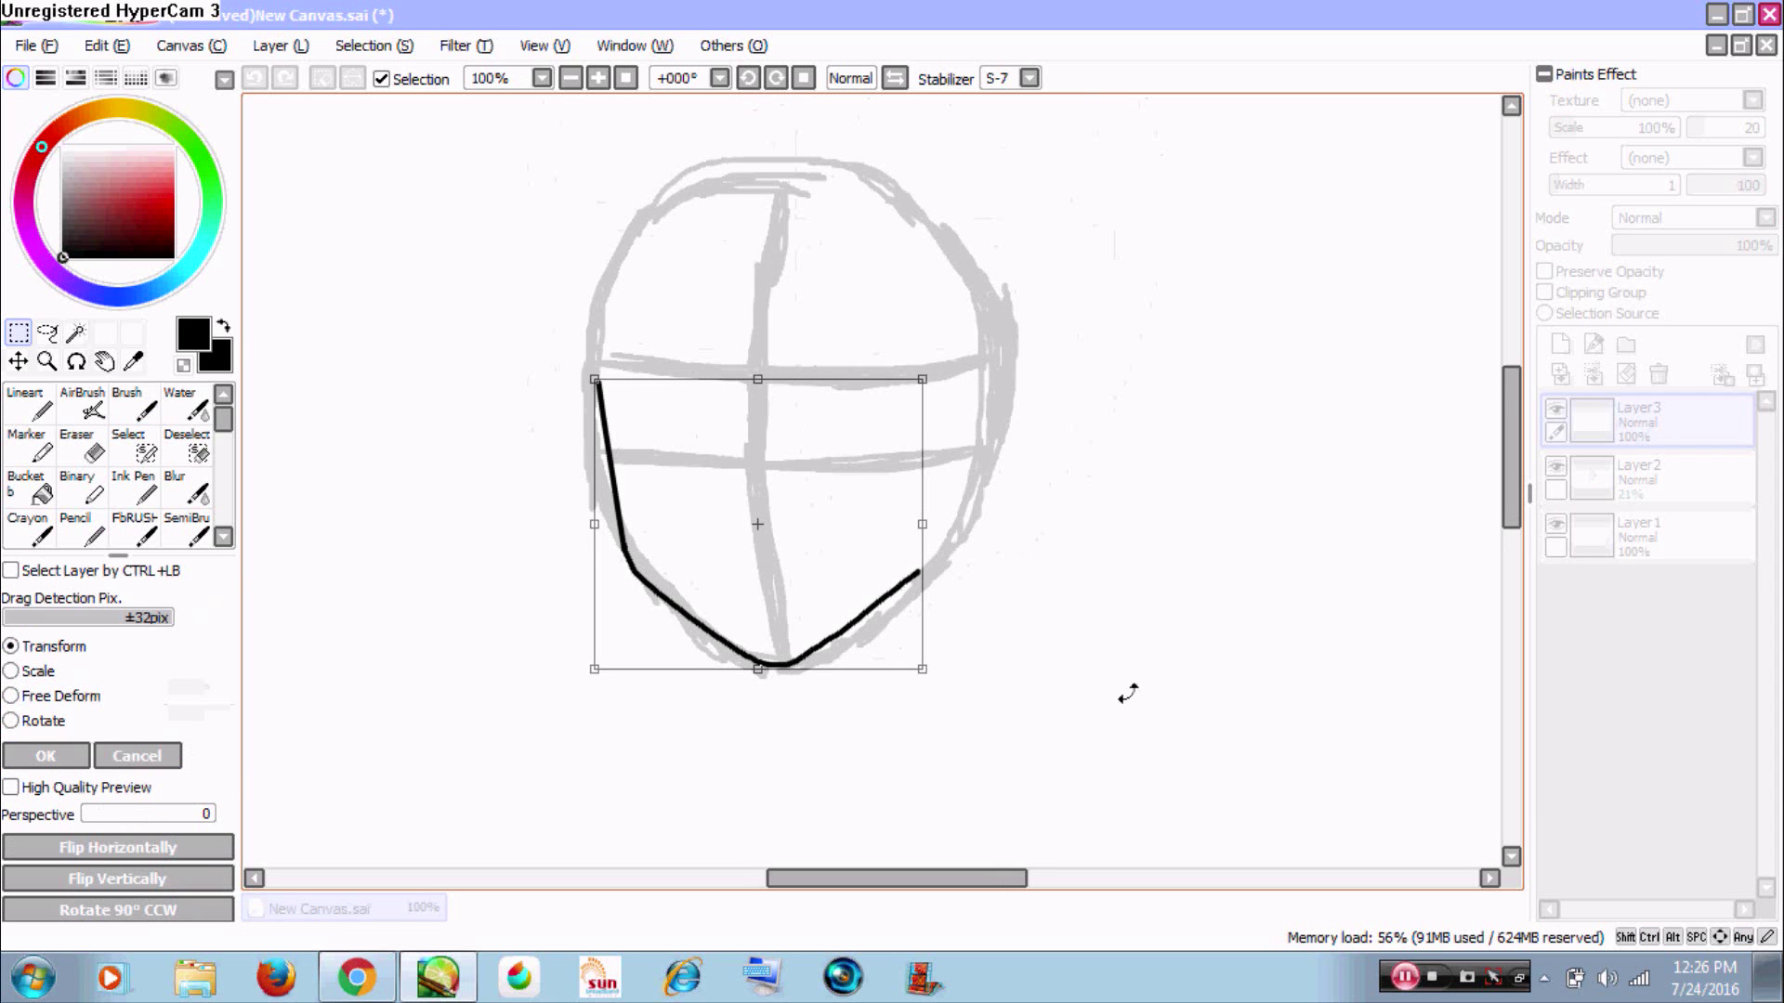
mouse_move(918, 670)
left_mouse_down()
mouse_move(925, 683)
mouse_move(890, 620)
left_mouse_up()
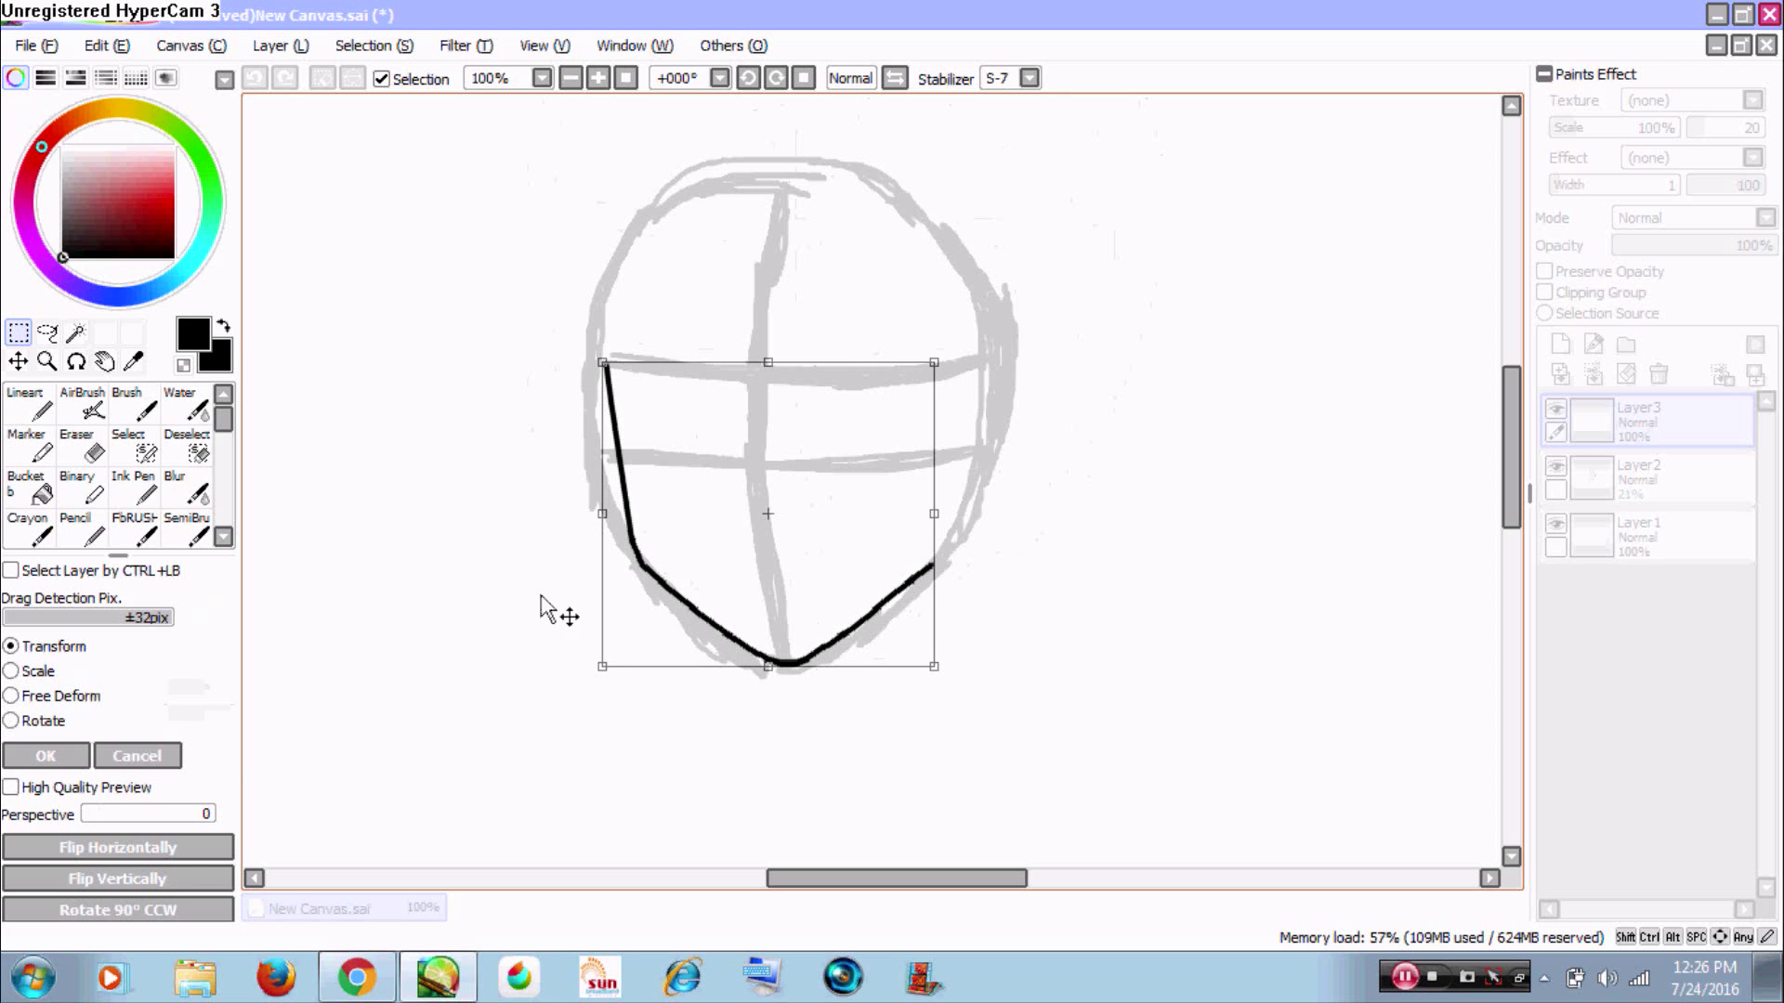
left_click(63, 755)
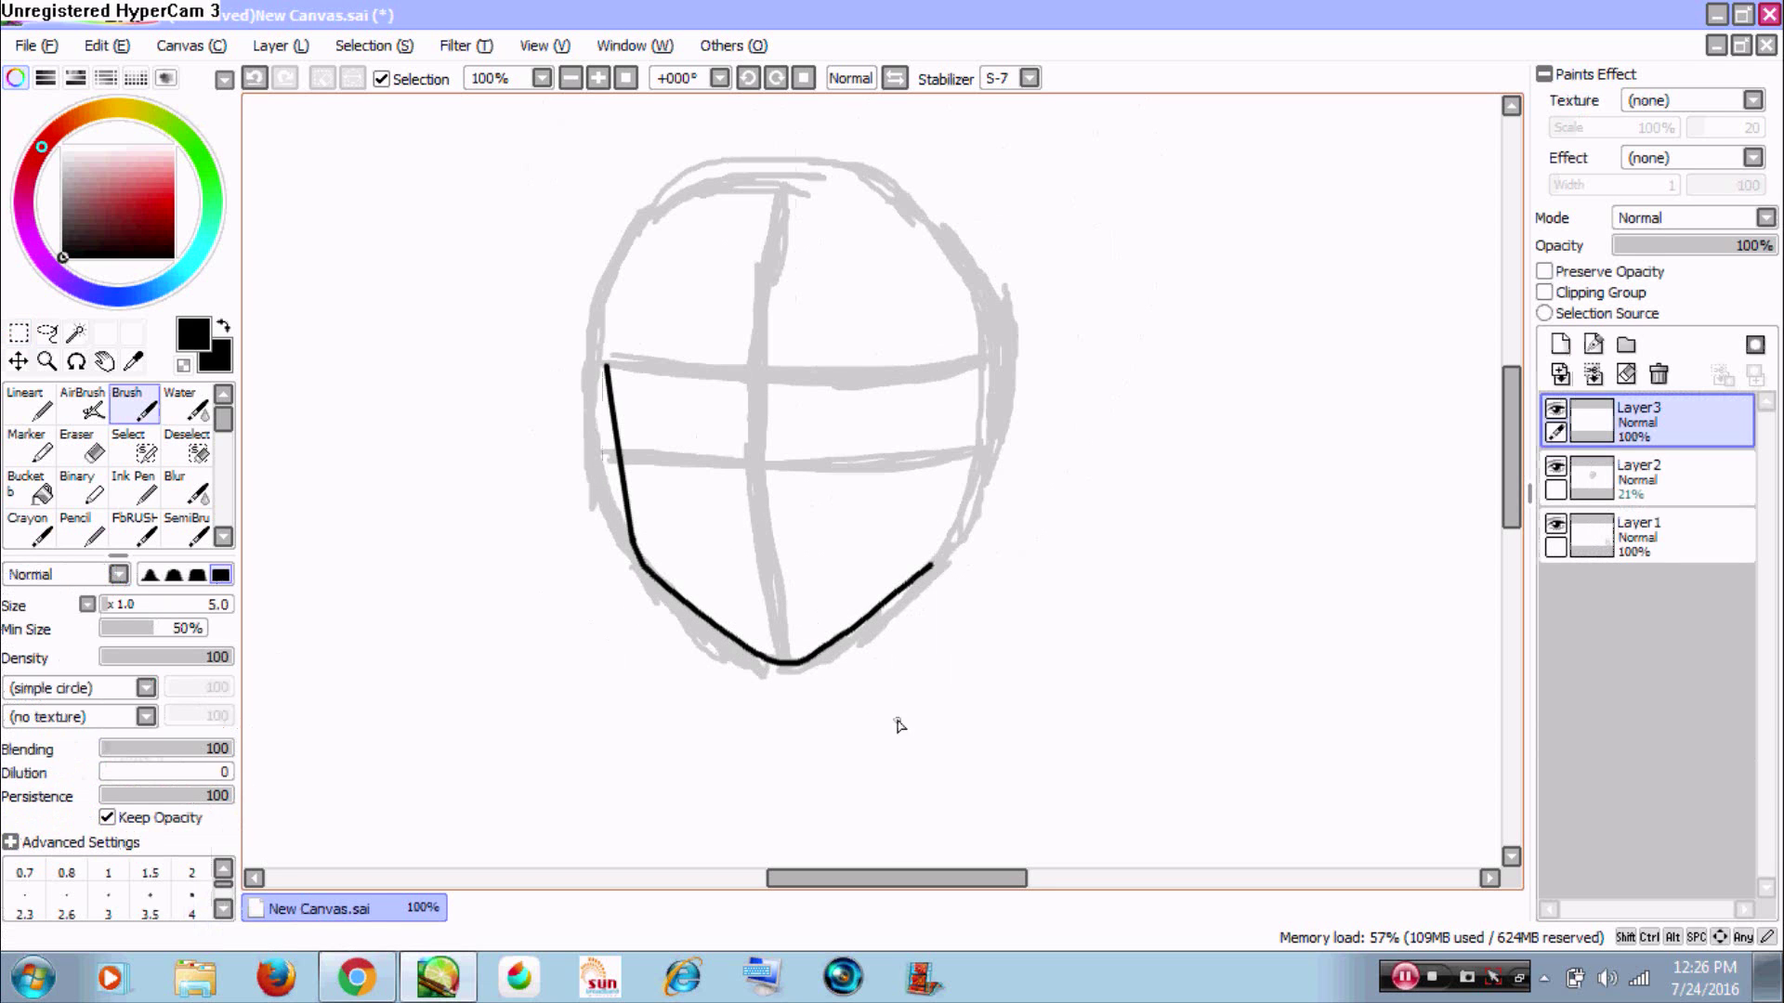
- Check the jaw line against the faded head sketch, hiding Layer3 briefly and showing it again
key("ctrl+alt+space")
left_click_drag(577, 270, 824, 688)
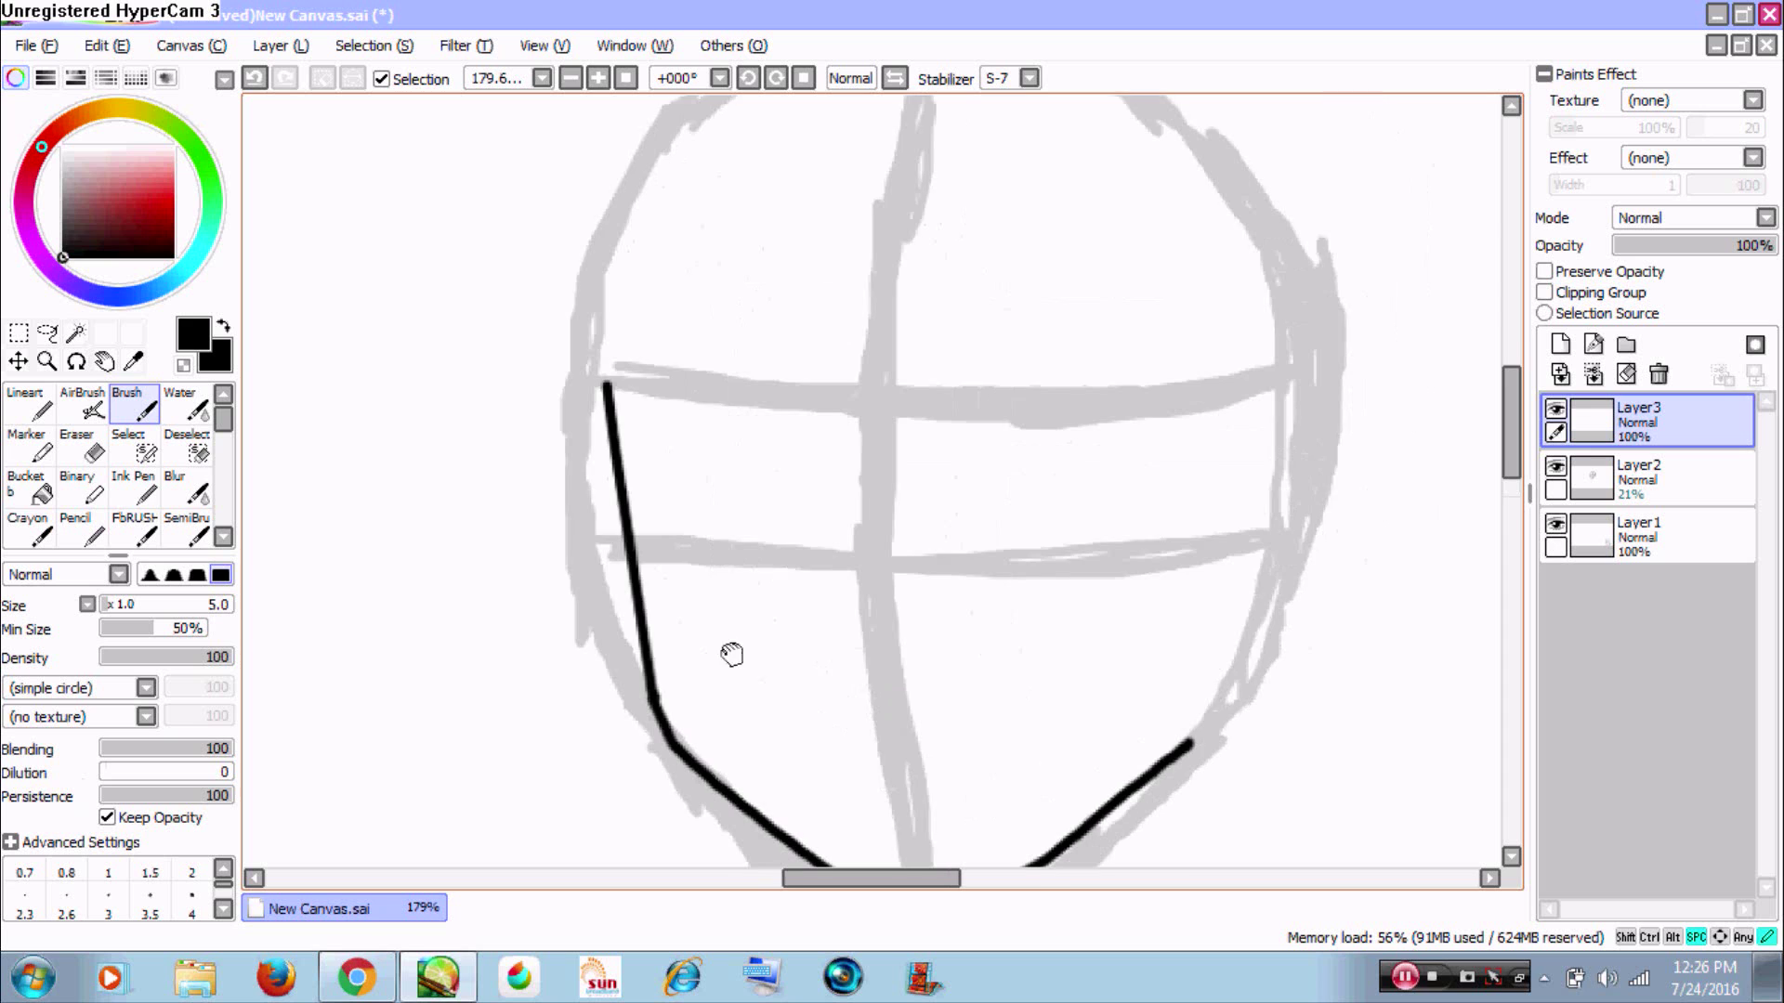
key("ctrl+alt+space")
left_click(663, 488, "ctrl+alt")
left_click(664, 488, "ctrl+alt")
left_click(663, 488, "ctrl+alt")
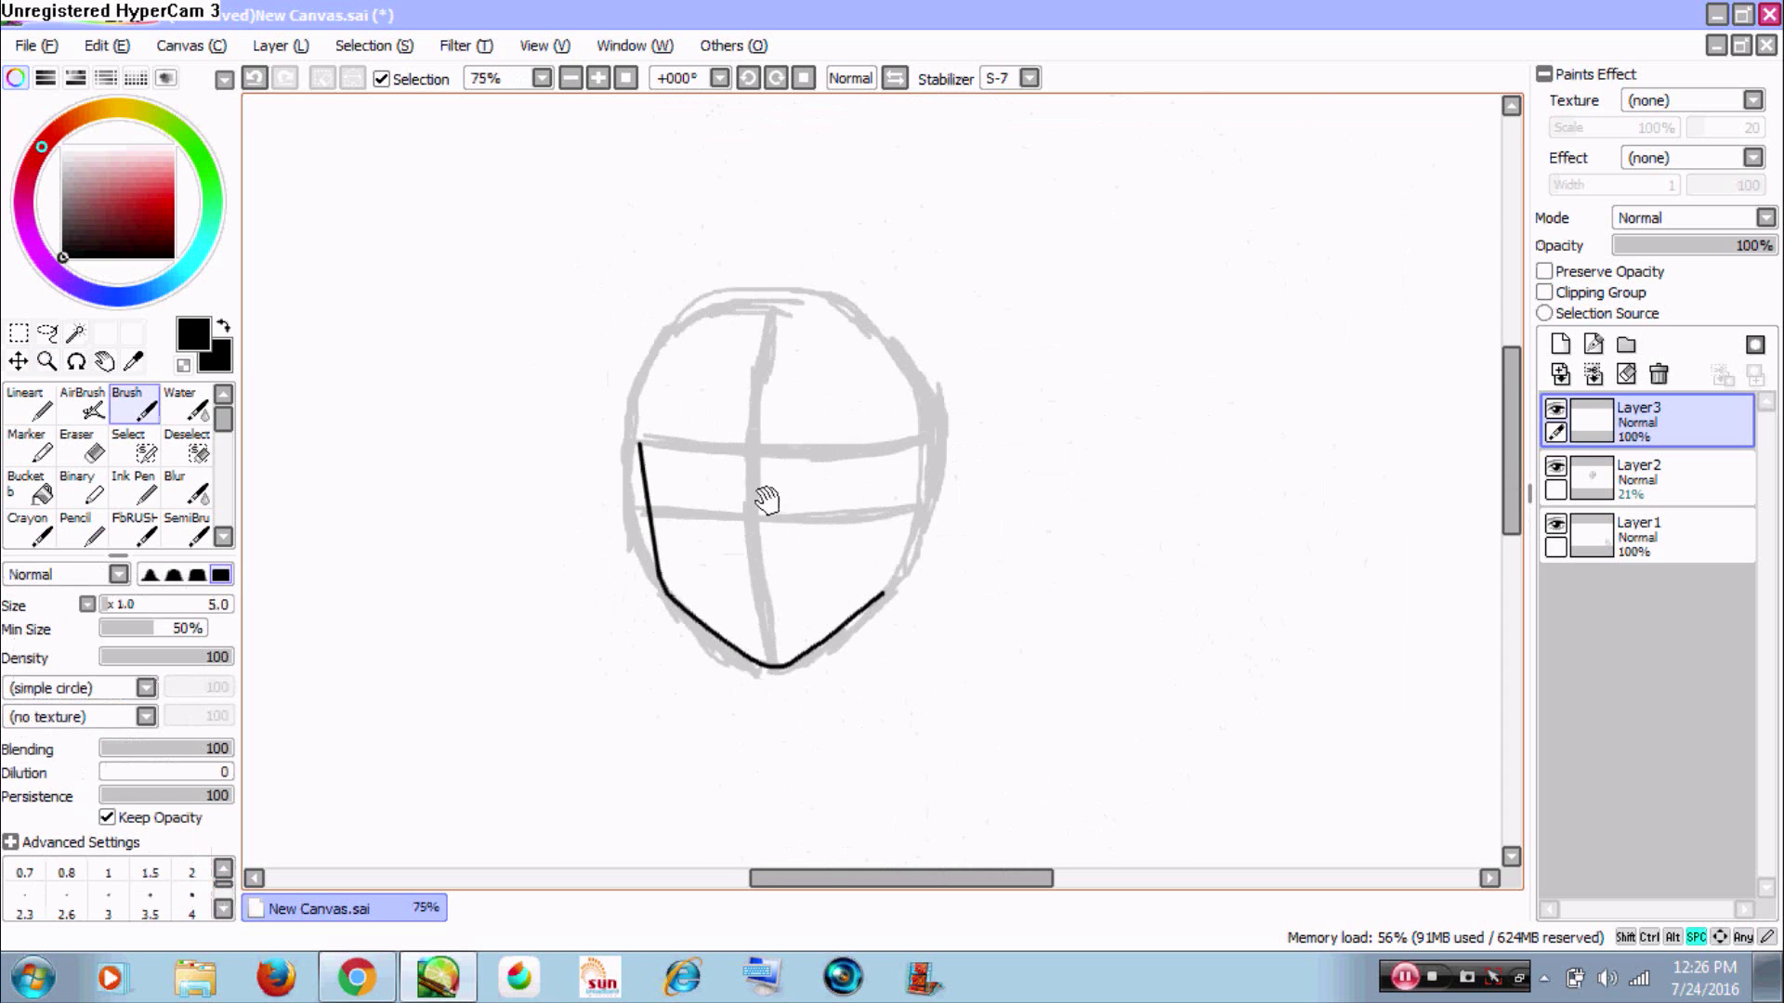
left_click(1558, 409)
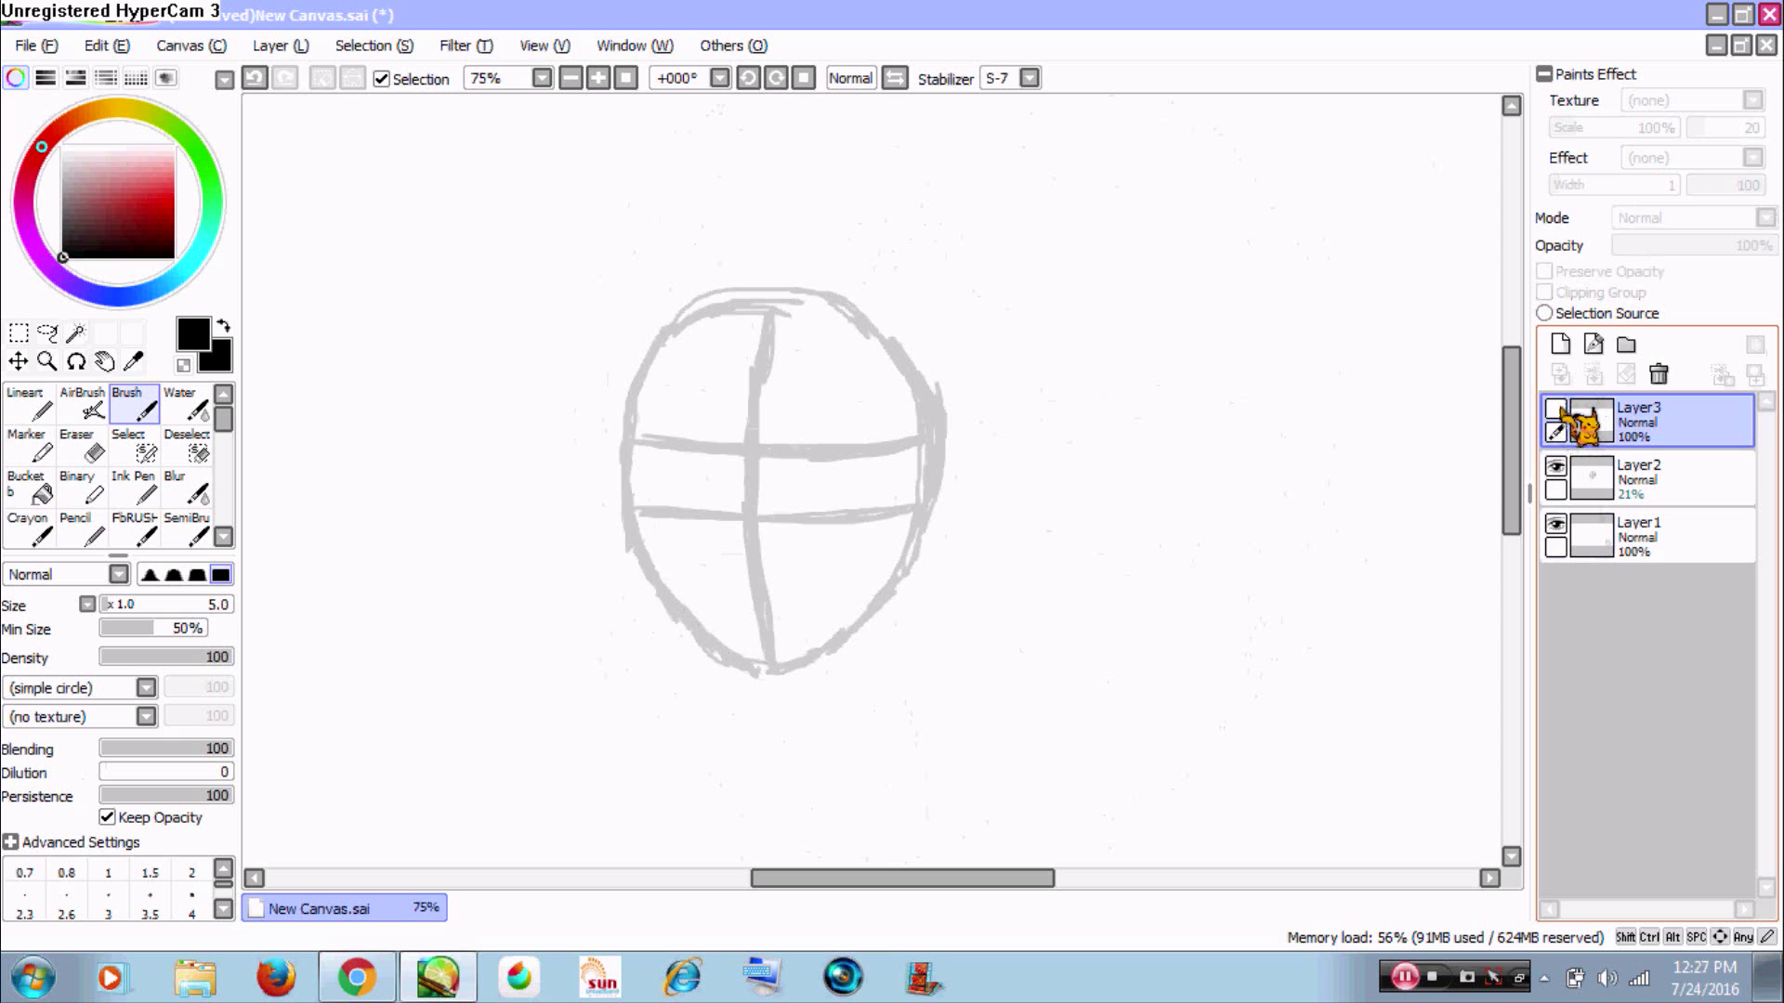
left_click(1557, 408)
key("ctrl+alt+space")
mouse_move(636, 384)
left_mouse_down()
mouse_move(734, 460)
mouse_move(894, 656)
left_mouse_up()
key("space")
left_click_drag(808, 578, 697, 678)
key("ctrl+alt+space")
left_click(785, 557, "ctrl+alt")
left_click(785, 556, "ctrl+alt")
left_click(785, 557, "ctrl+alt")
key("space")
left_click_drag(869, 521, 784, 482)
key("ctrl+alt+space")
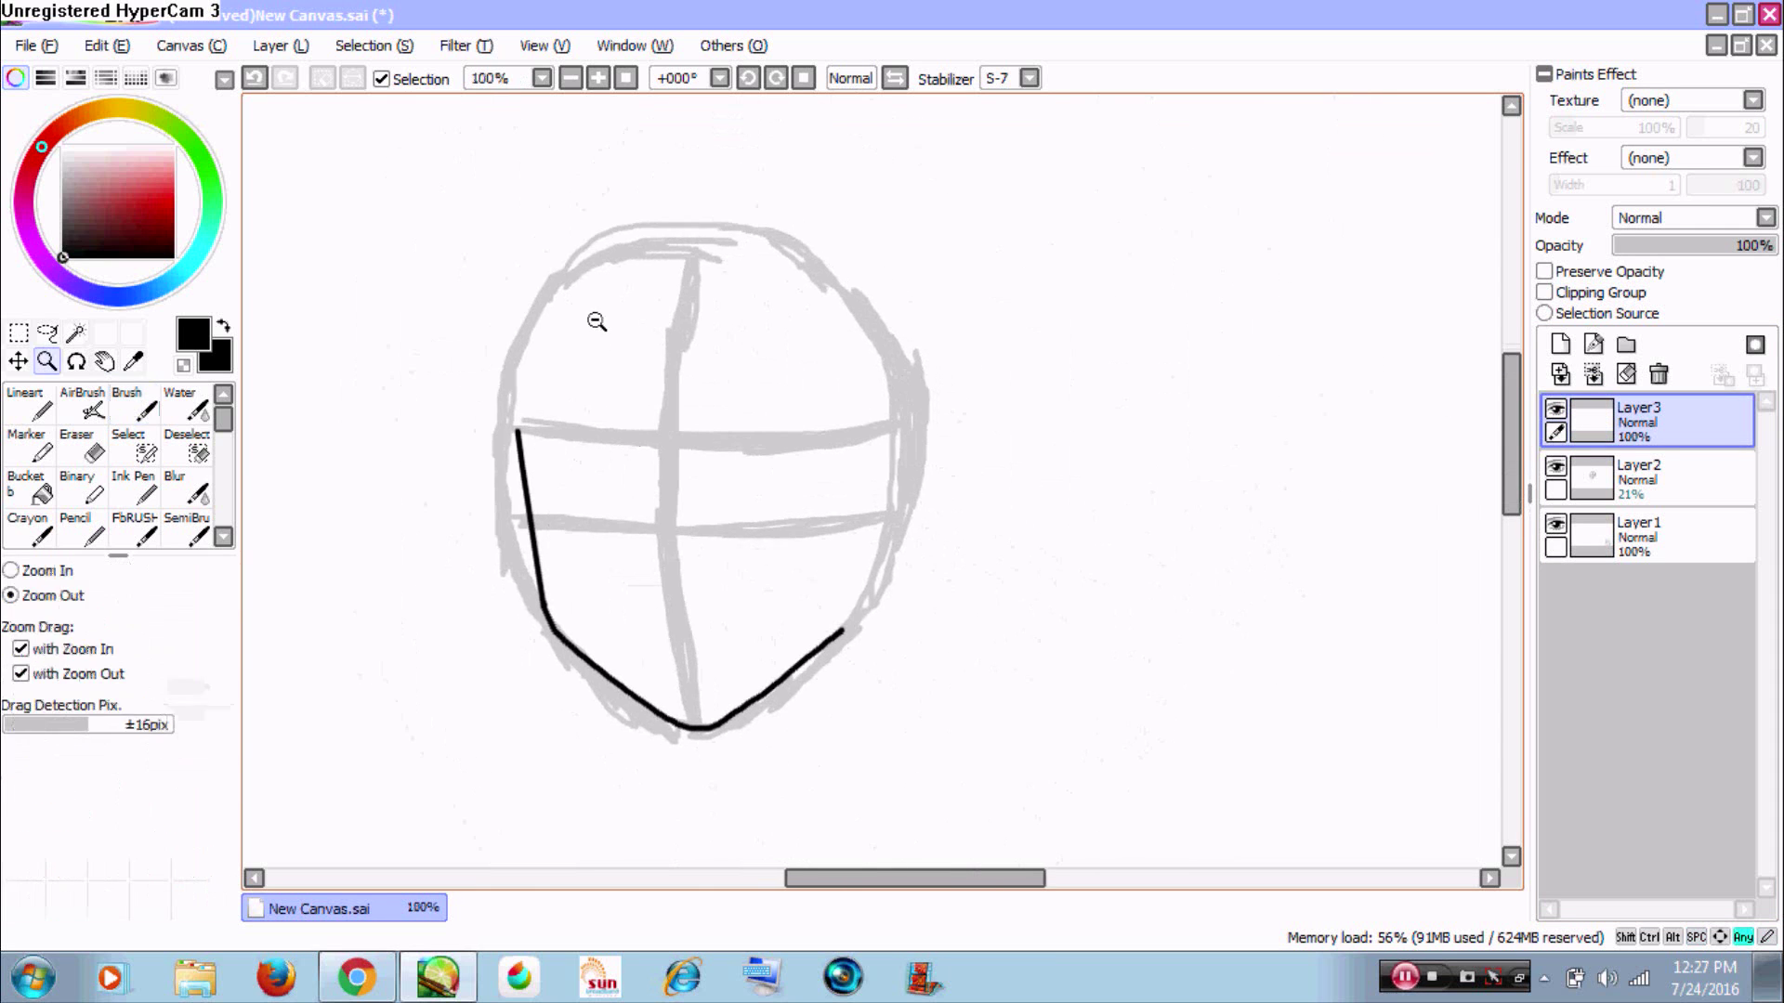
left_click_drag(591, 305, 957, 656)
key("space")
mouse_move(839, 563)
left_mouse_down()
mouse_move(907, 531)
mouse_move(942, 481)
mouse_move(785, 400)
left_mouse_up()
key("ctrl+alt+space")
left_click(895, 479, "ctrl+alt")
key("space")
mouse_move(678, 273)
left_mouse_down()
mouse_move(709, 645)
mouse_move(686, 560)
mouse_move(688, 296)
mouse_move(702, 641)
left_mouse_up()
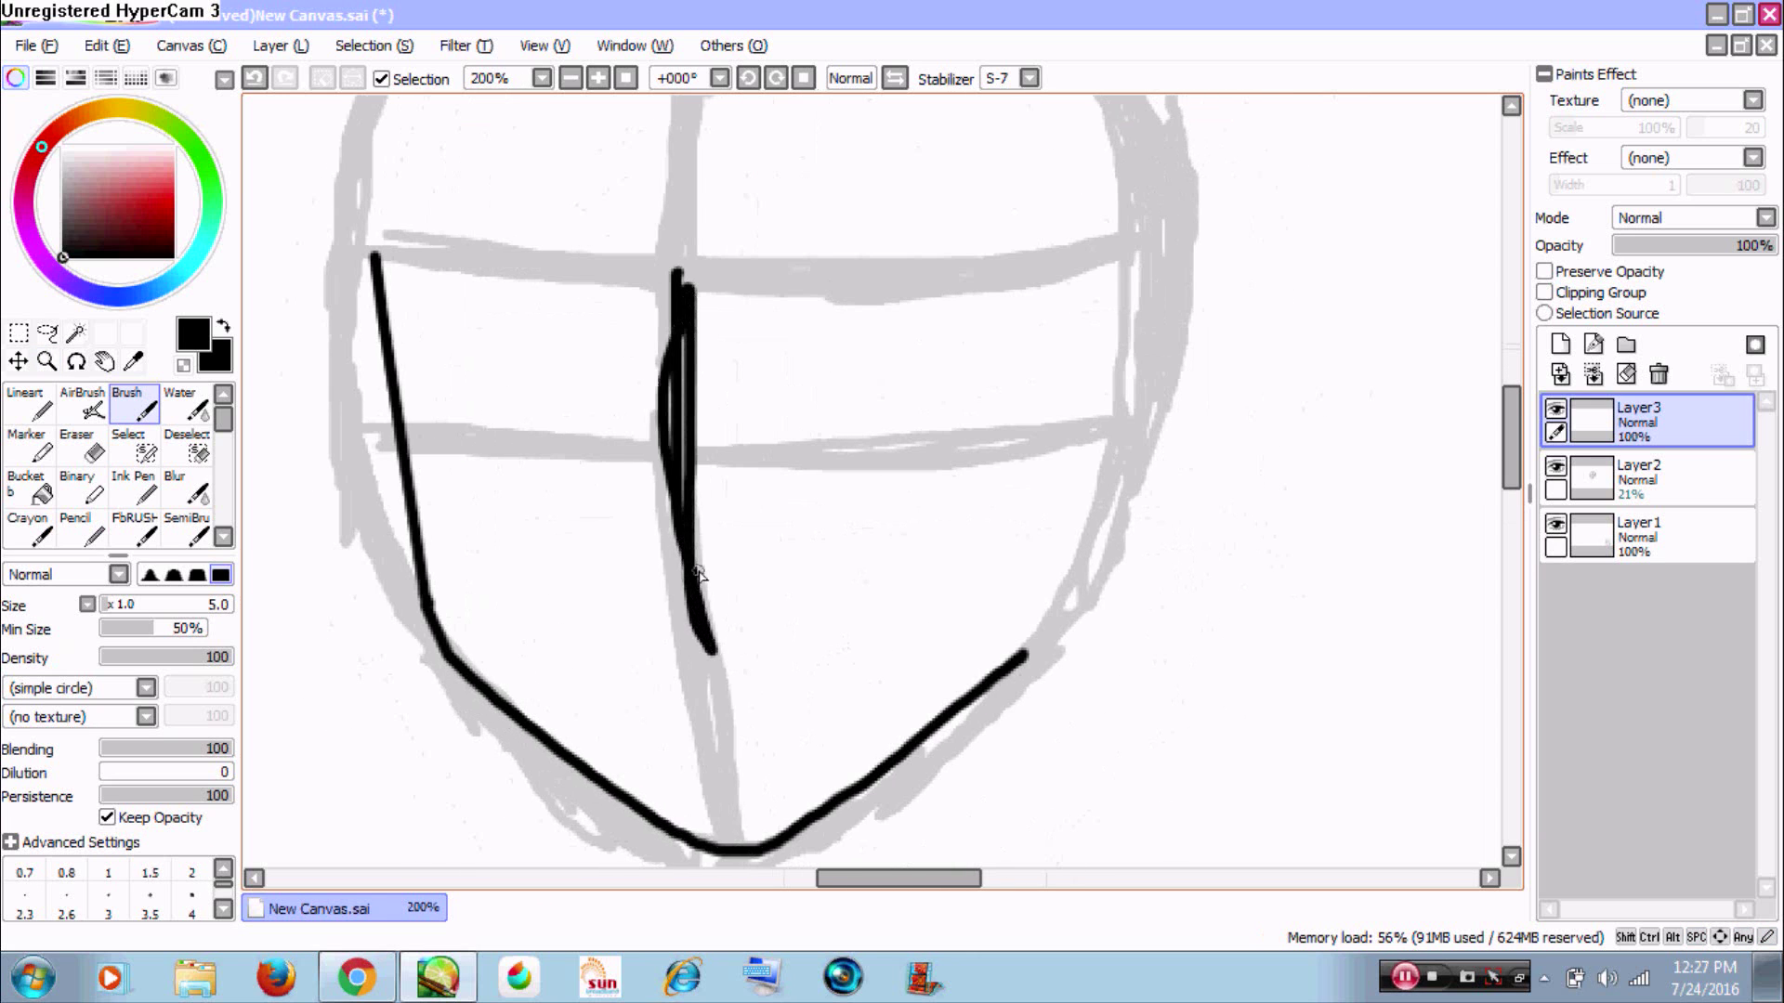
key("ctrl+z")
- Reduce the brush size to 3 and draw the mouth as two short horizontal strokes just above the chin
left_click_drag(565, 426, 843, 757)
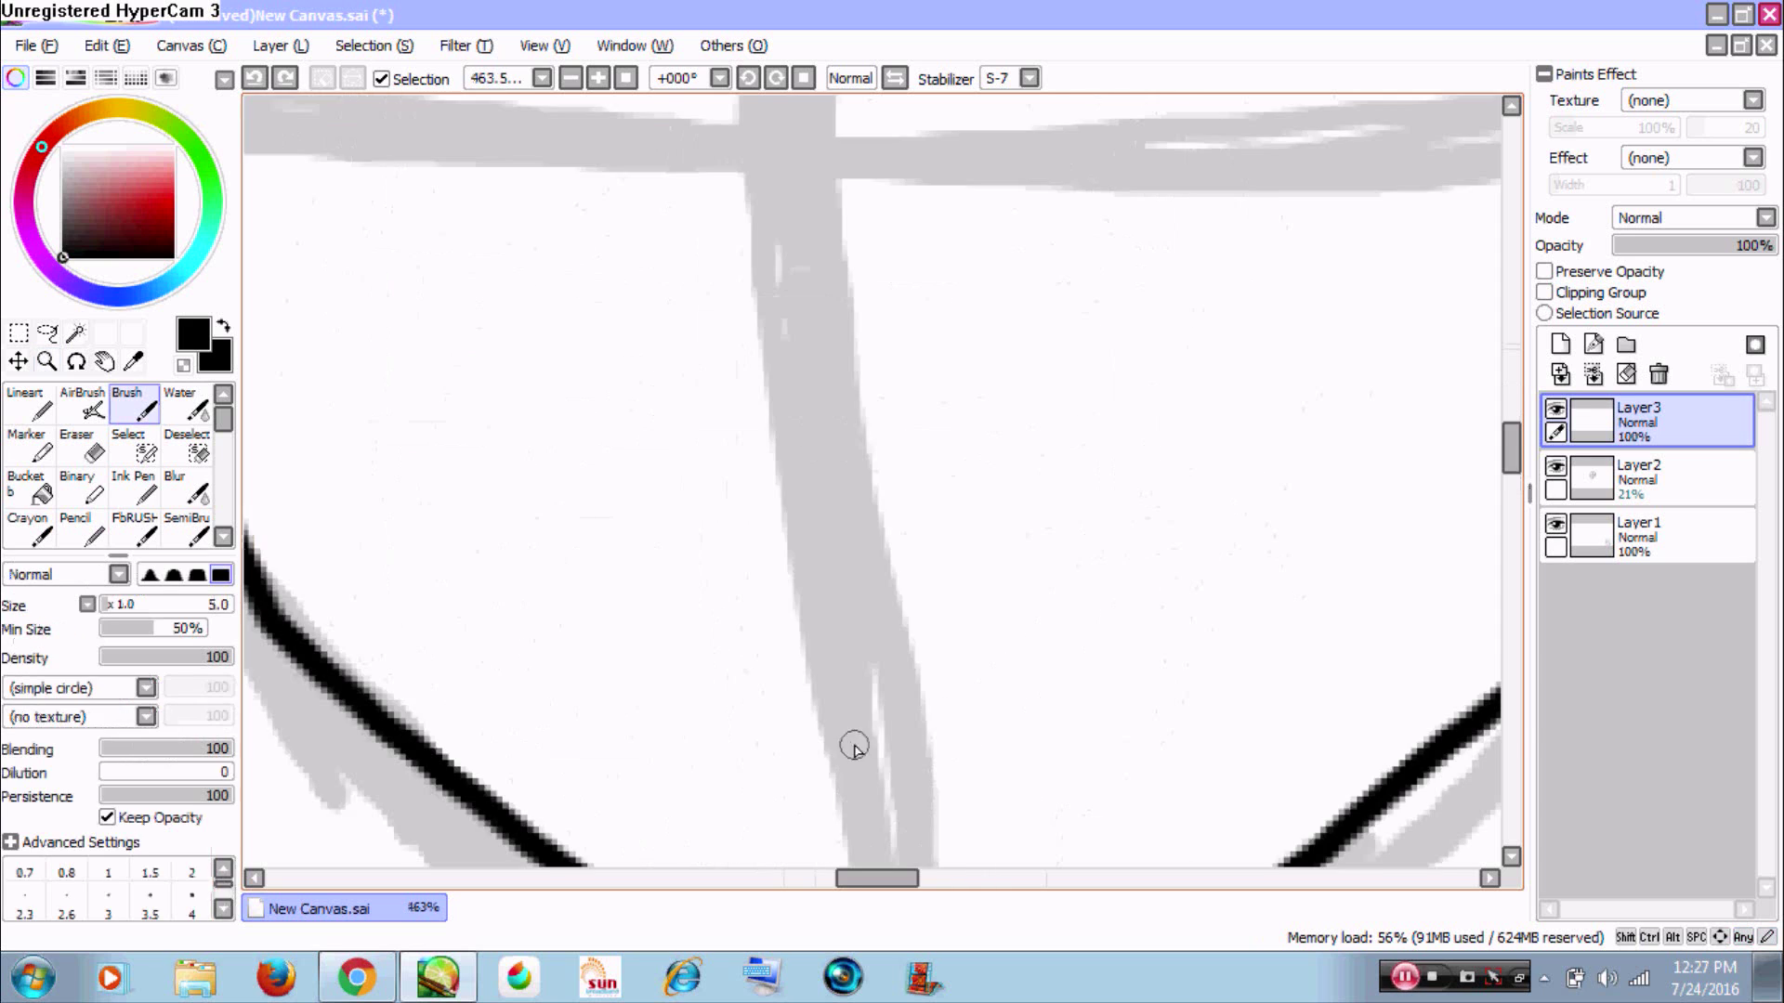
left_click_drag(805, 694, 751, 477)
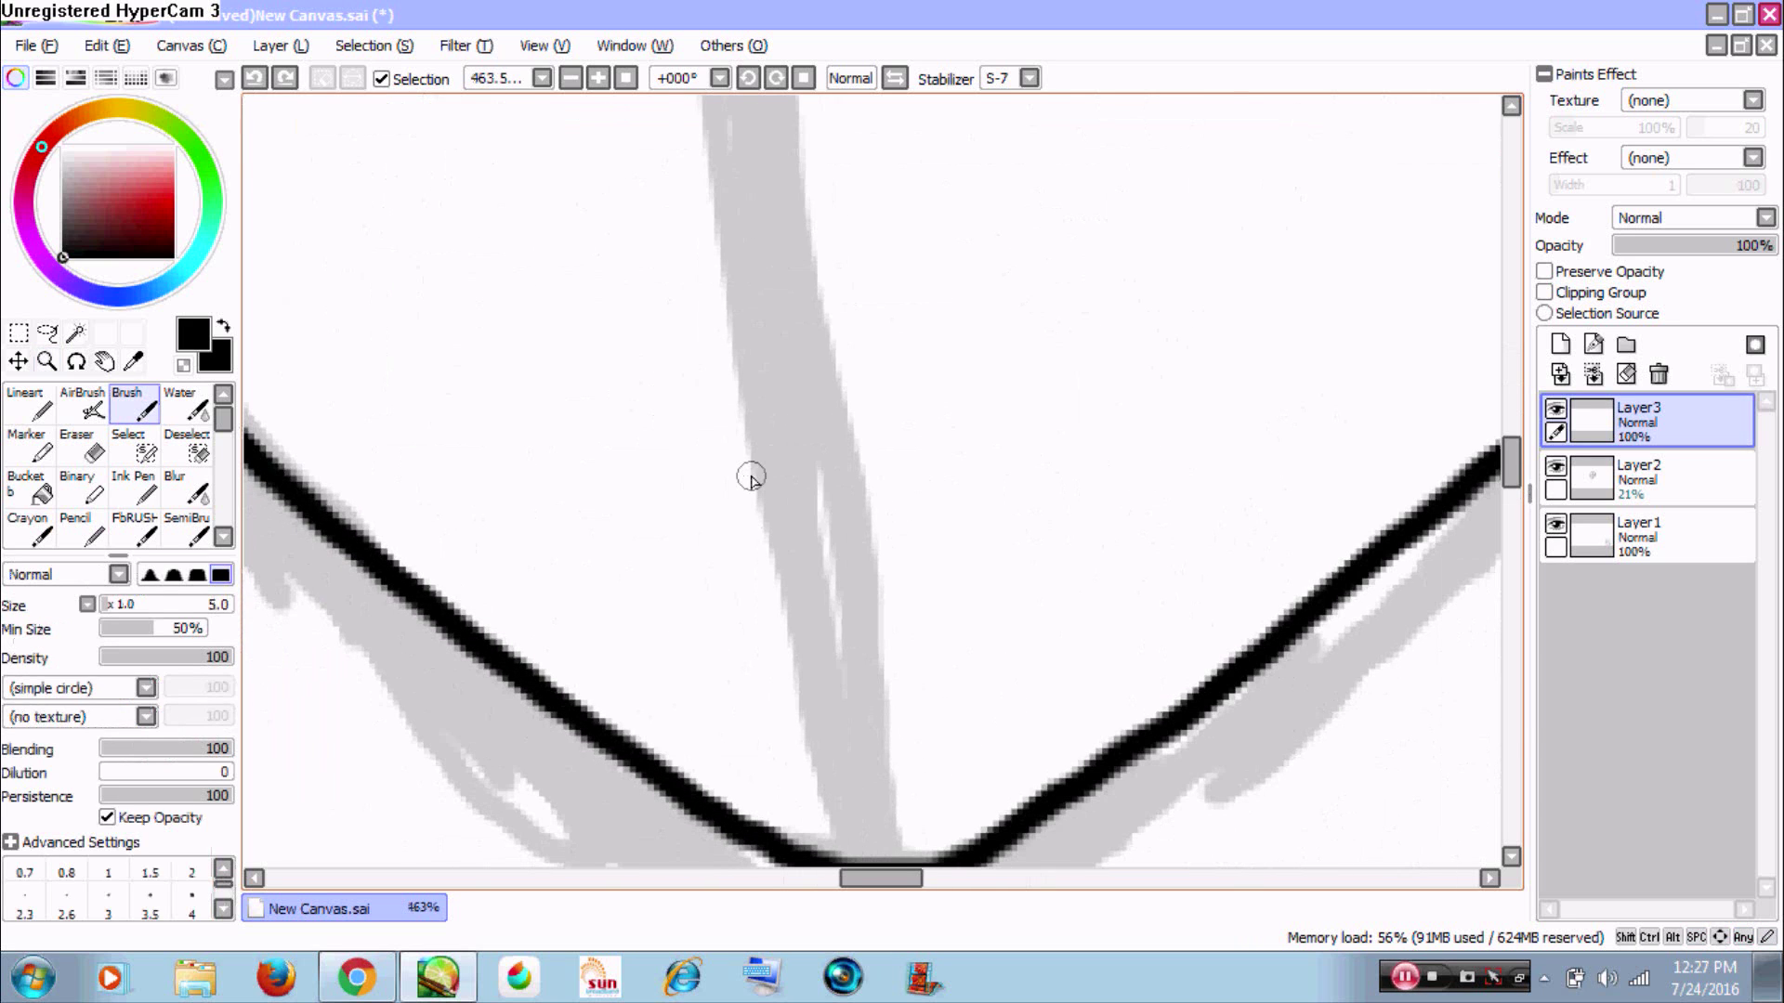
key("bracketleft")
key("bracketleft")
key("bracketleft")
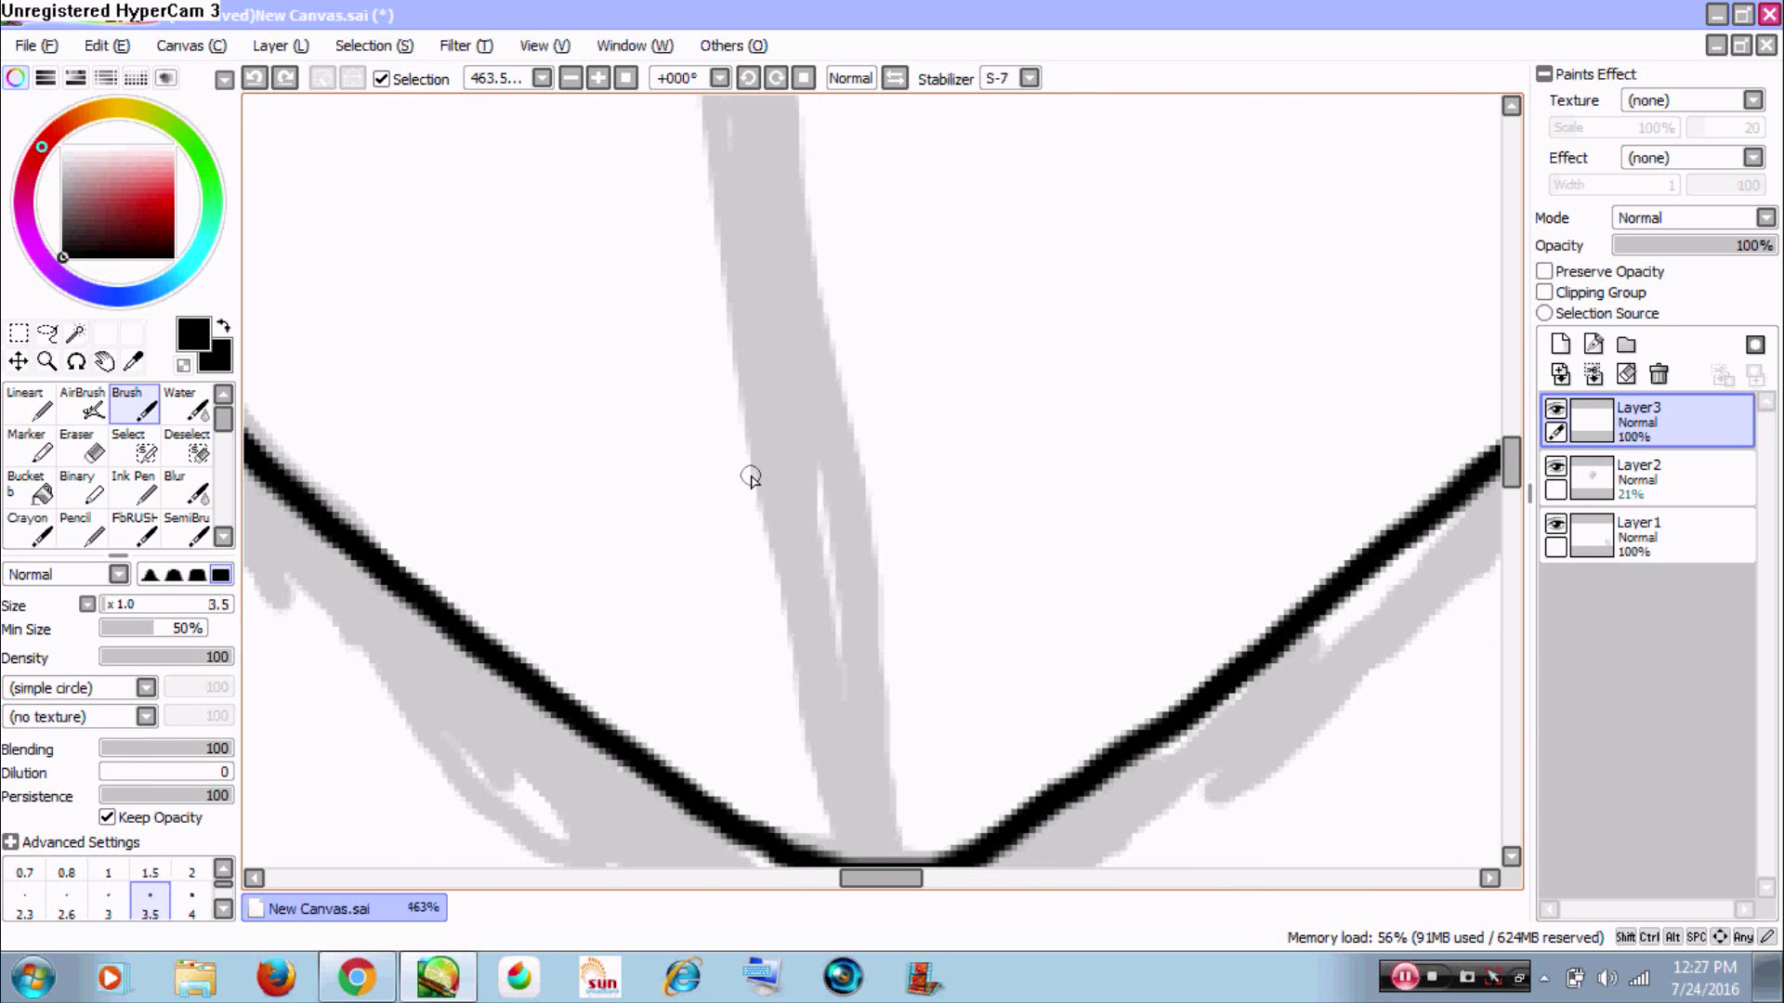
left_click_drag(698, 477, 987, 462)
- Draw a small angular nose on the vertical centre line, between the lower eye guideline and the mouth
scroll(1003, 437, "down", 2)
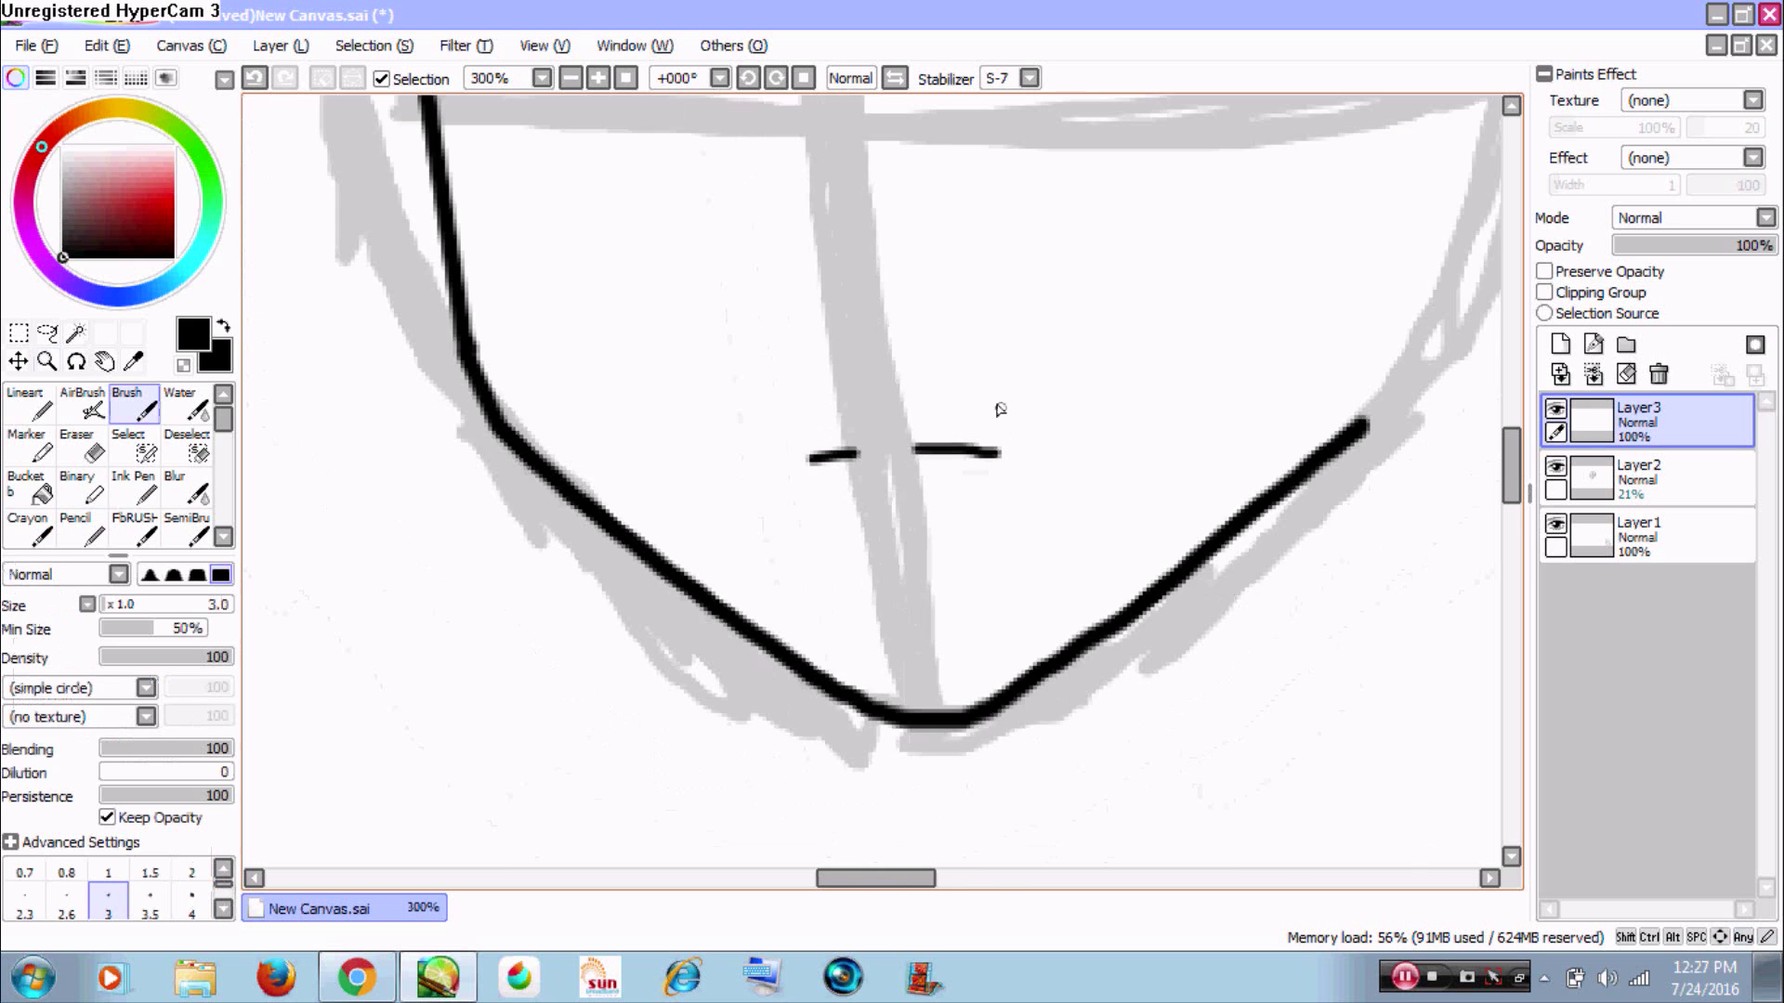
left_click_drag(940, 350, 894, 594)
left_click_drag(798, 440, 786, 516)
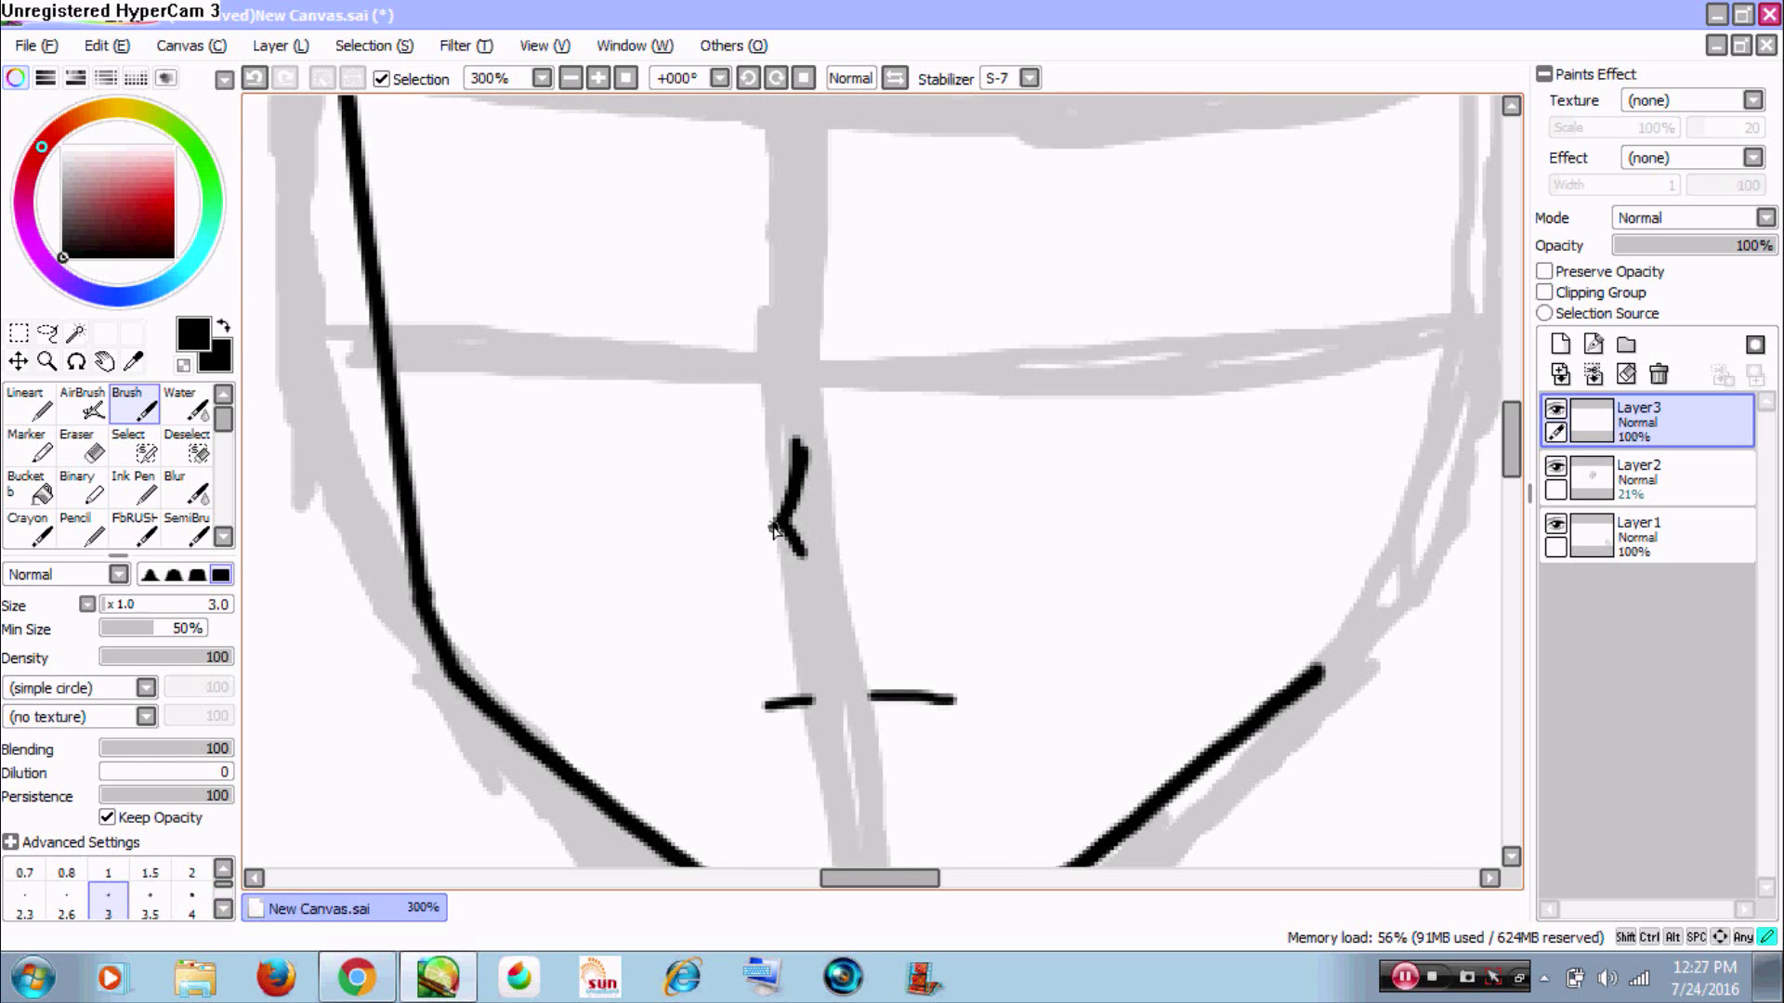
scroll(853, 474, "down", 3)
left_click_drag(877, 454, 819, 542)
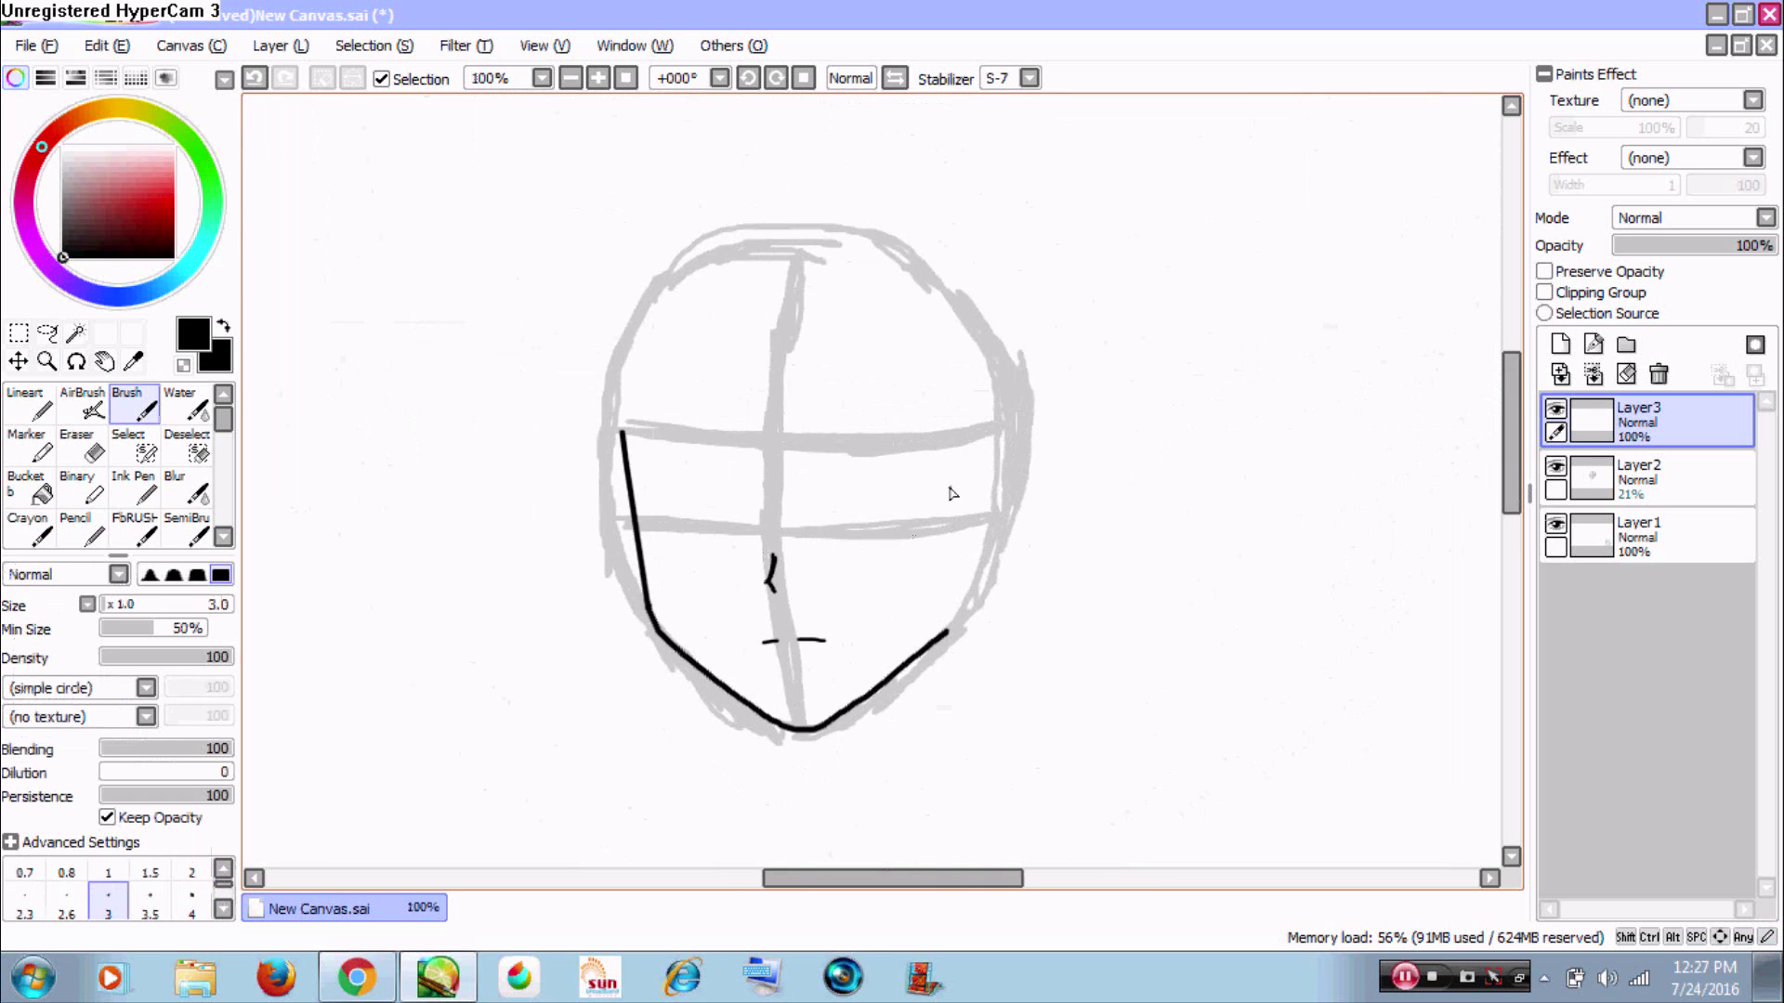
left_click_drag(623, 326, 954, 622)
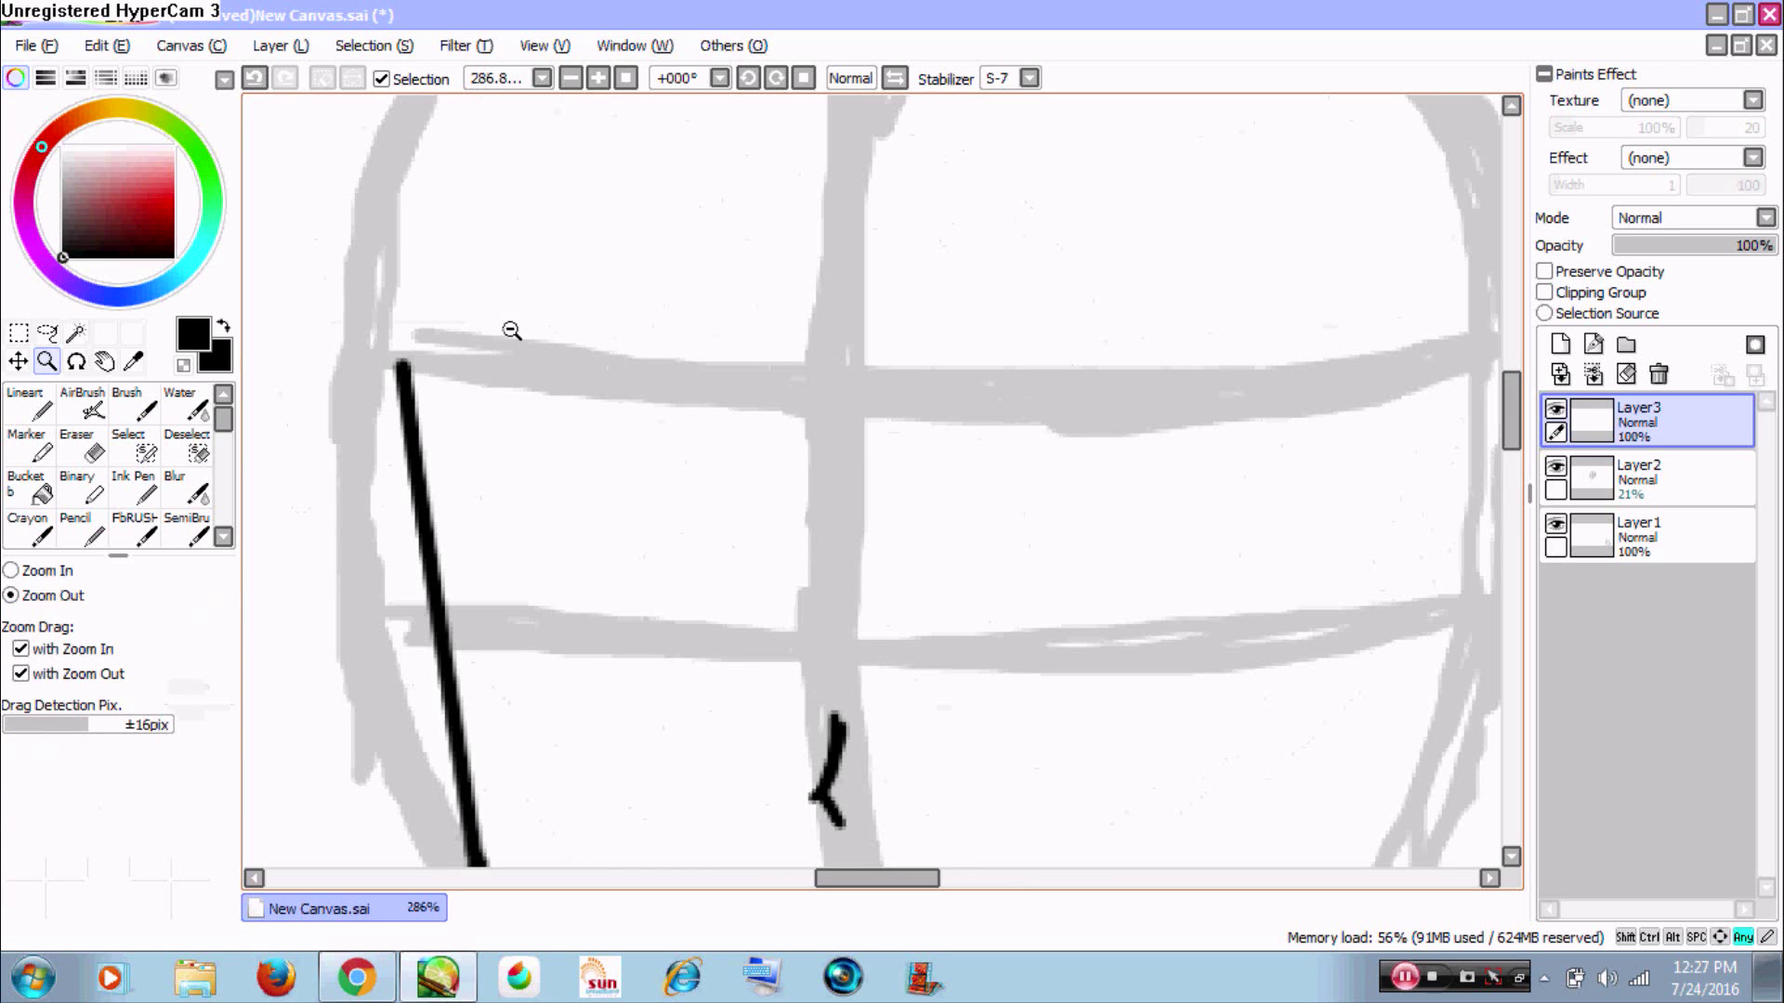
- Draw the upper lash lines of both eyes as arcs between the eye guidelines, thickening the right one with a second stroke
left_click_drag(783, 658, 809, 586)
mouse_move(563, 431)
left_mouse_down()
mouse_move(599, 369)
mouse_move(660, 364)
mouse_move(721, 388)
mouse_move(739, 420)
left_mouse_up()
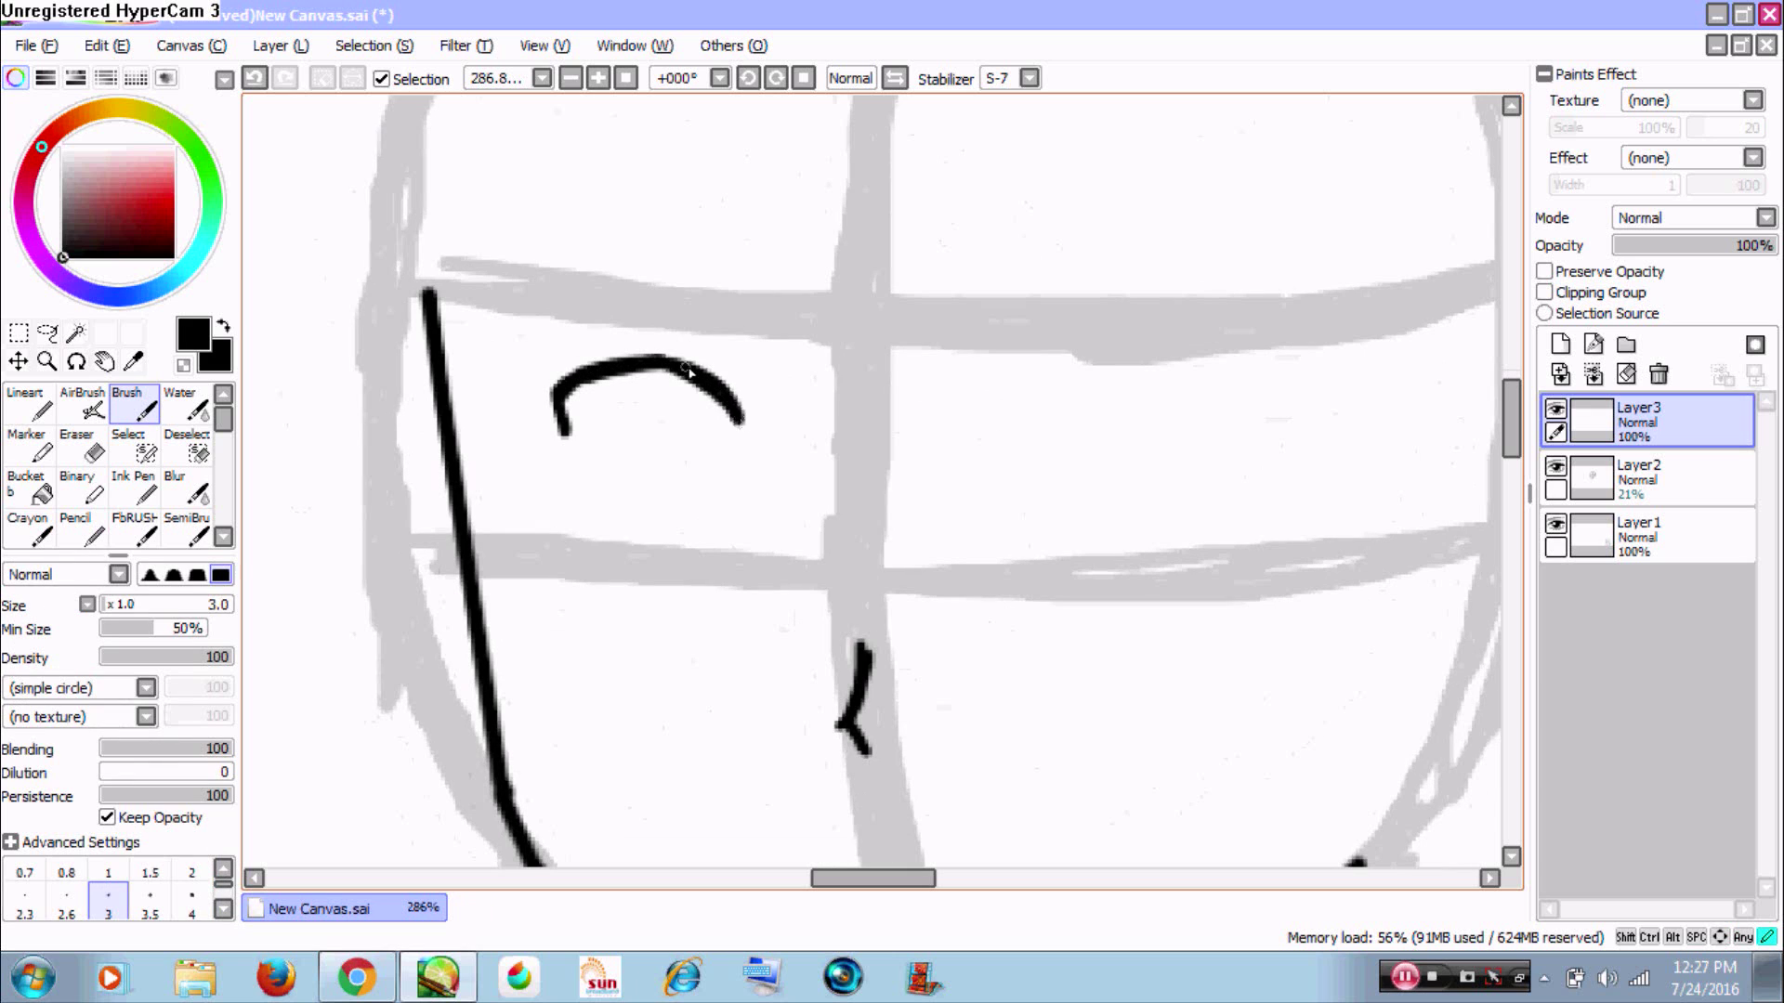
mouse_move(1042, 432)
left_mouse_down()
mouse_move(815, 370)
mouse_move(905, 316)
mouse_move(1043, 310)
left_mouse_up()
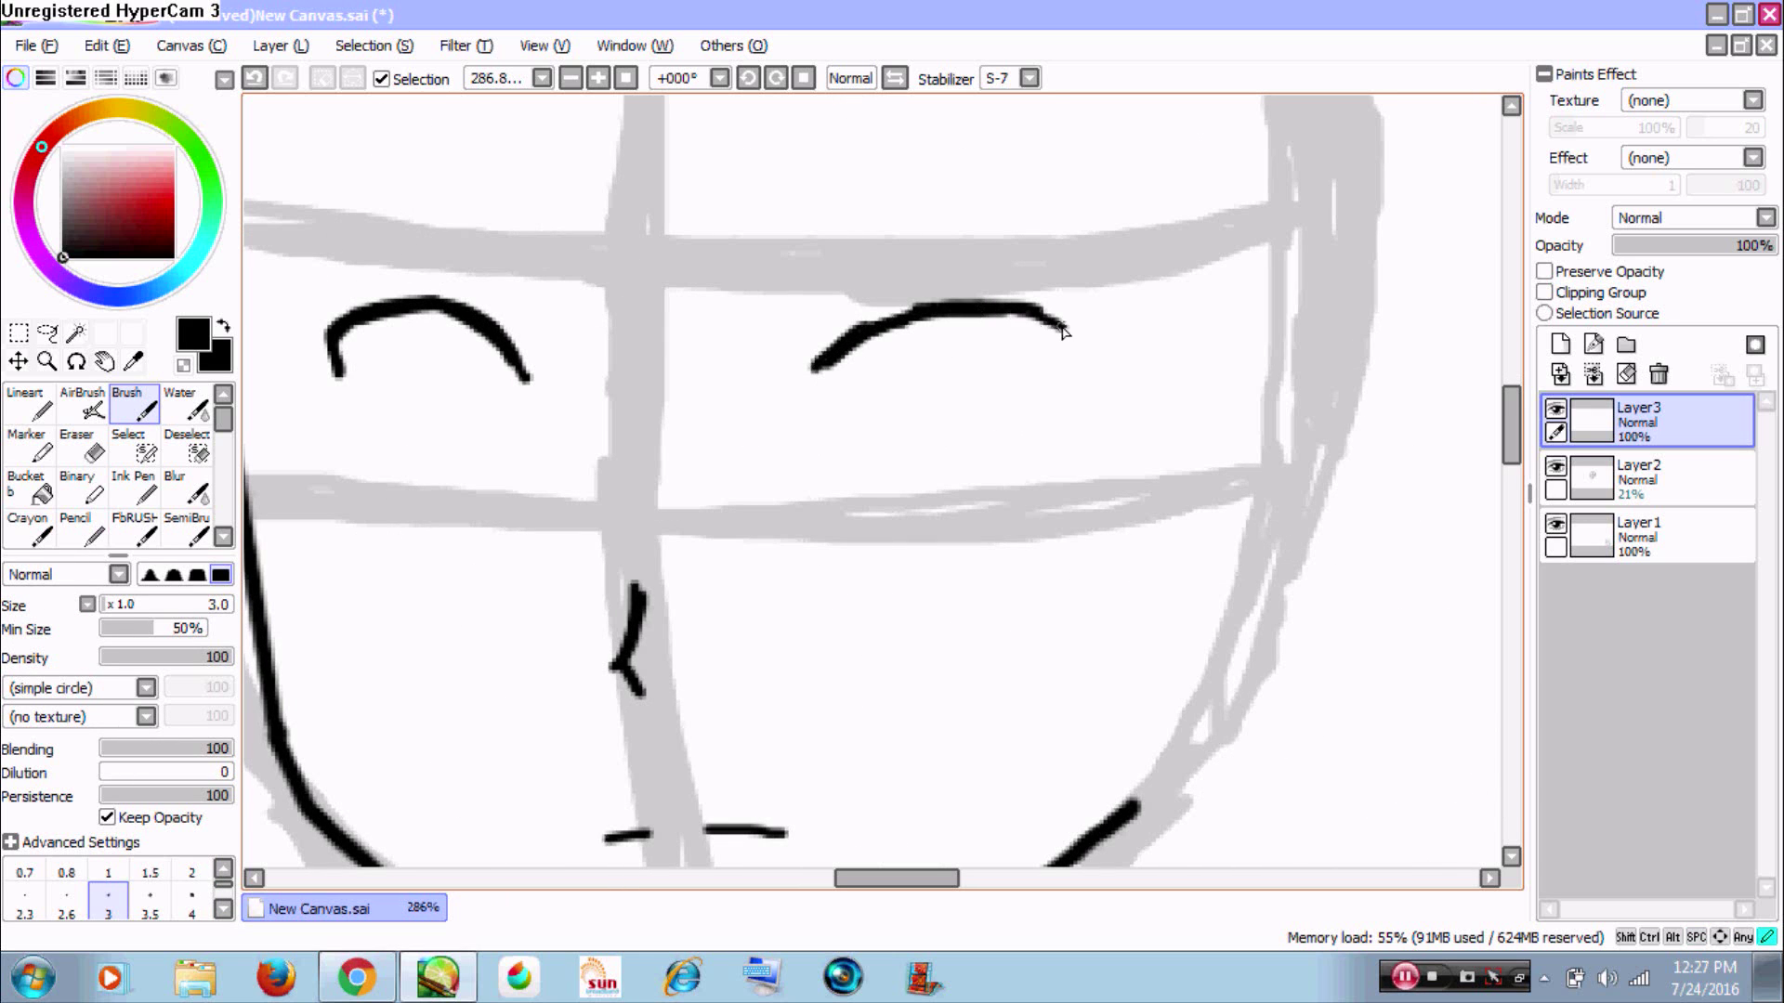
mouse_move(1049, 370)
left_mouse_down()
mouse_move(982, 294)
mouse_move(894, 314)
left_mouse_up()
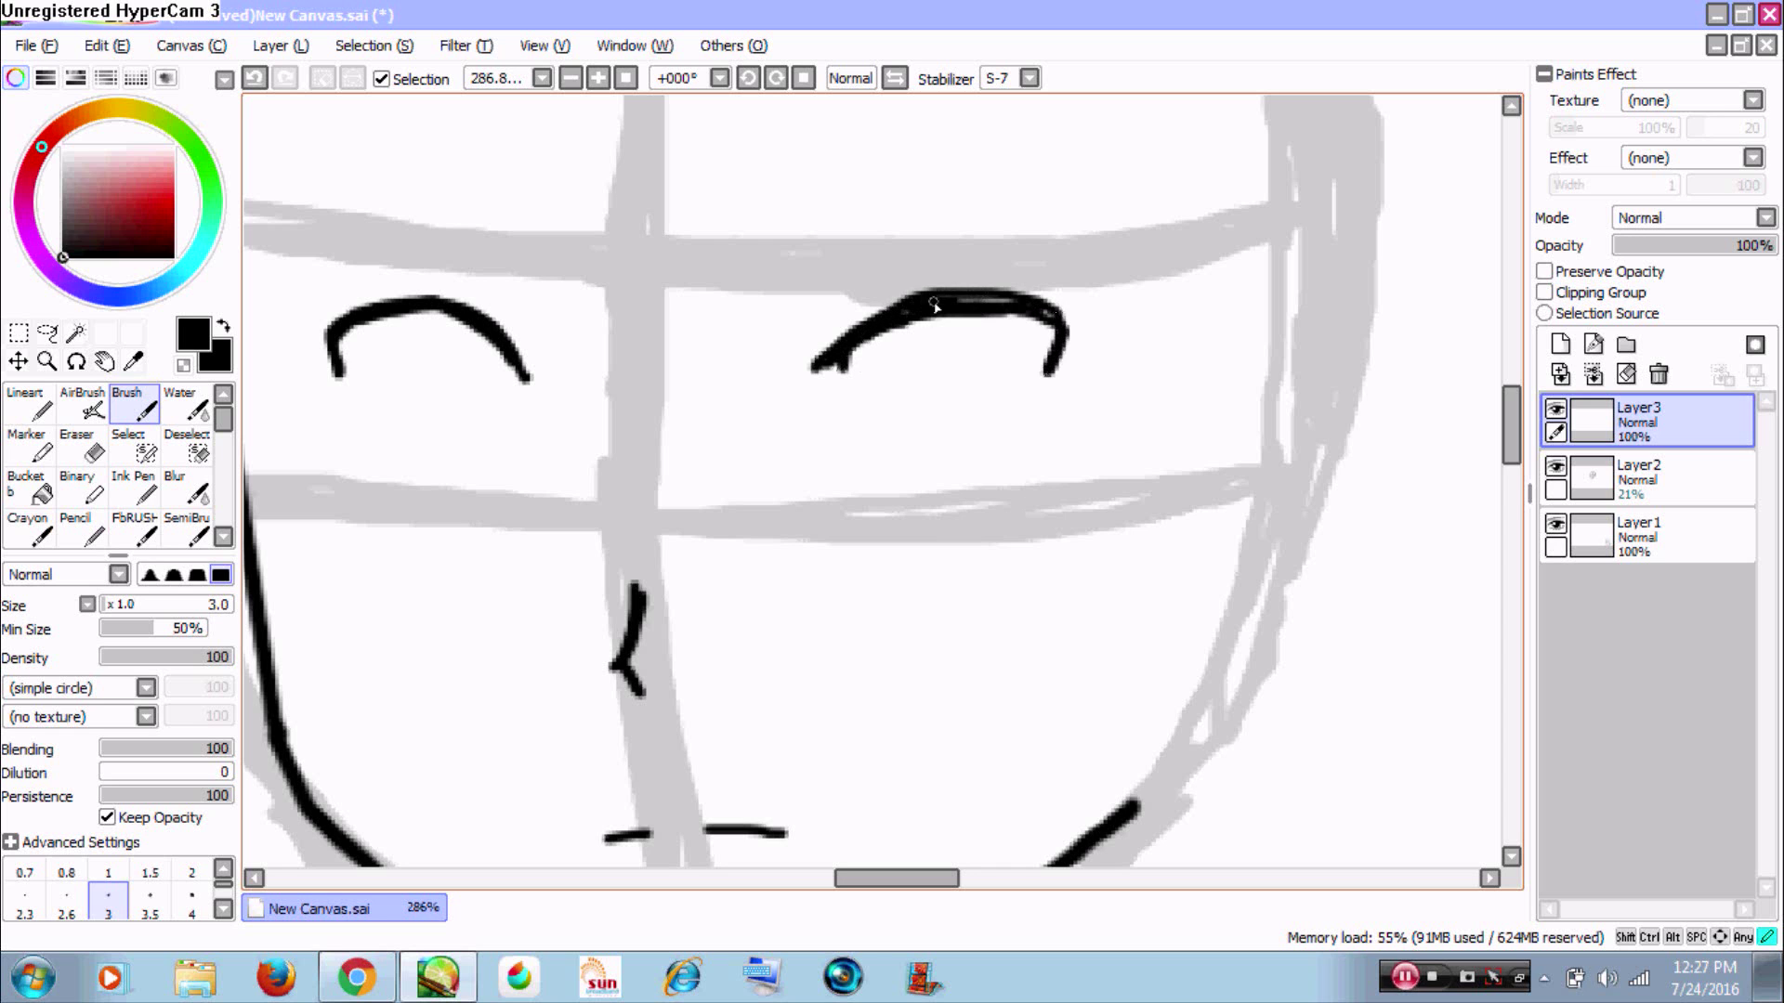
- Draw the left eye's iris as a short lower lid line and two curved sides, undoing and redrawing one side
key("z")
left_click(1054, 406)
key("z")
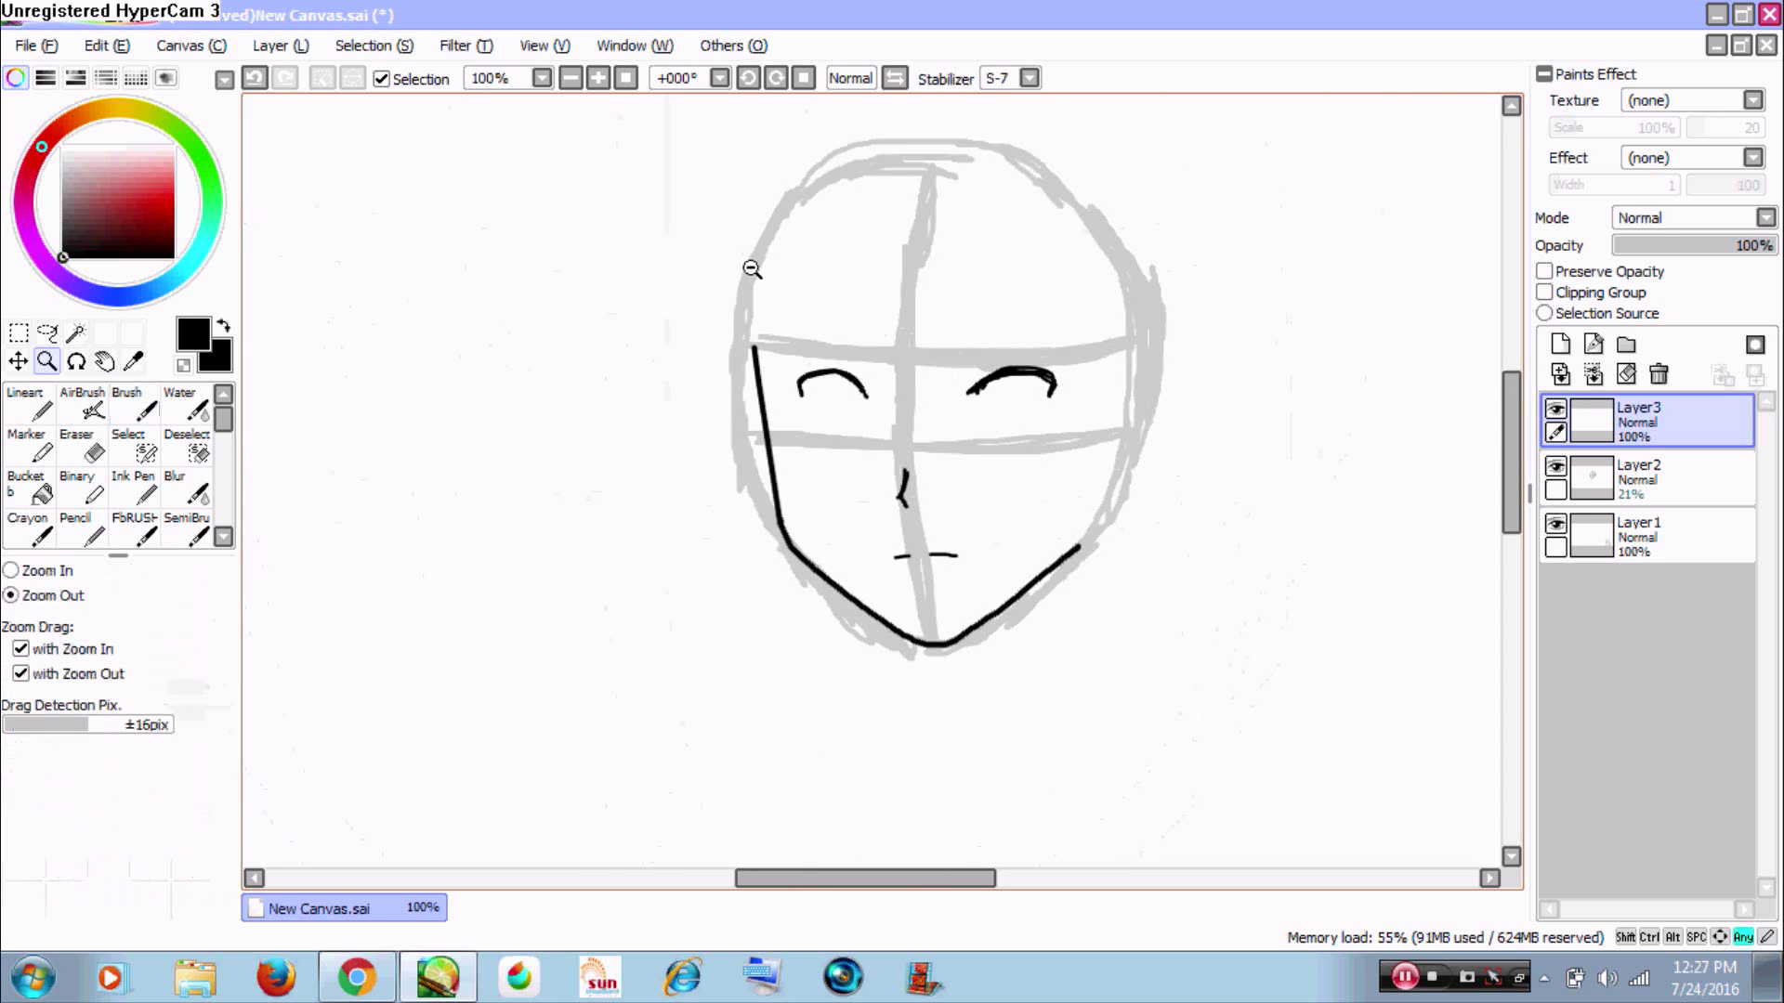
left_click_drag(754, 269, 1071, 581)
left_click_drag(588, 284, 839, 623)
key("b")
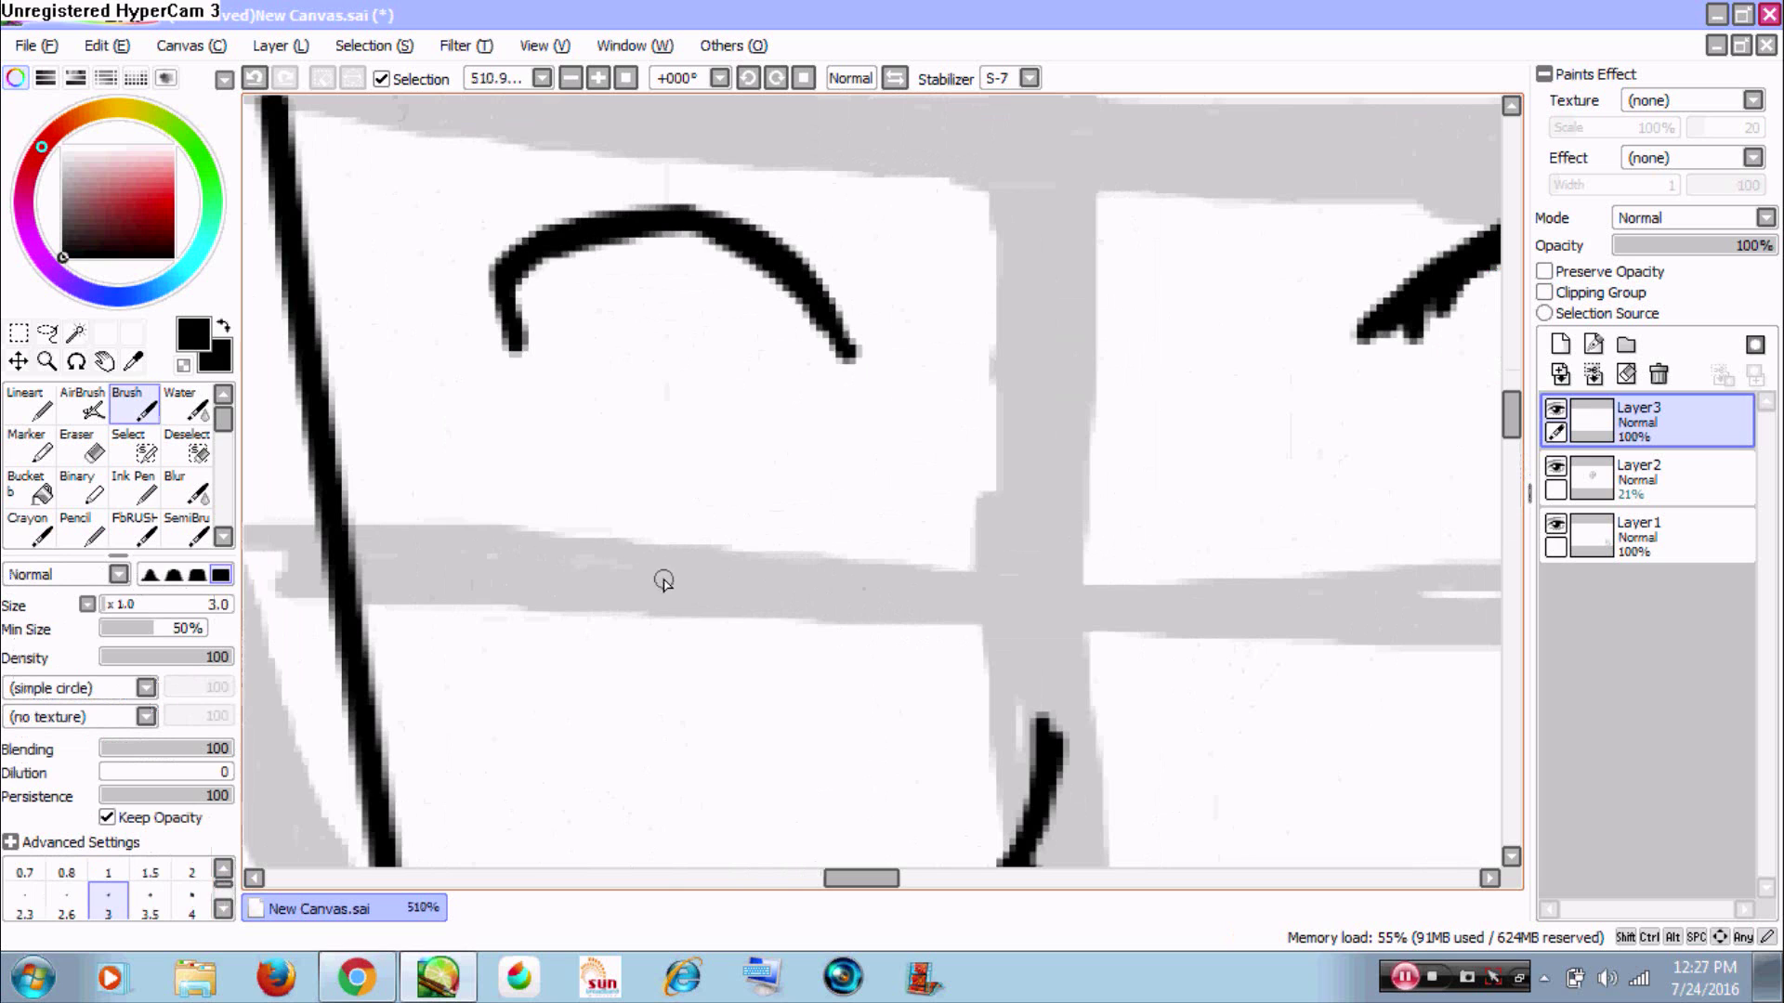
left_click_drag(657, 580, 826, 576)
mouse_move(706, 234)
left_mouse_down()
mouse_move(664, 488)
mouse_move(708, 586)
left_mouse_up()
key("ctrl+z")
mouse_move(708, 223)
left_mouse_down()
mouse_move(697, 554)
mouse_move(734, 588)
left_mouse_up()
left_click_drag(834, 341, 828, 570)
- Draw the right eye's tall iris with a short lower lid line on the lower guideline and two curved sides, redoing the lid line once
key("z")
left_click(924, 498)
left_click(923, 498)
left_click_drag(1059, 465, 712, 351)
key("z")
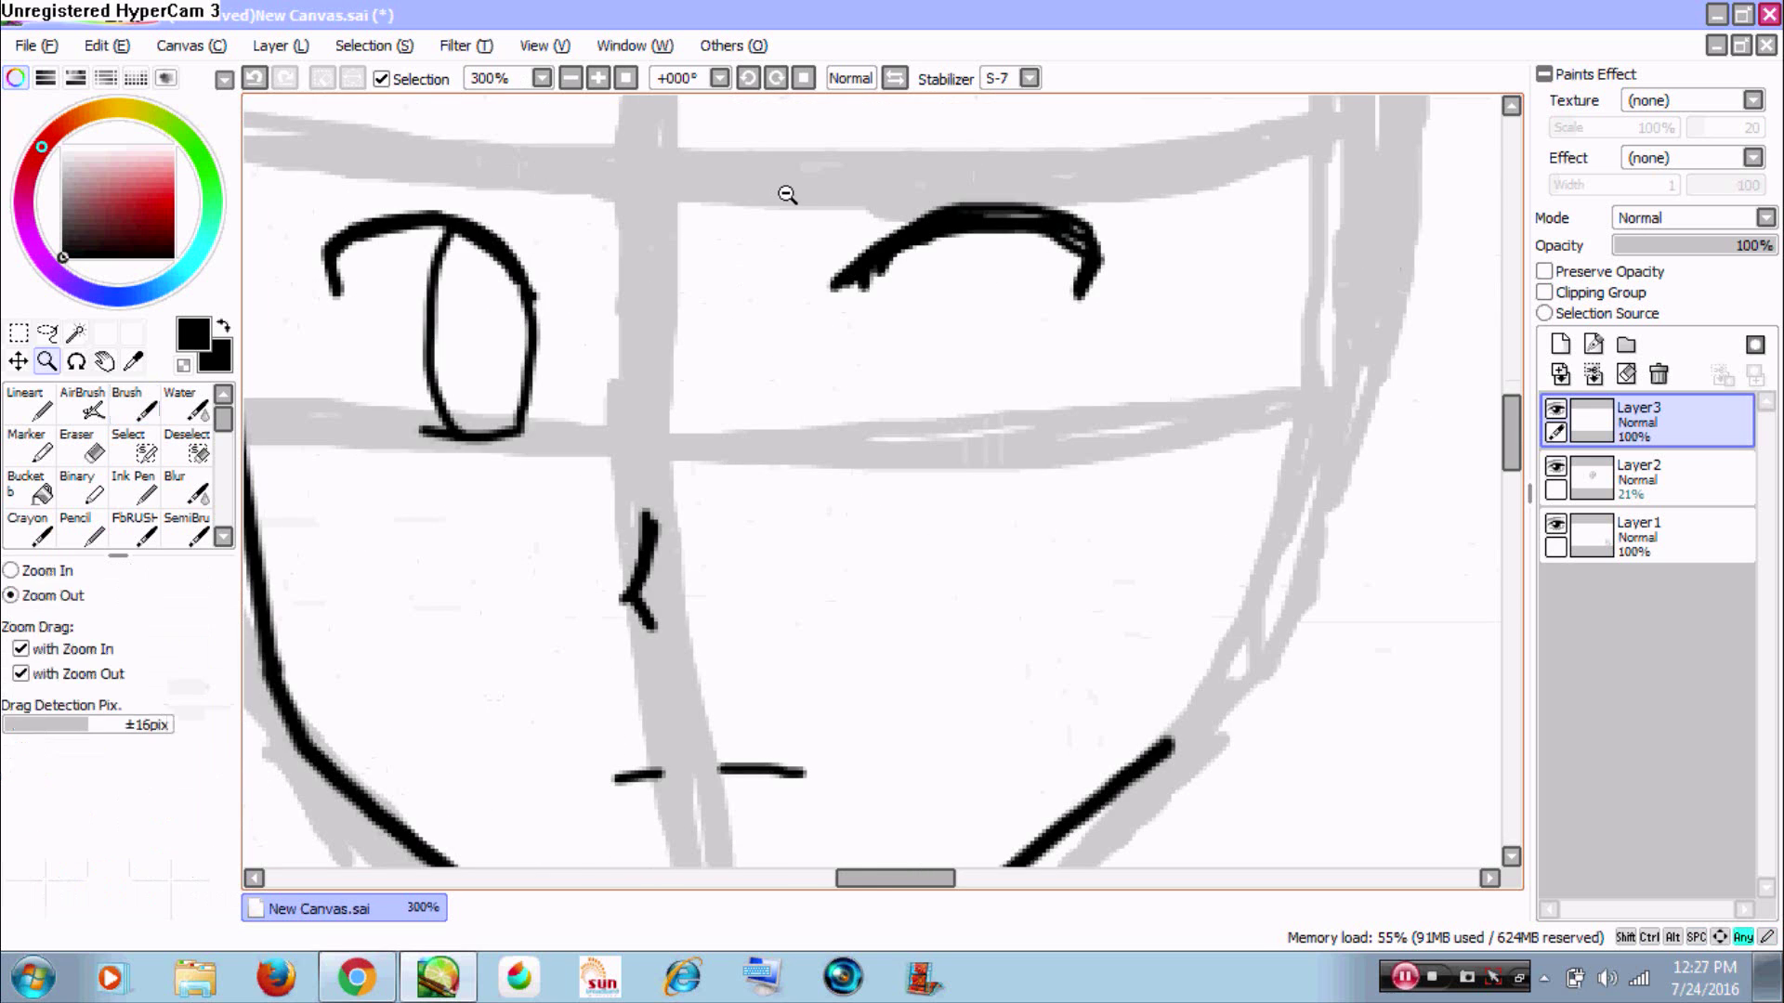
left_click_drag(787, 194, 1053, 548)
left_click_drag(834, 628, 1127, 578)
key("ctrl+z")
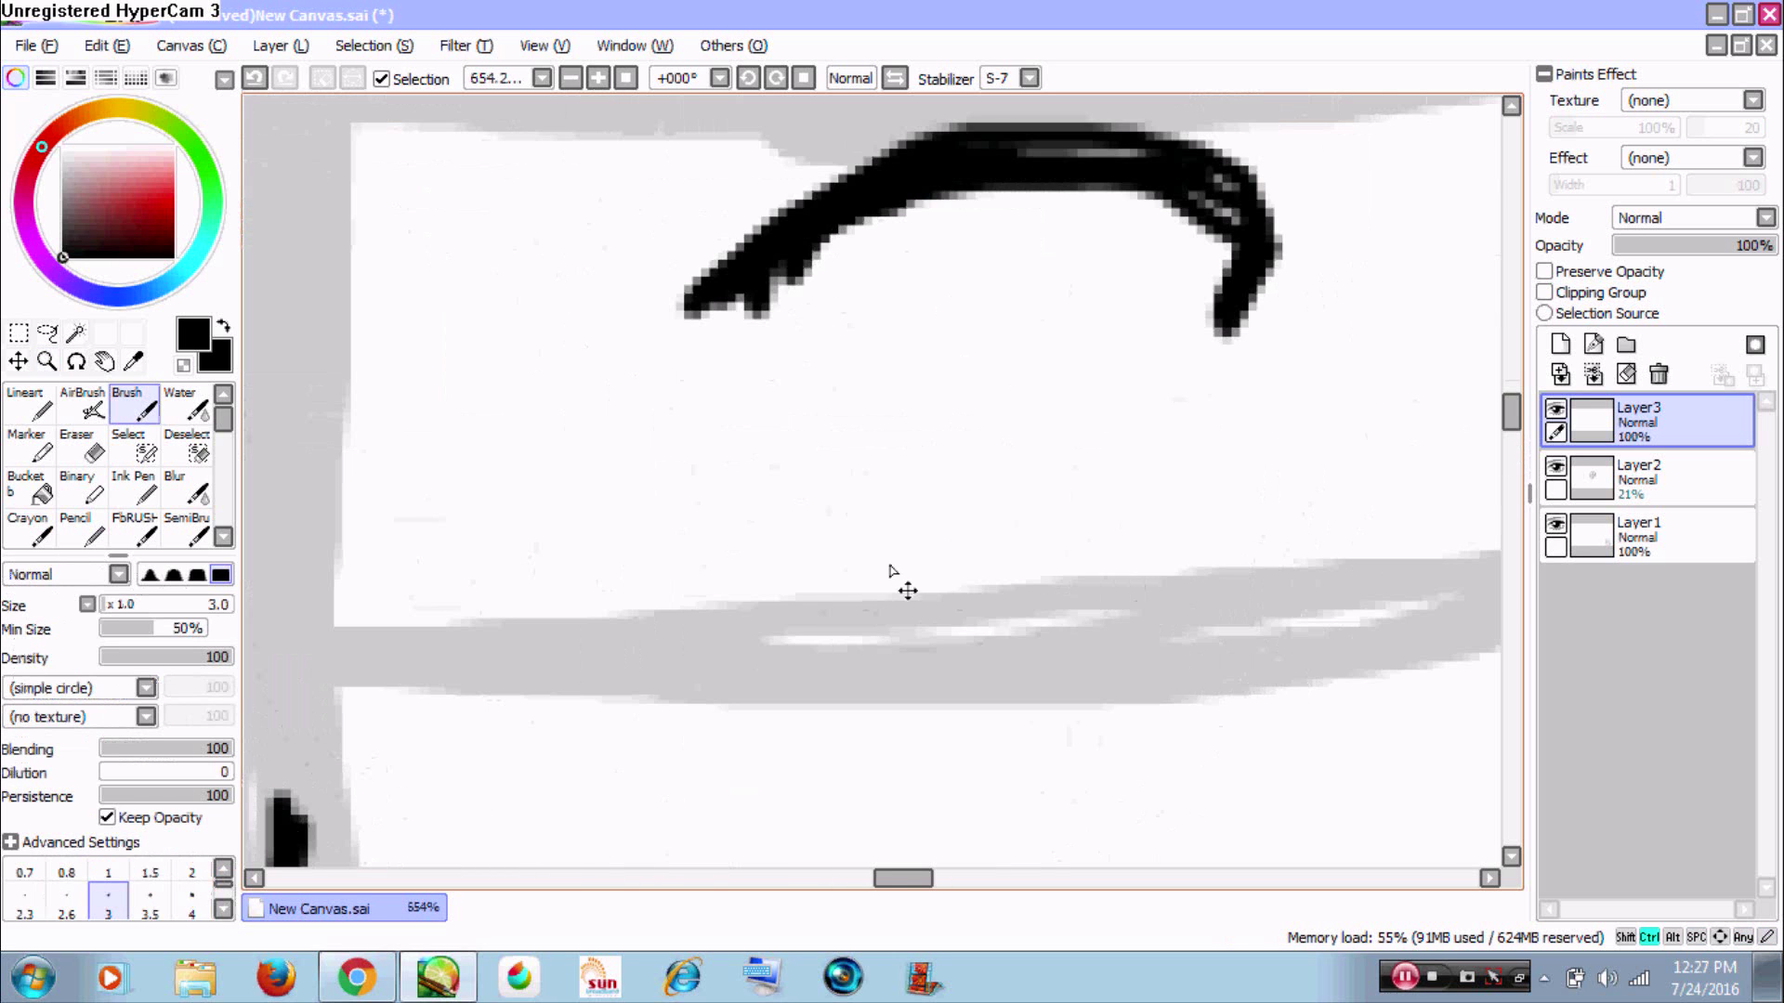
mouse_move(841, 625)
left_mouse_down()
mouse_move(1075, 616)
mouse_move(1121, 580)
left_mouse_up()
mouse_move(887, 210)
left_mouse_down()
mouse_move(880, 532)
mouse_move(943, 604)
left_mouse_up()
mouse_move(1084, 190)
left_mouse_down()
mouse_move(1142, 385)
mouse_move(1123, 587)
left_mouse_up()
- Draw a thin curved line just above the lash line of each eye along the upper eye guideline
left_click(1165, 461, "ctrl+alt")
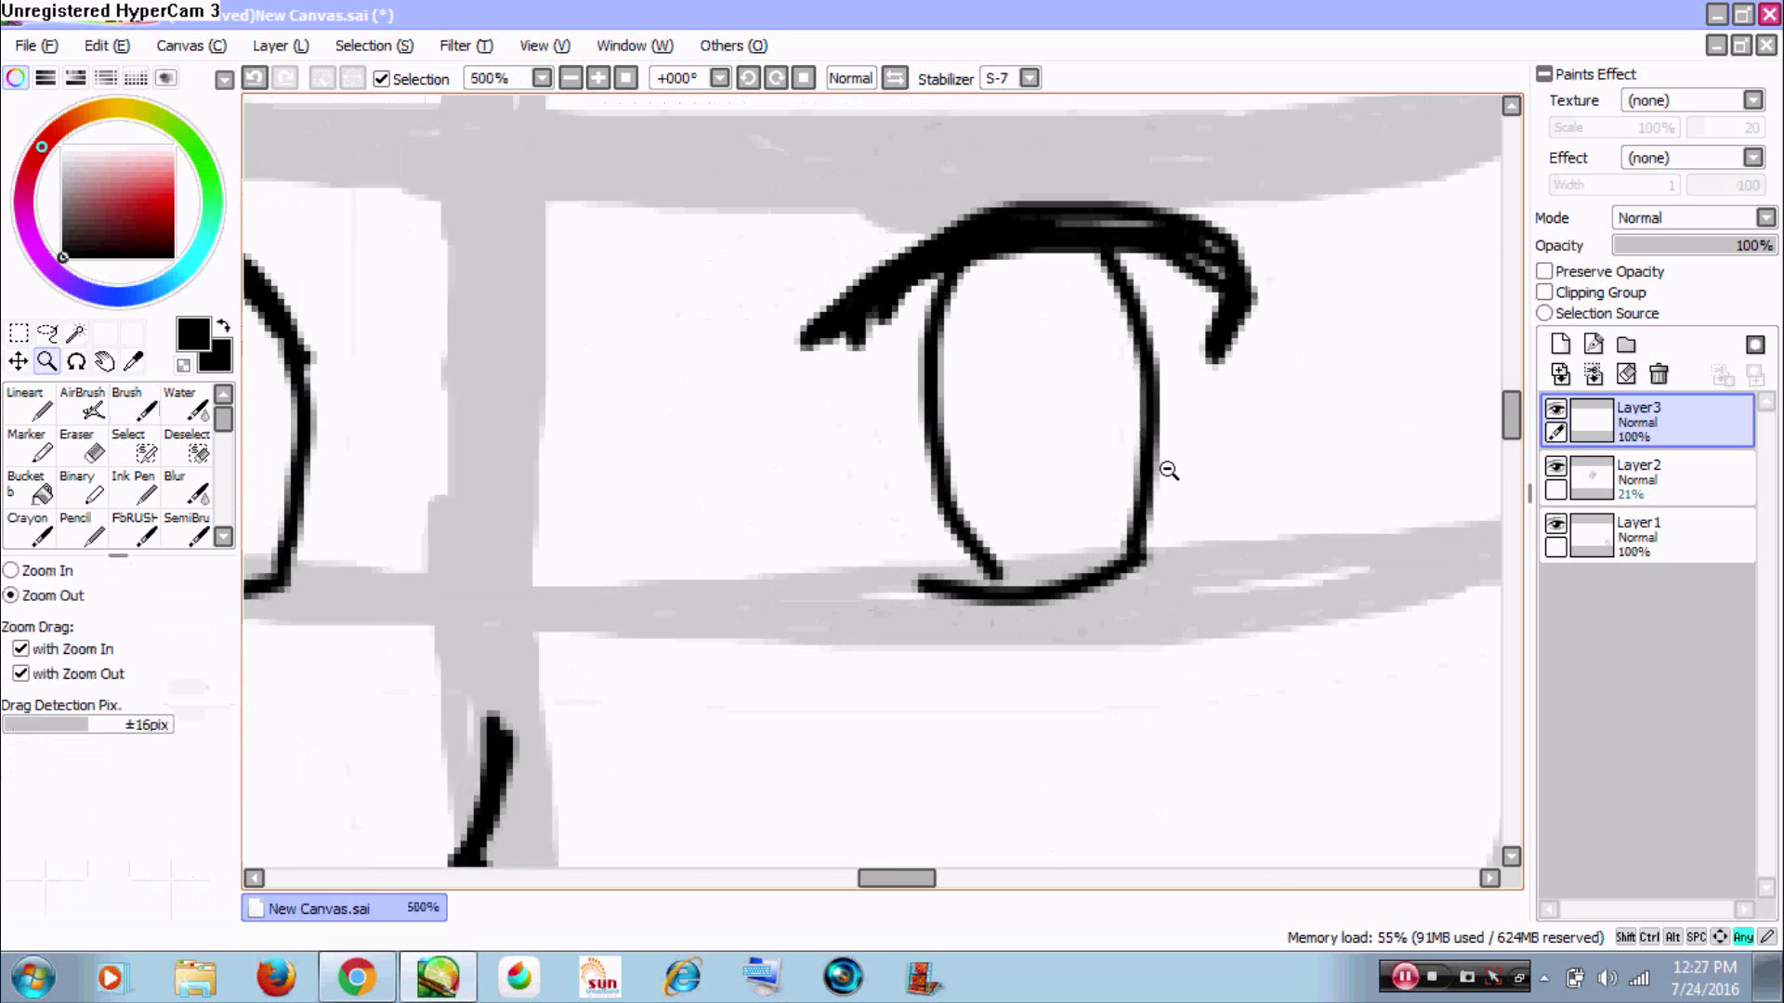
left_click(1169, 461, "ctrl+alt")
left_click(1177, 459, "ctrl+alt")
left_click(1187, 458, "ctrl+alt")
left_click_drag(1203, 479, 1156, 479)
key("ctrl+space")
left_click_drag(783, 290, 1017, 532)
mouse_move(524, 390)
left_mouse_down()
mouse_move(709, 377)
mouse_move(765, 402)
left_mouse_up()
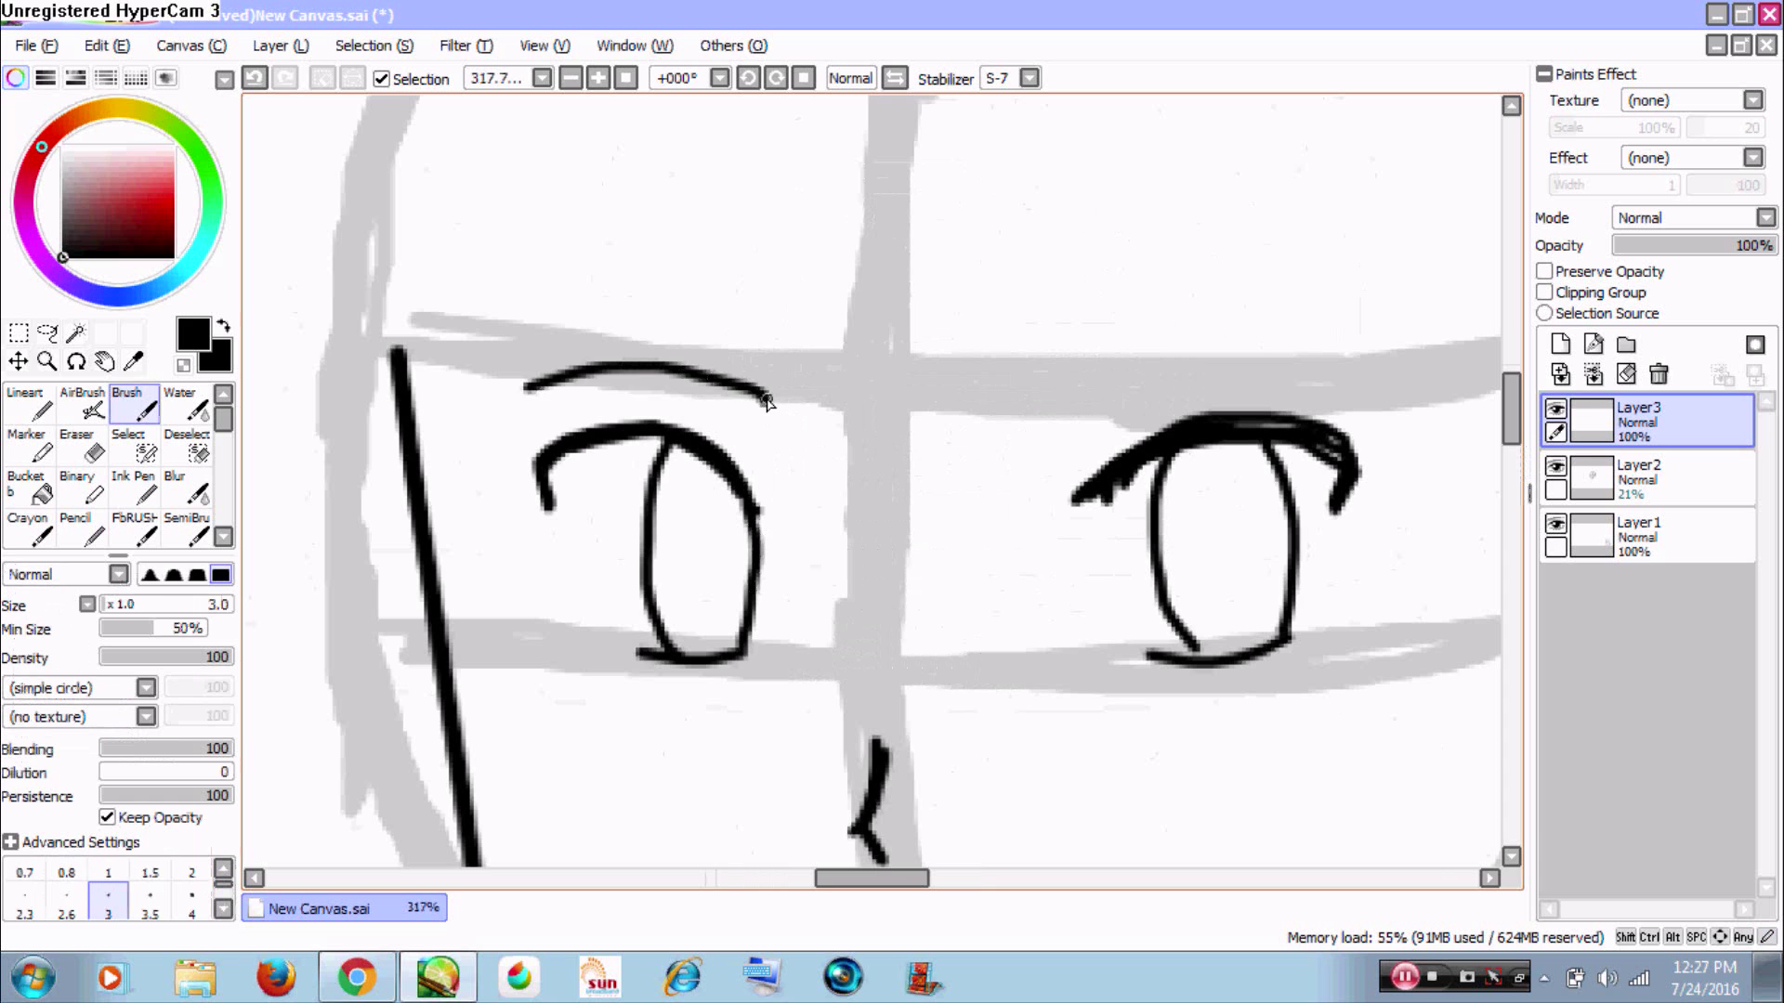
mouse_move(1071, 430)
left_mouse_down()
mouse_move(1336, 407)
mouse_move(1057, 492)
left_mouse_up()
- Lasso the right eye, shrink it slightly with a transform, and apply the change
left_click(1354, 411, "ctrl+alt")
left_click(1354, 411, "ctrl+alt")
left_click(1357, 409, "ctrl+alt")
key("ctrl+space")
left_click_drag(811, 287, 1009, 563)
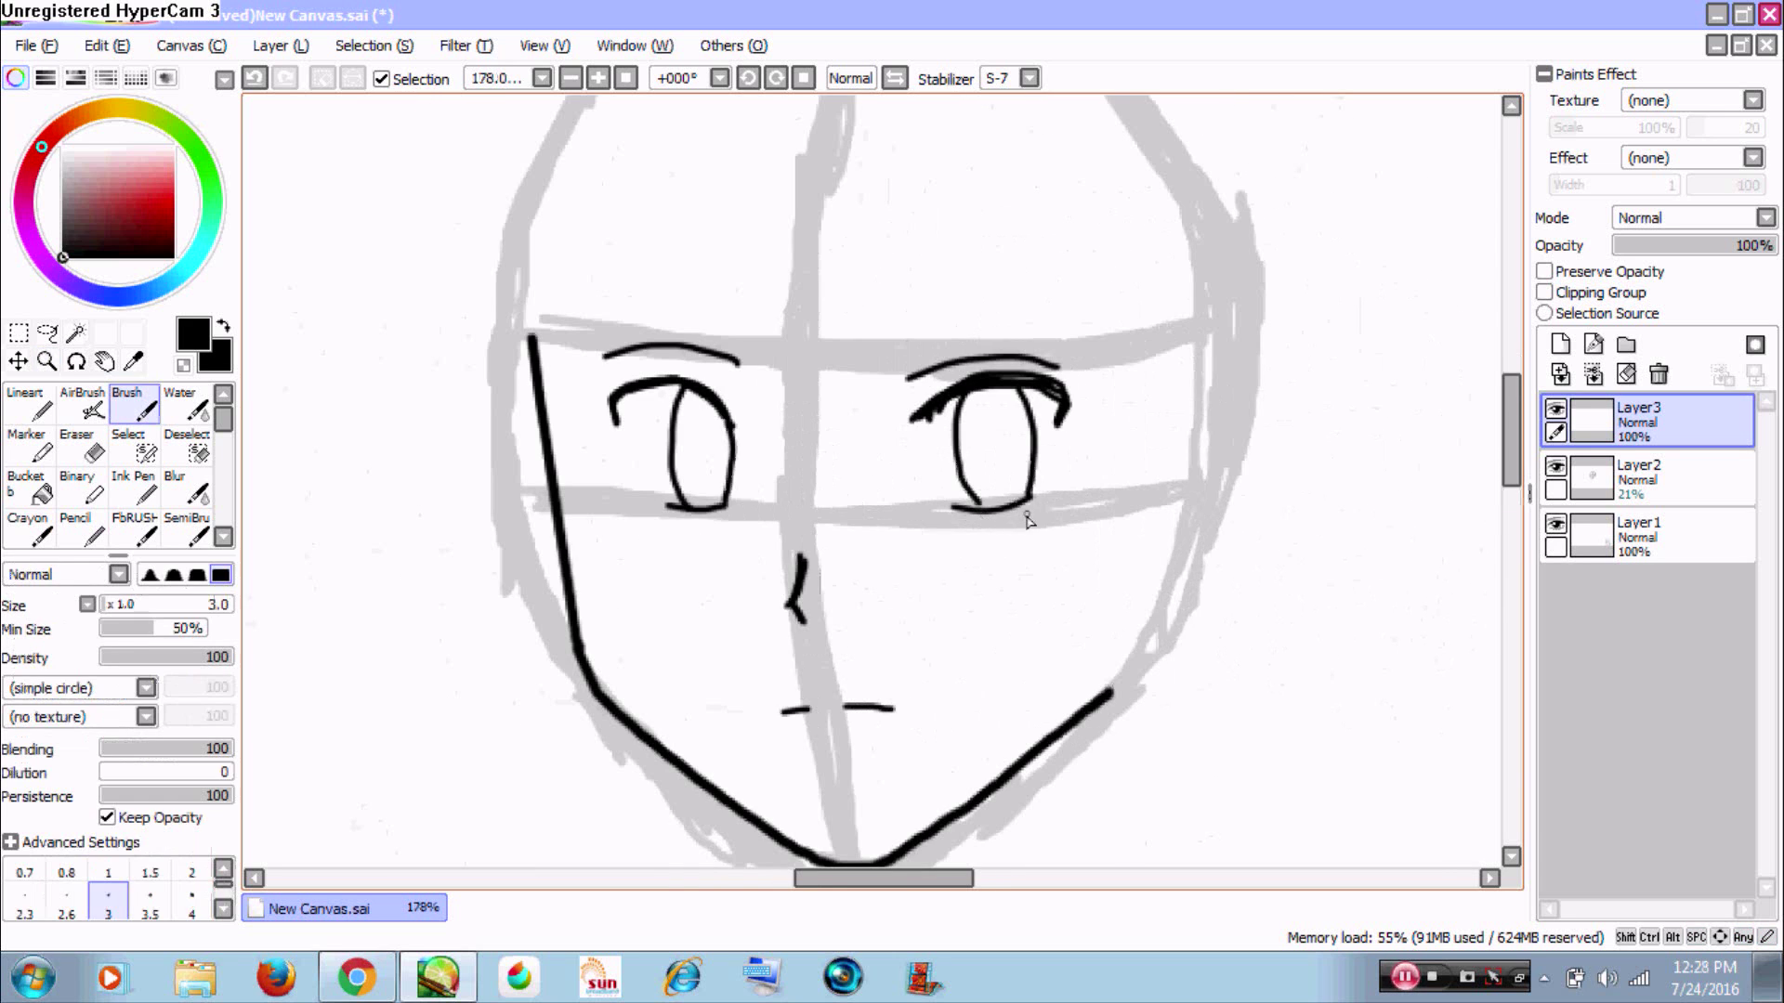
left_click(47, 333)
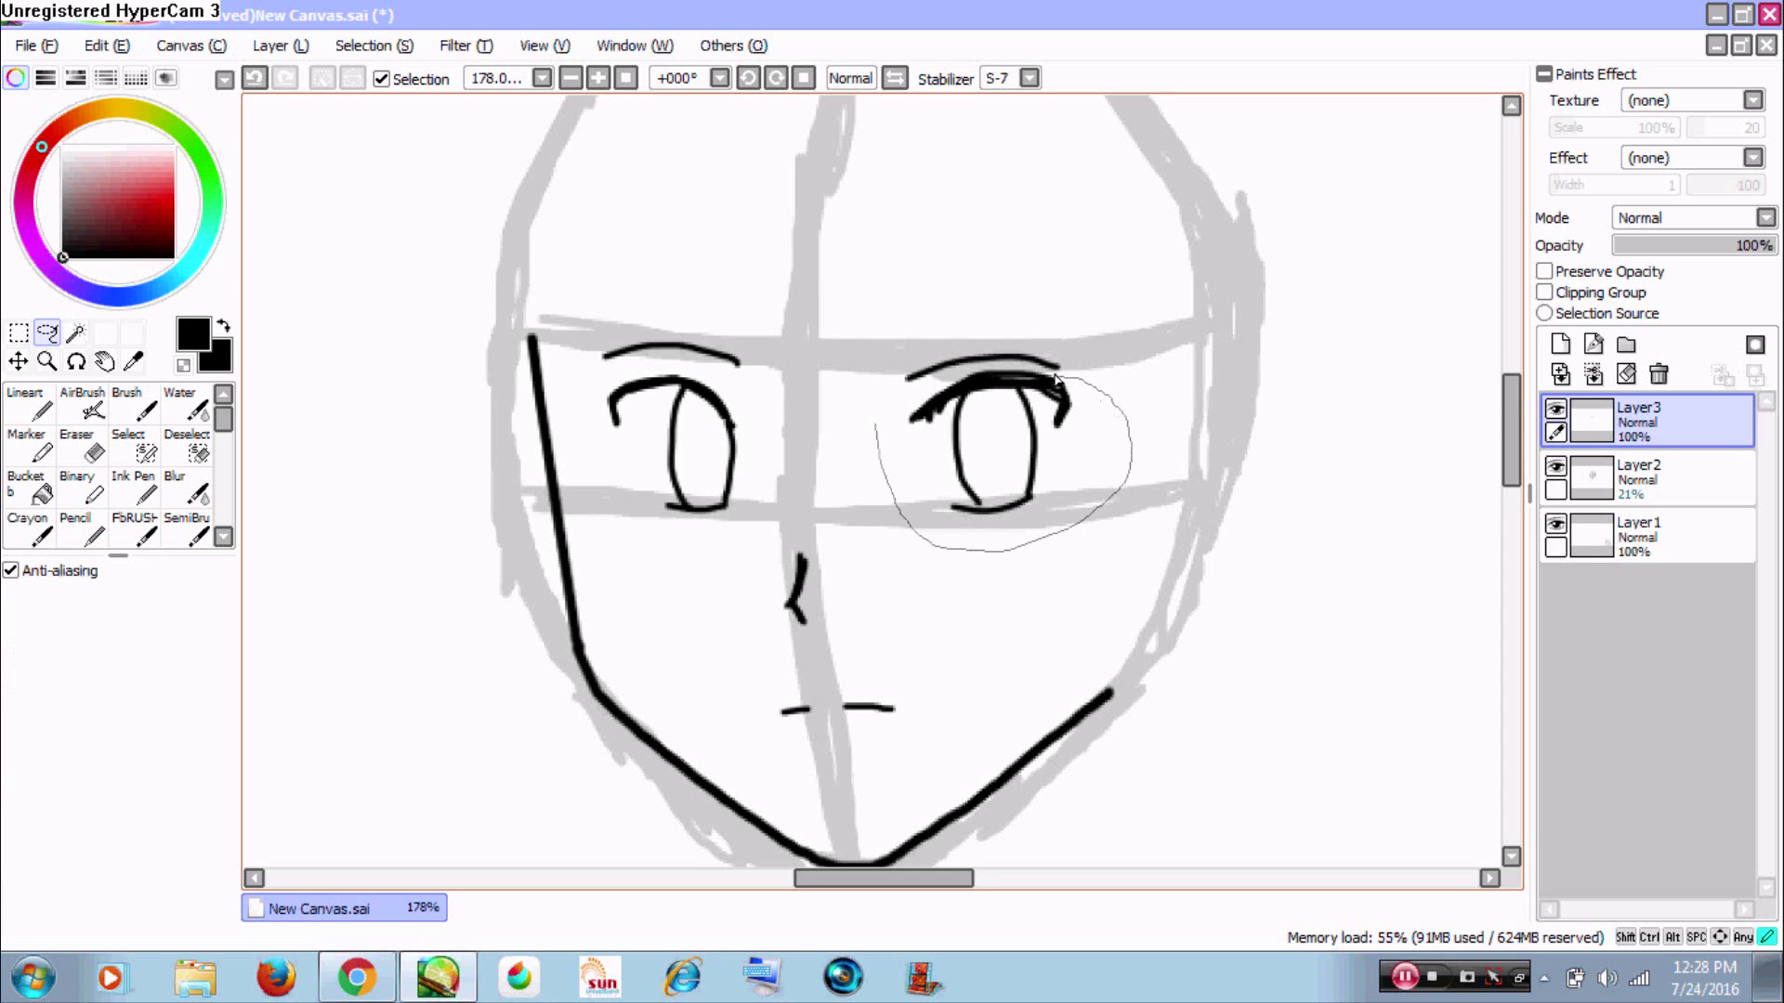
left_click_drag(889, 420, 881, 428)
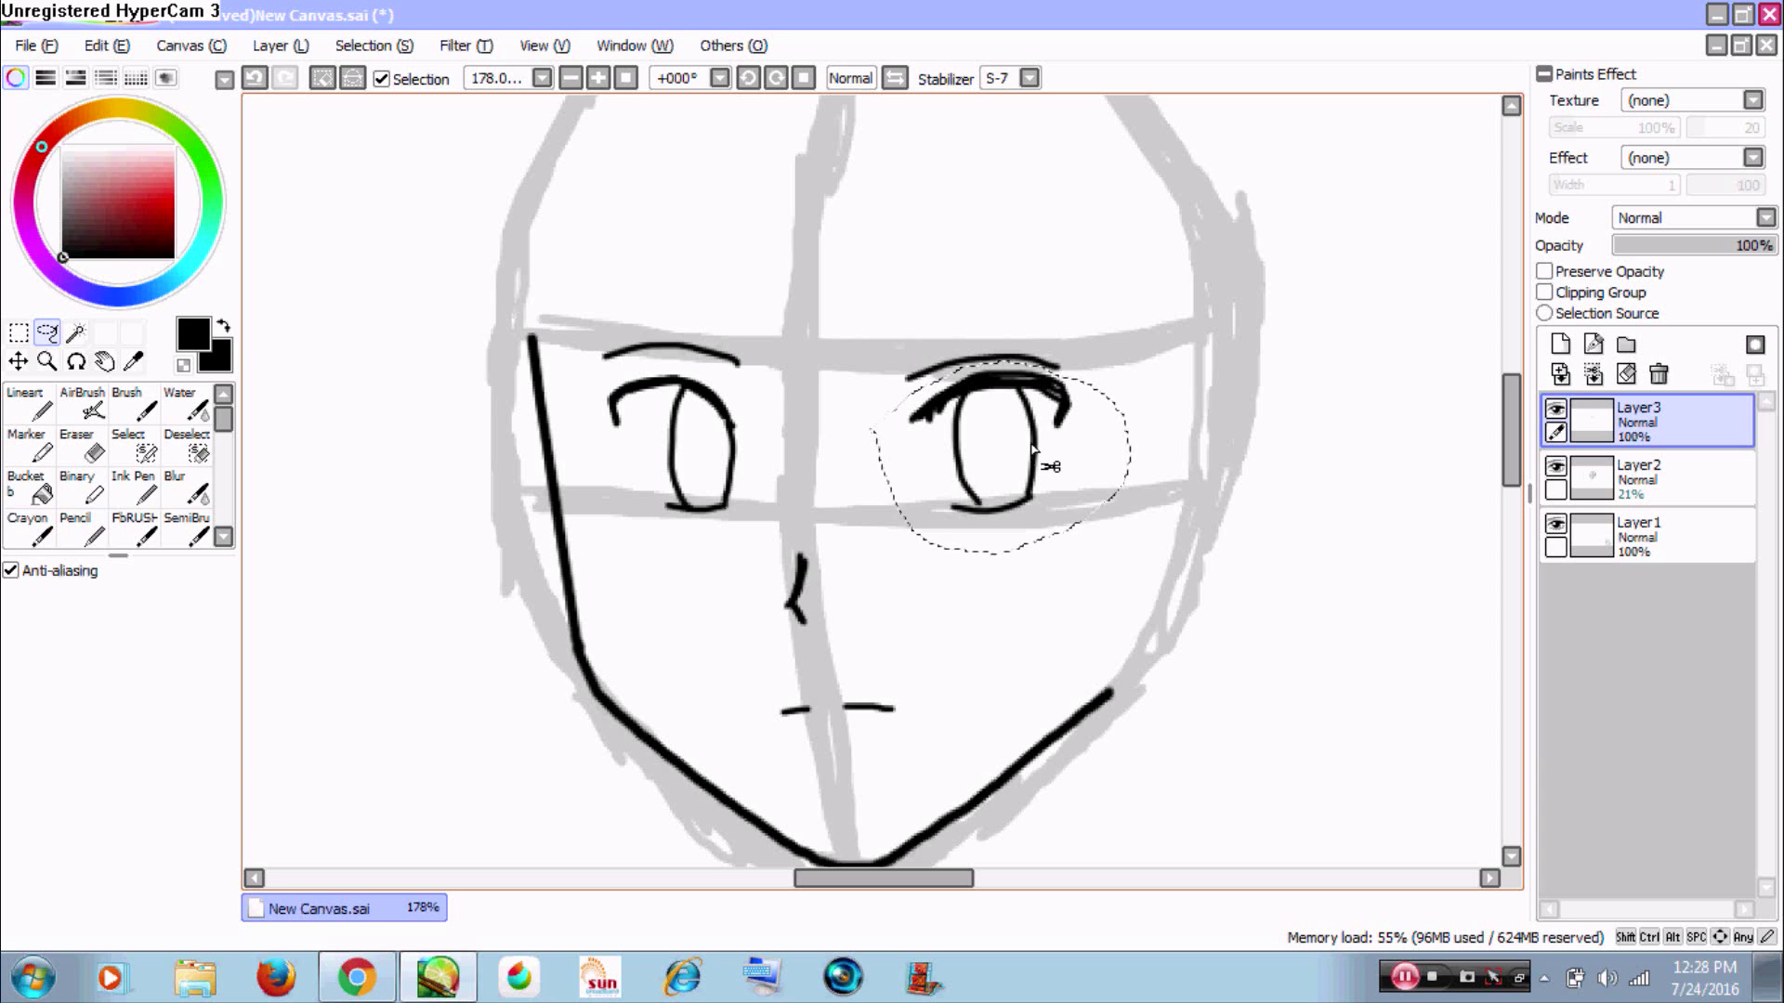
key("ctrl+t")
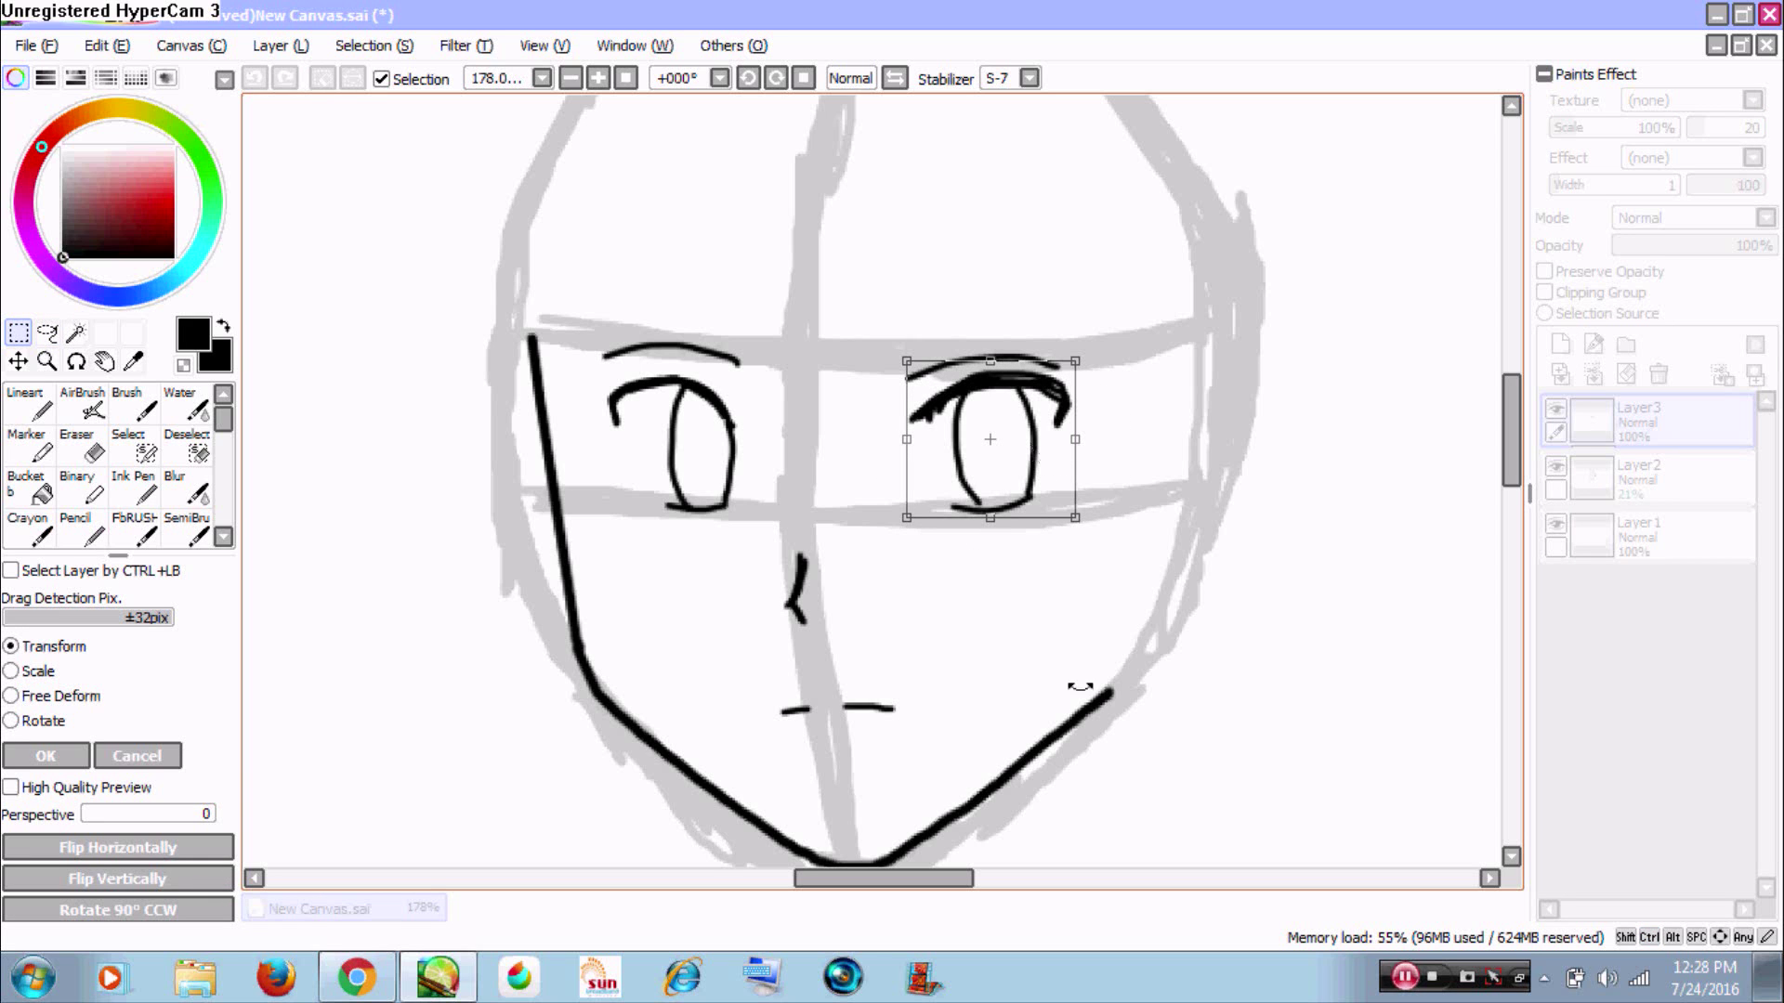
mouse_move(1075, 517)
left_mouse_down()
mouse_move(1138, 604)
mouse_move(1231, 674)
mouse_move(1199, 559)
mouse_move(1055, 518)
mouse_move(1143, 607)
mouse_move(1496, 869)
mouse_move(1379, 669)
mouse_move(967, 426)
mouse_move(1034, 458)
mouse_move(1059, 502)
mouse_move(1030, 486)
mouse_move(1063, 512)
left_mouse_up()
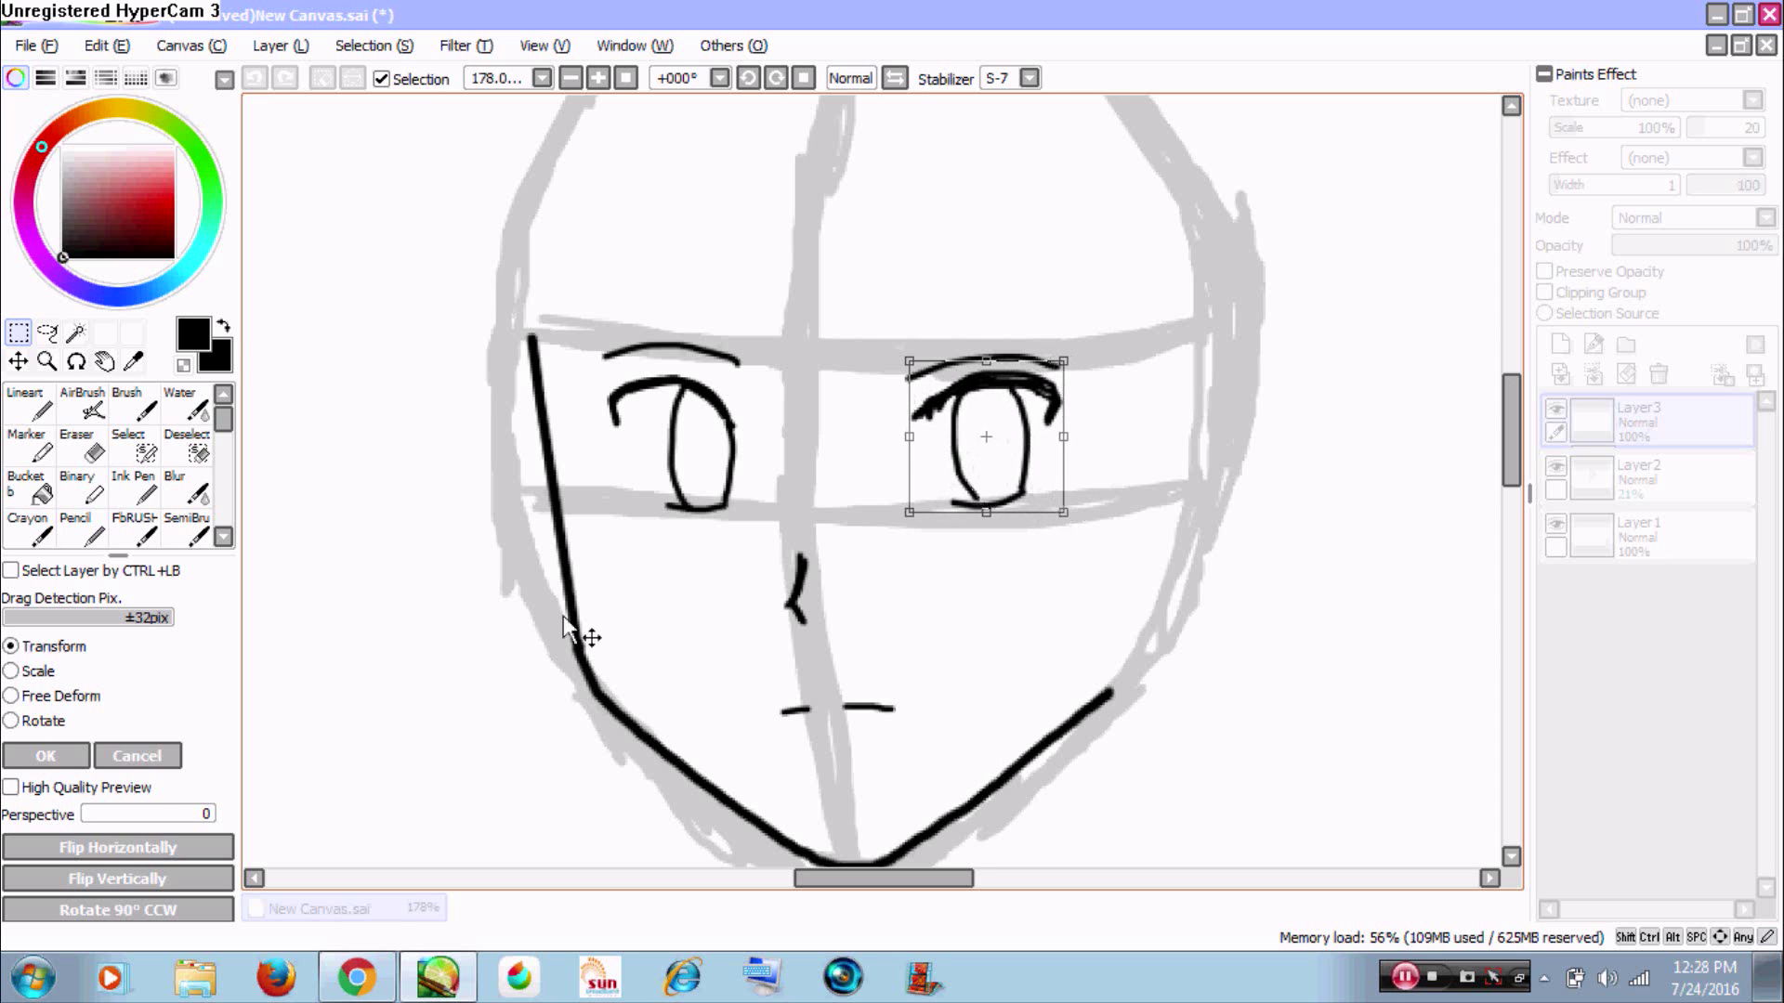
left_click(55, 756)
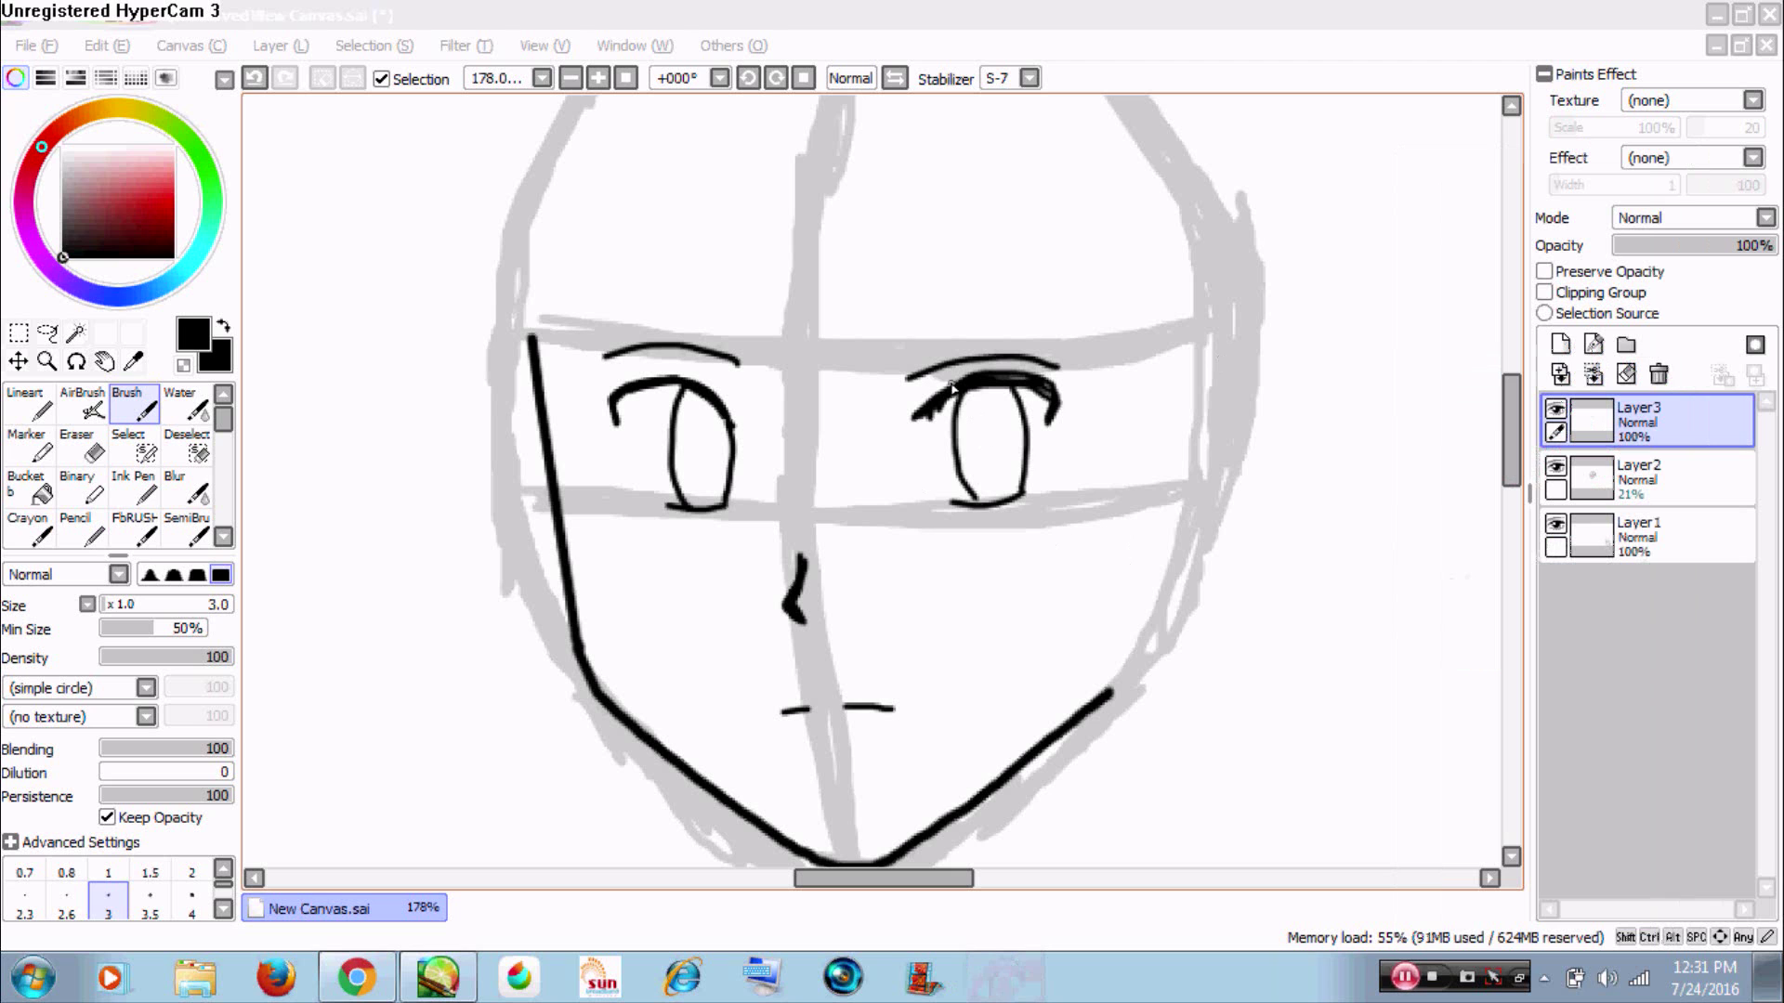
- Reduce the eraser size to 7 and erase the rough edges of the right eye's upper lash line
key("ctrl+space")
left_click_drag(860, 283, 1177, 569)
key("e")
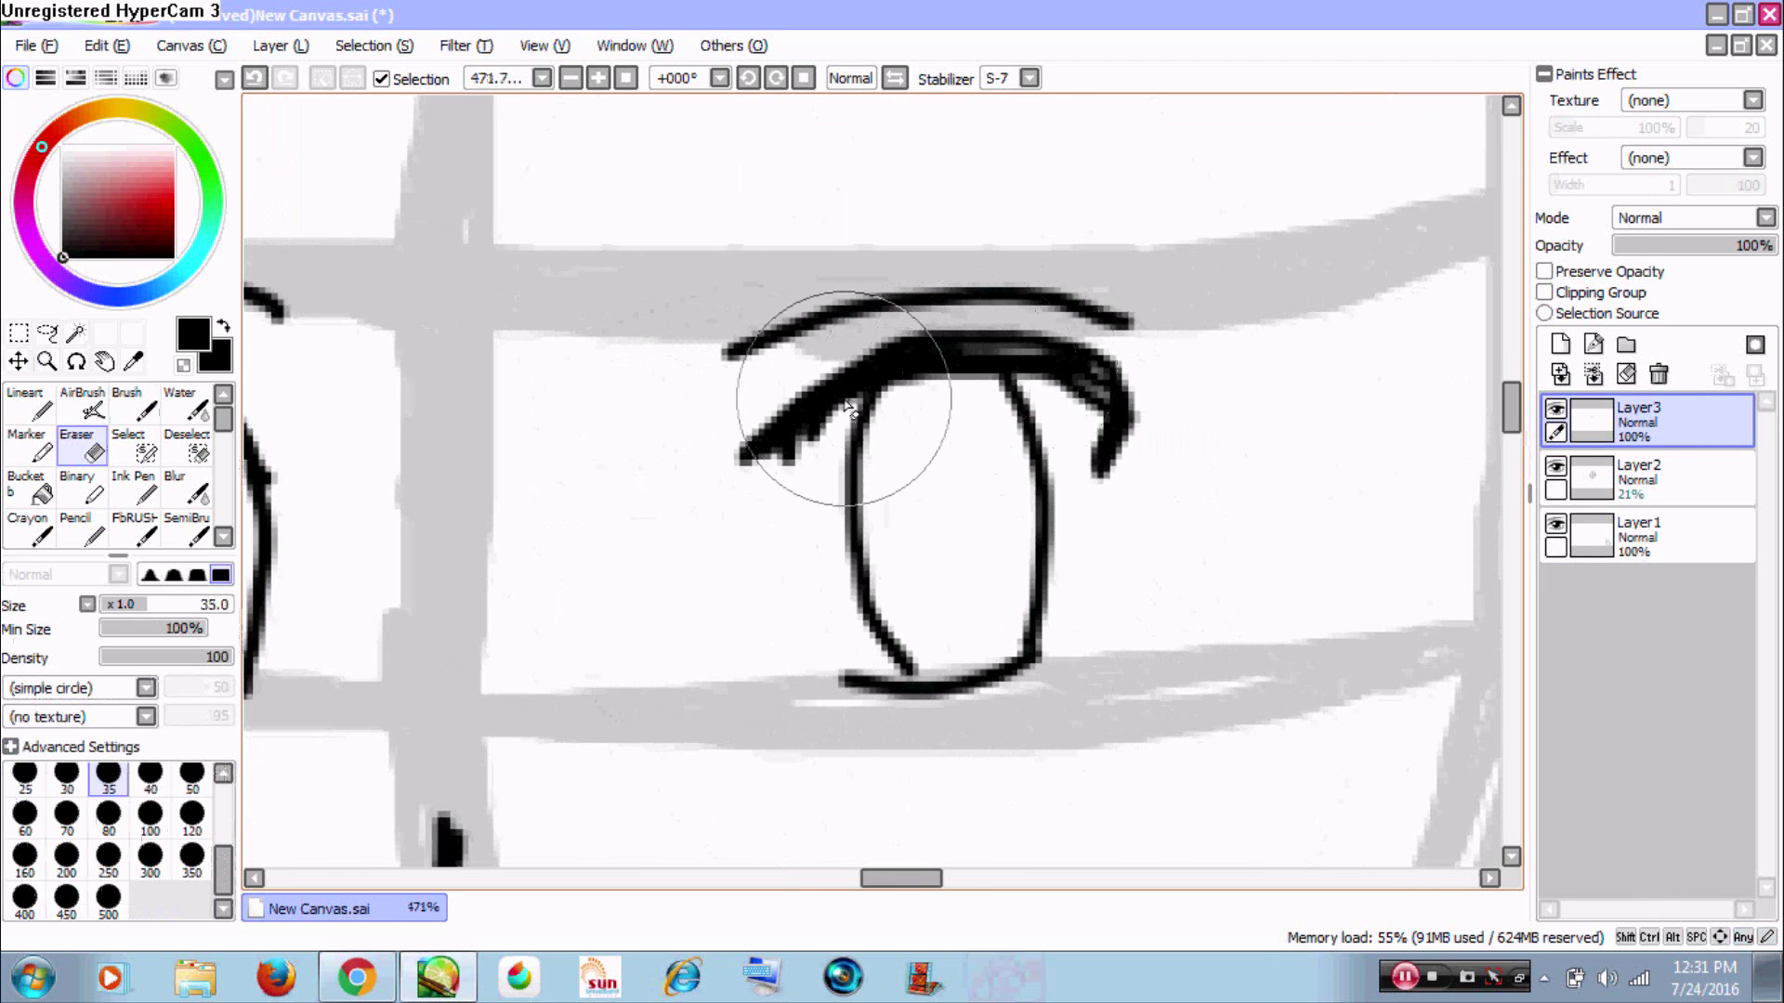
key("bracketleft")
key("bracketleft")
key("bracketleft")
key("bracketleft")
key("bracketleft")
key("bracketleft")
key("bracketleft")
key("bracketleft")
key("bracketleft")
key("bracketleft")
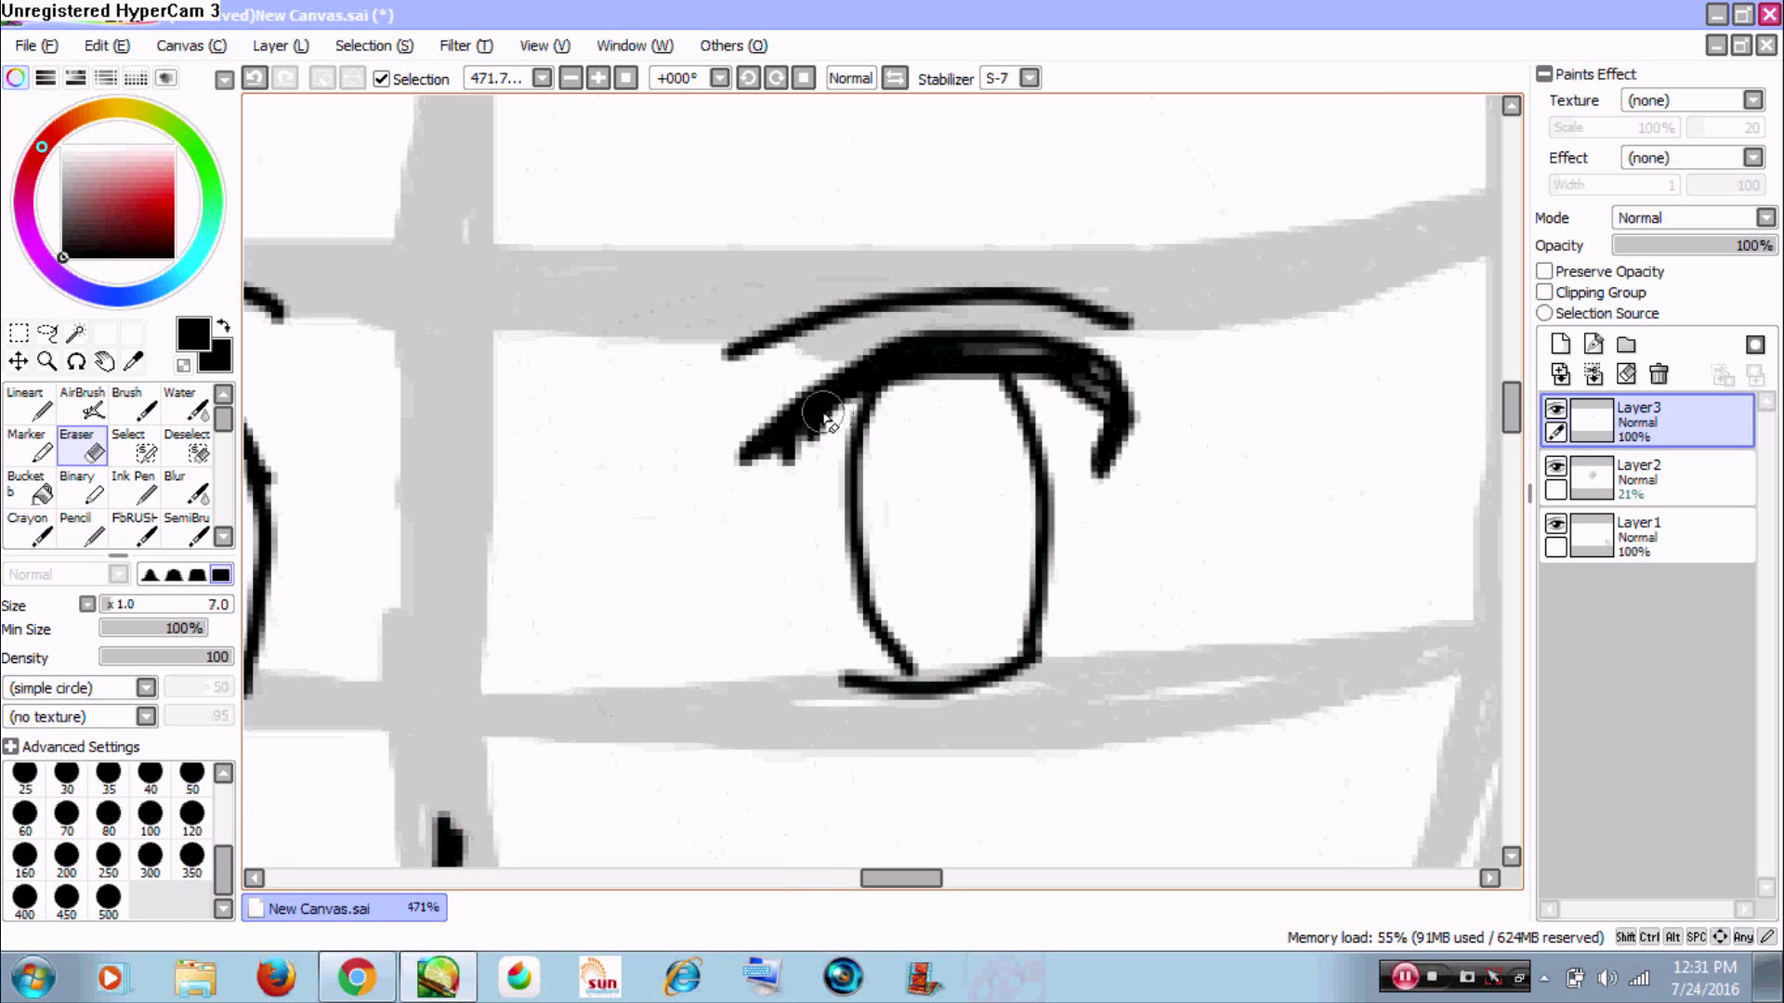
mouse_move(759, 433)
left_mouse_down()
mouse_move(866, 352)
mouse_move(832, 382)
mouse_move(1075, 373)
mouse_move(965, 338)
mouse_move(1159, 414)
mouse_move(1075, 372)
left_mouse_up()
mouse_move(817, 474)
left_mouse_down()
mouse_move(772, 476)
mouse_move(801, 410)
left_mouse_up()
- Redraw the right eye's upper lash line with the brush as a smooth, thick arc ending in a short outer hook
key("b")
mouse_move(744, 462)
left_mouse_down()
mouse_move(859, 396)
mouse_move(755, 460)
mouse_move(824, 408)
mouse_move(771, 439)
mouse_move(1004, 375)
mouse_move(868, 384)
mouse_move(1076, 383)
mouse_move(985, 372)
mouse_move(1120, 441)
left_mouse_up()
key("z")
left_click(1146, 461)
left_click(1145, 460, "ctrl+alt")
left_click(1144, 460, "ctrl+alt")
left_click(1145, 460, "ctrl+alt")
mouse_move(939, 342)
left_mouse_down()
mouse_move(1095, 550)
mouse_move(975, 492)
left_mouse_up()
mouse_move(770, 428)
left_mouse_down()
mouse_move(734, 464)
mouse_move(847, 372)
mouse_move(739, 436)
mouse_move(853, 365)
mouse_move(934, 346)
mouse_move(910, 353)
mouse_move(1052, 359)
mouse_move(976, 346)
mouse_move(1132, 391)
left_mouse_up()
- Add tiny brush marks beside the inner corners of both eyes, just above the lash lines
left_click(1130, 470, "ctrl+alt")
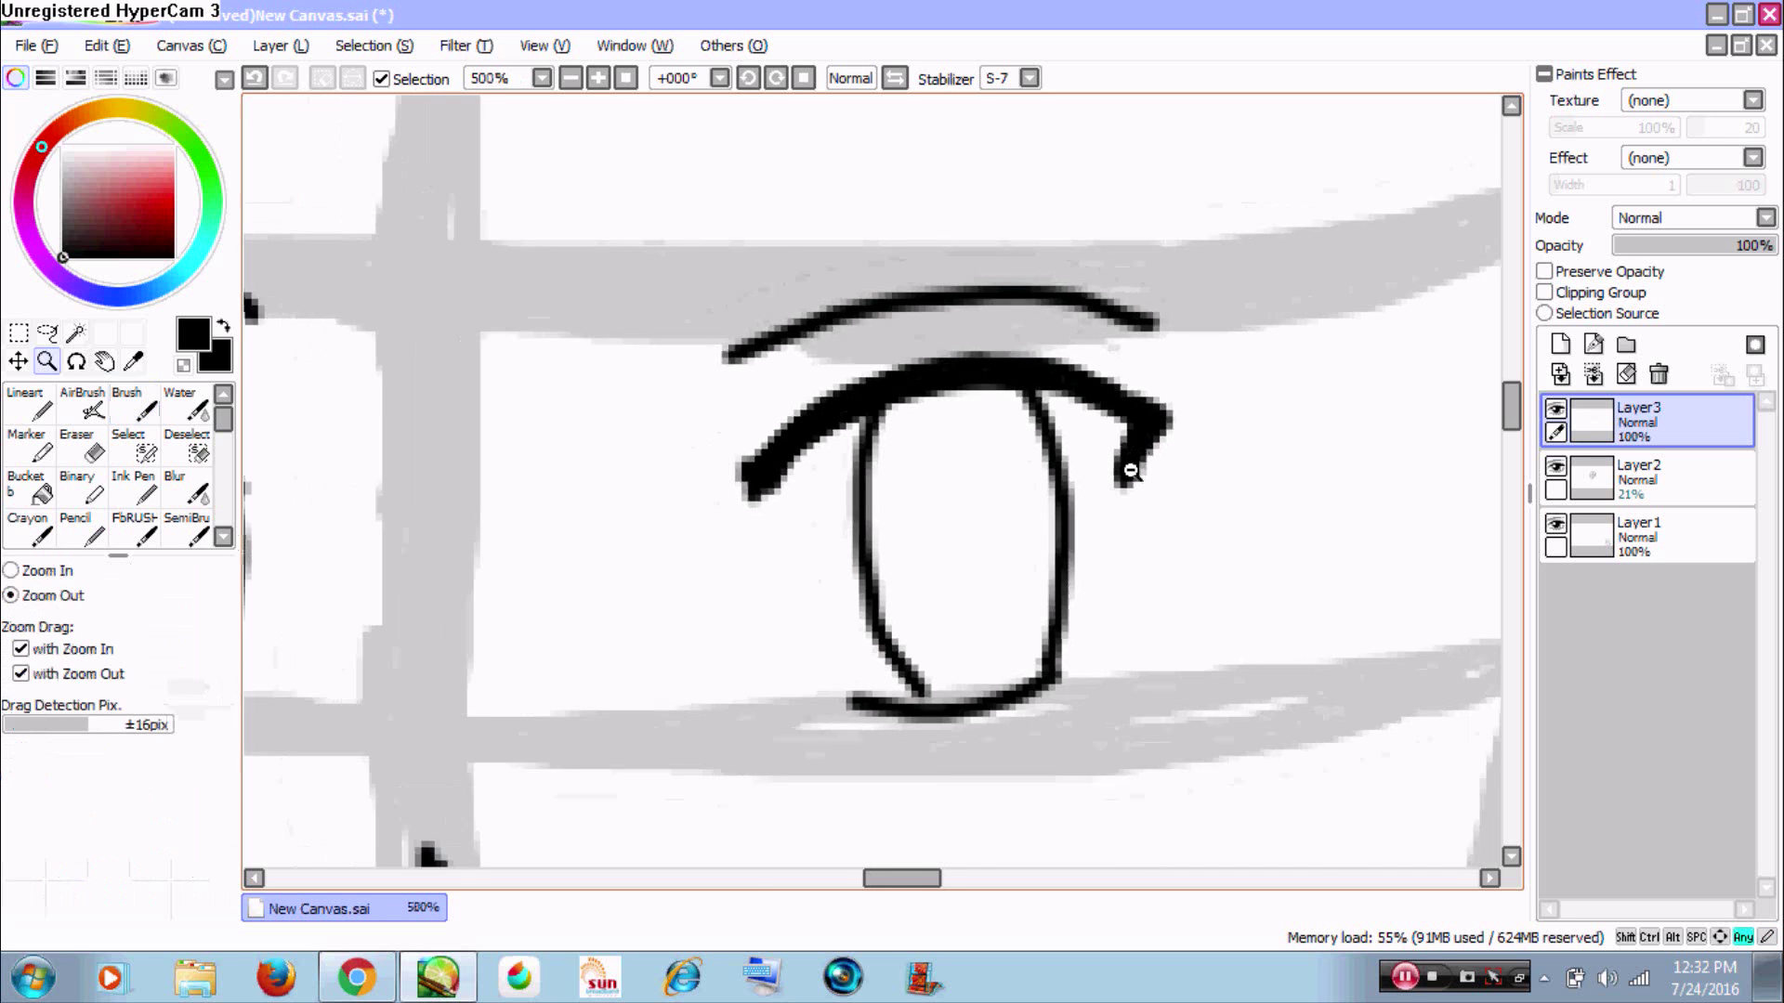
left_click(1136, 470, "ctrl+alt")
left_click(1139, 470, "ctrl+alt")
left_click(1142, 469, "ctrl+alt")
left_click(1145, 469, "ctrl+alt")
left_click_drag(1199, 505, 1057, 495)
mouse_move(816, 335)
left_mouse_down()
mouse_move(1023, 601)
mouse_move(985, 576)
left_mouse_up()
left_click(857, 327)
left_click(838, 357, "ctrl+alt")
left_click(838, 357, "ctrl+alt")
left_click(837, 357, "ctrl+alt")
left_click(832, 355, "ctrl+alt")
left_click(828, 355, "ctrl+alt")
mouse_move(670, 356)
left_mouse_down()
mouse_move(796, 412)
mouse_move(776, 432)
mouse_move(790, 440)
left_mouse_up()
left_click(737, 422, "ctrl")
left_click(842, 443, "ctrl+alt")
left_click(845, 440, "ctrl+alt")
left_click(845, 440, "ctrl+alt")
left_click(845, 437, "ctrl+alt")
left_click(845, 437, "ctrl+alt")
left_click_drag(909, 405, 715, 500)
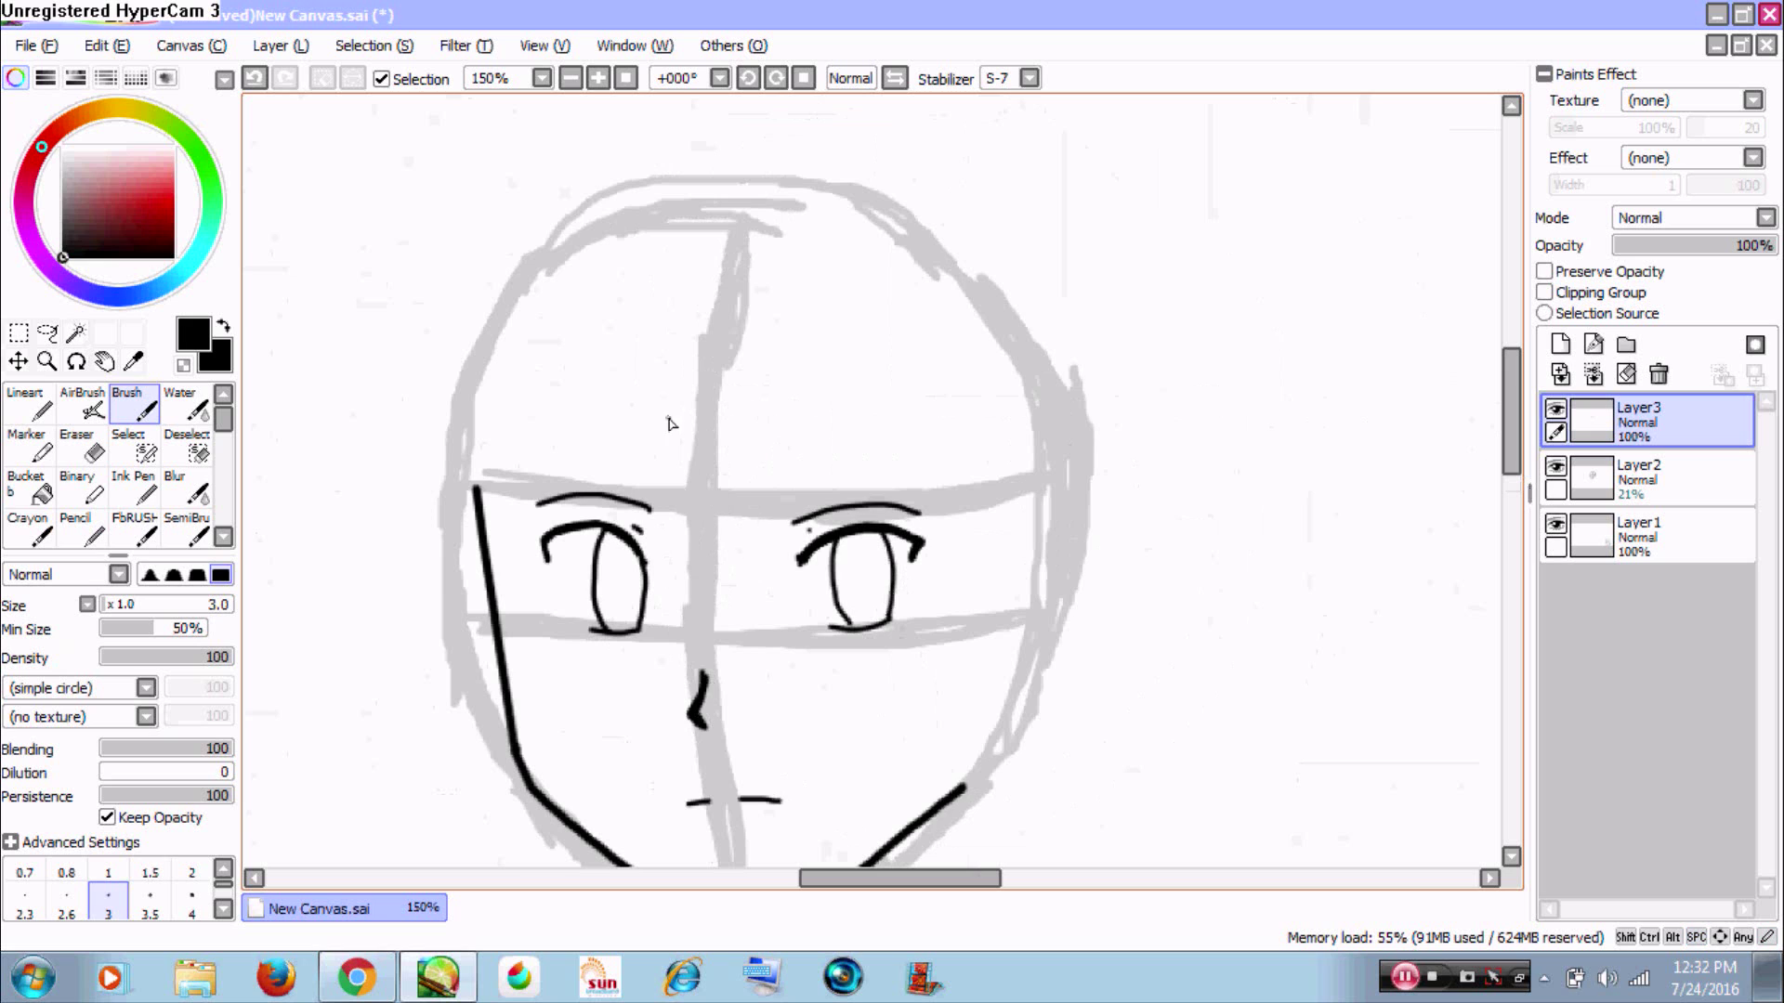
- Draw pointed fringe strands from the forehead down over the left eye, undoing the strokes that do not fit
key("ctrl+z")
mouse_move(588, 405)
left_mouse_down()
mouse_move(619, 543)
mouse_move(591, 394)
left_mouse_up()
key("ctrl+z")
left_click_drag(523, 302, 808, 671)
mouse_move(801, 567)
left_mouse_down()
mouse_move(596, 564)
mouse_move(555, 359)
mouse_move(796, 709)
left_mouse_up()
left_click(768, 609, "ctrl+alt")
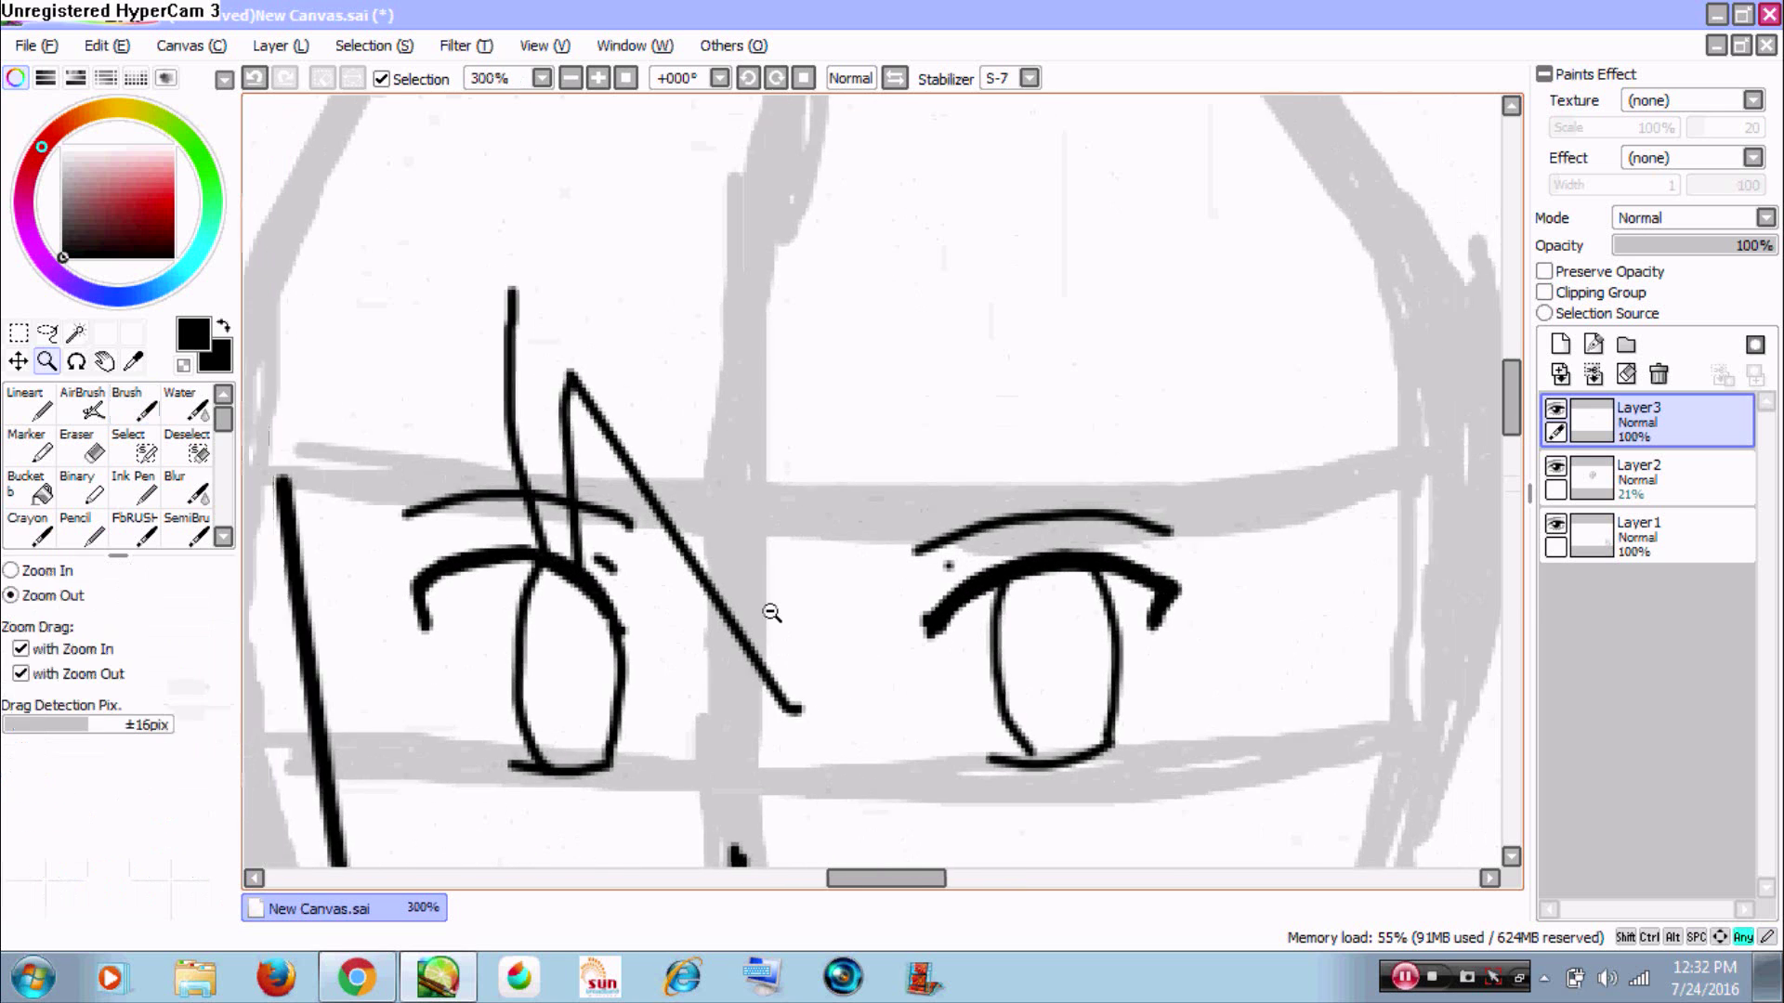
key("ctrl+z")
mouse_move(636, 469)
left_mouse_down()
mouse_move(742, 623)
mouse_move(842, 662)
mouse_move(766, 445)
mouse_move(882, 581)
left_mouse_up()
key("ctrl+z")
mouse_move(762, 462)
left_mouse_down()
mouse_move(799, 534)
mouse_move(886, 606)
mouse_move(926, 434)
left_mouse_up()
- Extend the fringe with a long pointed strand falling between the eyes and strokes reaching the right eye
key("z")
left_click(946, 442)
left_click(946, 441)
left_click_drag(866, 370, 1009, 609)
left_click_drag(723, 430, 843, 559)
mouse_move(747, 419)
left_mouse_down()
mouse_move(705, 559)
mouse_move(684, 399)
left_mouse_up()
- Draw the outer pointed fringe strand at the left side of the face, overlapping the top of the jaw line
key("z")
left_click(685, 400)
left_click(686, 399)
left_click_drag(637, 325, 830, 643)
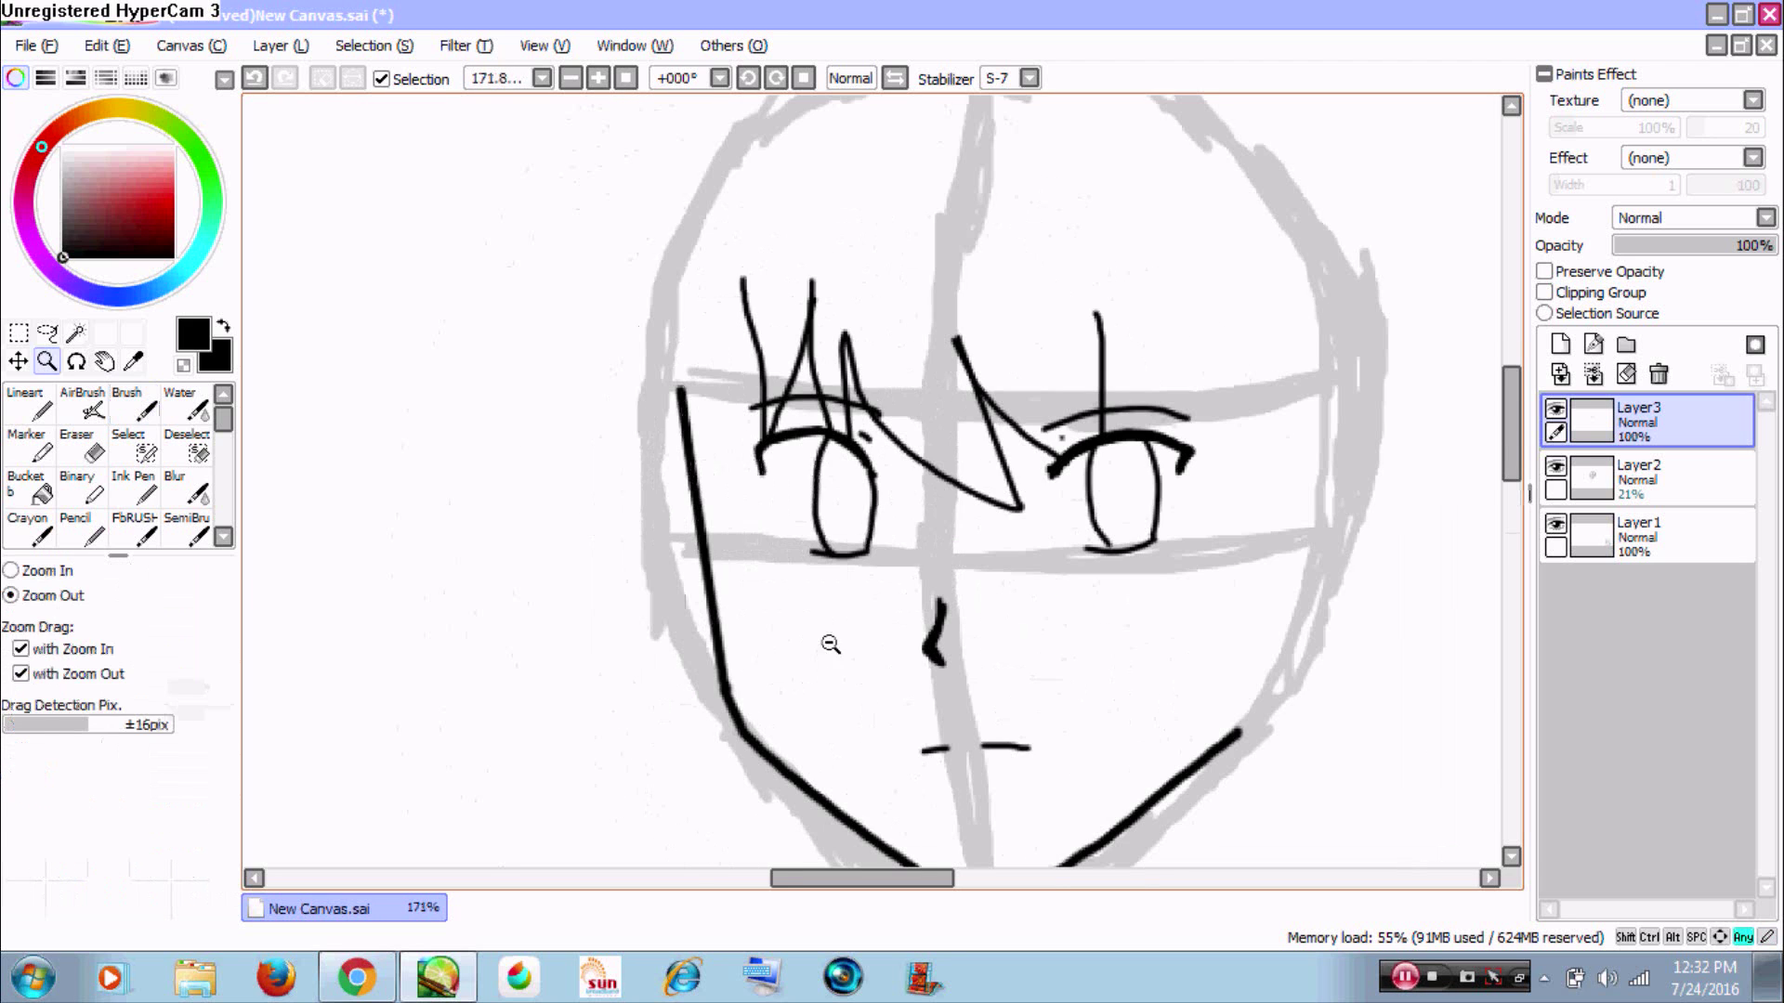
left_click_drag(733, 375, 729, 481)
left_click_drag(658, 306, 741, 500)
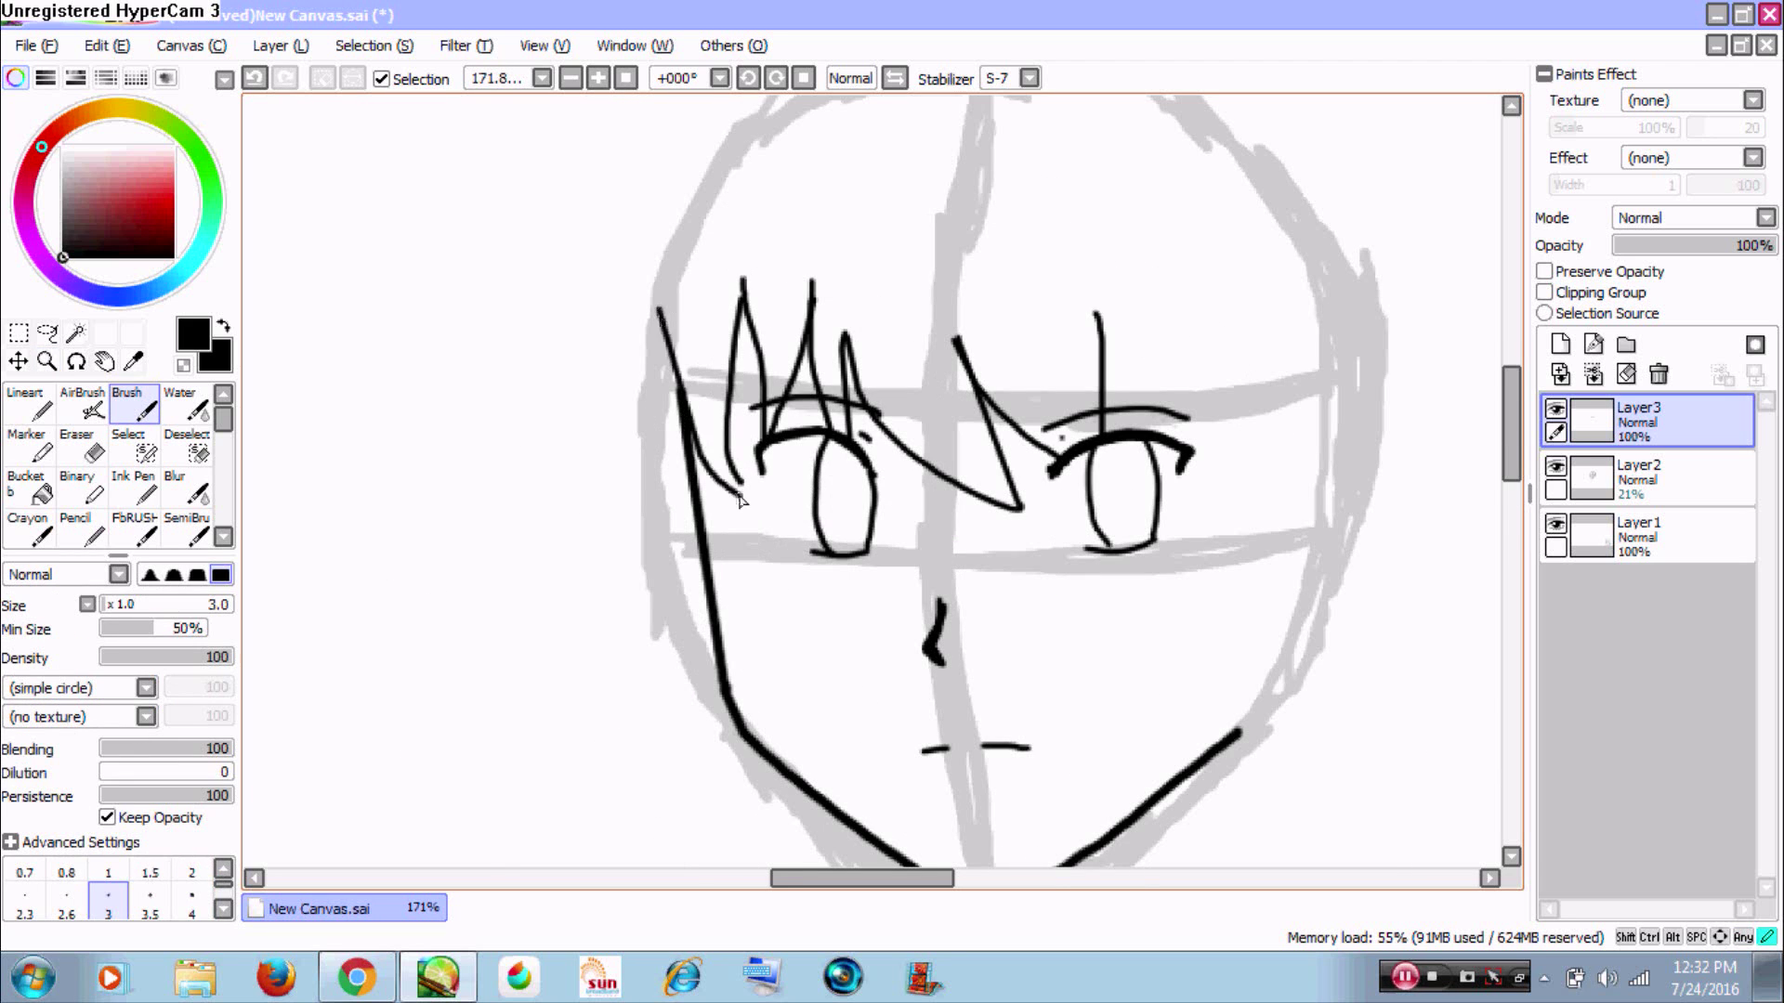
- Continue the fringe with another strand above the right eye, starting from the top of the existing vertical hair stroke
key("z")
left_click_drag(1216, 489, 956, 476)
left_click(1030, 395)
left_click(1030, 395)
left_click(1029, 395)
key("z")
mouse_move(619, 275)
left_mouse_down()
mouse_move(961, 556)
mouse_move(882, 609)
left_mouse_up()
key("ctrl+space")
mouse_move(477, 298)
left_mouse_down()
mouse_move(1075, 756)
mouse_move(1004, 596)
mouse_move(1010, 649)
mouse_move(999, 621)
left_mouse_up()
key("ctrl+alt+space")
left_click(1003, 601)
key("ctrl+alt+space")
left_click(1009, 651)
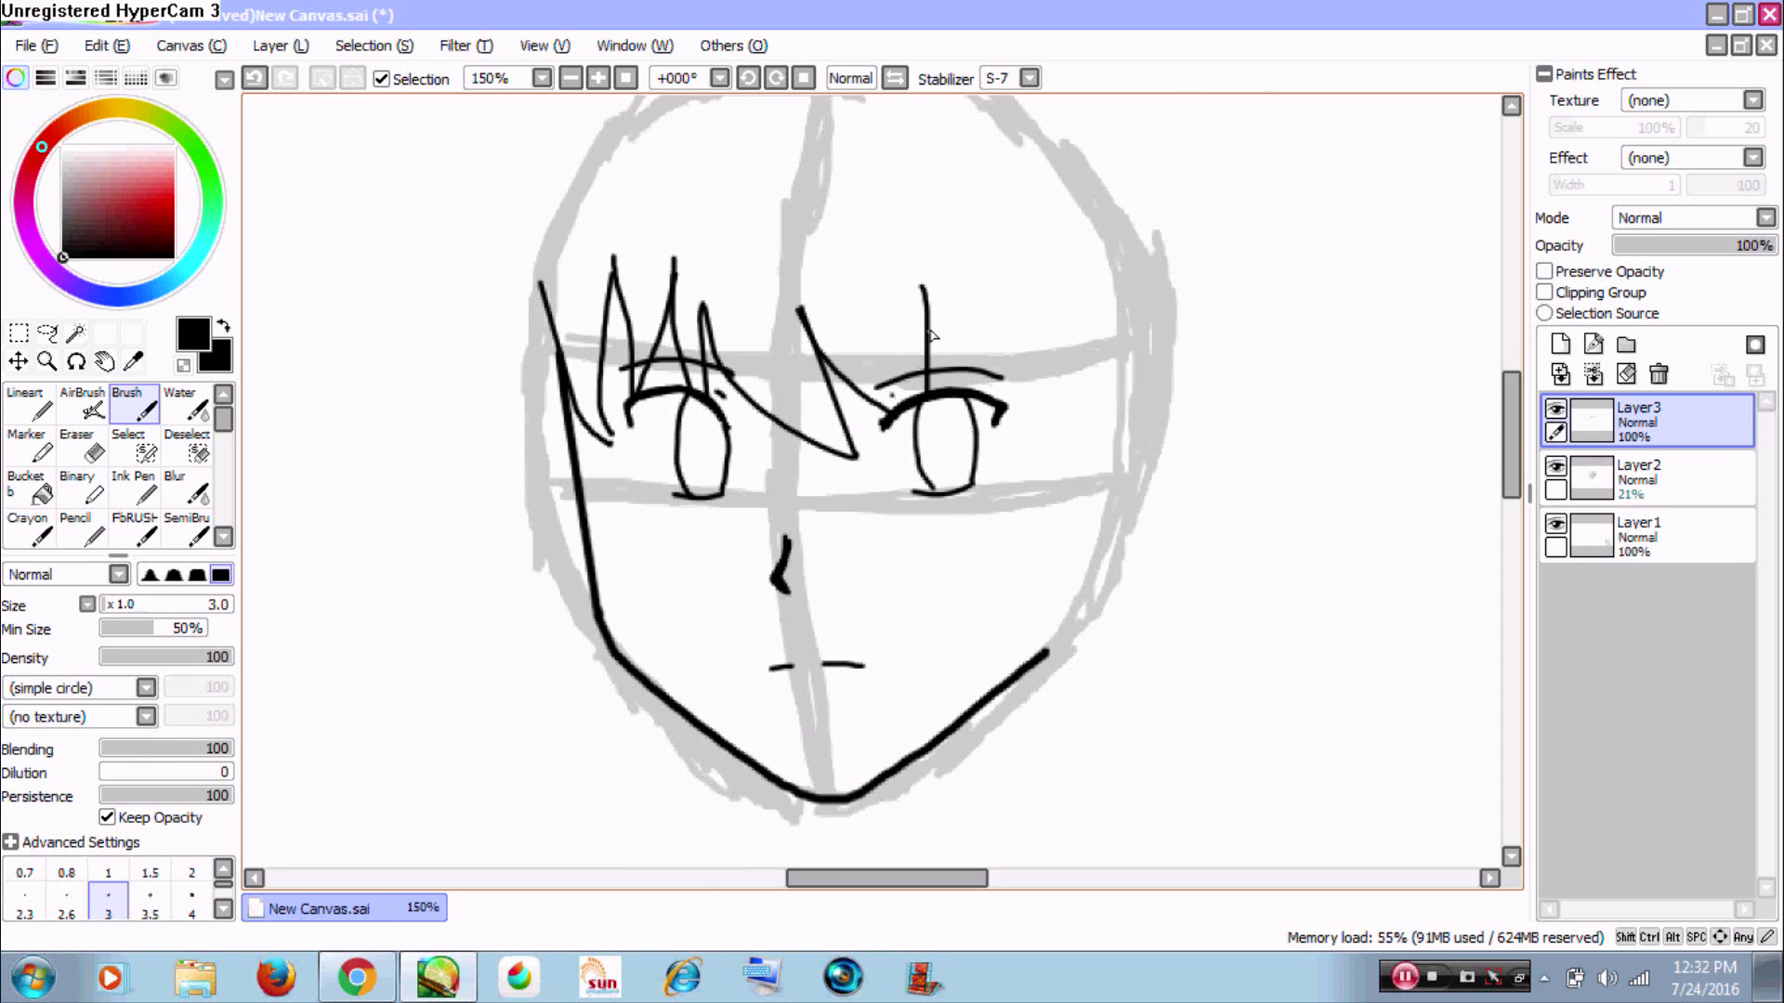
mouse_move(929, 292)
left_mouse_down()
mouse_move(1022, 488)
mouse_move(1020, 294)
left_mouse_up()
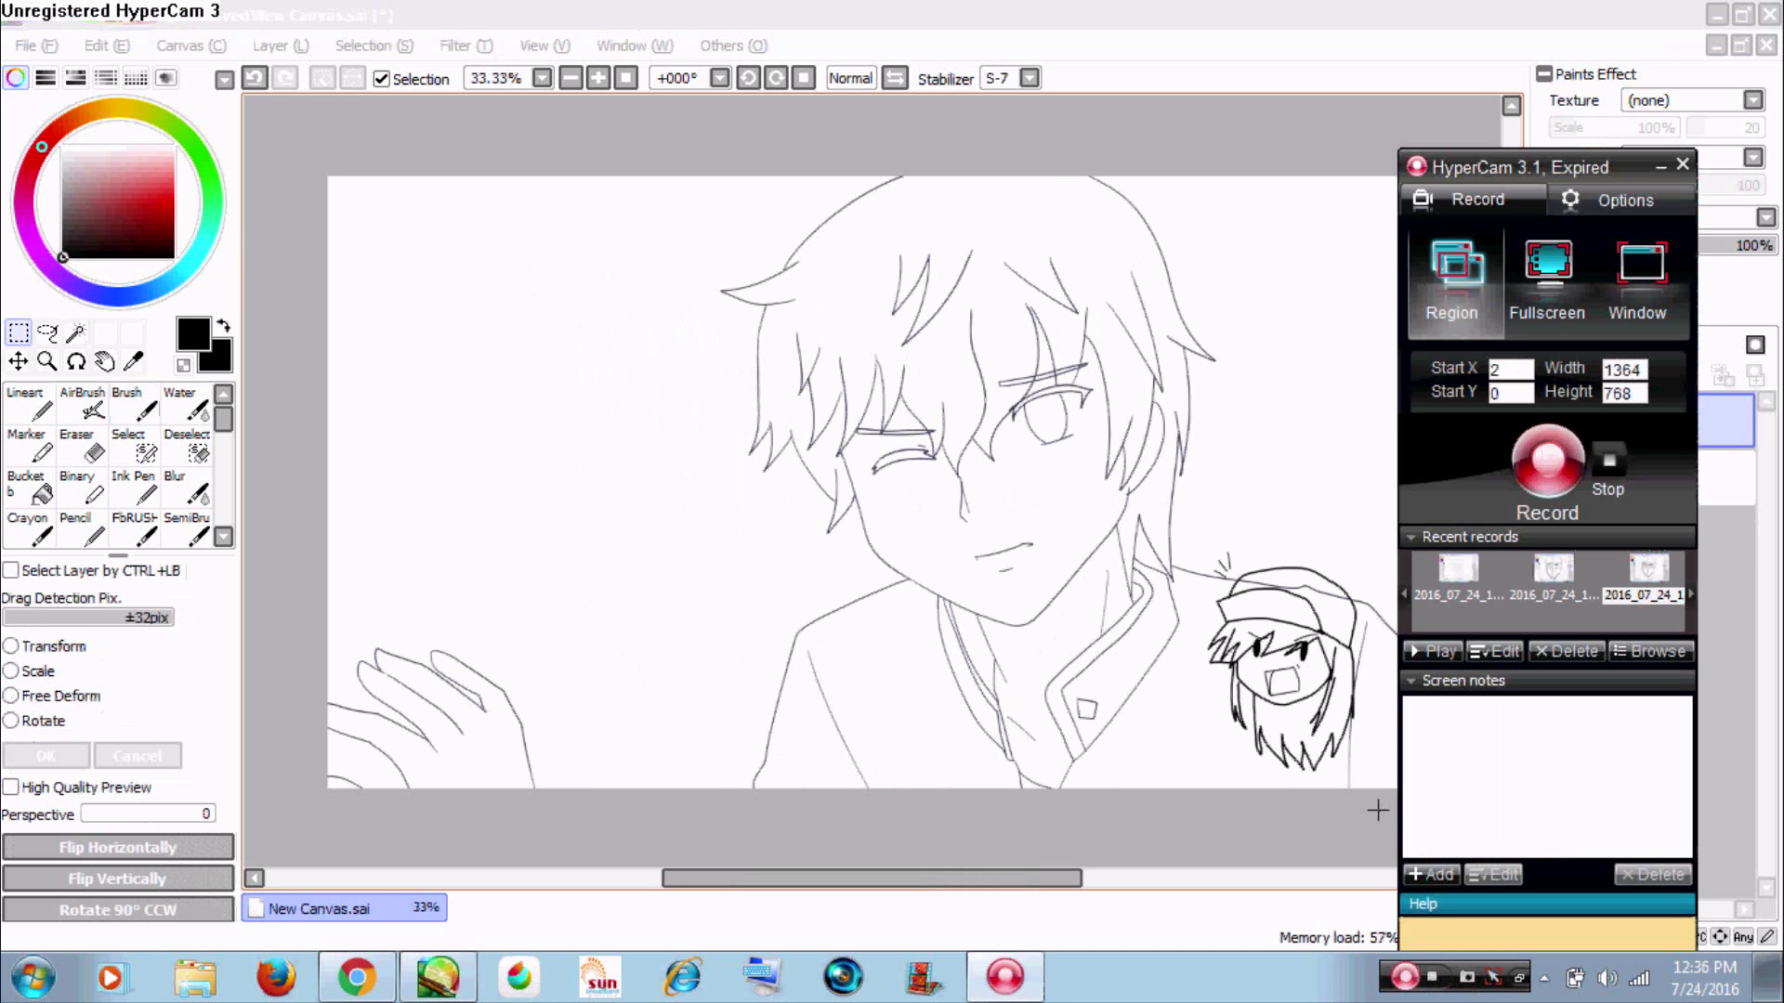
key("F2")
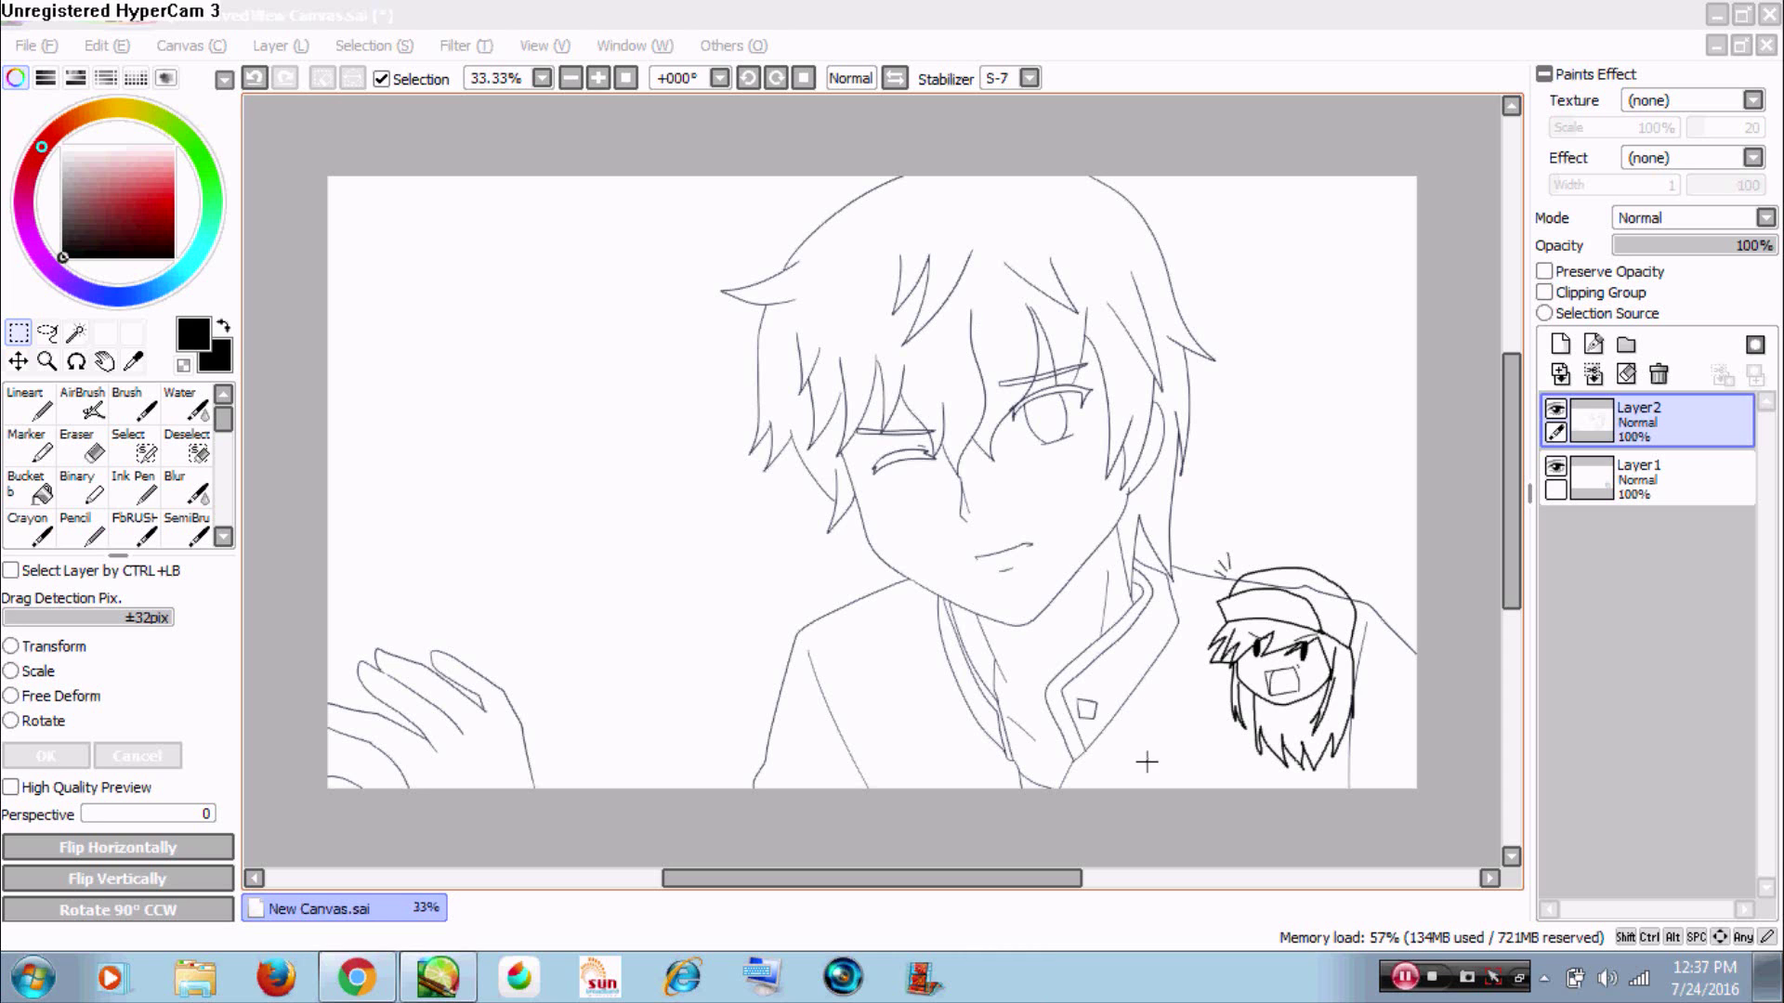
left_click(1435, 987)
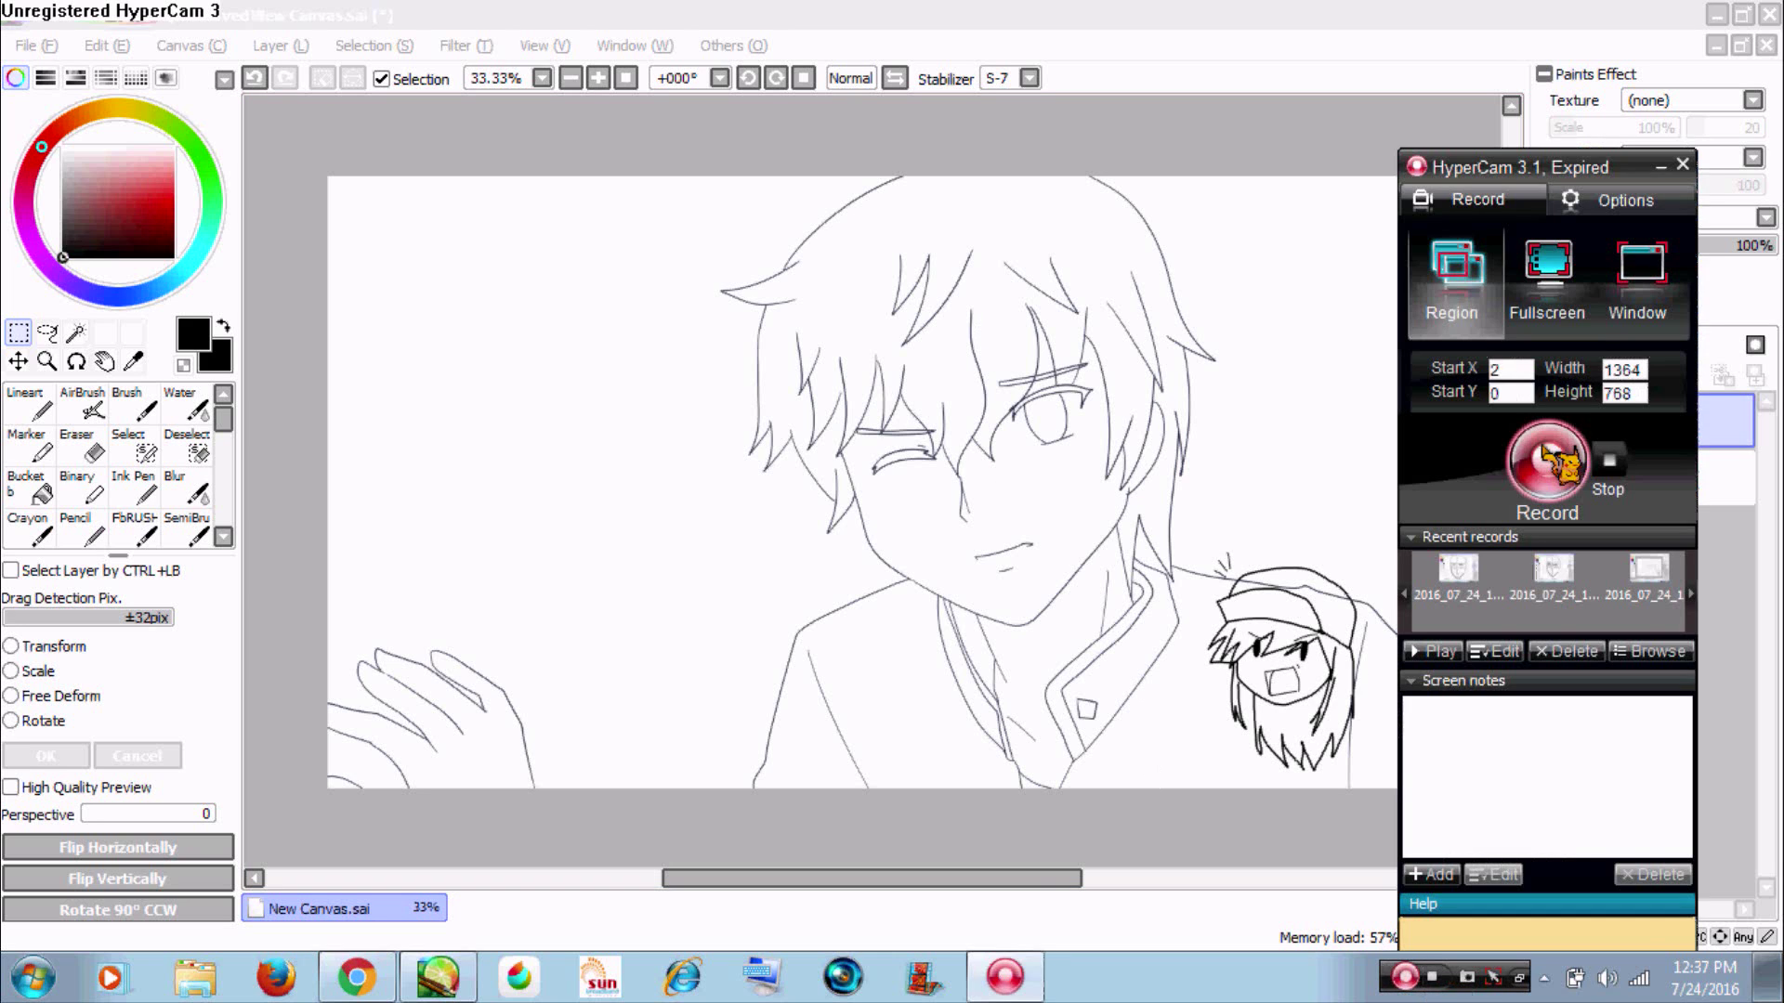
left_click(1547, 454)
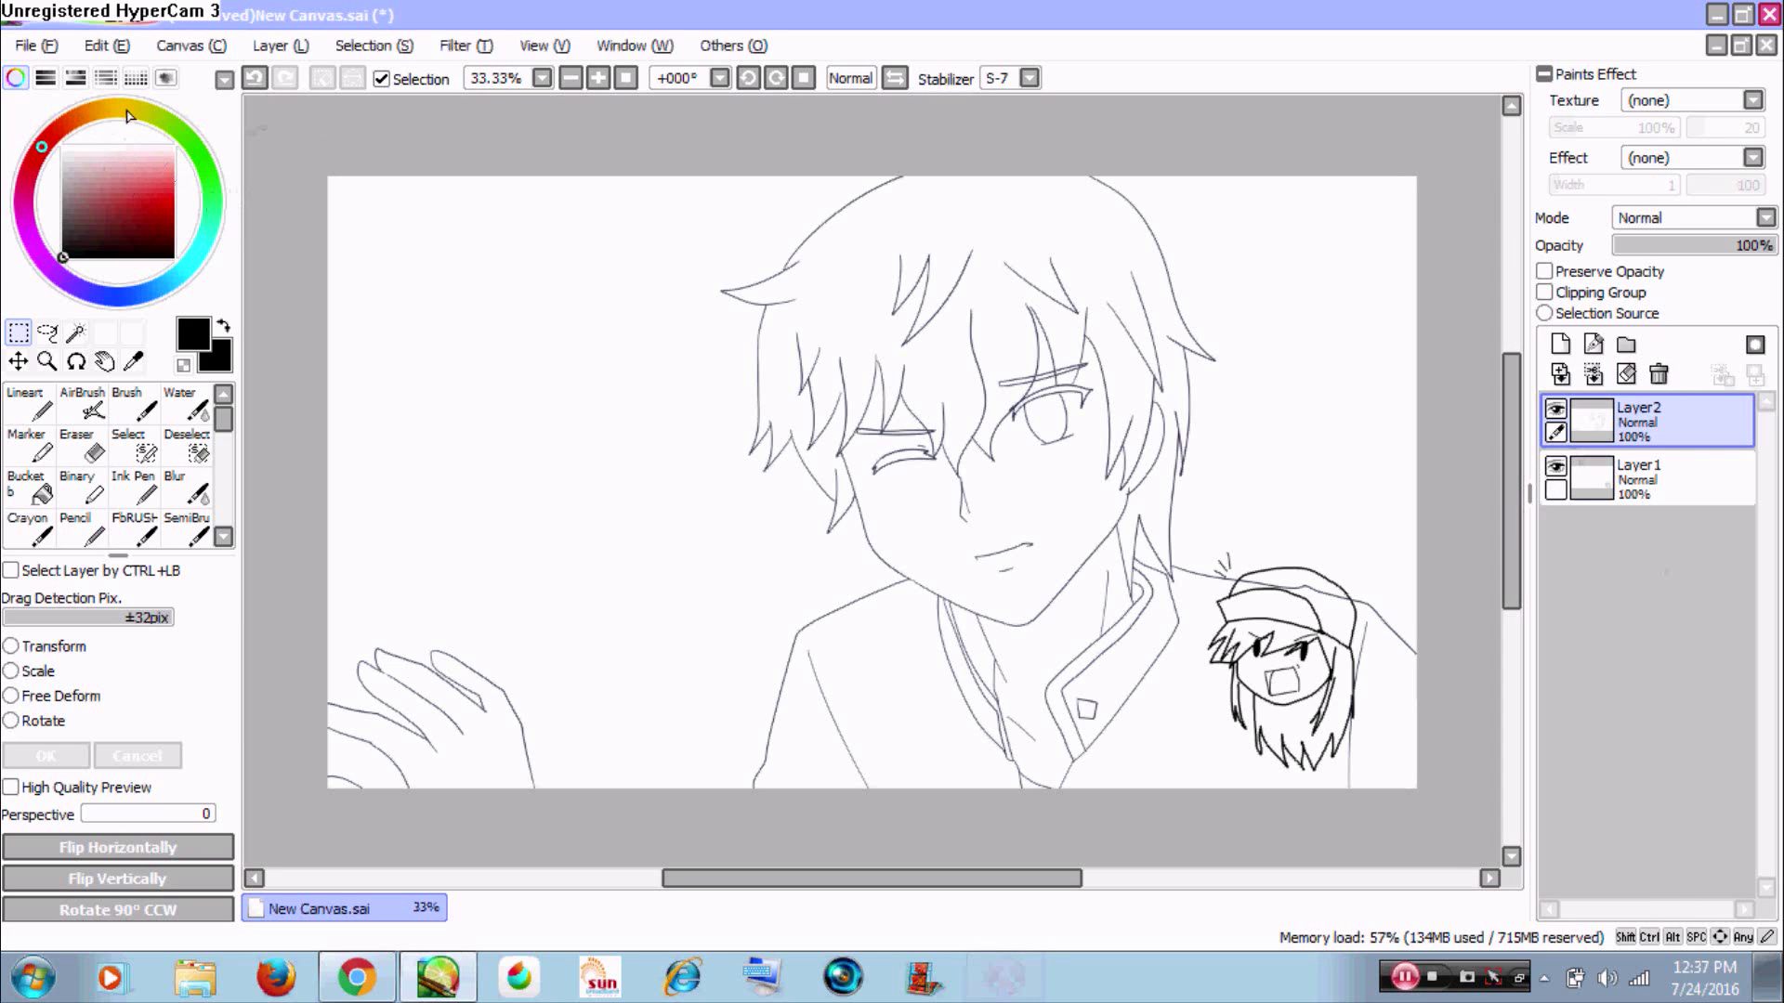
- Set the drawing colour to a pale yellow-green
mouse_move(92, 116)
left_mouse_down()
mouse_move(173, 122)
mouse_move(246, 254)
mouse_move(169, 291)
left_mouse_up()
left_click(158, 178)
left_click_drag(167, 123, 106, 109)
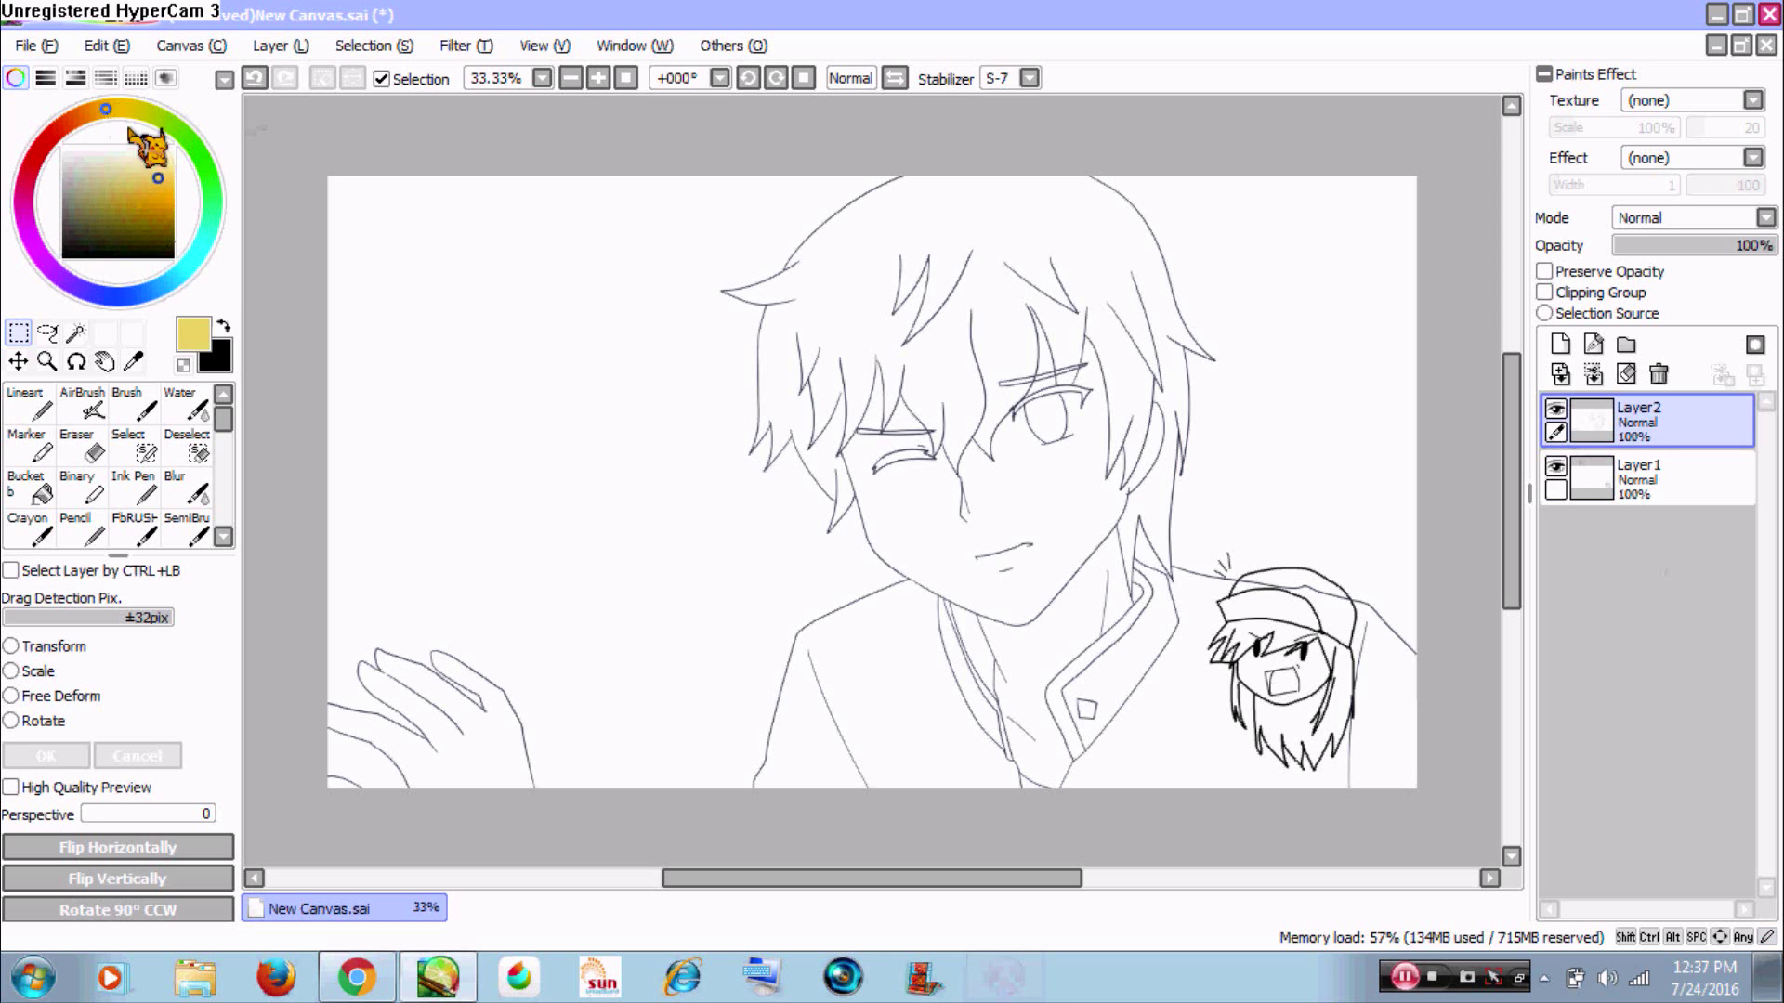
left_click_drag(123, 171, 158, 173)
mouse_move(106, 110)
left_mouse_down()
mouse_move(128, 110)
mouse_move(136, 164)
left_mouse_up()
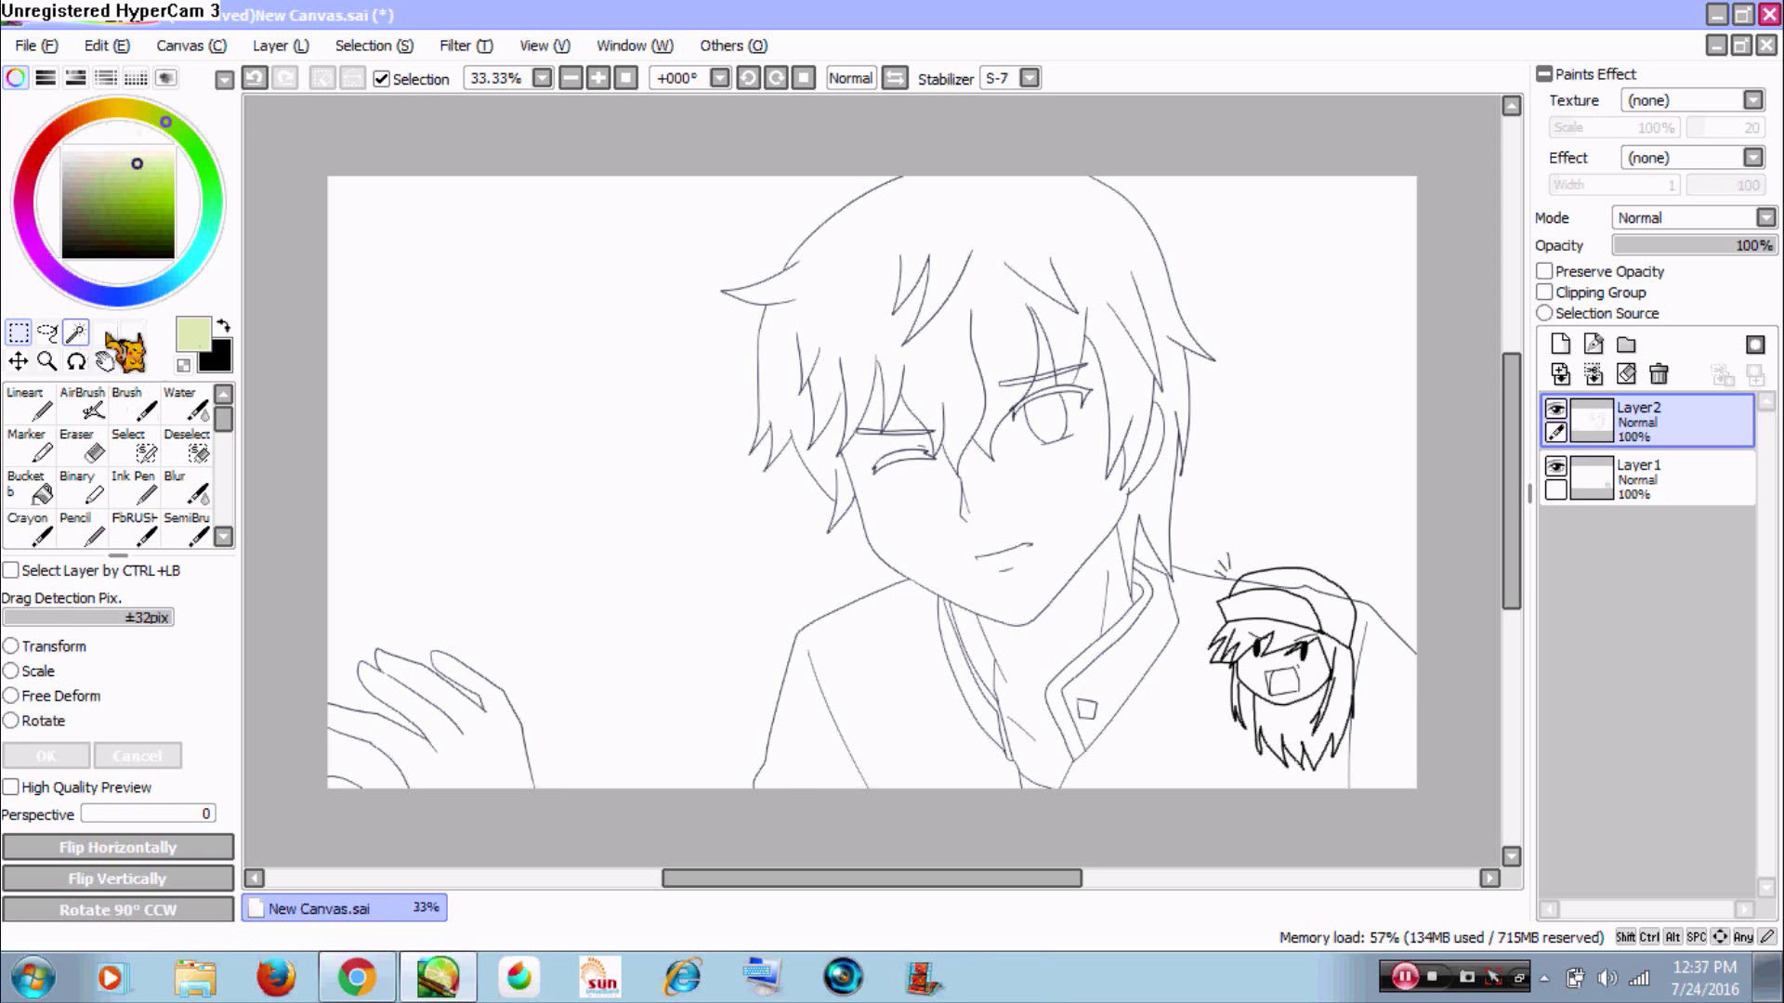
- Choose the "More Da" pencil brush and try a size 500 stroke over the face, undoing it
left_click(77, 331)
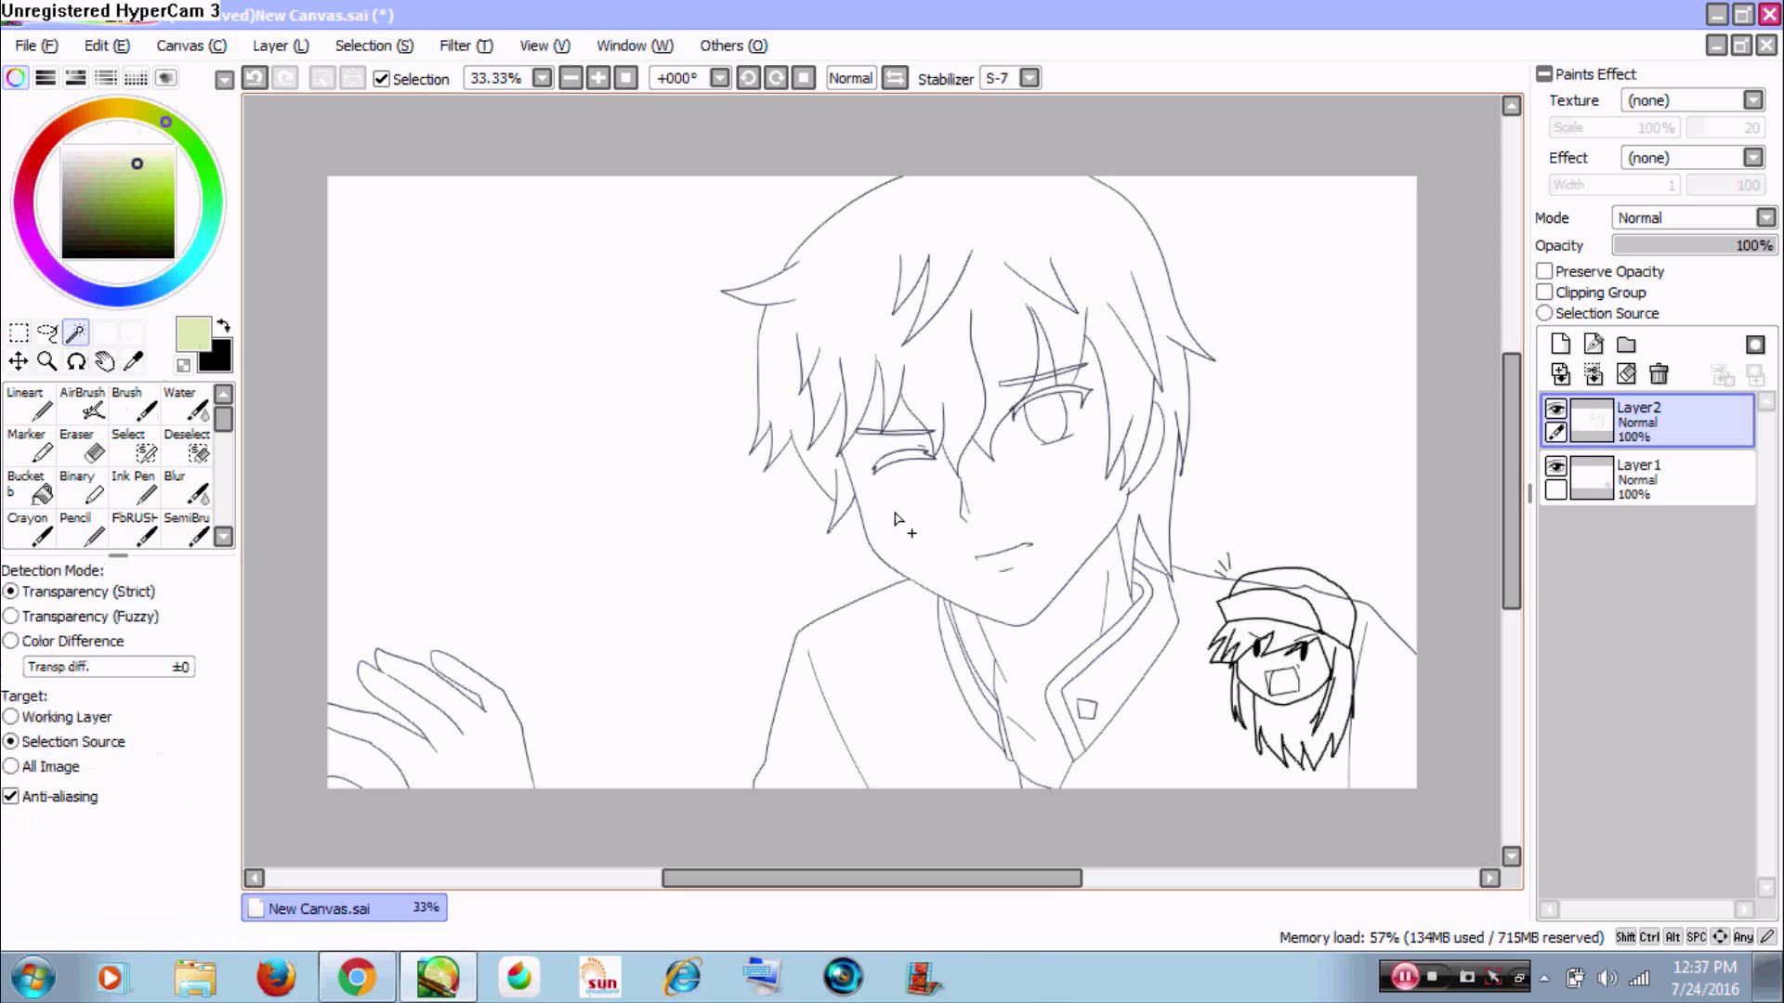
left_click(83, 528)
left_click(223, 537)
left_click(223, 537)
left_click(82, 485)
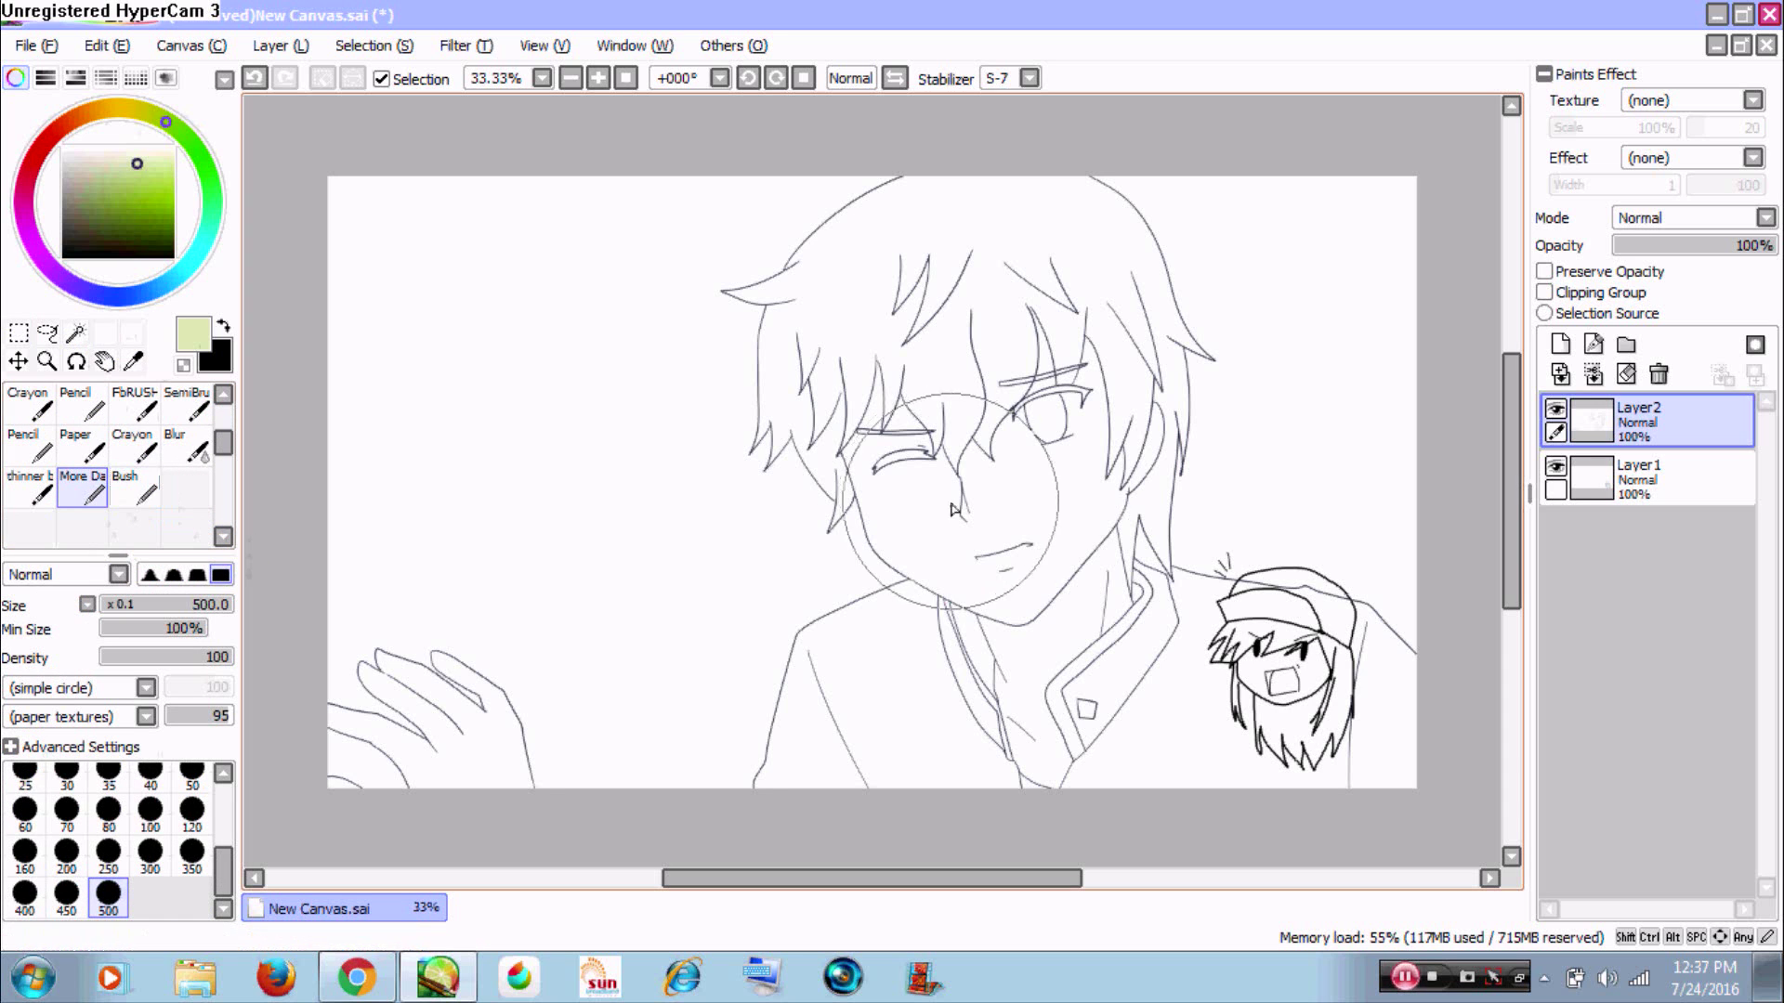
left_click_drag(1017, 491, 1004, 518)
key("ctrl+z")
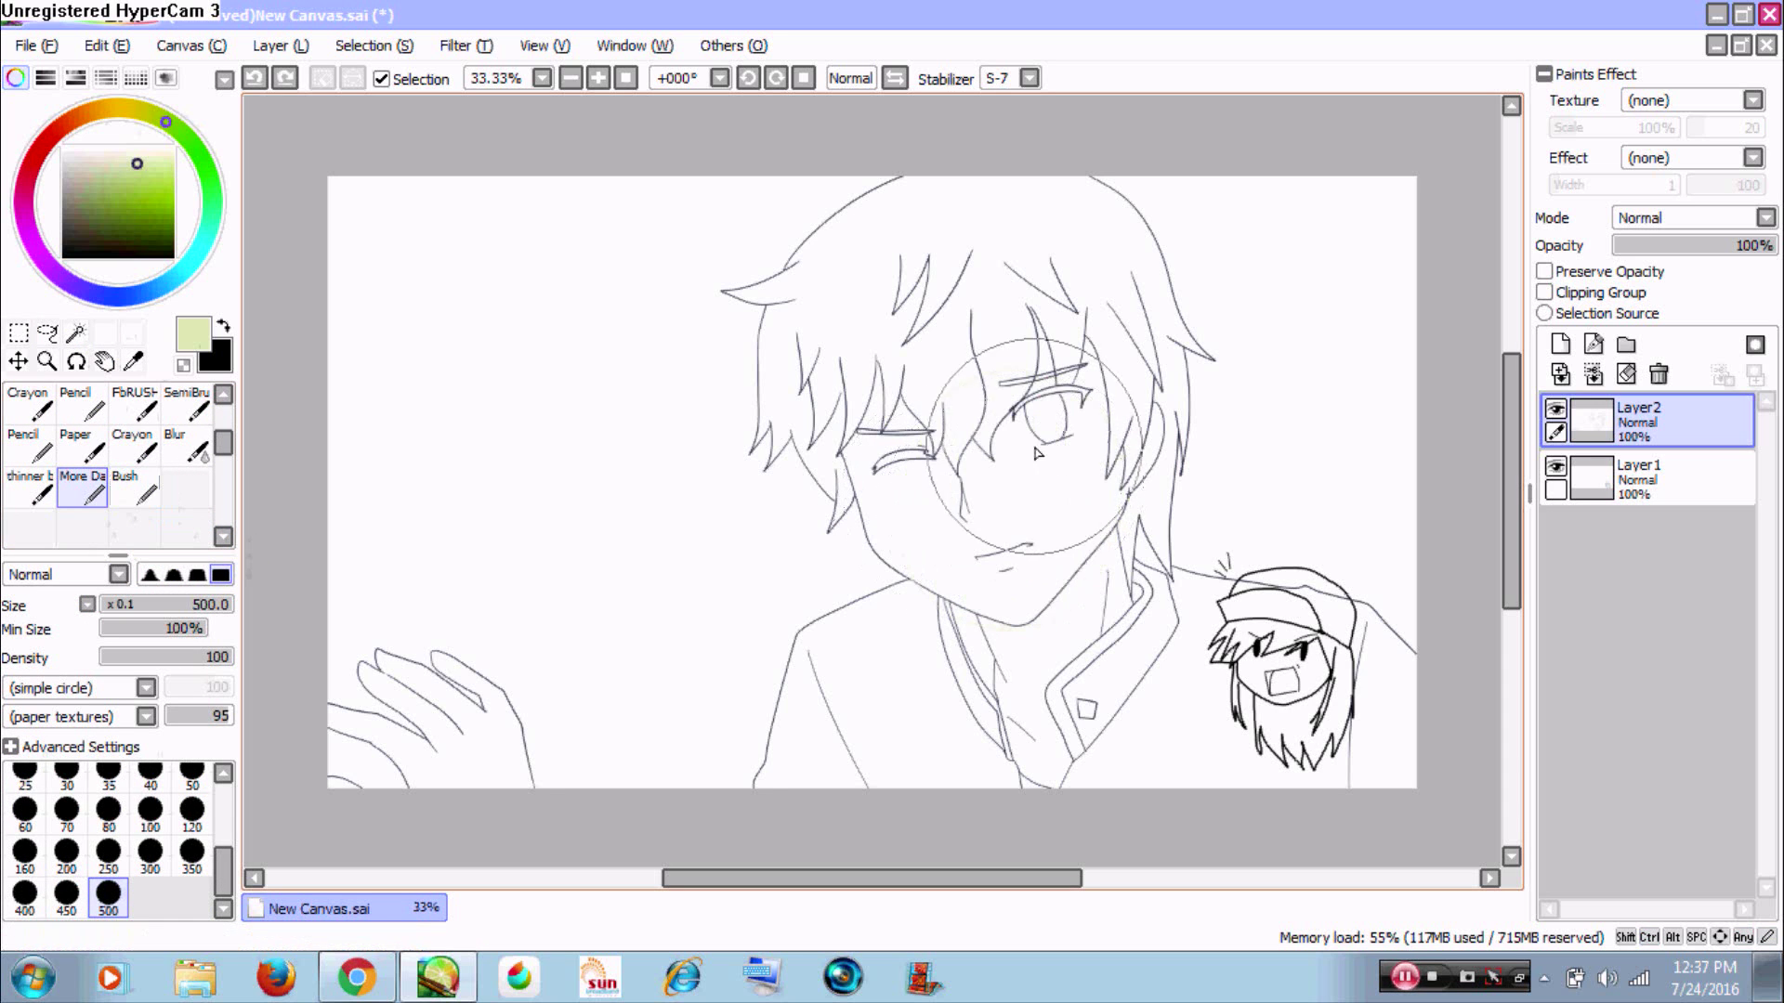
- Reduce the brush size to 70 for working on the character's face
key("ctrl+space")
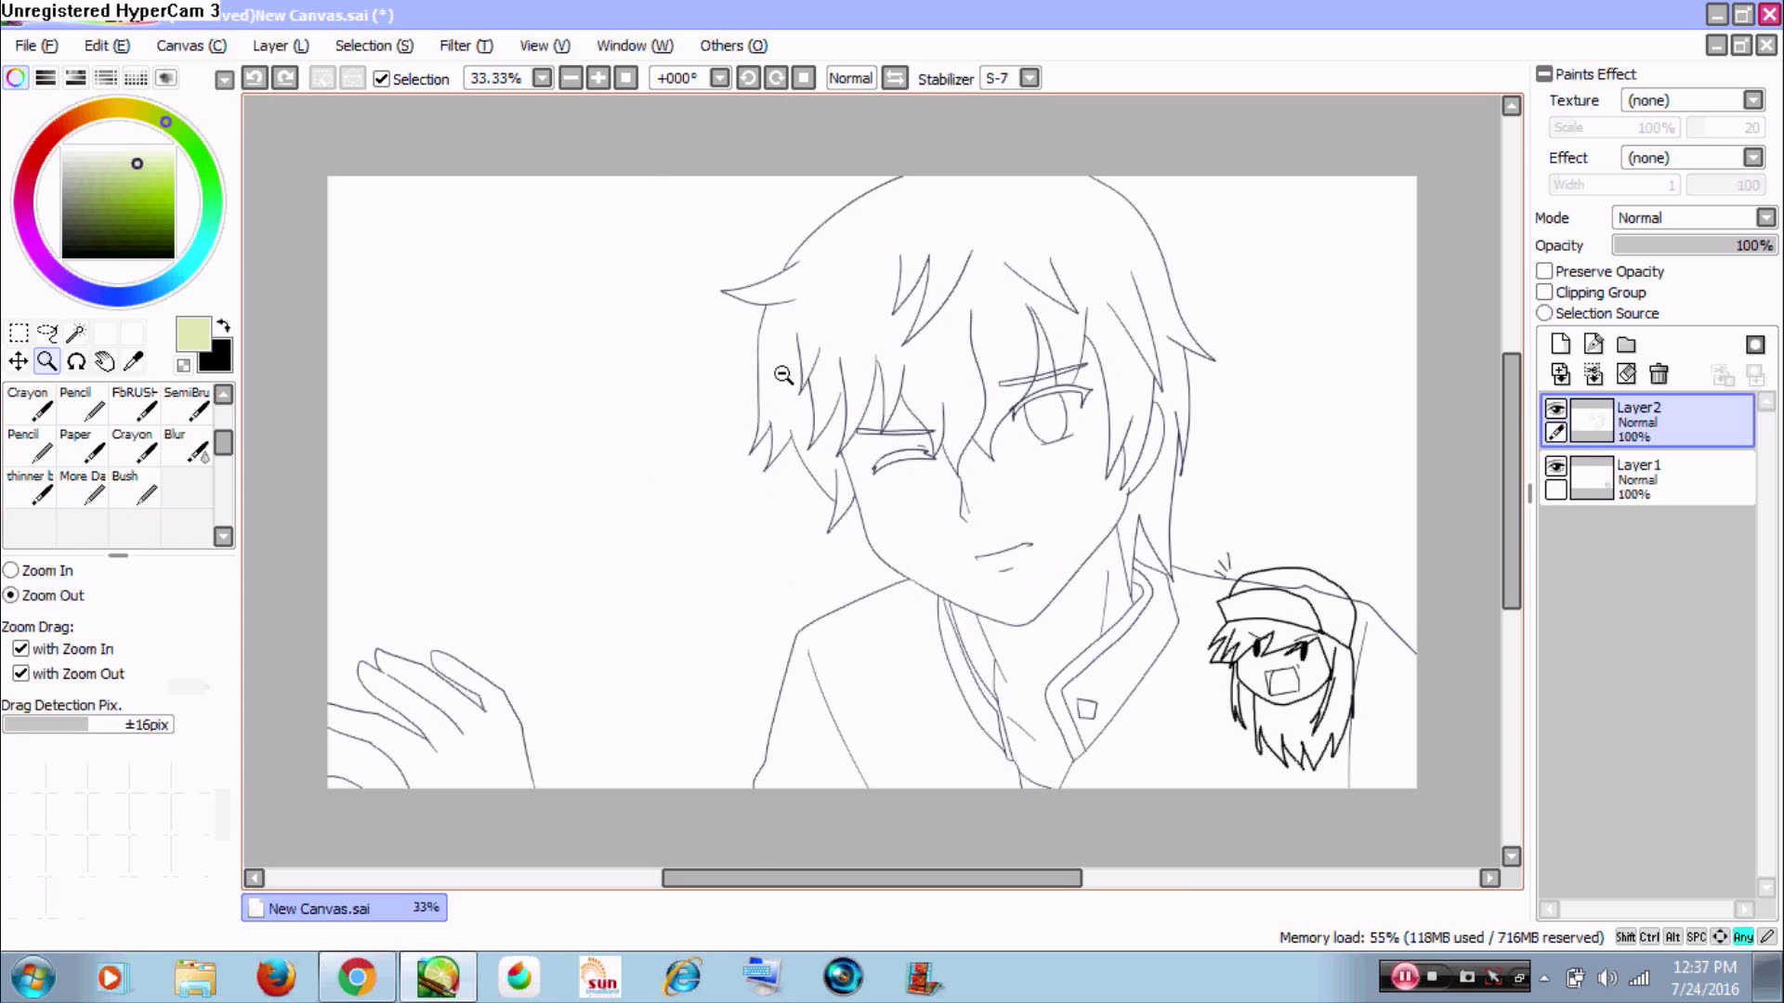
left_click_drag(784, 373, 1141, 746)
key("bracketleft")
key("bracketleft")
key("bracketleft")
key("bracketleft")
key("bracketleft")
key("bracketleft")
key("bracketleft")
key("bracketleft")
key("bracketleft")
key("bracketleft")
key("bracketleft")
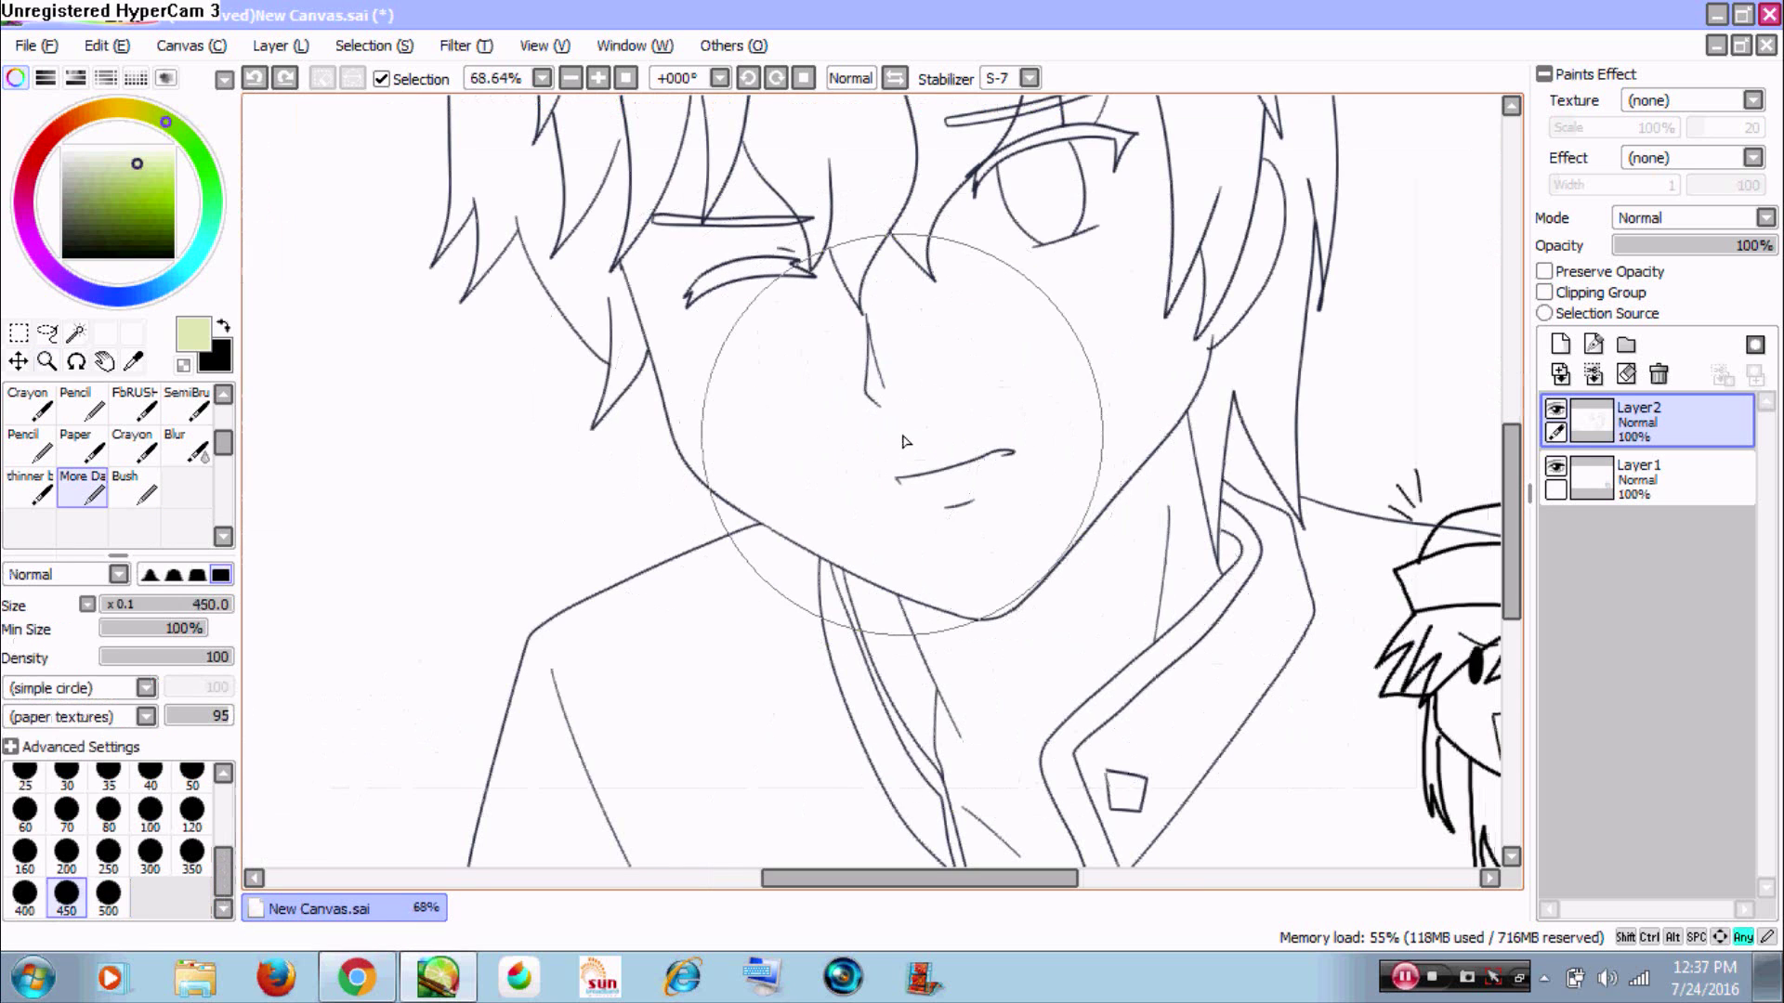
- Try a short pale stroke beside the nose above the mouth, and undo it
key("ctrl+space")
left_click_drag(847, 306, 949, 527)
mouse_move(855, 429)
left_mouse_down()
mouse_move(828, 499)
mouse_move(905, 444)
mouse_move(737, 554)
mouse_move(740, 489)
mouse_move(1009, 419)
left_mouse_up()
key("ctrl+z")
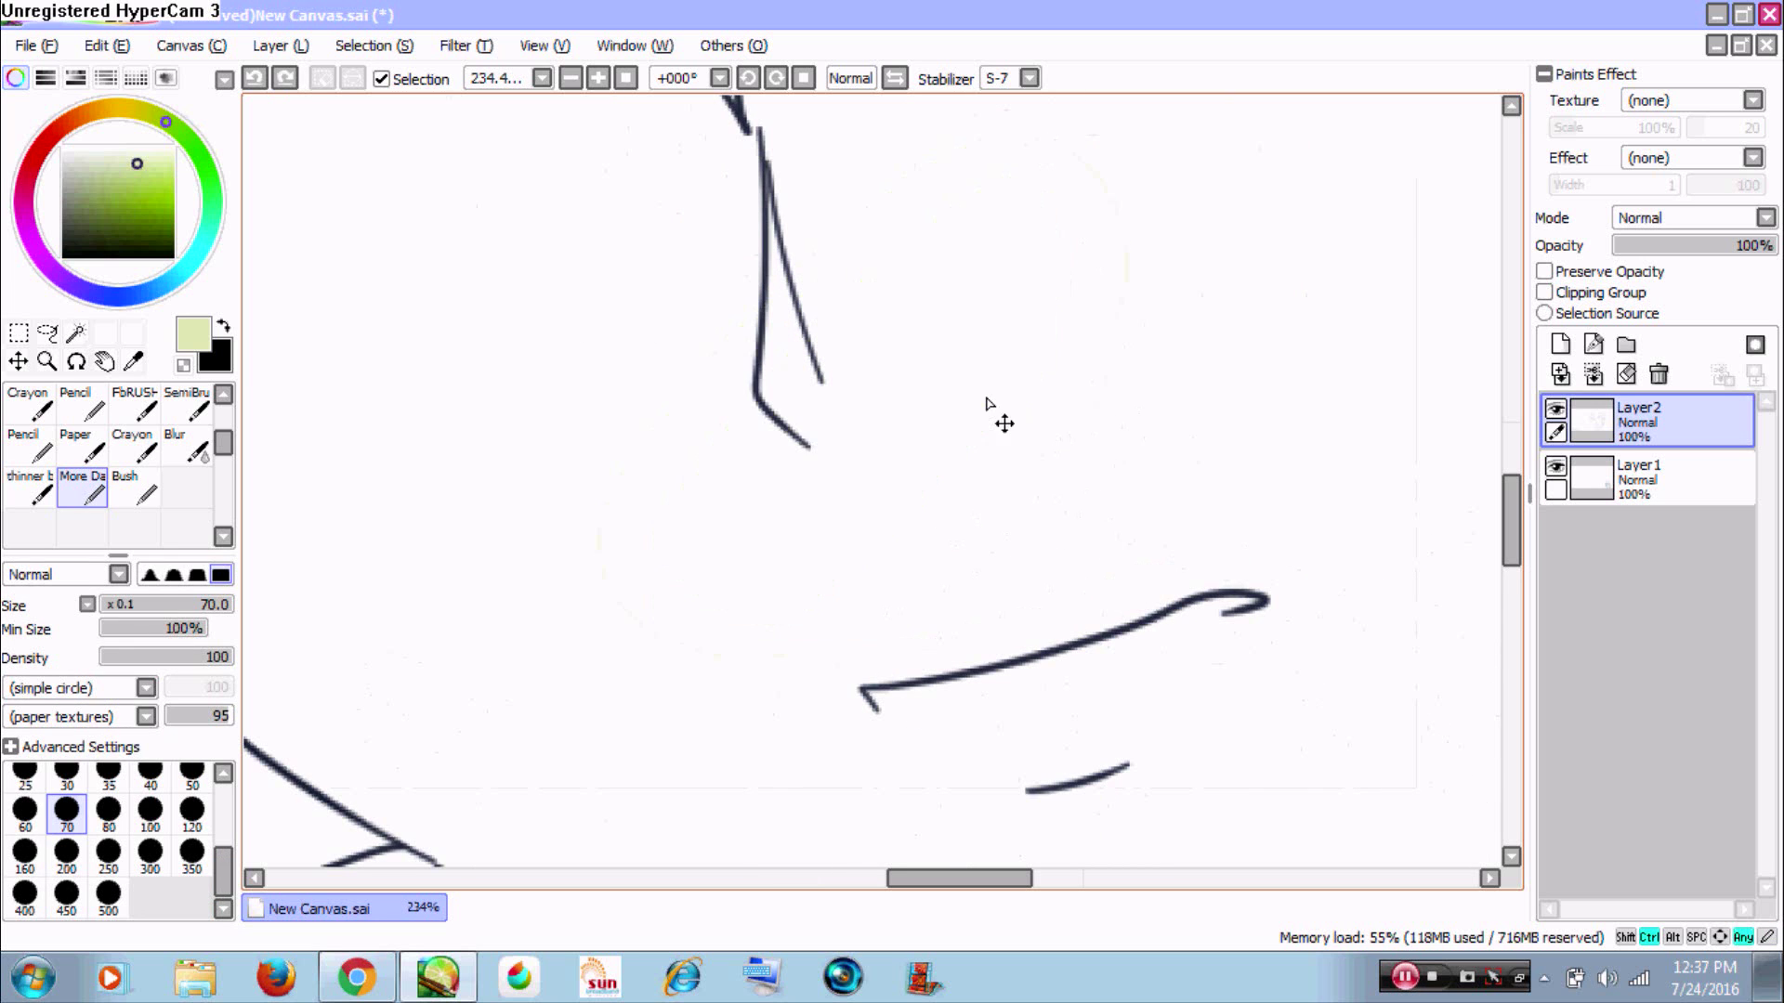
- Add a new layer beneath the Layer2 line art, and toggle the line art's visibility off and on
left_click(967, 450, "ctrl+alt")
left_click(967, 450, "ctrl+alt")
left_click(968, 451, "ctrl+alt")
left_click(971, 450, "ctrl+alt")
left_click(975, 448, "ctrl+alt")
left_click(980, 446, "ctrl+alt")
left_click(981, 444, "ctrl+alt")
key("space")
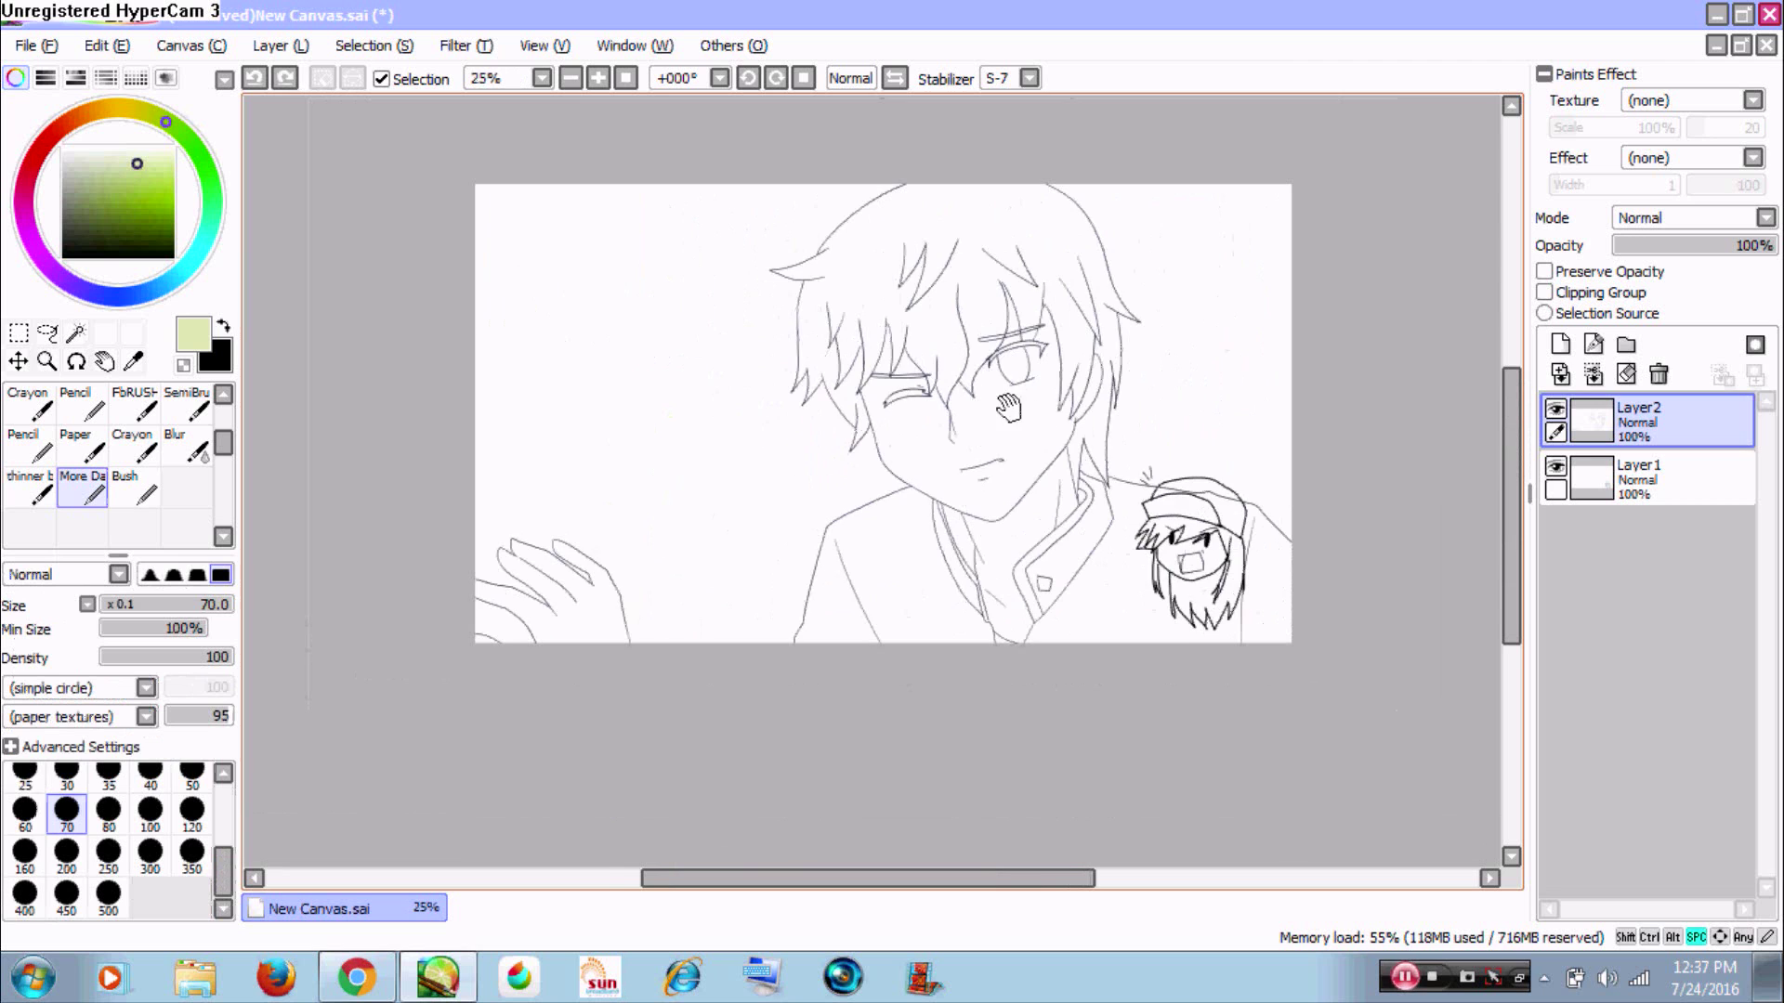
left_click_drag(1008, 406, 1024, 533)
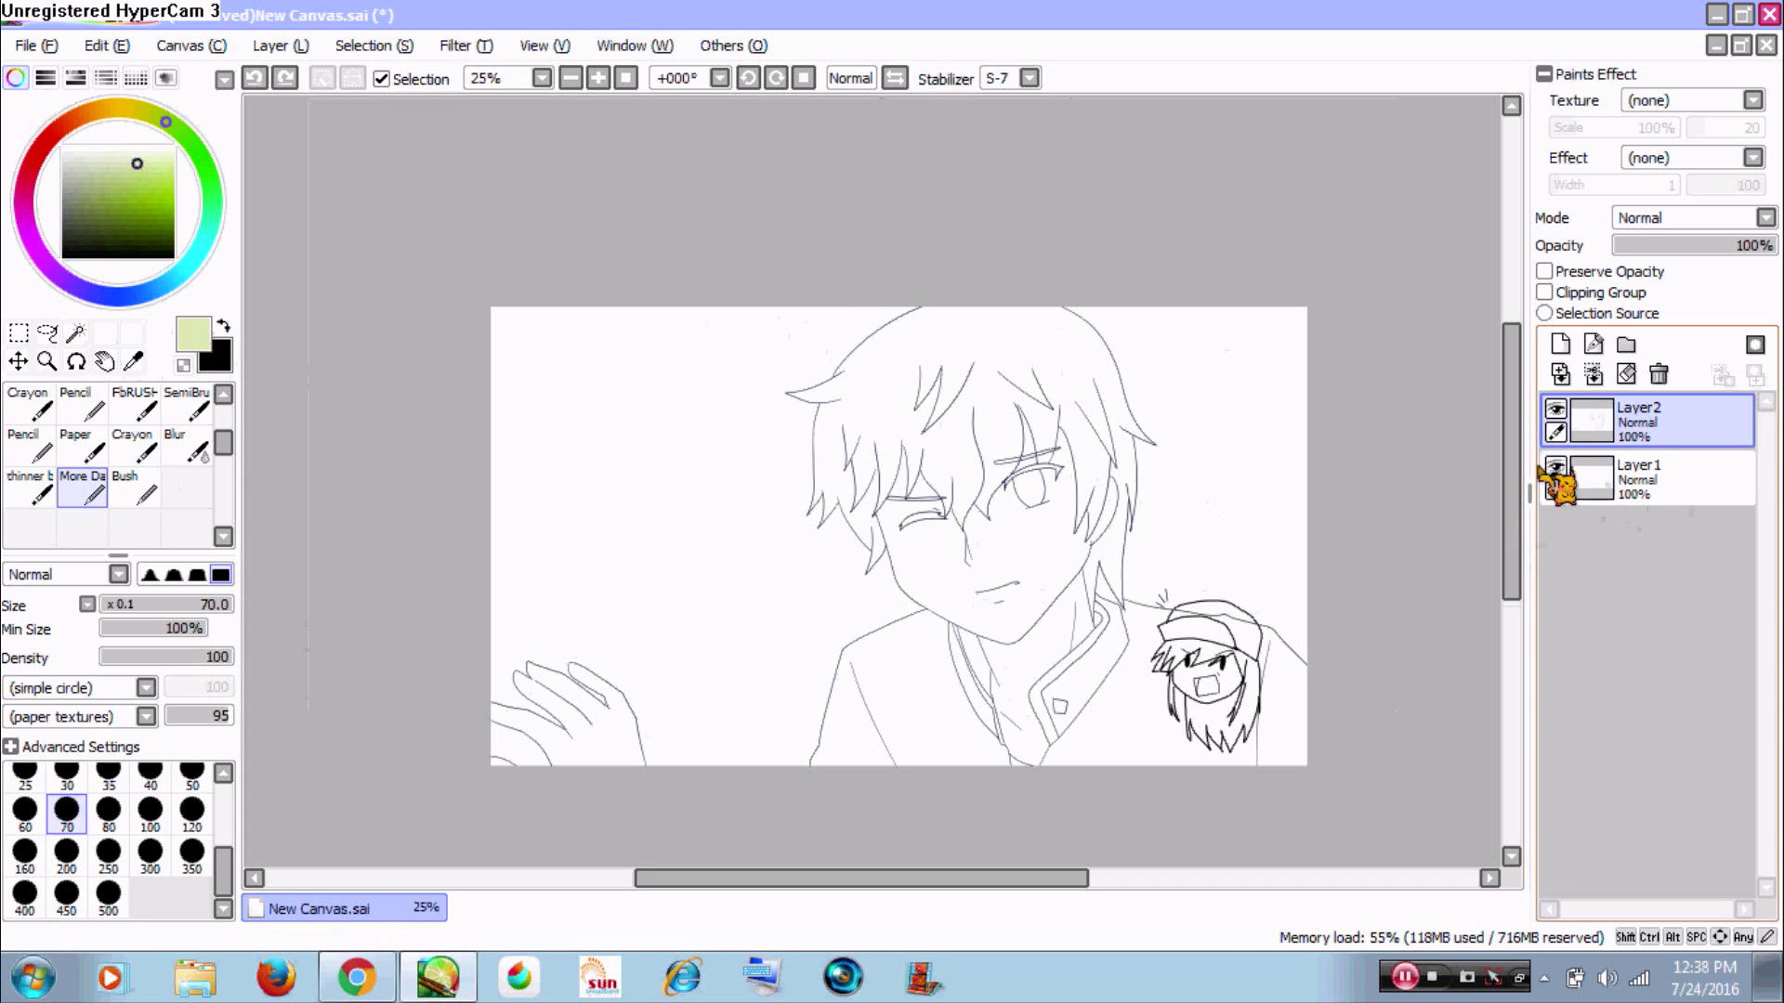
left_click(1561, 346)
left_click_drag(1708, 435, 1706, 500)
left_click(1556, 411)
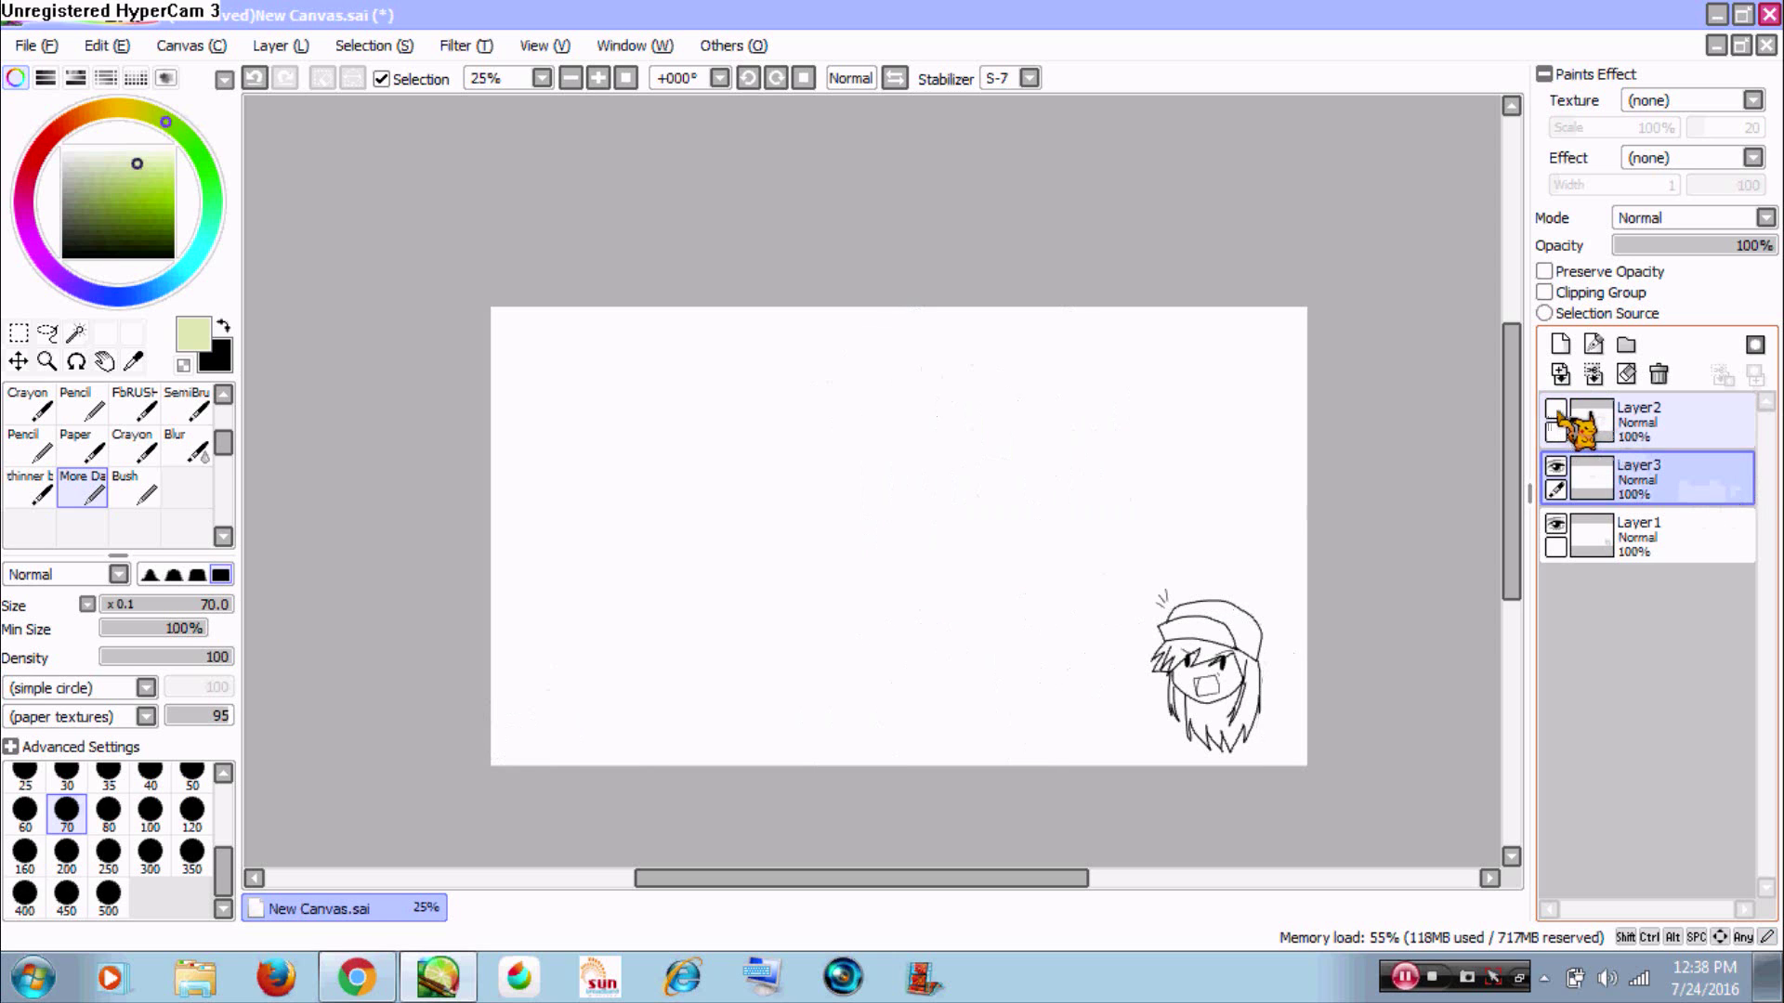
left_click(1556, 411)
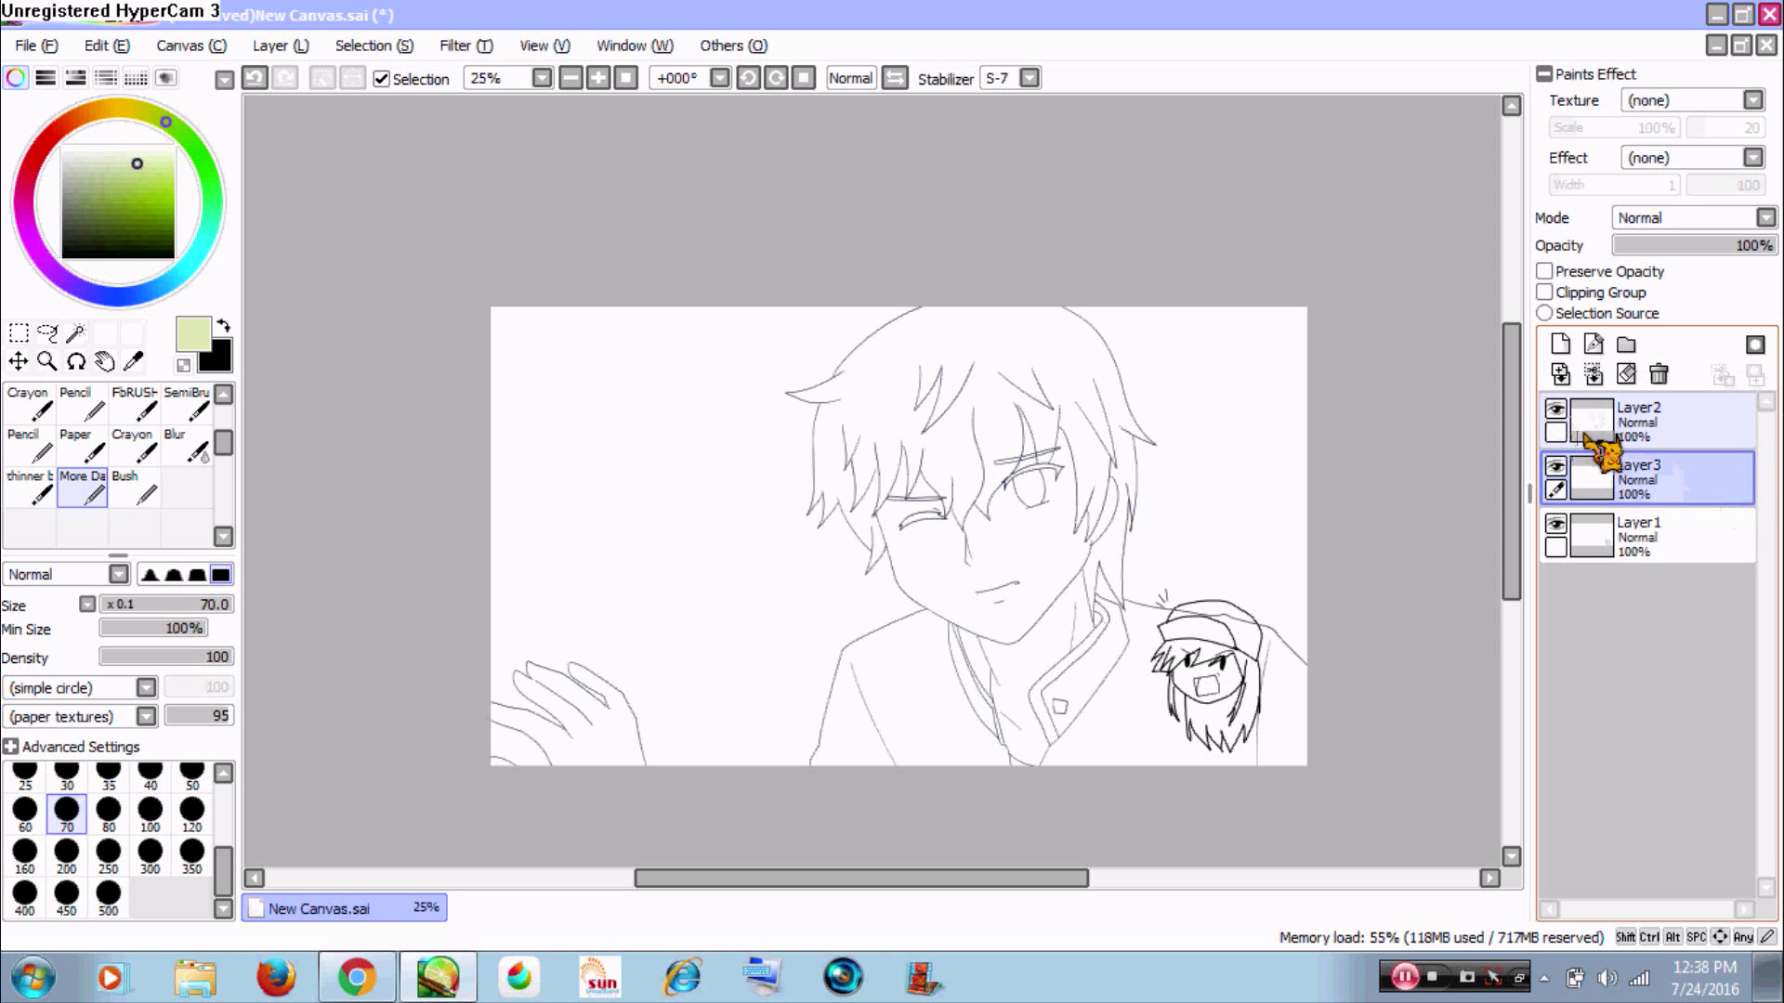
- Set Layer2 as the selection source and make Layer3 the working layer
left_click(1617, 429)
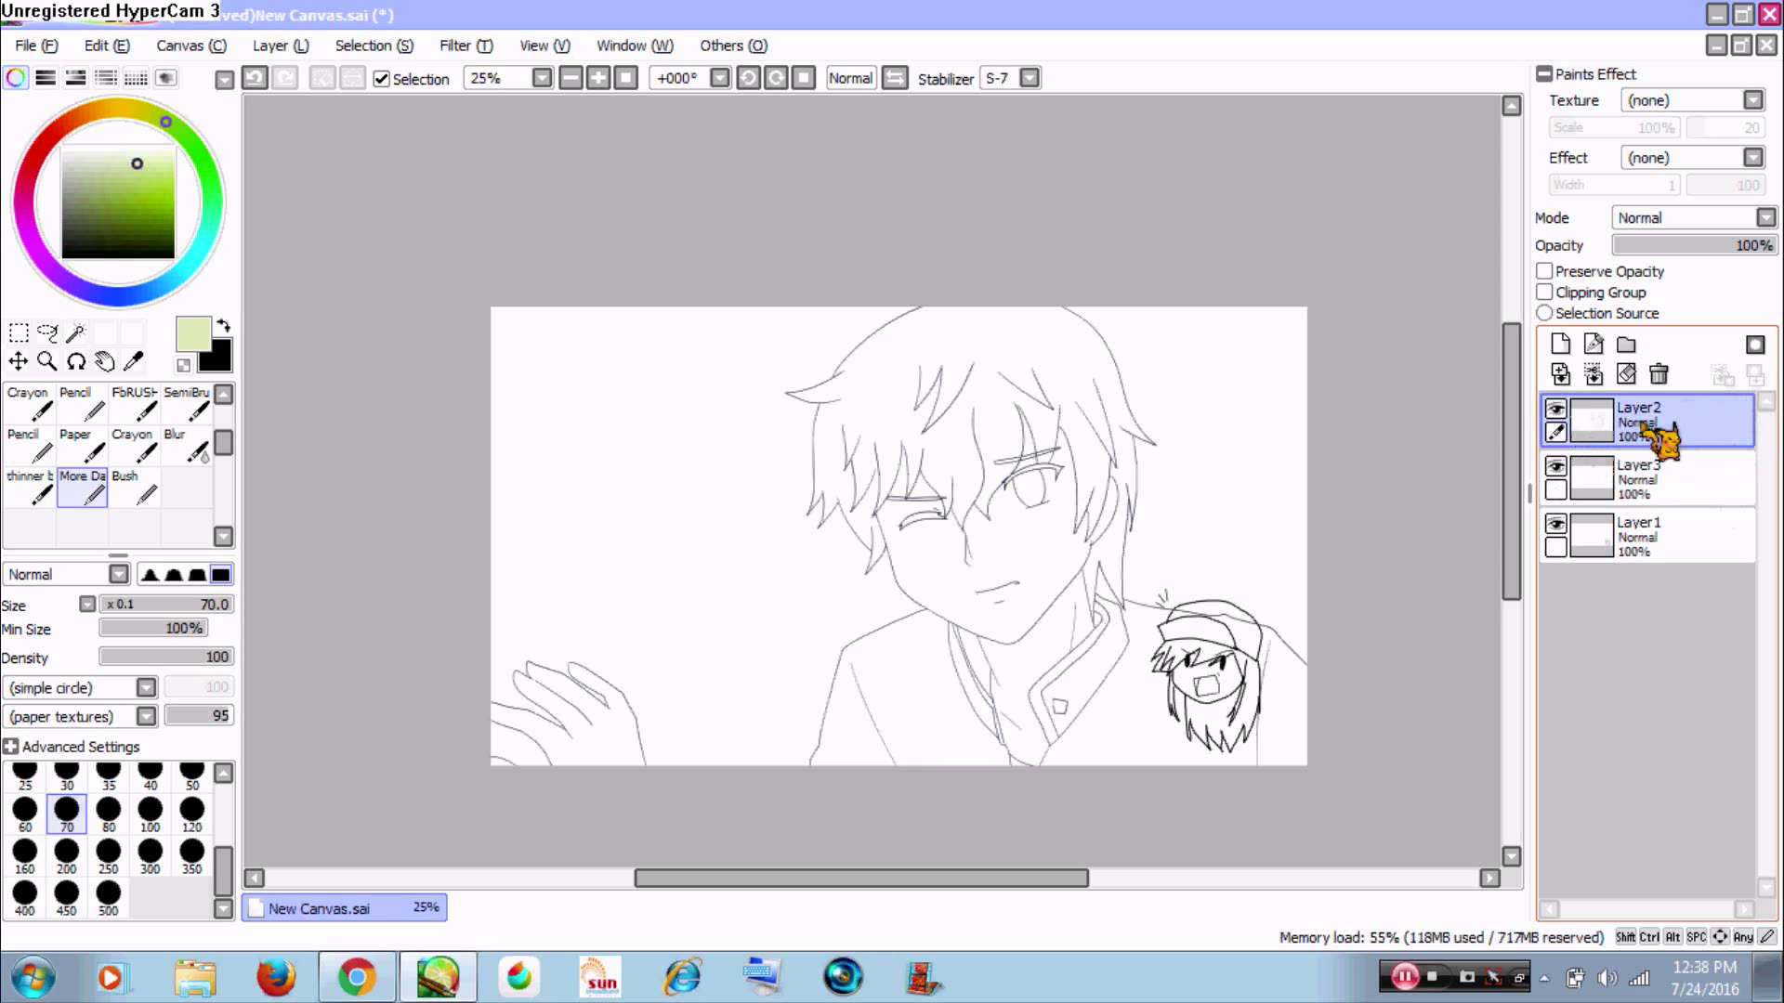
left_click(1548, 318)
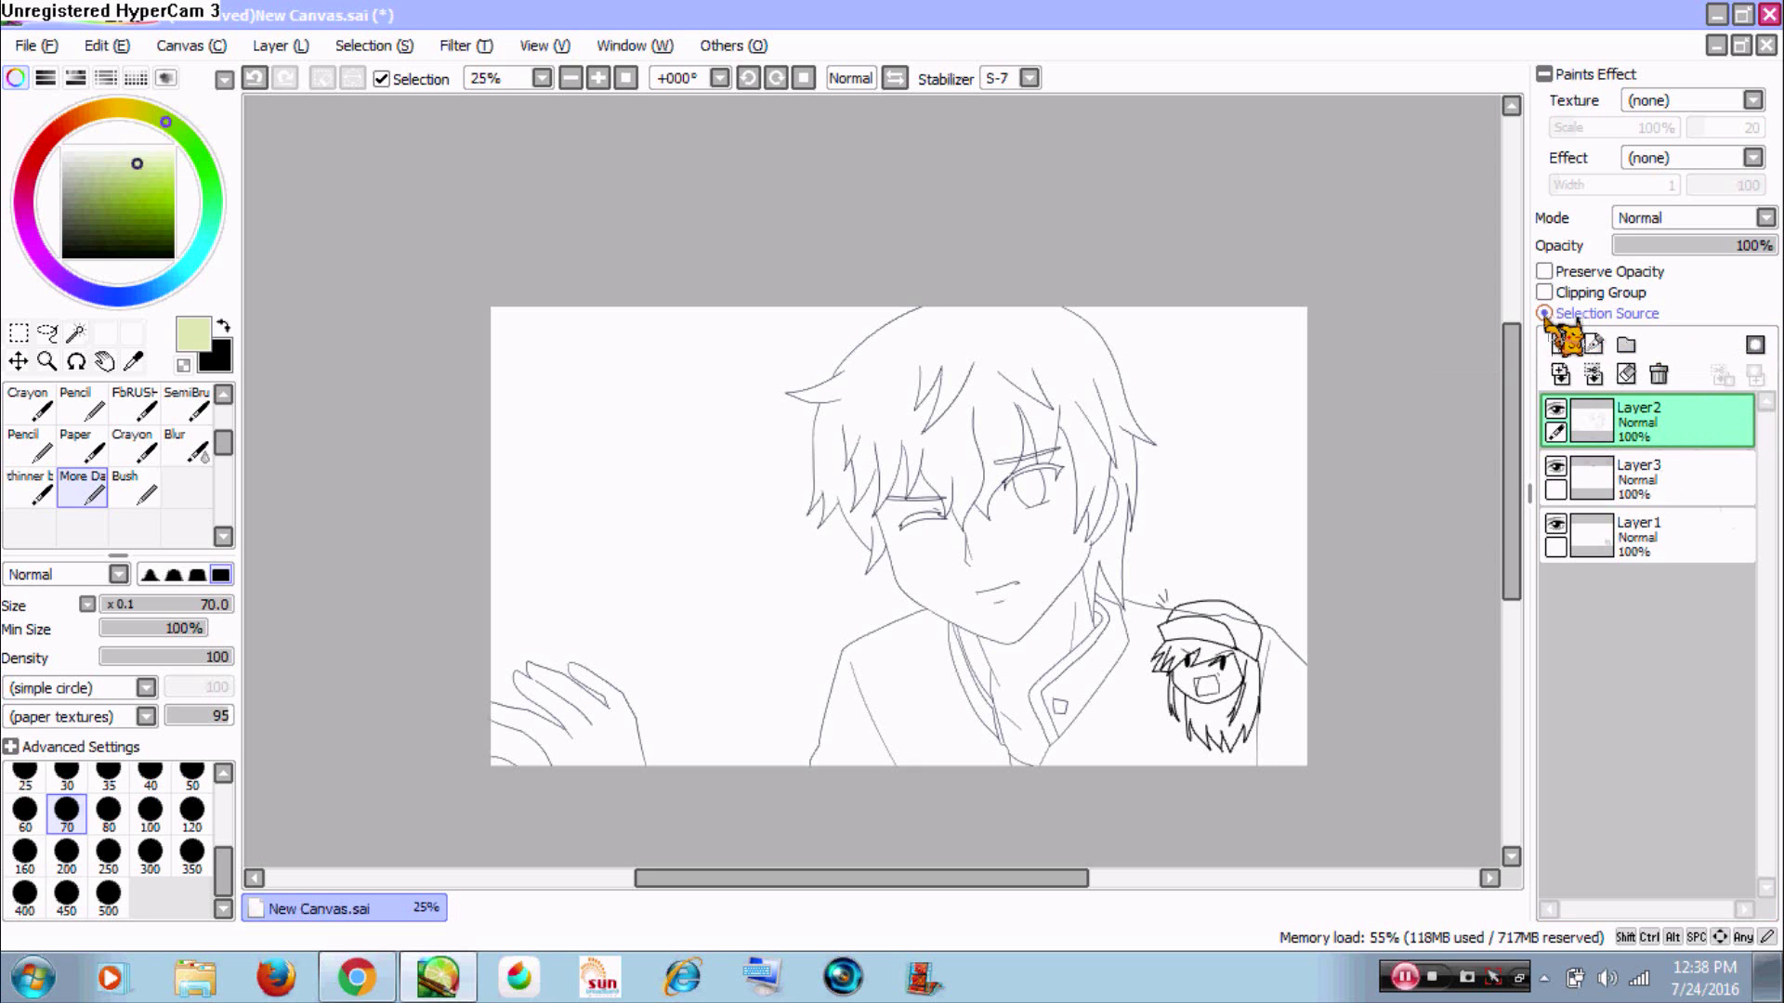
left_click(1602, 465)
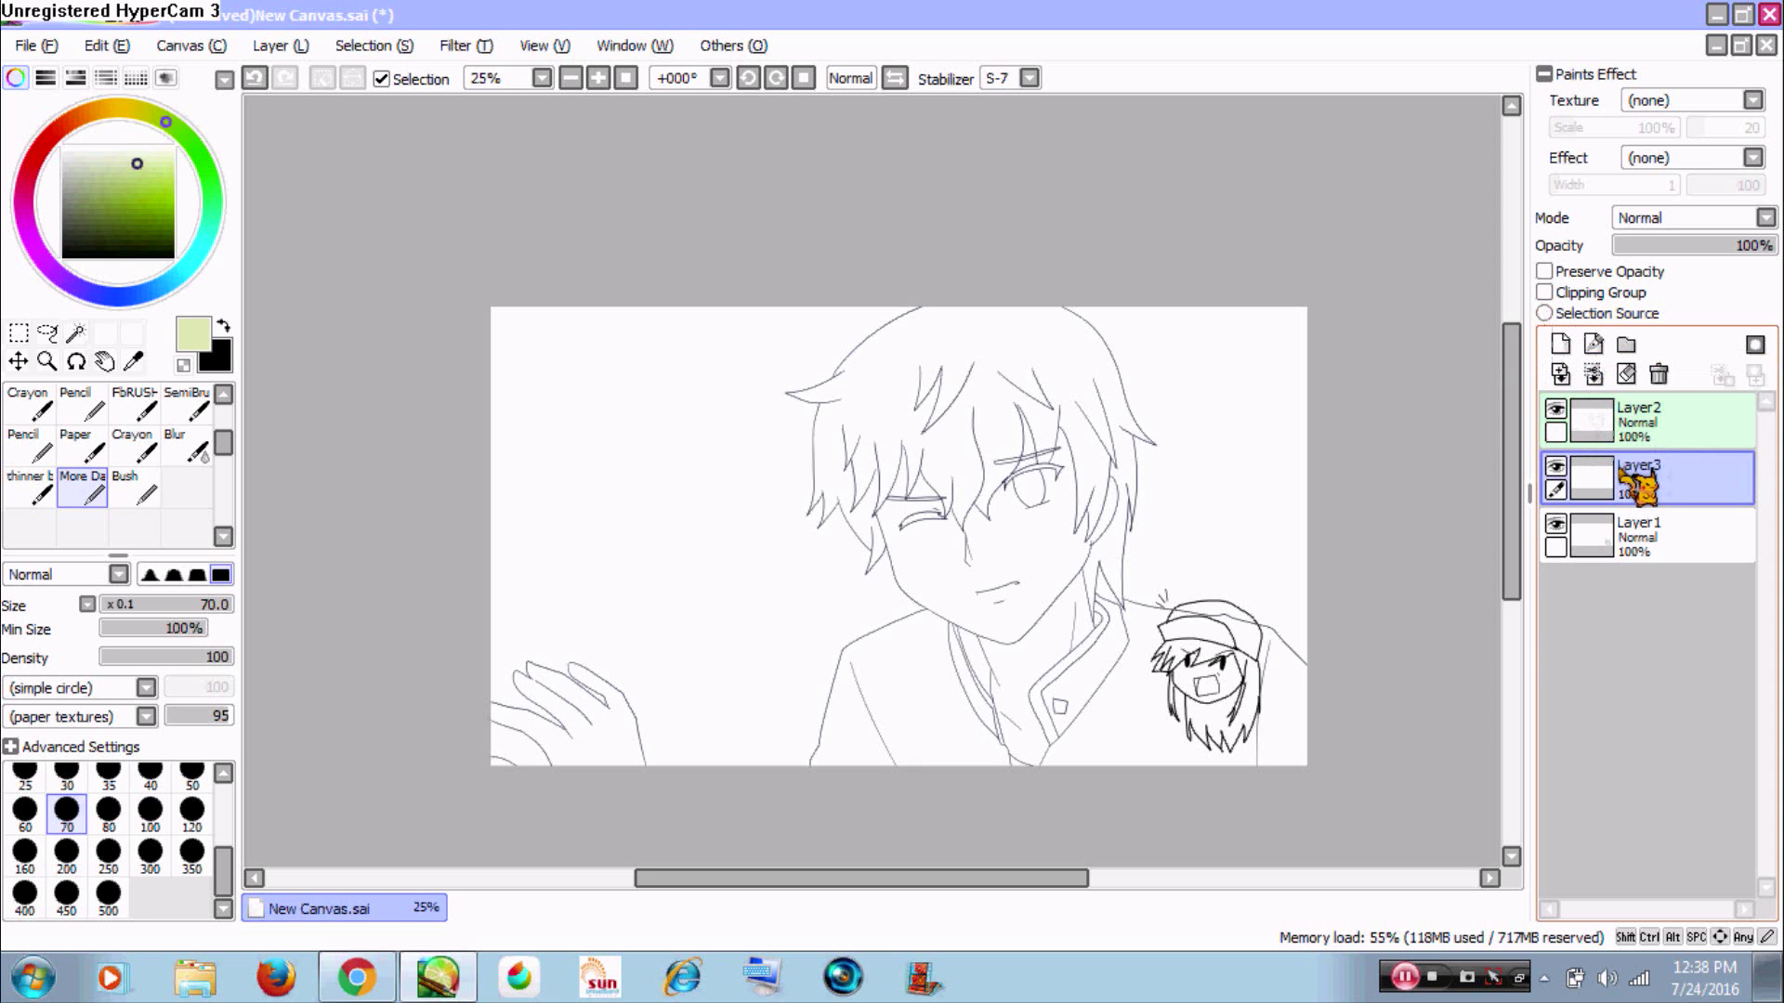
- Select the raised hand and the small separate finger area in the canvas corner with the Magic Wand
left_click(80, 334)
key("z")
left_click_drag(590, 472, 841, 773)
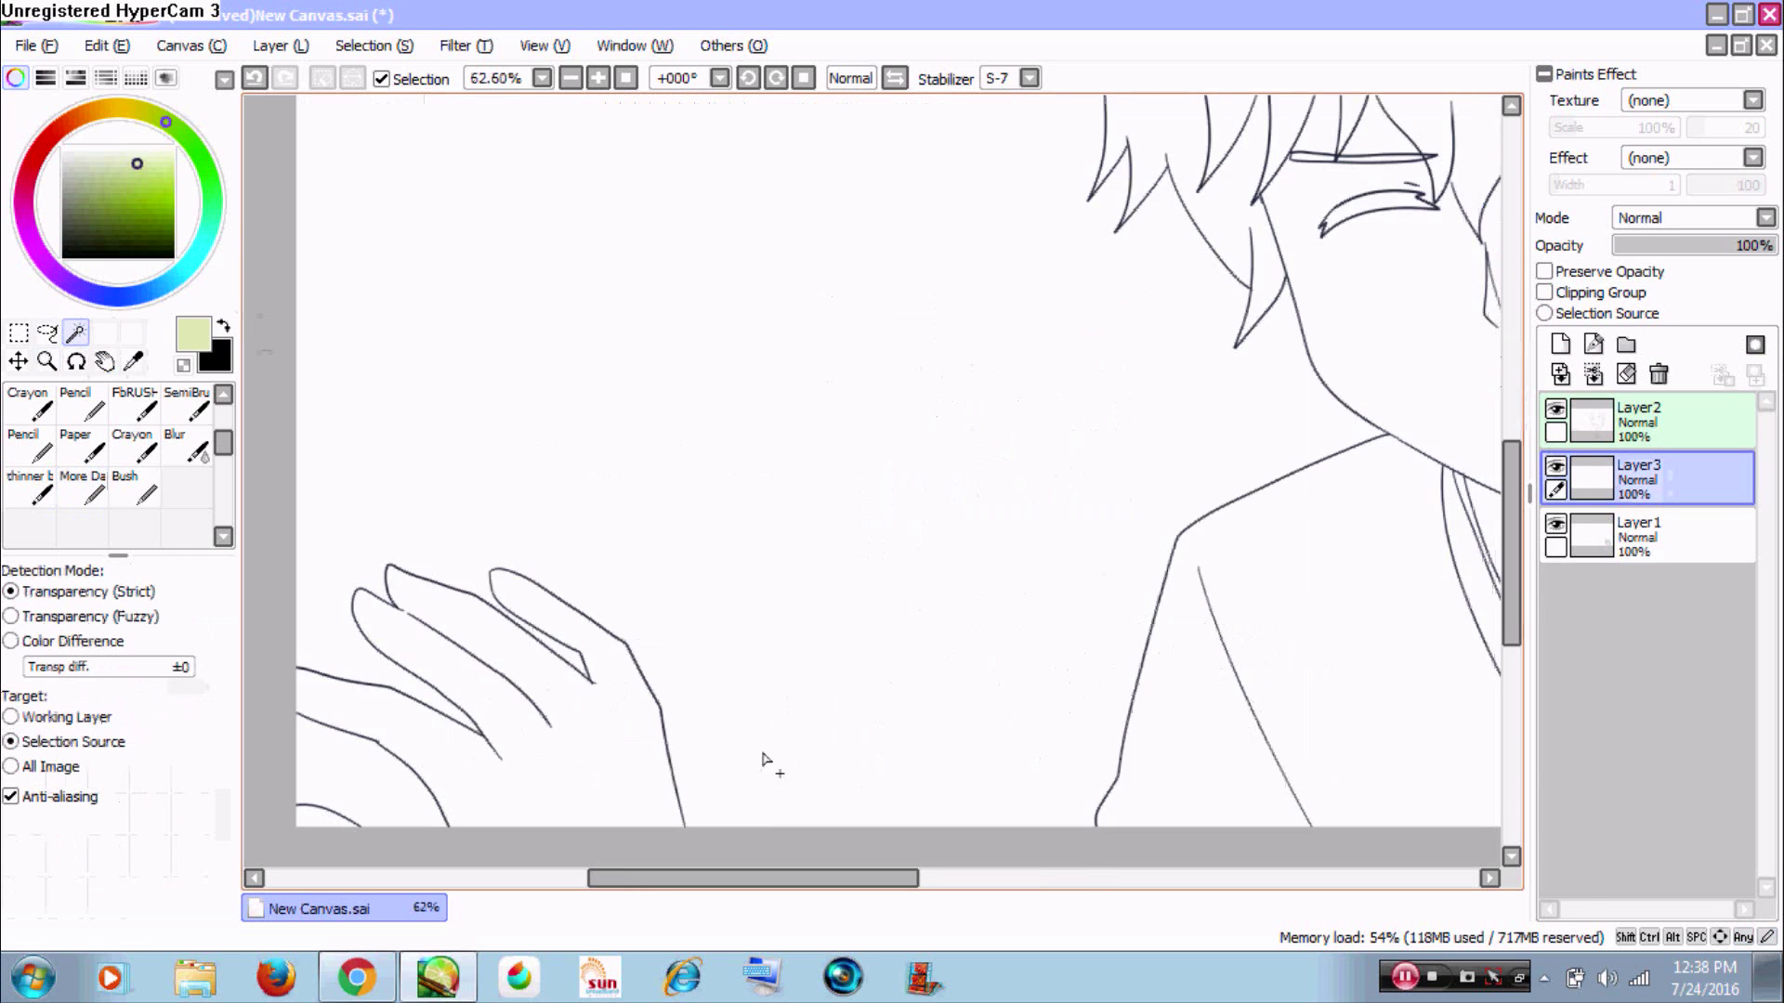
left_click_drag(641, 692, 839, 425)
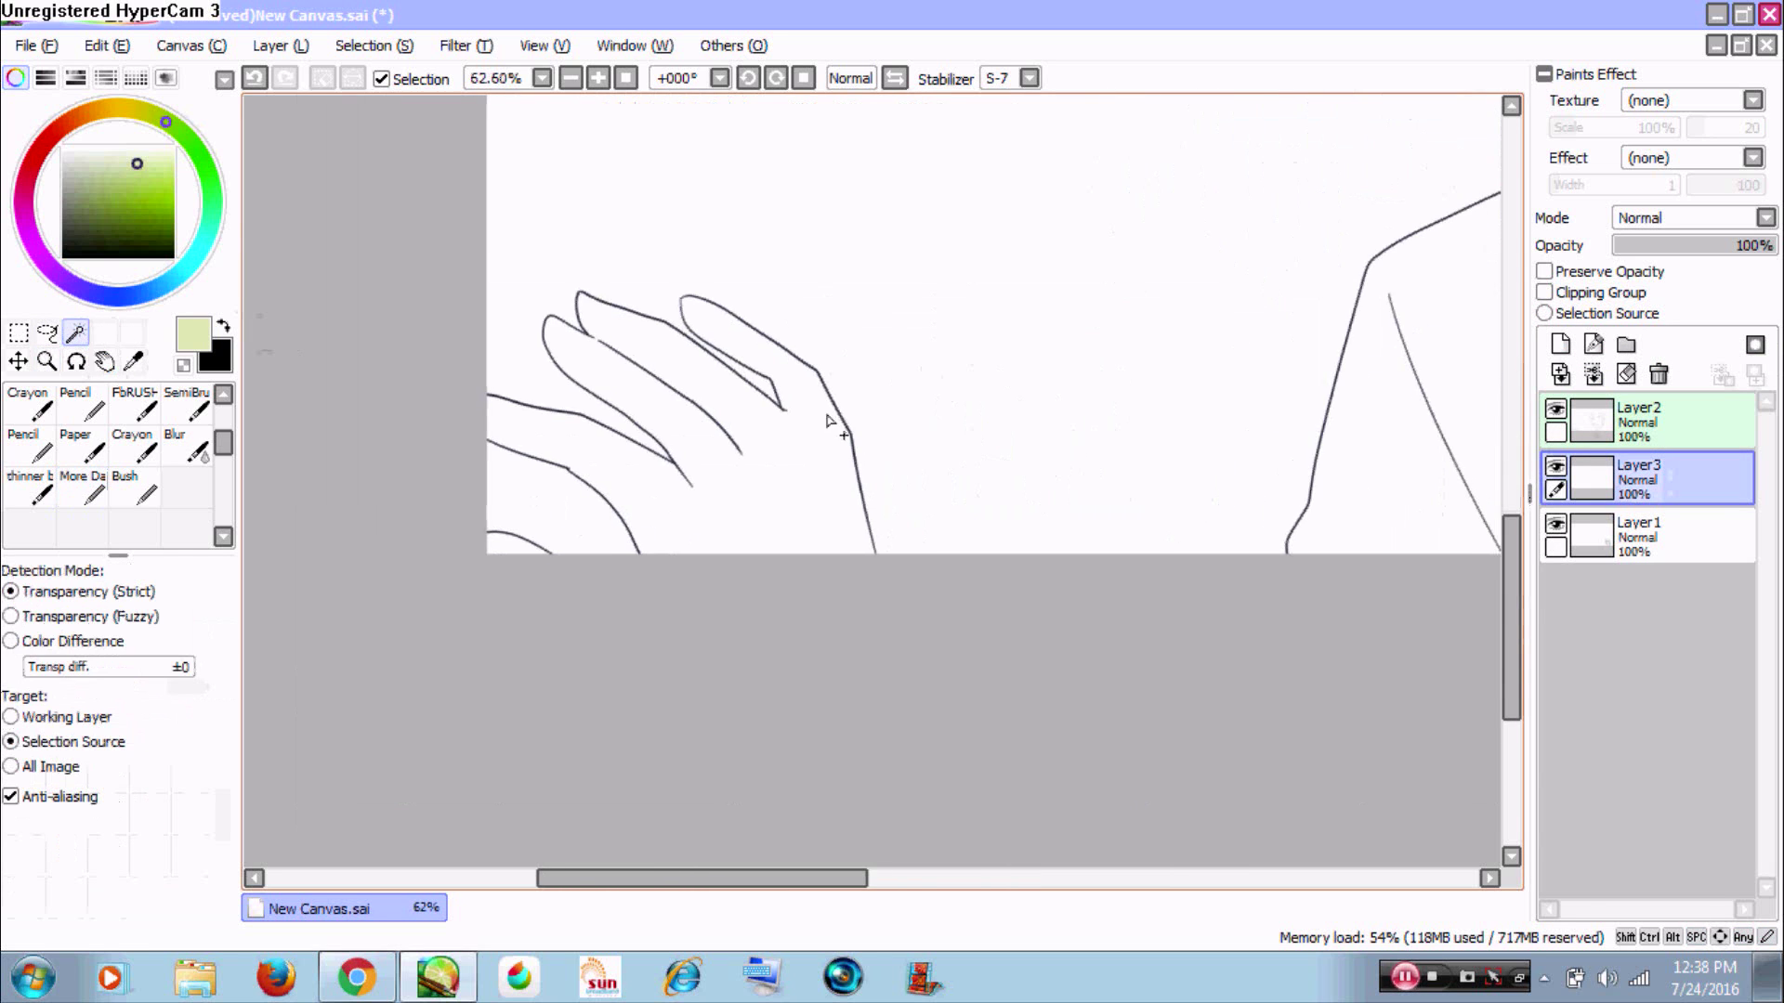
left_click(717, 476)
left_click(517, 549)
left_click_drag(1492, 321, 1339, 401)
left_click_drag(915, 432, 1085, 411)
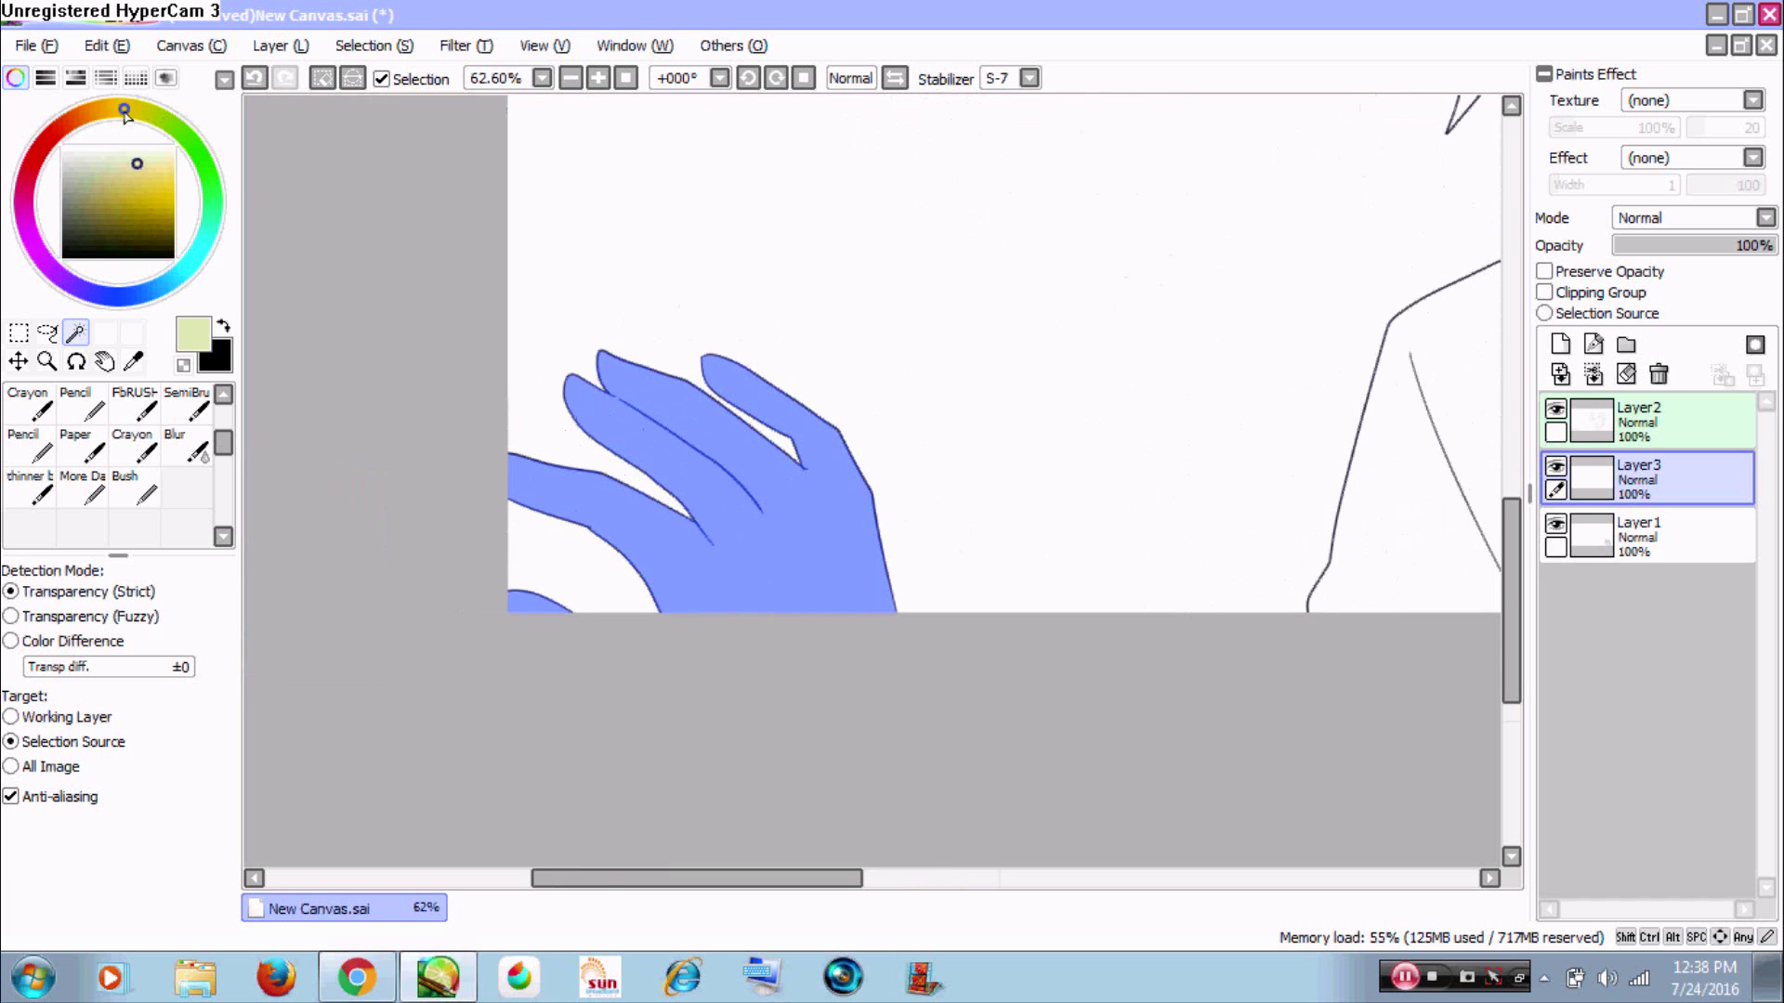
- Set the drawing colour to a light tan orange for the skin
left_click_drag(132, 198, 138, 186)
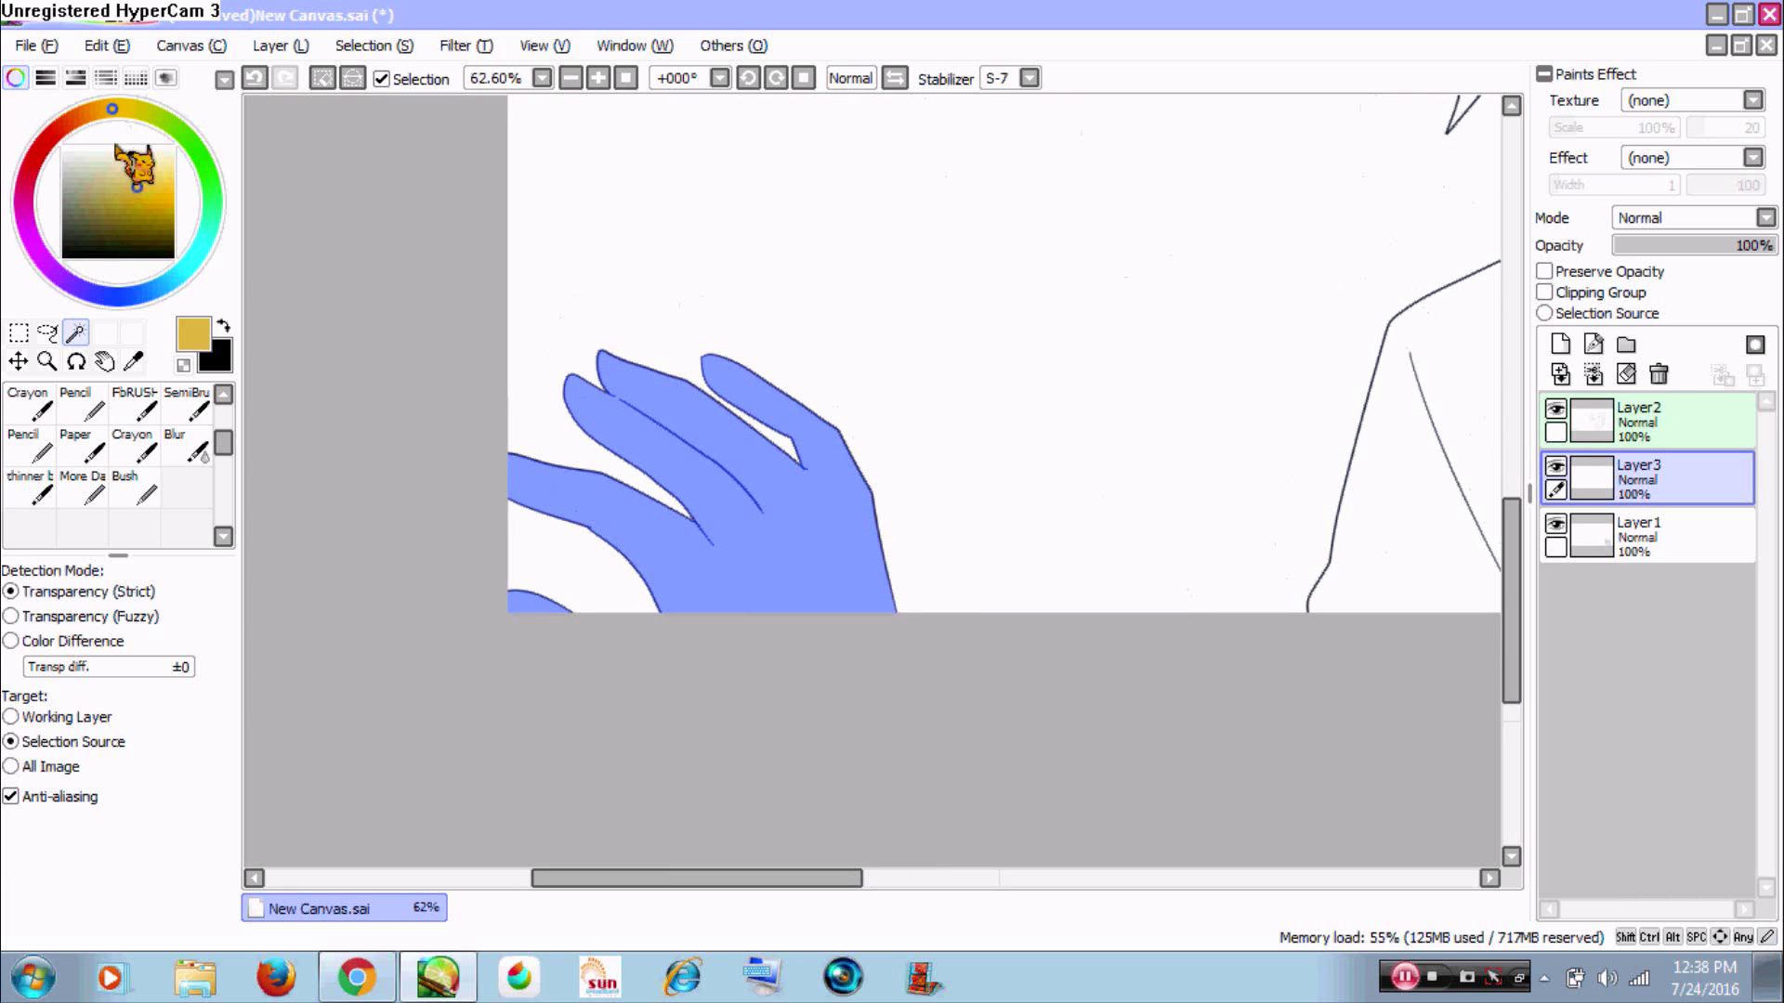
left_click(94, 111)
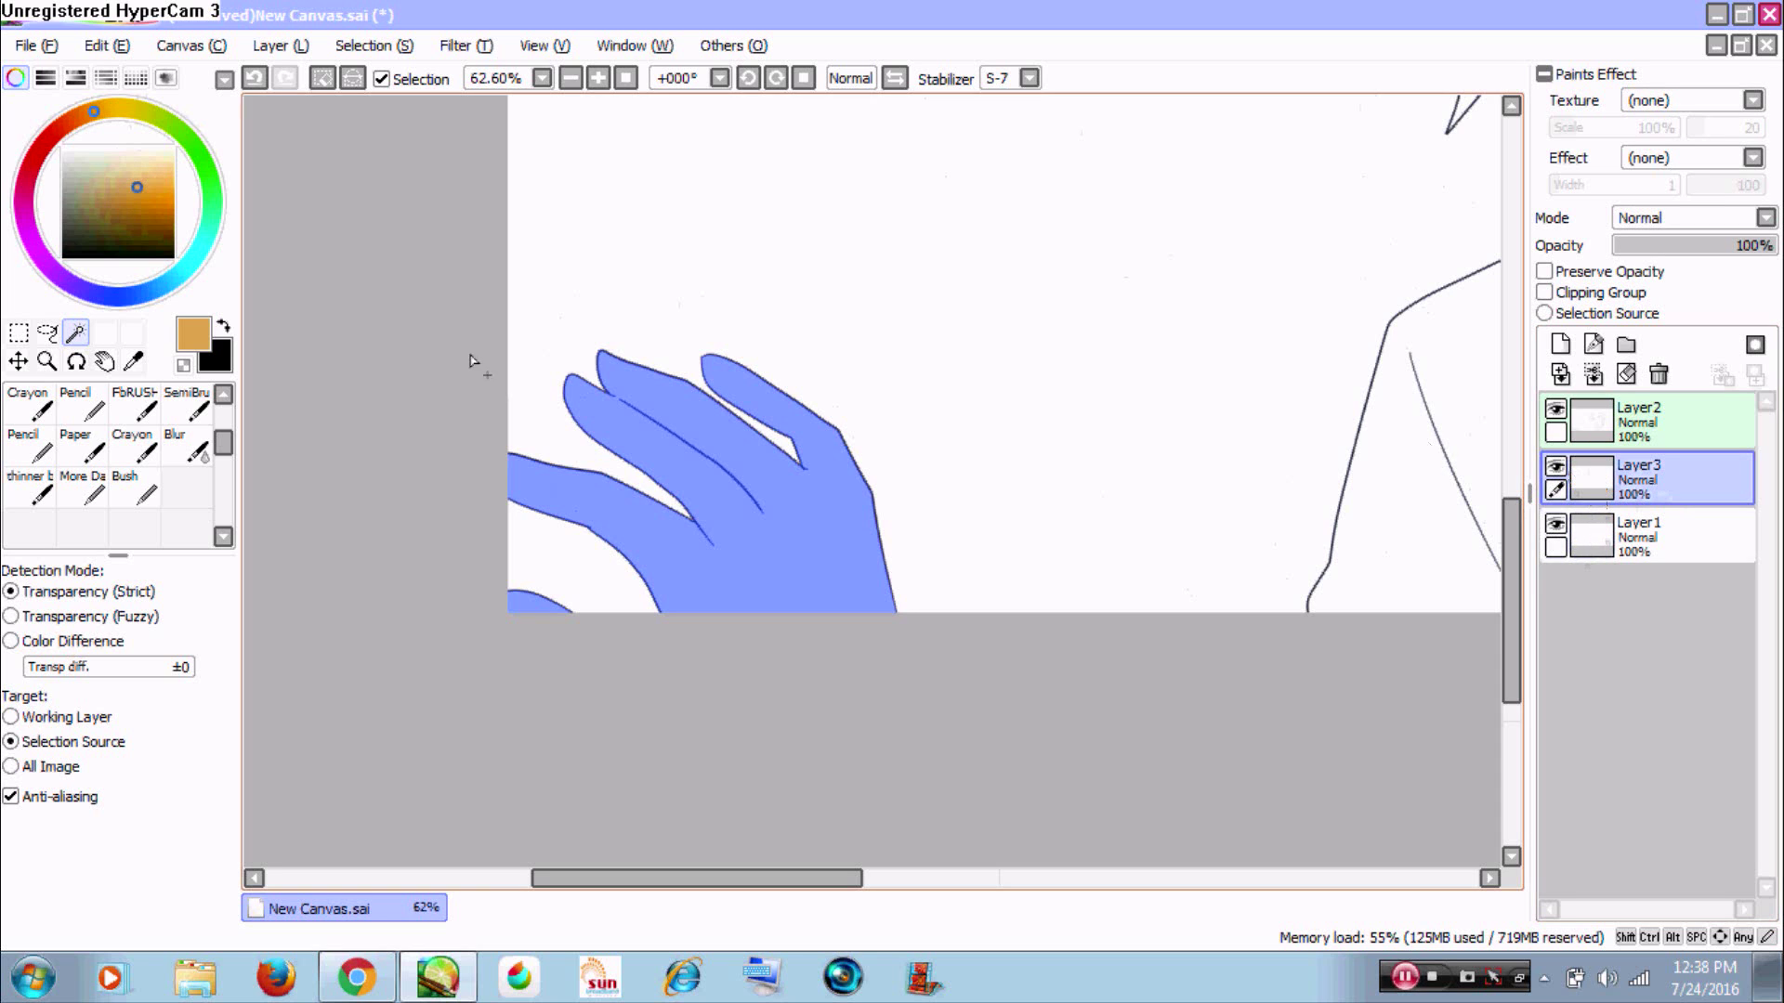
left_click(124, 164)
left_click(137, 175)
- Paint the whole selected hand tan with the "More Da" brush
left_click(93, 490)
mouse_move(748, 316)
left_mouse_down()
mouse_move(576, 641)
mouse_move(536, 658)
mouse_move(605, 414)
mouse_move(502, 658)
mouse_move(637, 275)
left_mouse_up()
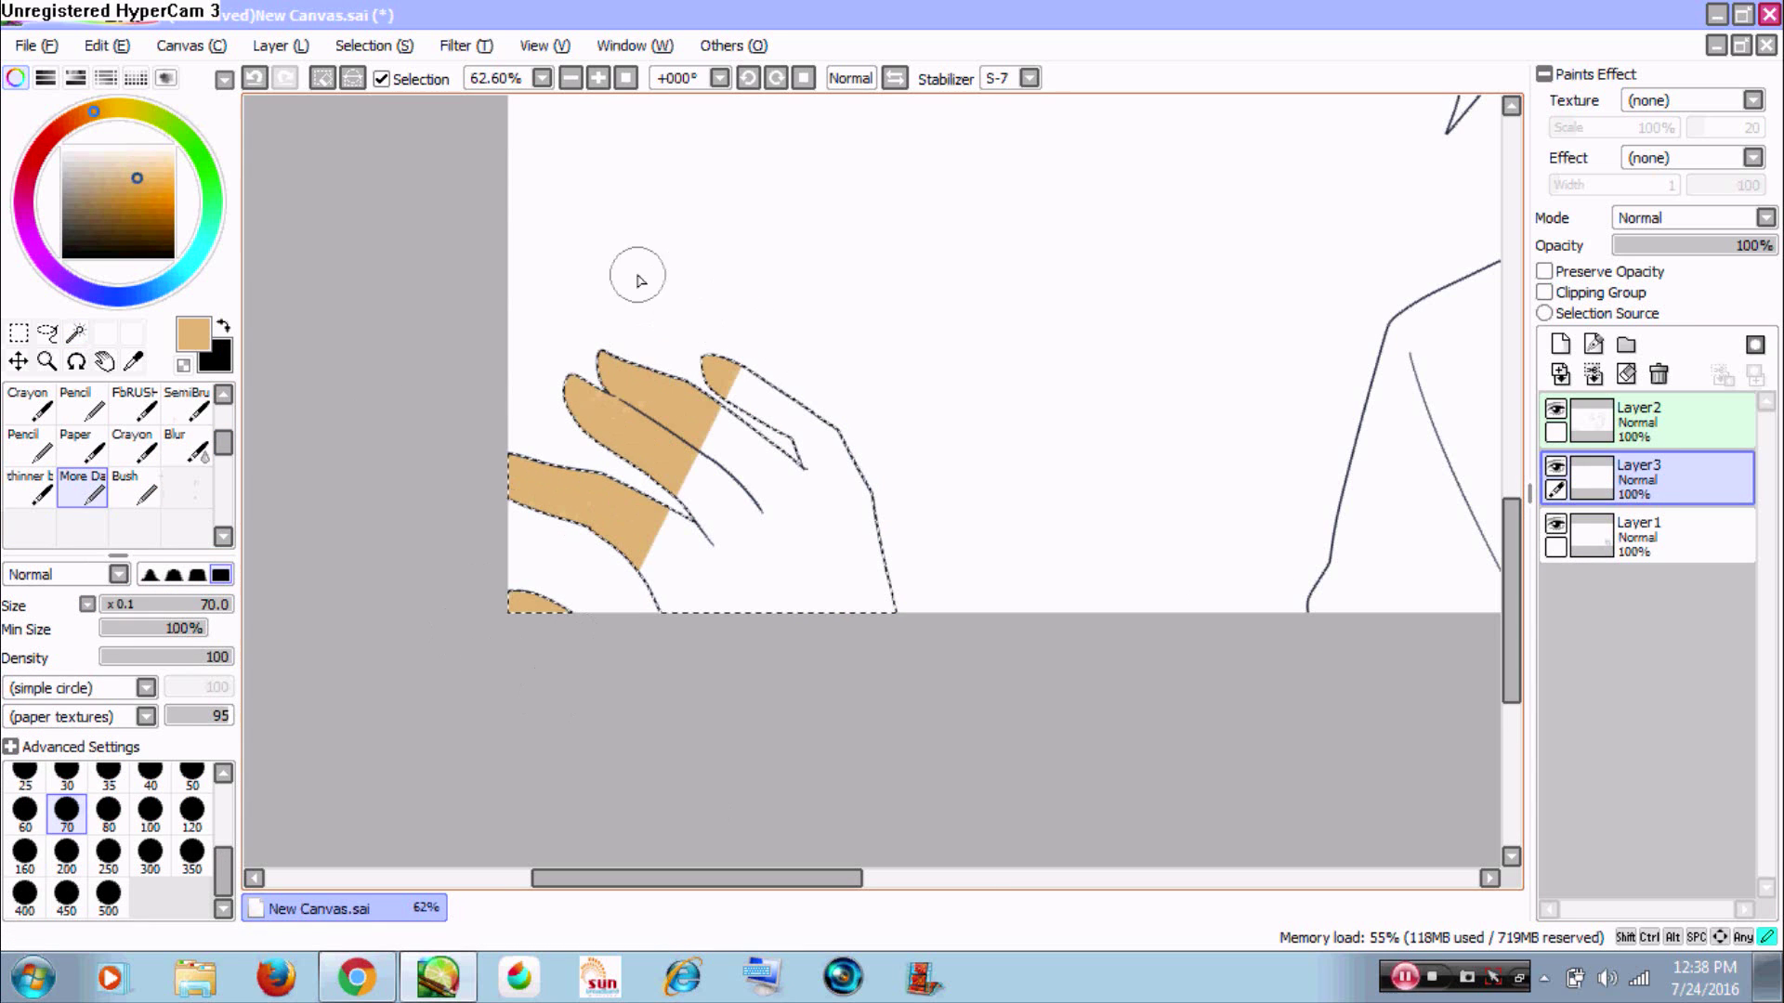
mouse_move(811, 260)
left_mouse_down()
mouse_move(580, 635)
mouse_move(818, 286)
mouse_move(696, 527)
mouse_move(682, 599)
mouse_move(869, 284)
mouse_move(691, 697)
mouse_move(877, 361)
mouse_move(739, 704)
mouse_move(863, 358)
mouse_move(761, 731)
mouse_move(884, 318)
mouse_move(906, 362)
left_mouse_up()
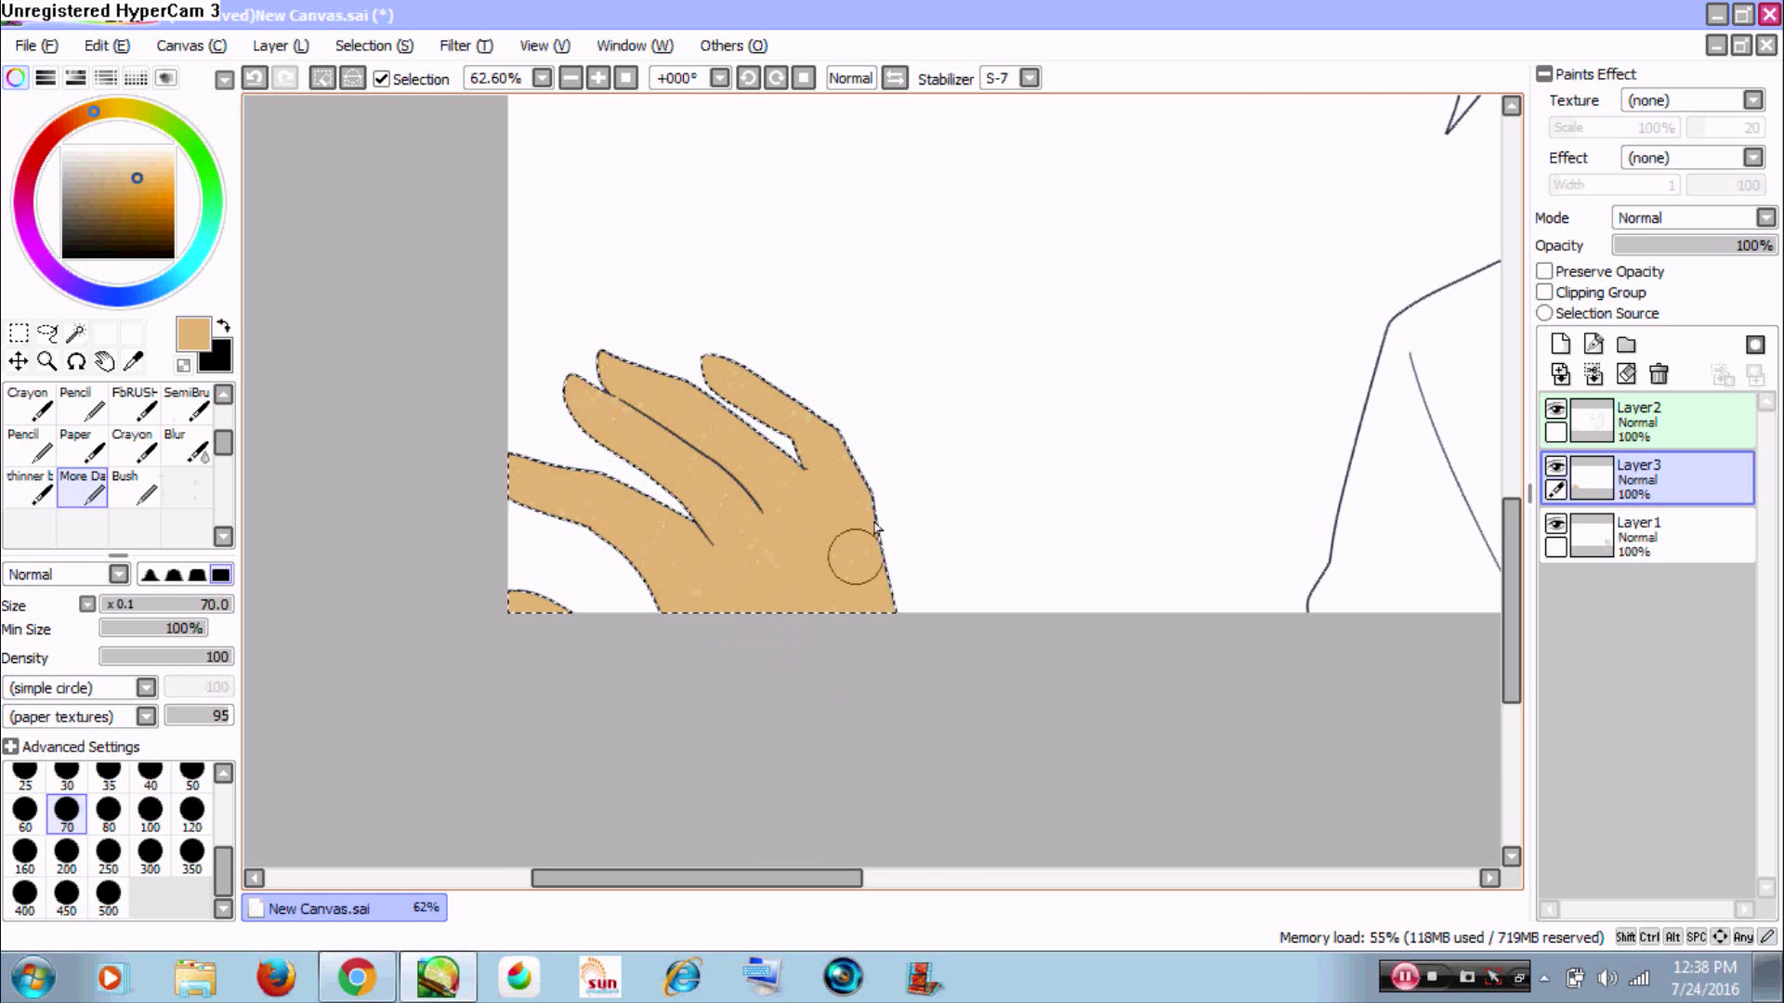
left_click(892, 507, "ctrl+alt")
left_click_drag(936, 484, 822, 532)
left_click_drag(549, 390, 816, 696)
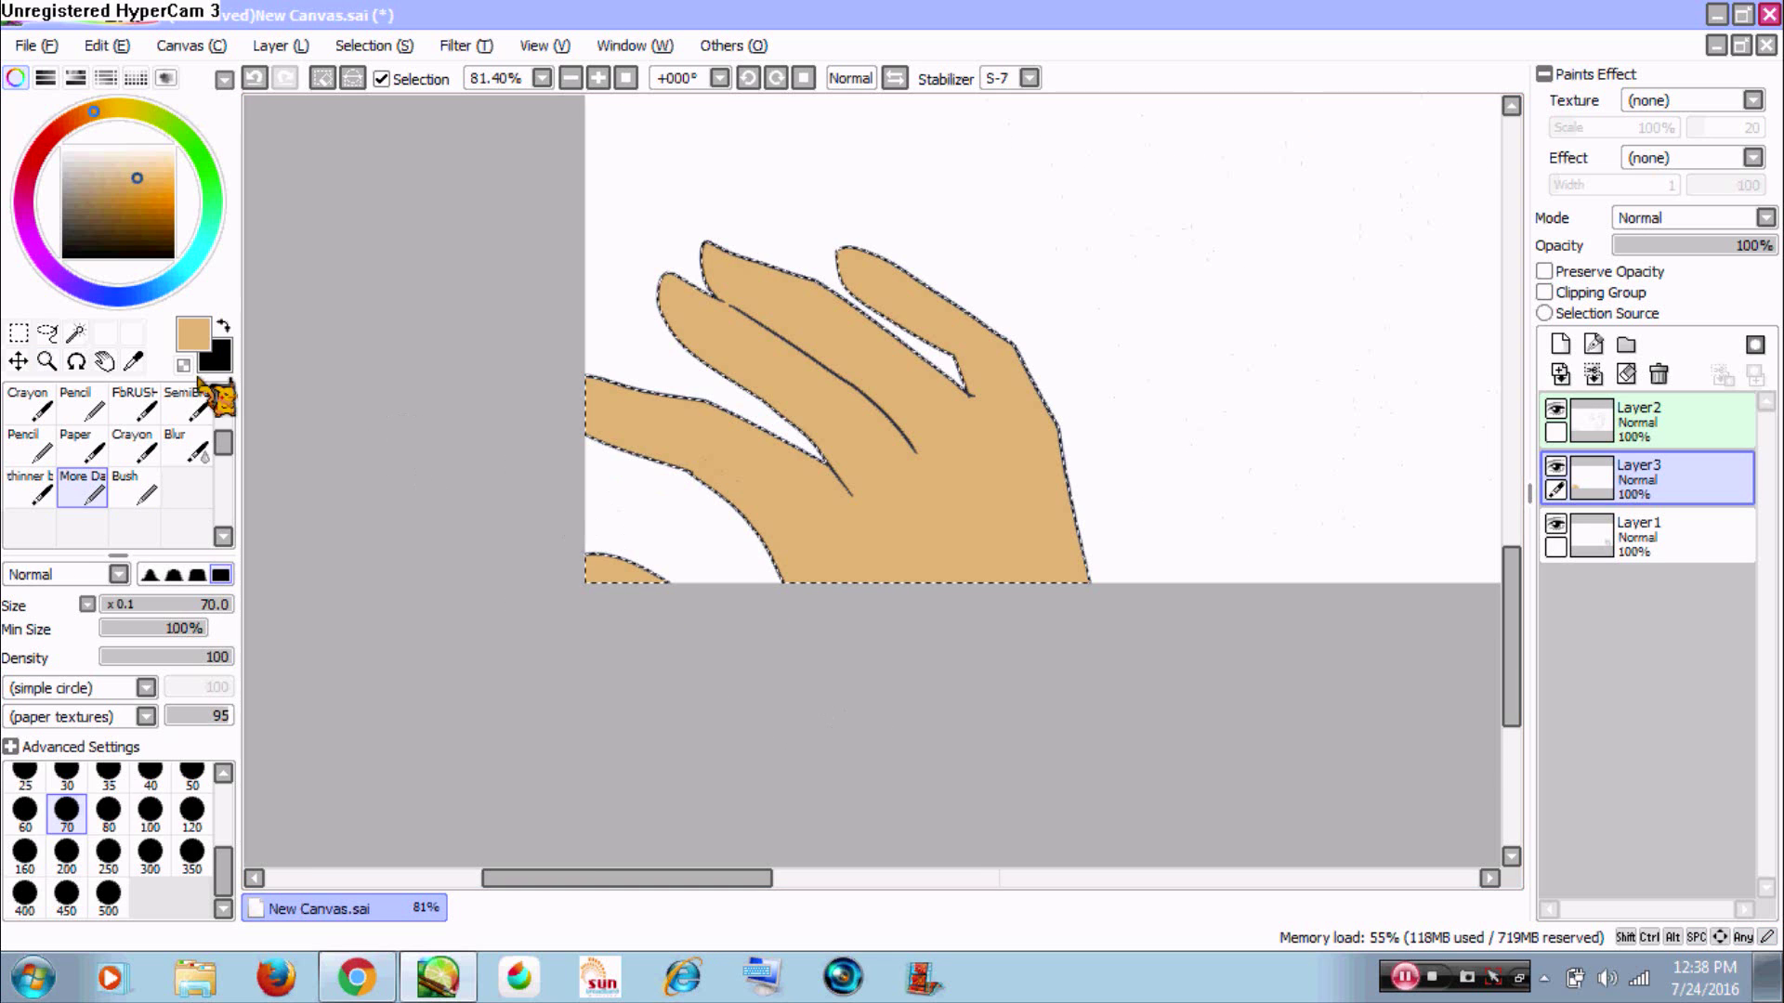
- Choose the Magic Wand and examine the painted hand's selection edges up close, ending on the full figure
left_click(75, 332)
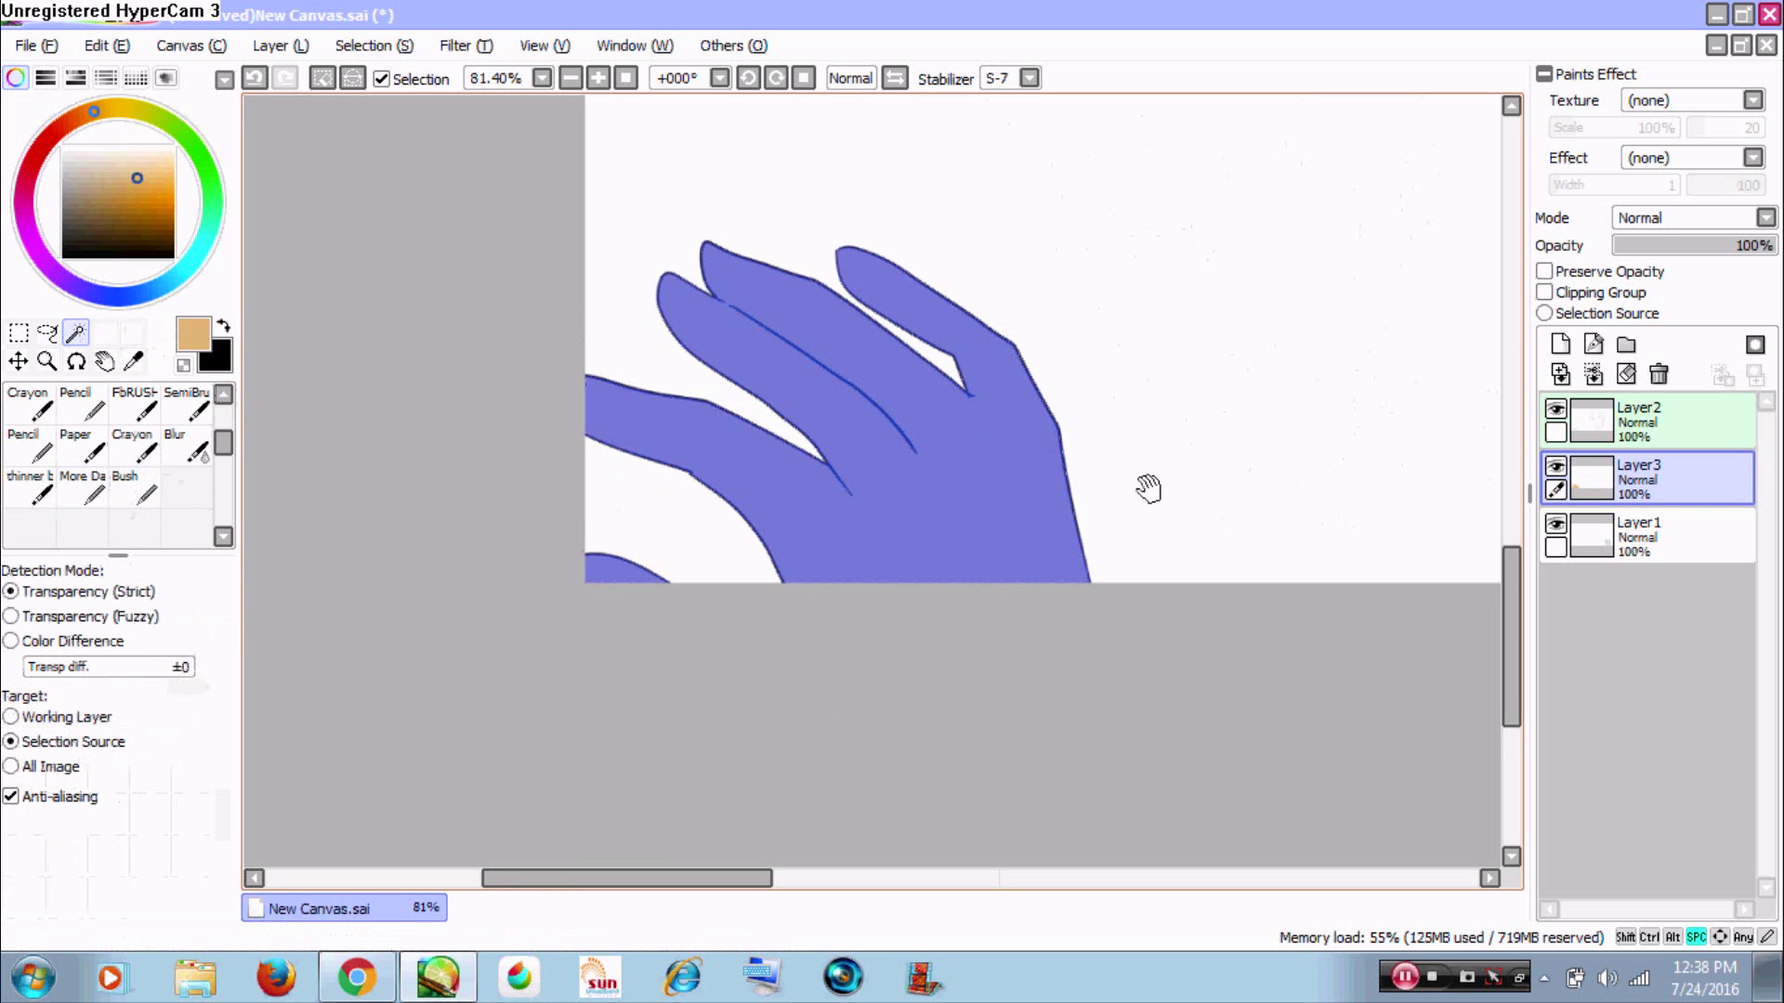
left_click_drag(1148, 488, 793, 544)
left_click(834, 544, "ctrl+alt")
left_click(864, 498, "ctrl+alt")
left_click_drag(1043, 465, 811, 697)
left_click_drag(864, 581, 1134, 395)
left_click_drag(482, 374, 948, 738)
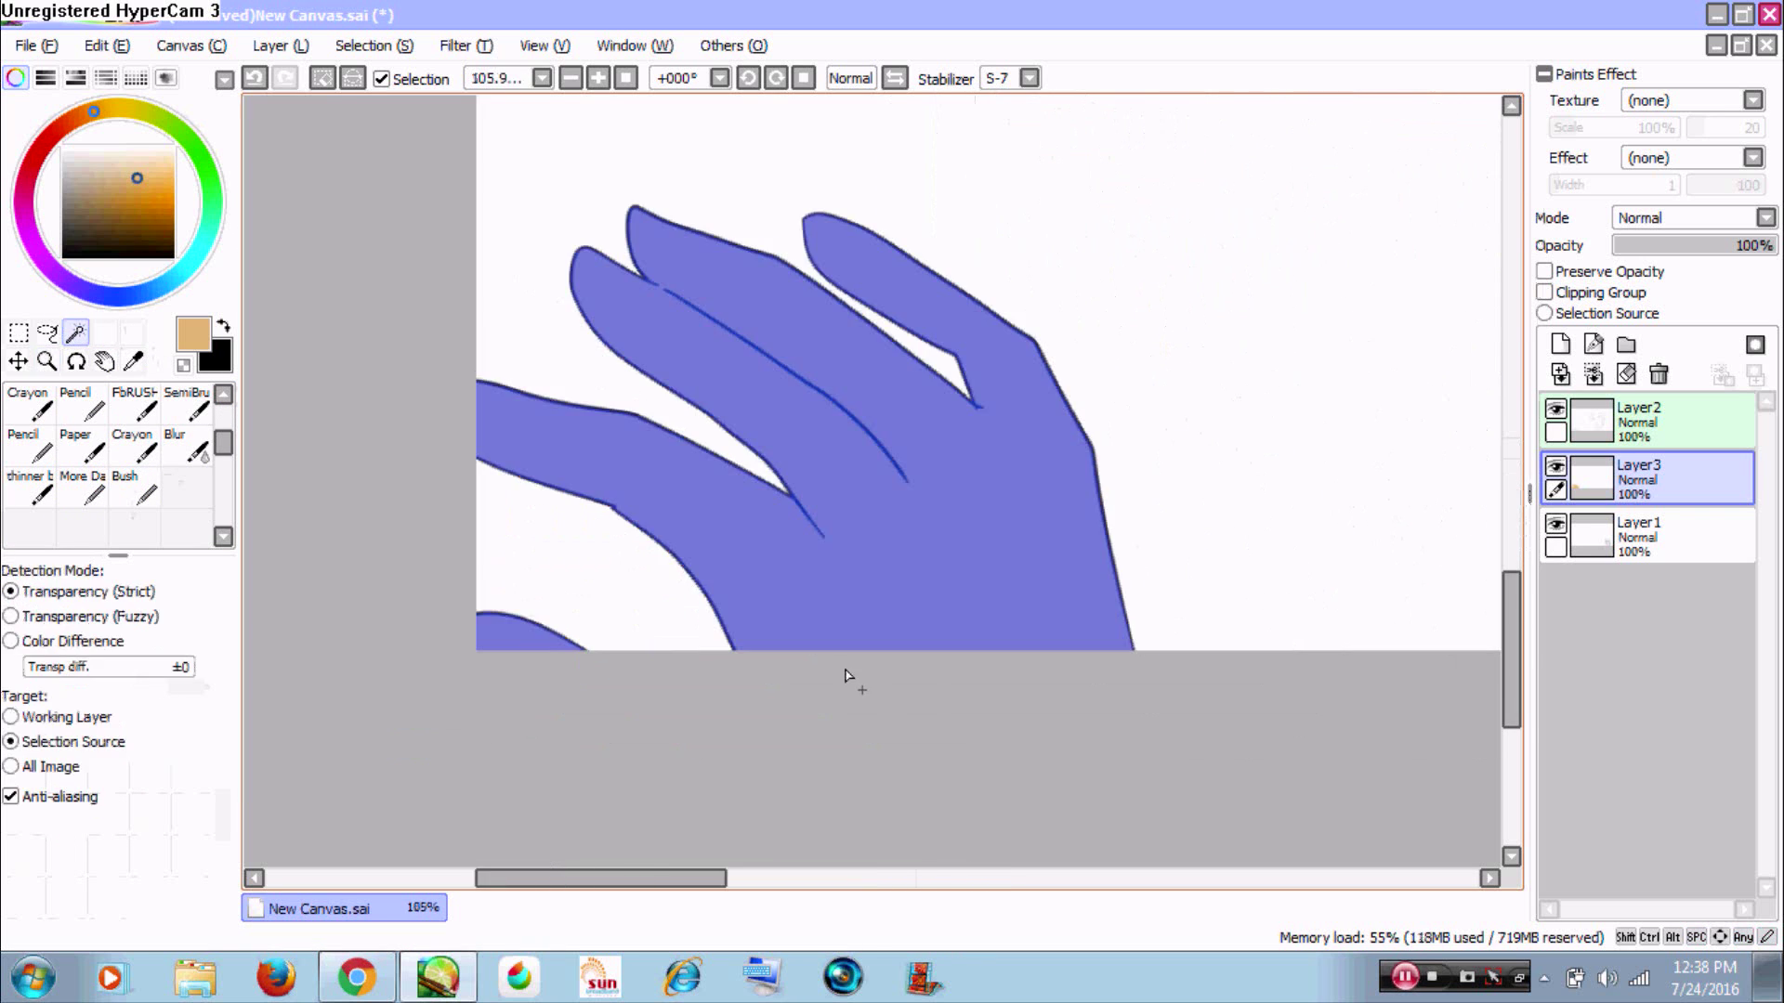
left_click_drag(696, 561, 769, 424)
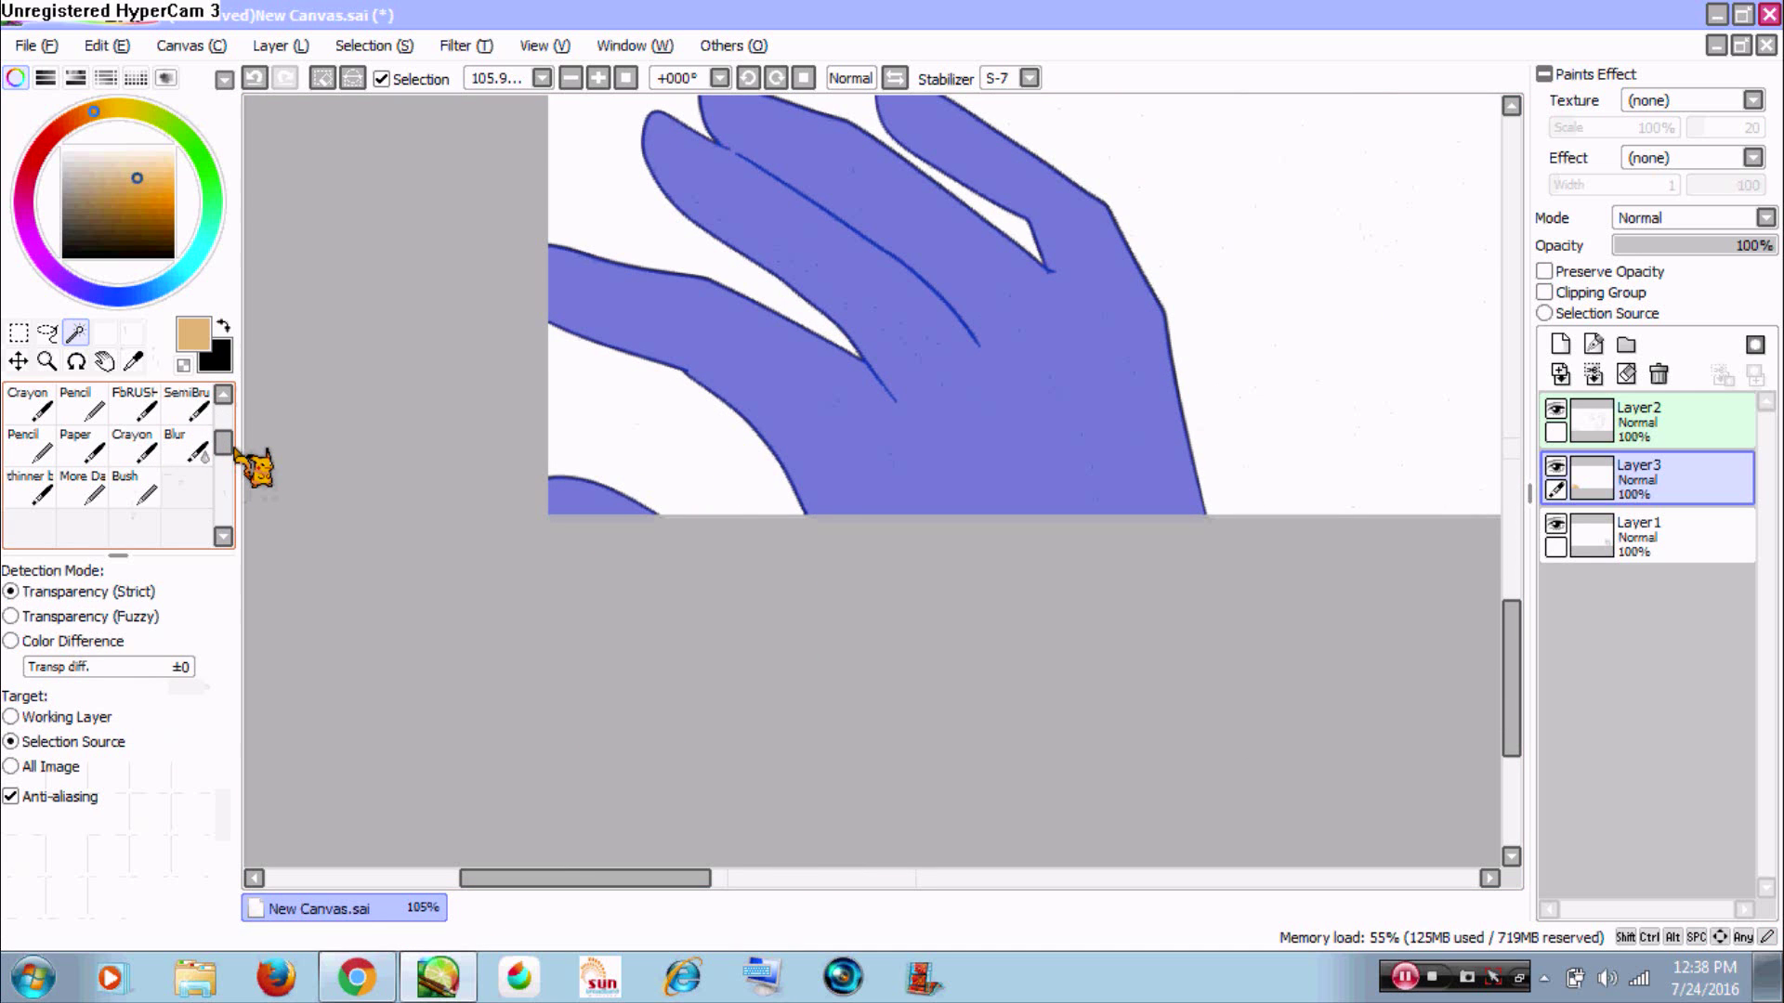
left_click(1038, 415, "ctrl+alt")
left_click(1037, 415, "ctrl+alt")
left_click(1038, 416, "ctrl+alt")
left_click(1037, 415, "ctrl+alt")
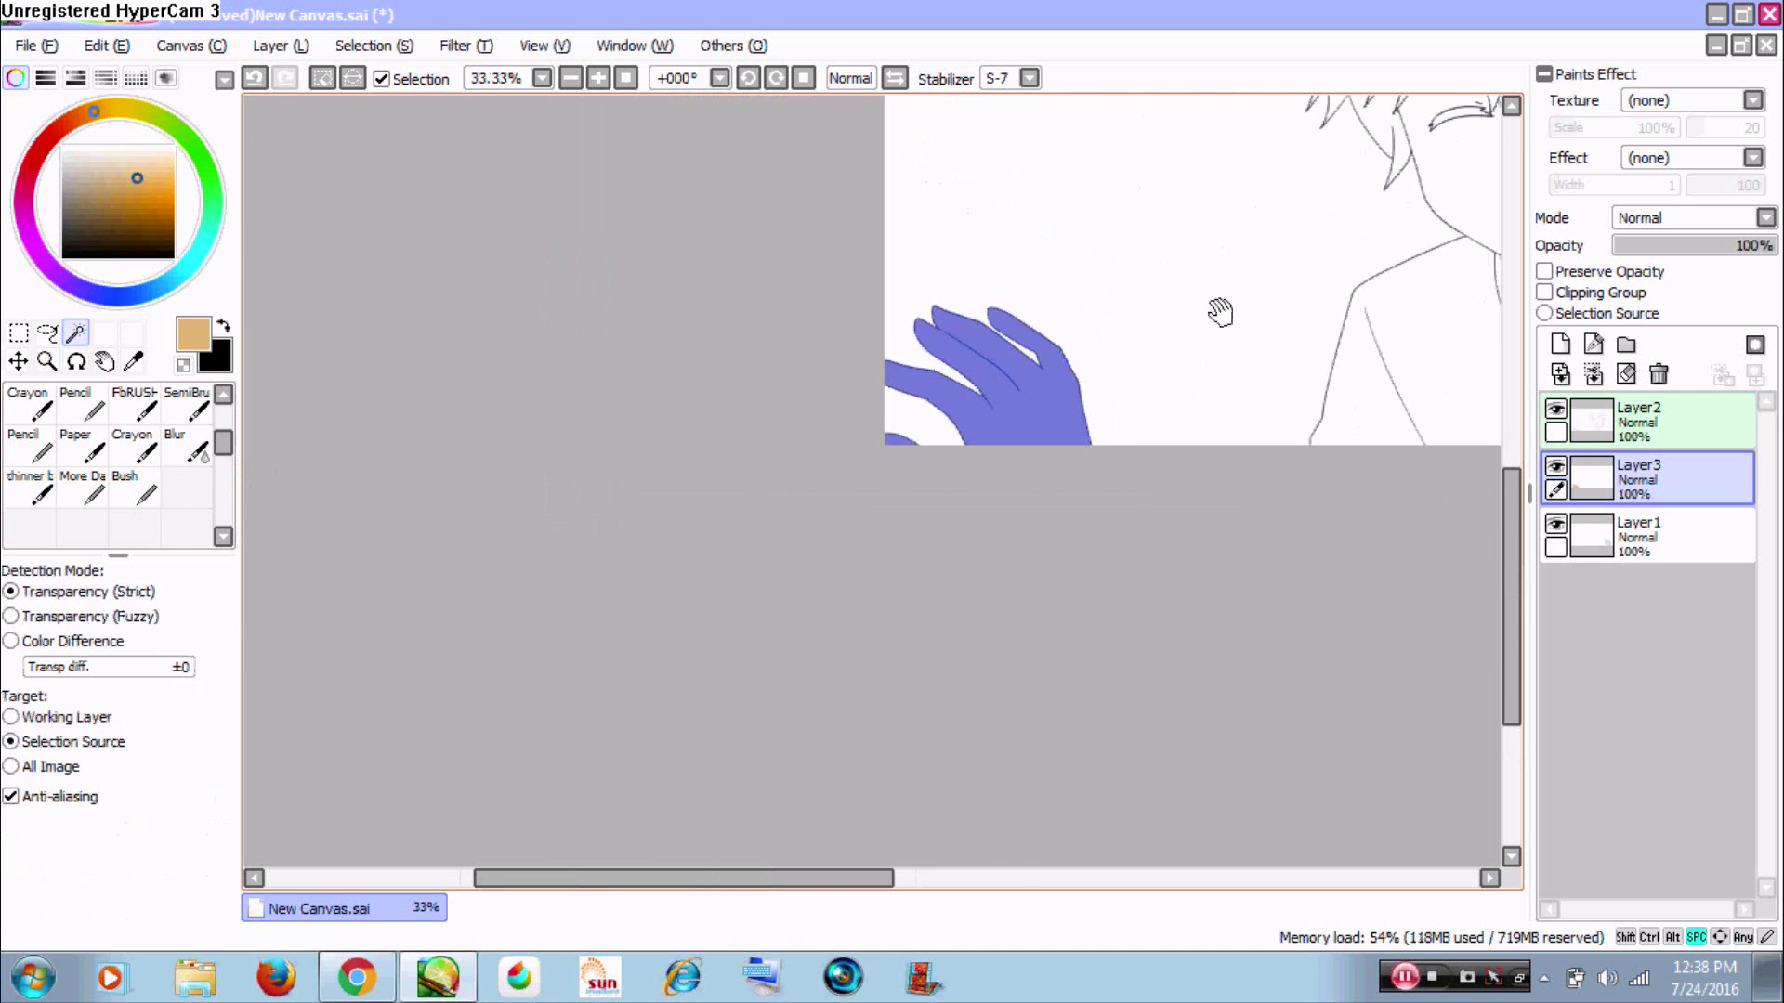
left_click_drag(1222, 313, 845, 528)
left_click_drag(725, 486, 789, 450)
left_click_drag(910, 327, 591, 474)
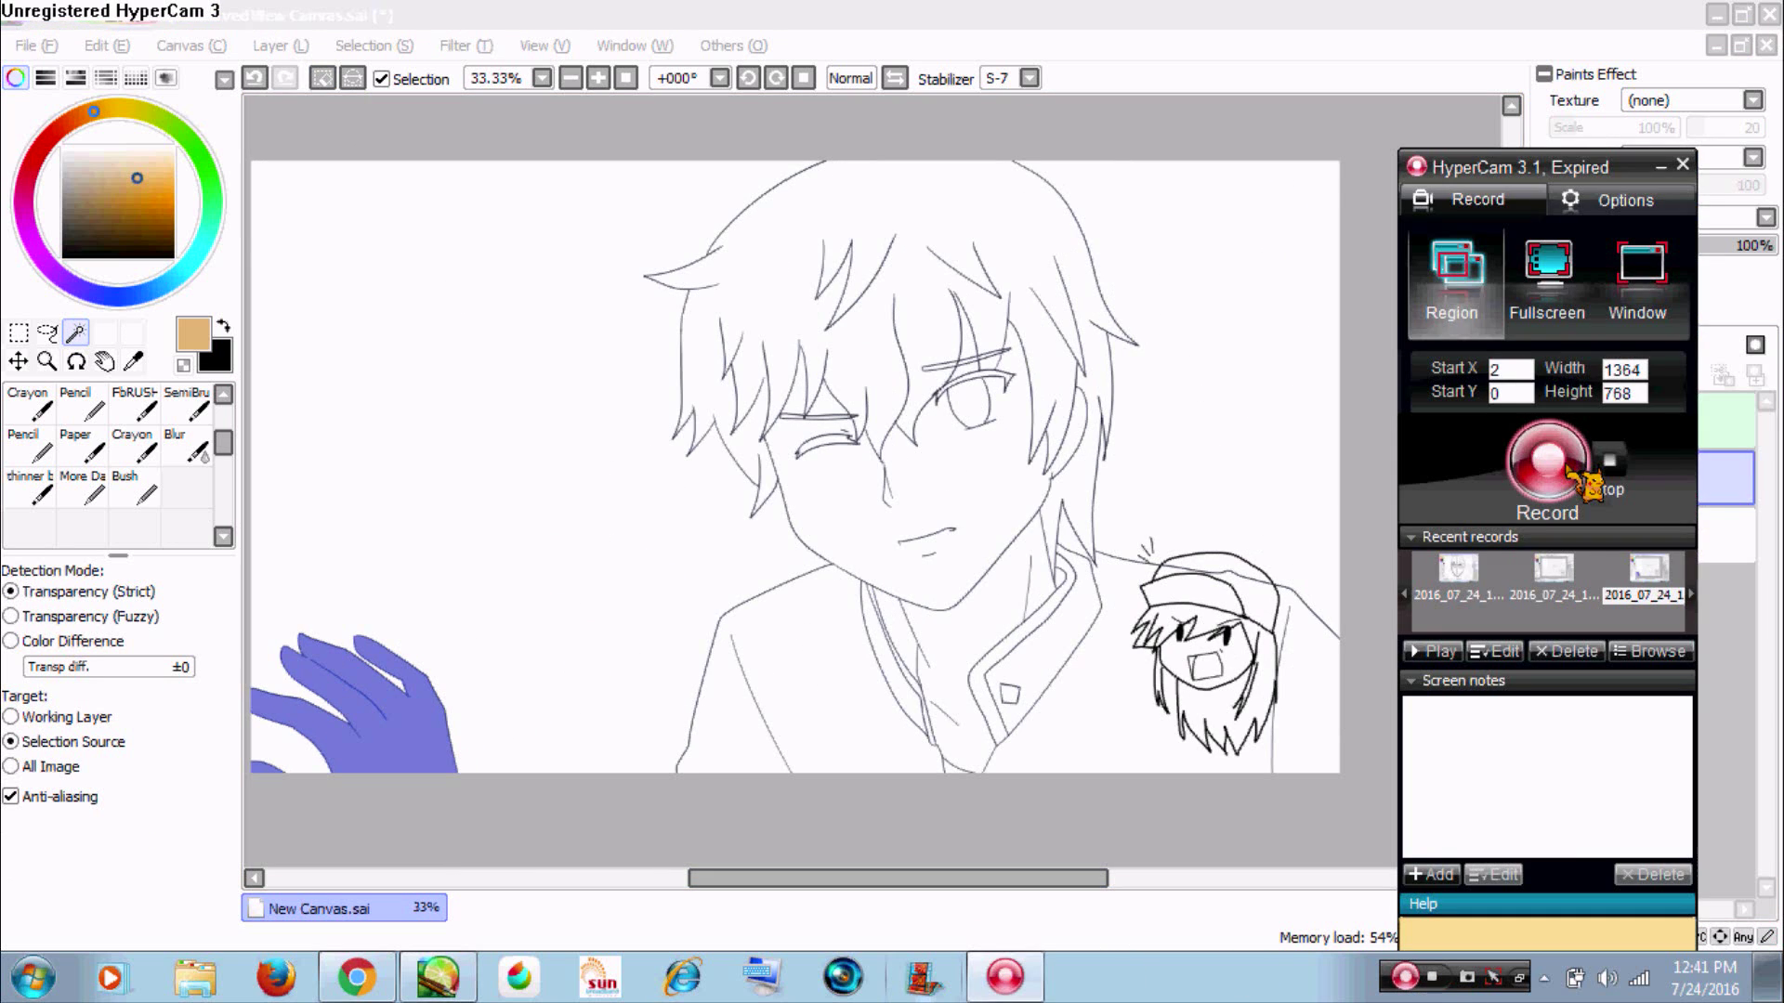
left_click(1575, 472)
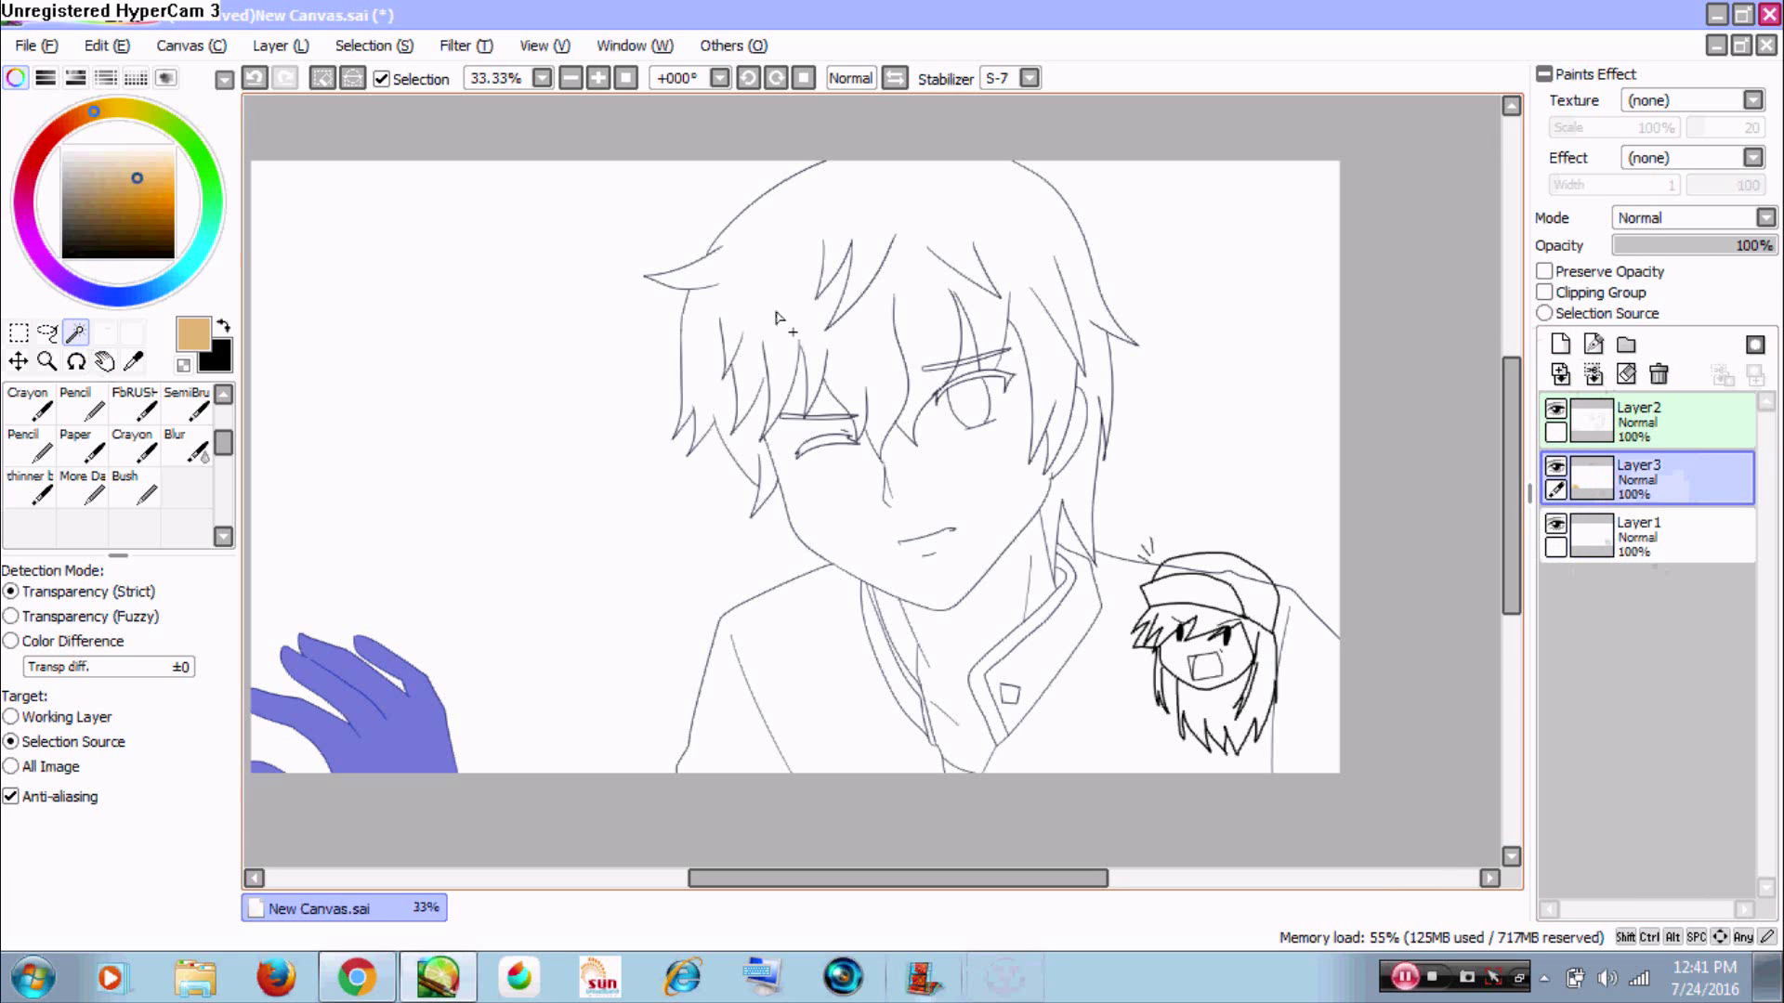
- Add the character's entire hair area to the selection with the Magic Wand and check the fringe edges
left_click(849, 357)
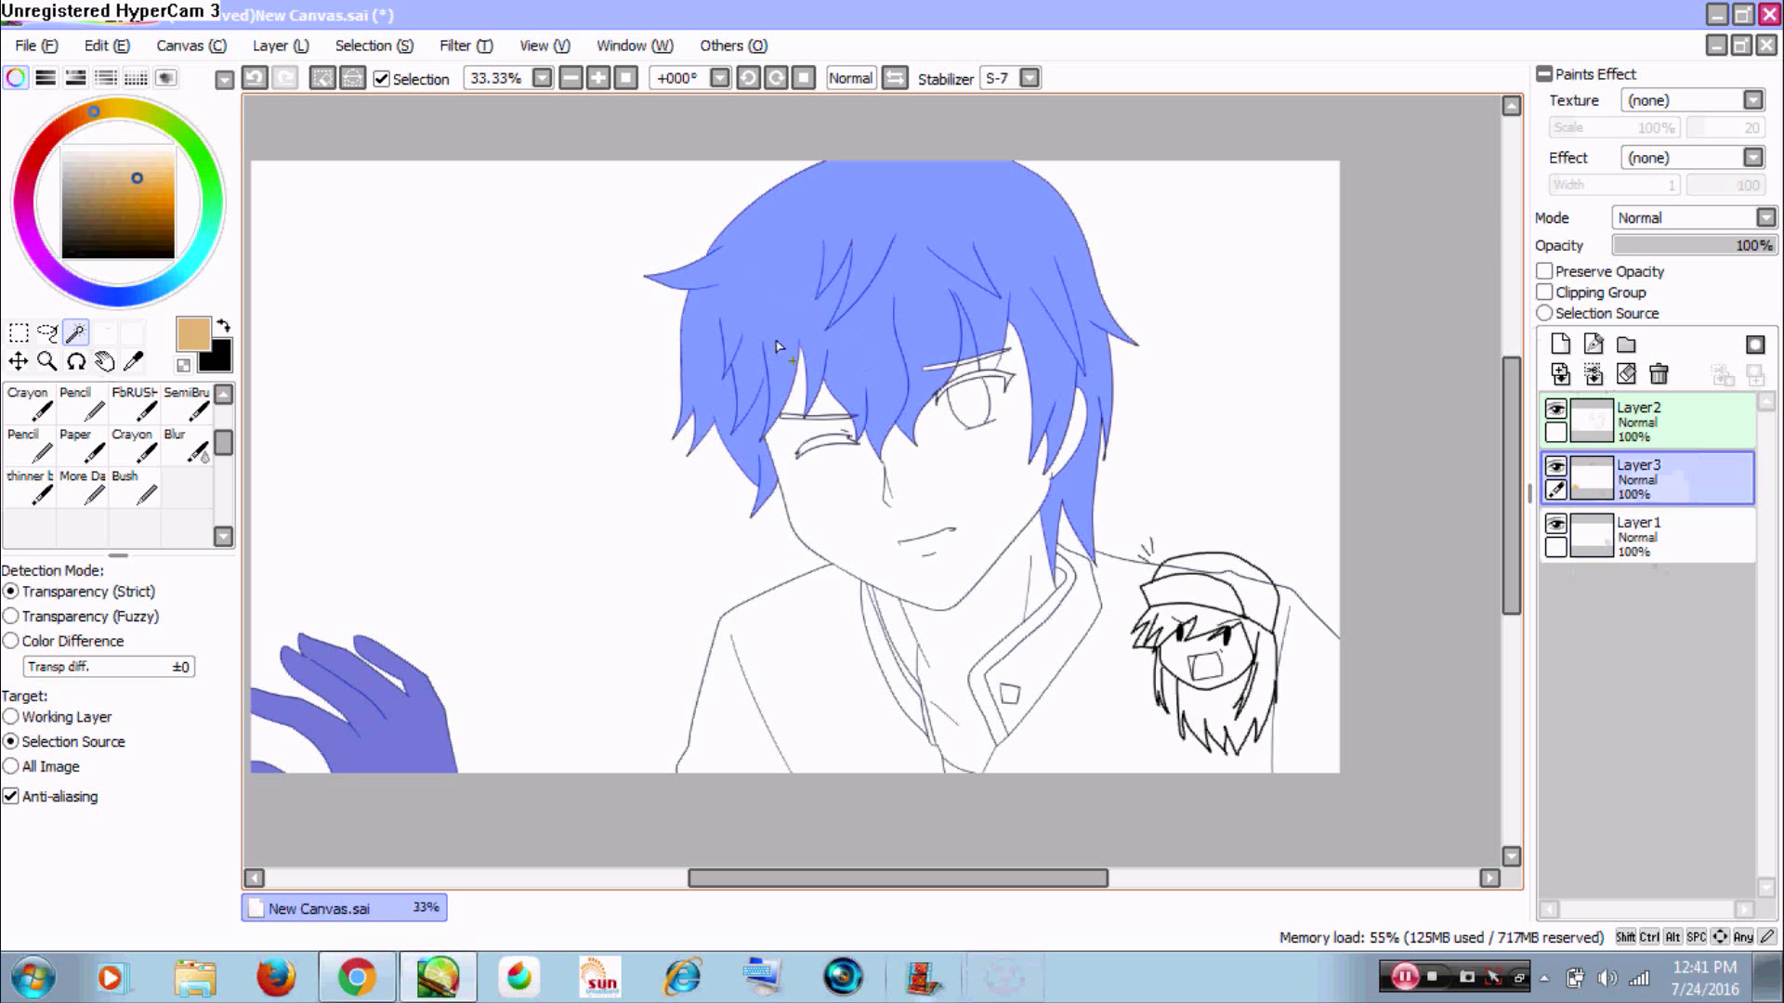
key("z")
left_click_drag(729, 277, 956, 508)
key("space")
left_click_drag(899, 422, 829, 501)
key("z")
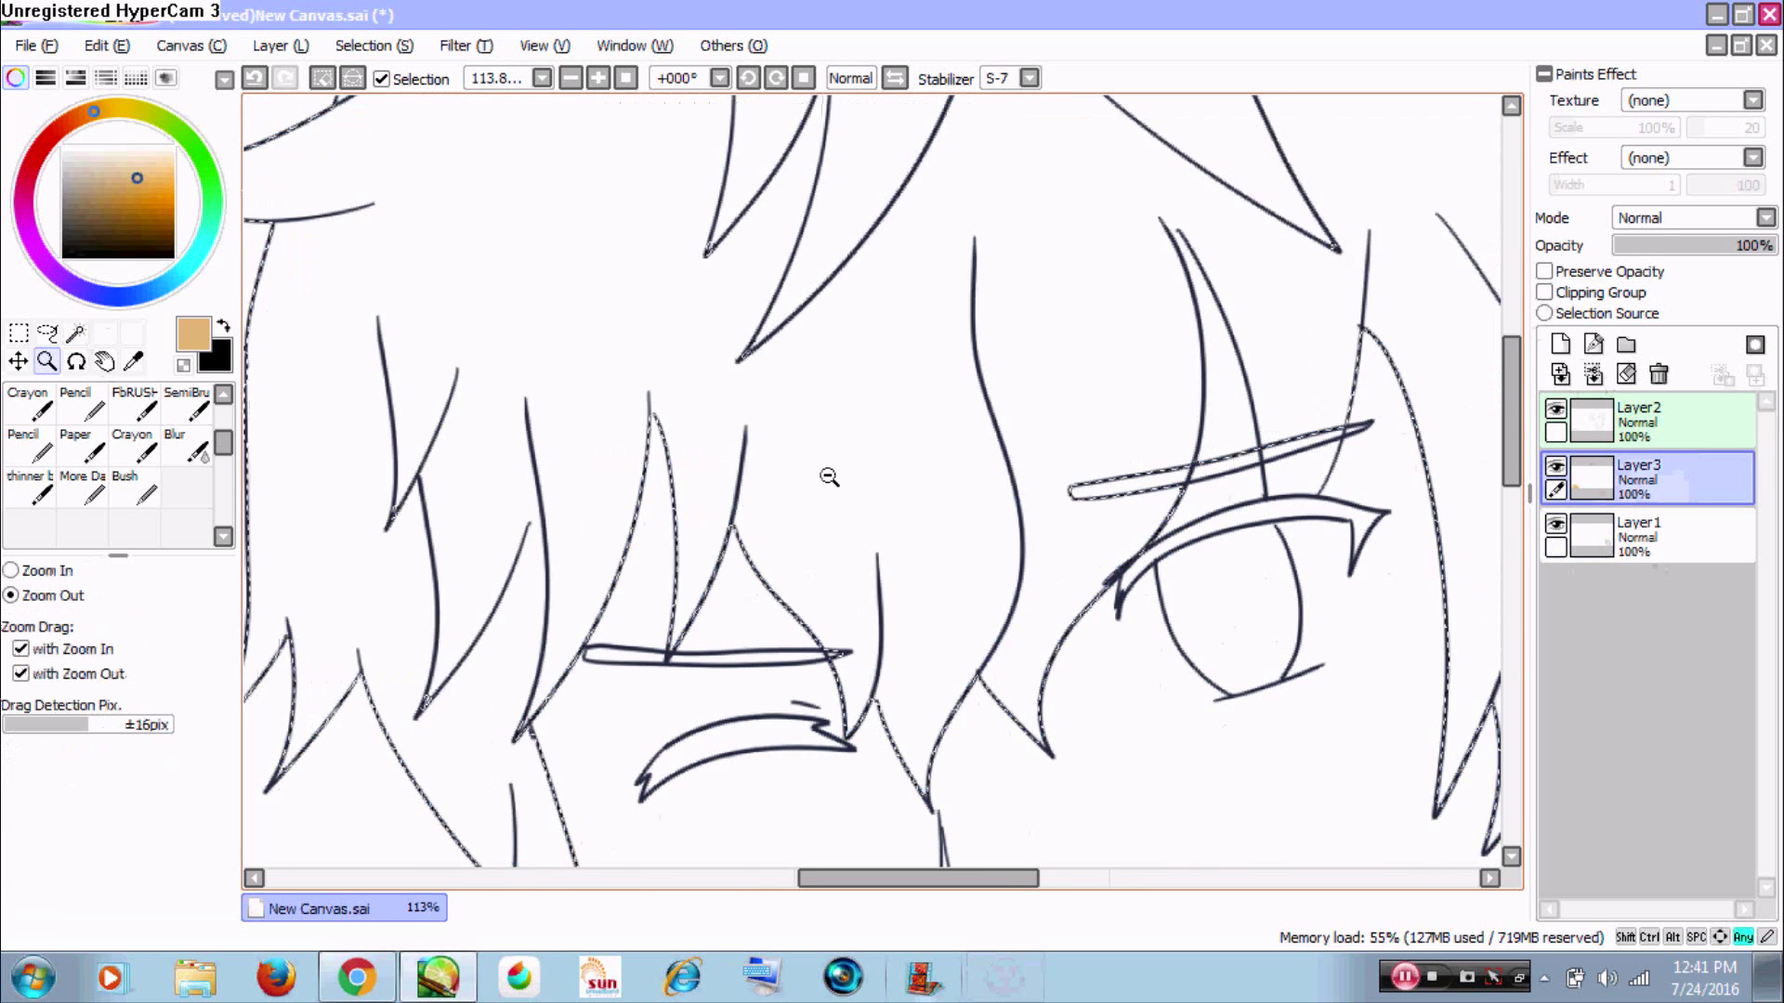
scroll(830, 477, "down", 4)
key("space")
left_click_drag(939, 394, 806, 353)
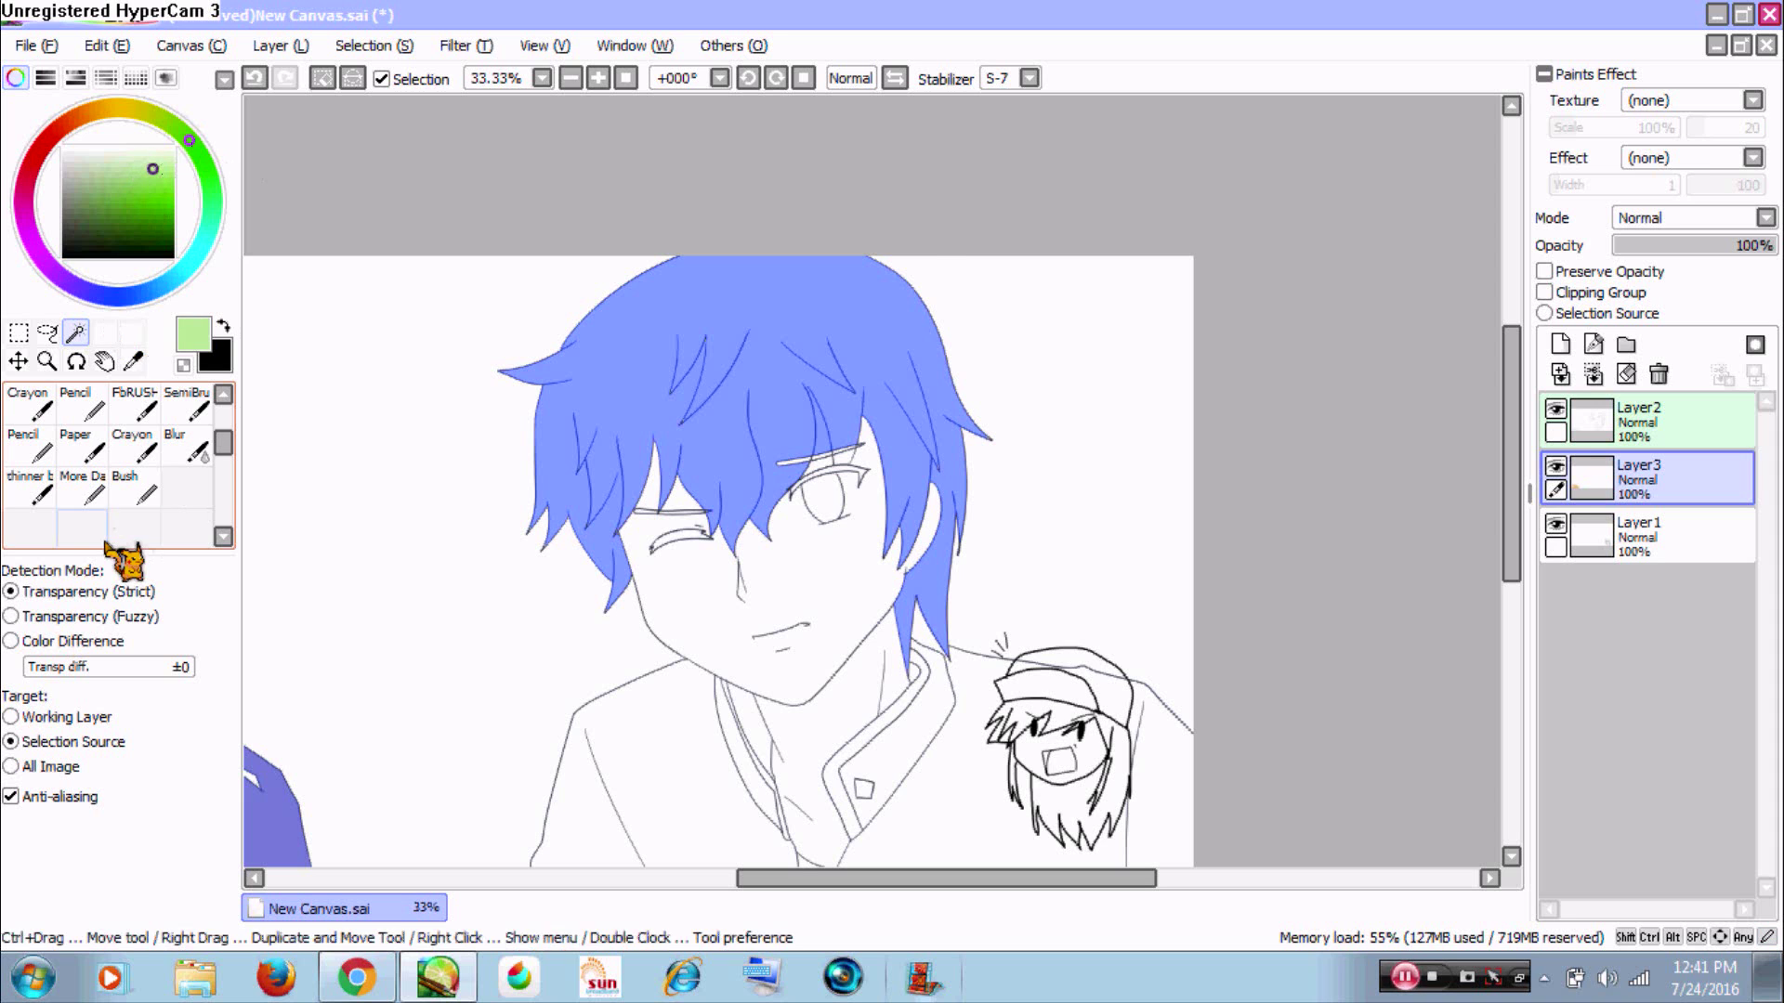
- Paint the selected hair pale green with the "More Da" brush, covering the fringe, side locks and crown
left_click(93, 488)
mouse_move(539, 472)
left_mouse_down()
mouse_move(923, 404)
mouse_move(557, 488)
mouse_move(594, 562)
mouse_move(763, 497)
left_mouse_up()
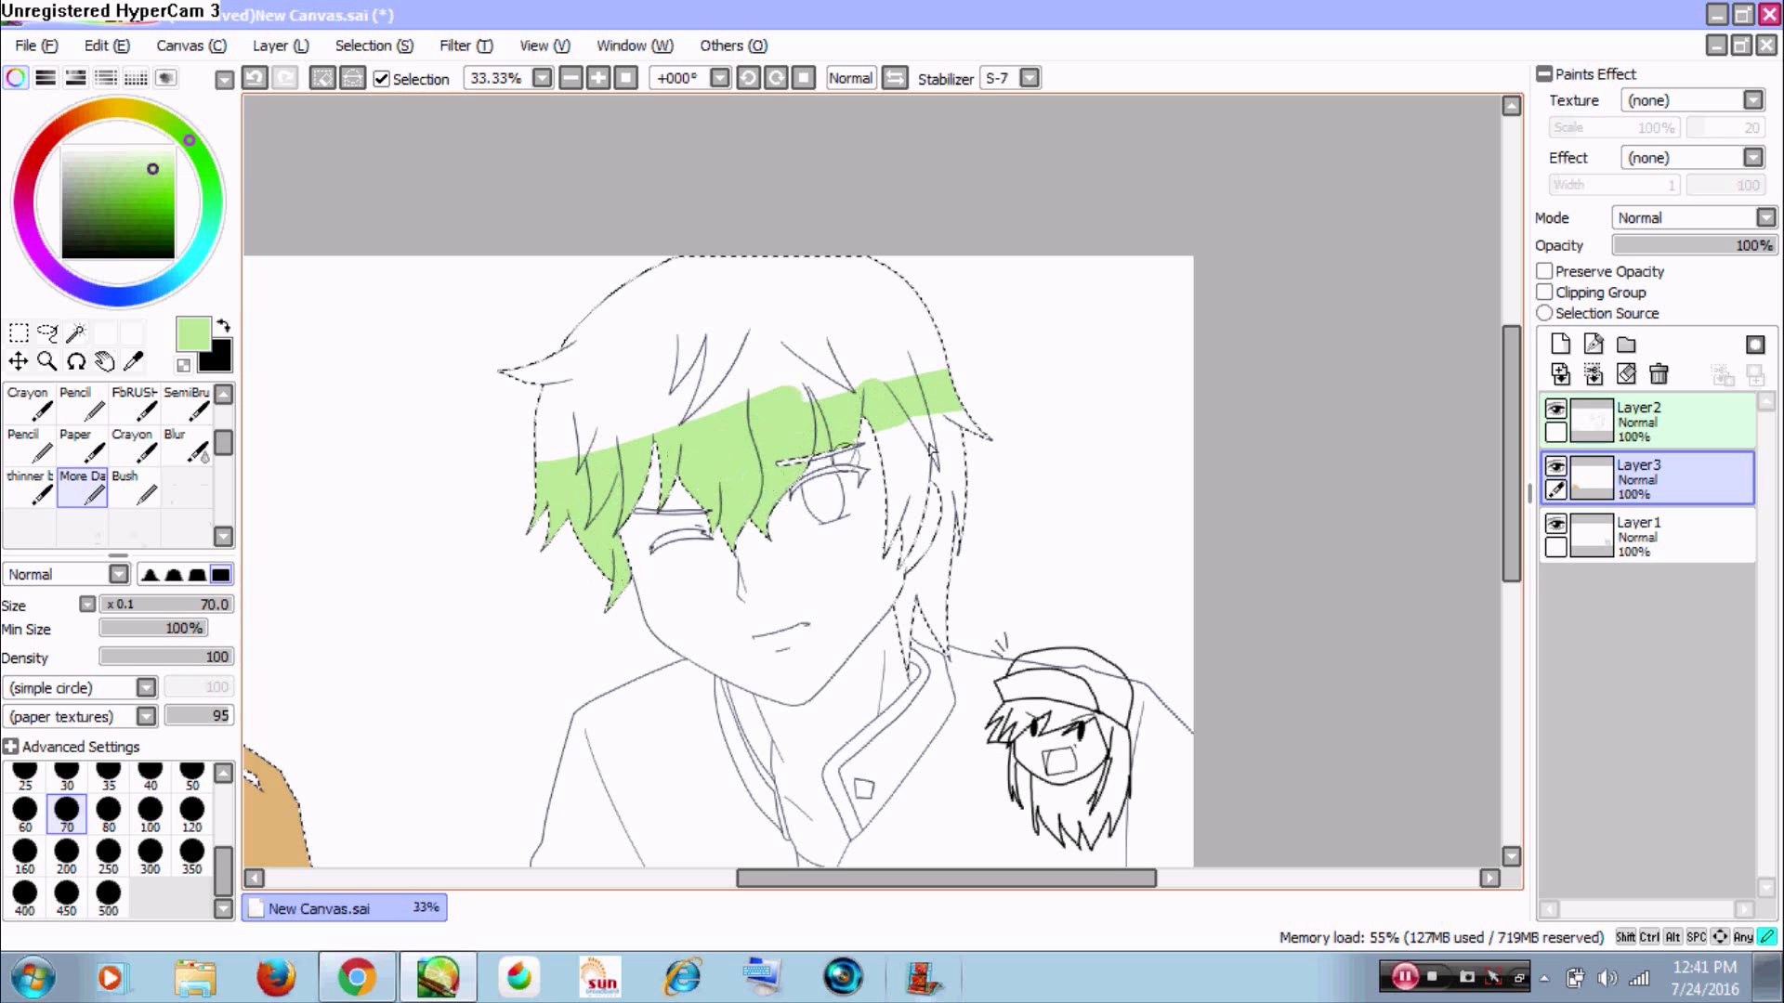
left_click_drag(932, 448, 925, 436)
left_click_drag(877, 513, 915, 619)
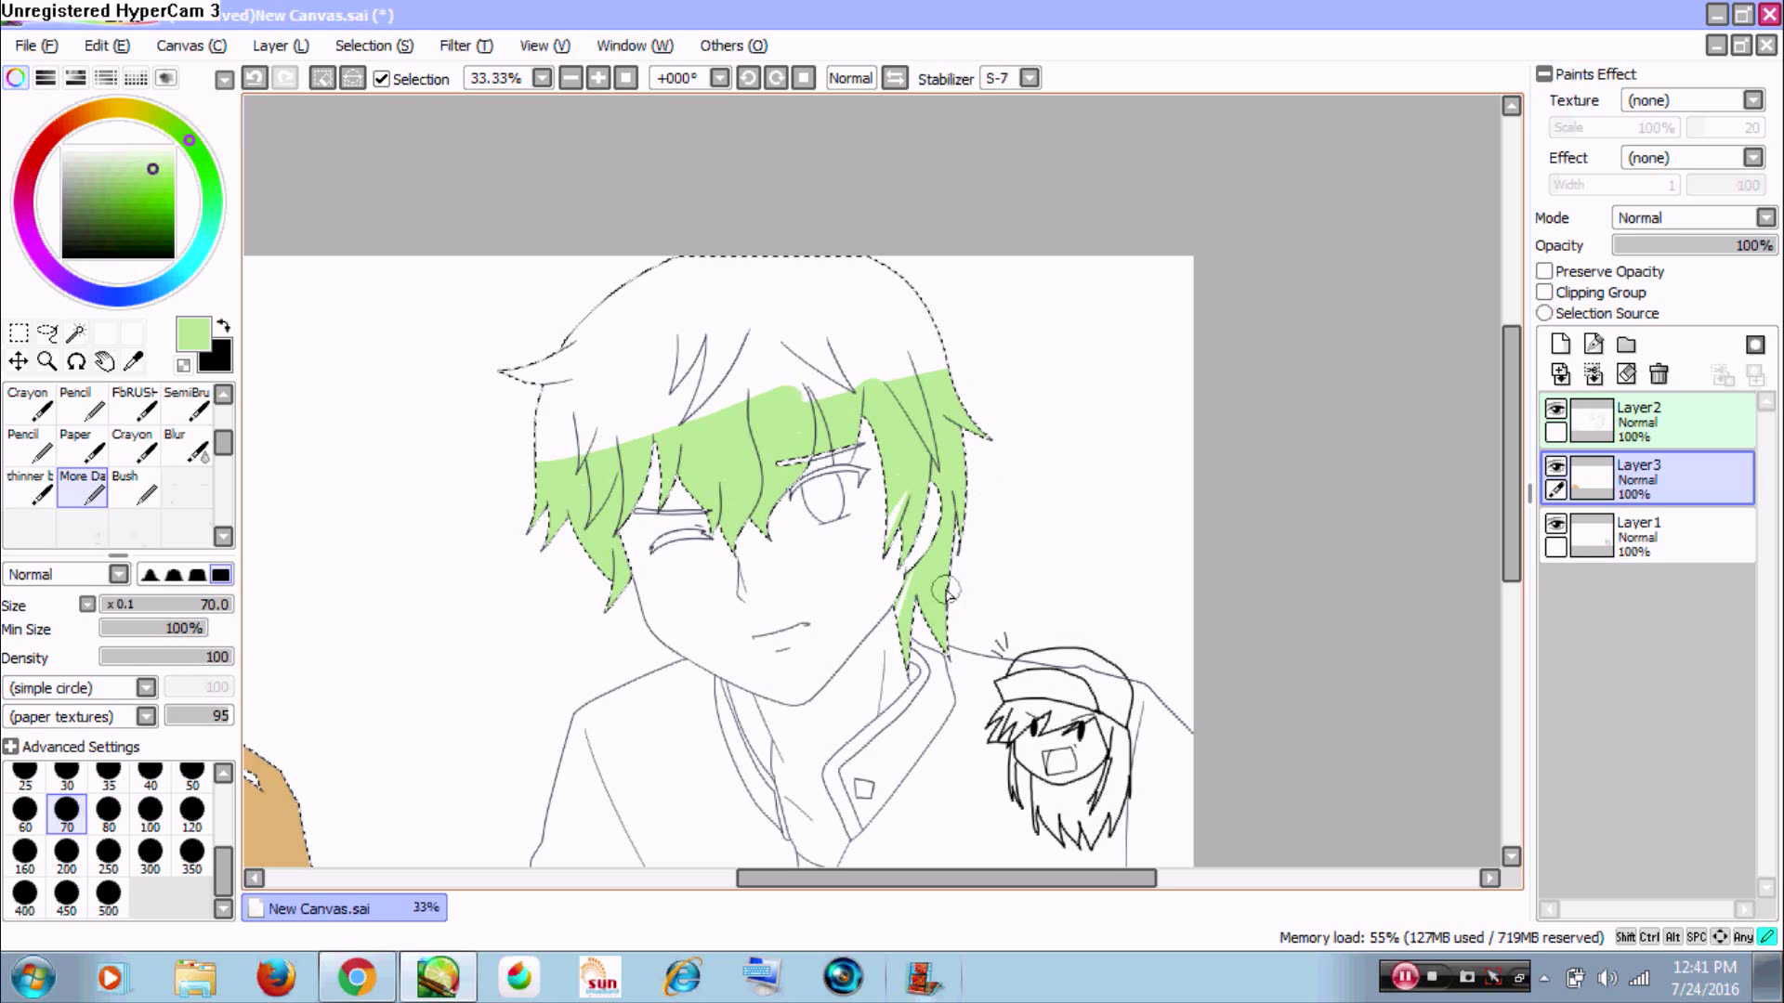
mouse_move(1015, 389)
left_mouse_down()
mouse_move(534, 445)
mouse_move(1016, 306)
mouse_move(872, 258)
mouse_move(529, 376)
left_mouse_up()
mouse_move(673, 313)
left_mouse_down()
mouse_move(589, 412)
mouse_move(655, 420)
left_mouse_up()
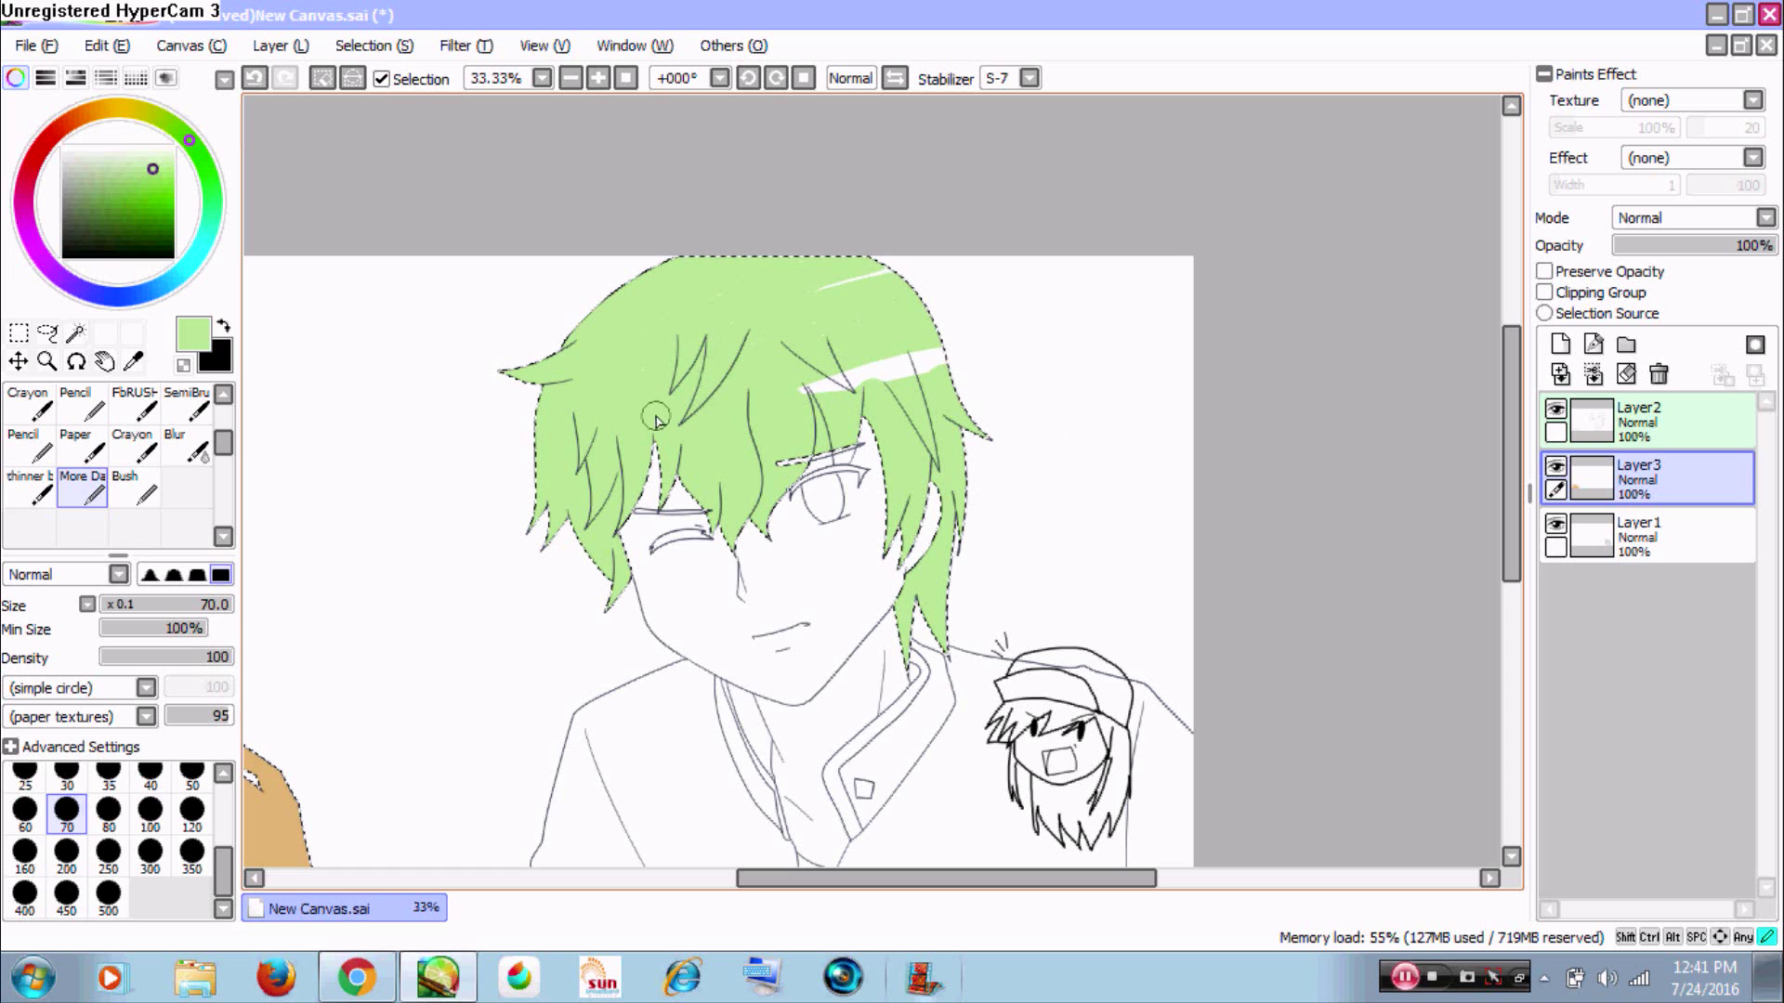
mouse_move(896, 415)
left_mouse_down()
mouse_move(987, 355)
mouse_move(975, 404)
mouse_move(889, 368)
mouse_move(952, 451)
left_mouse_up()
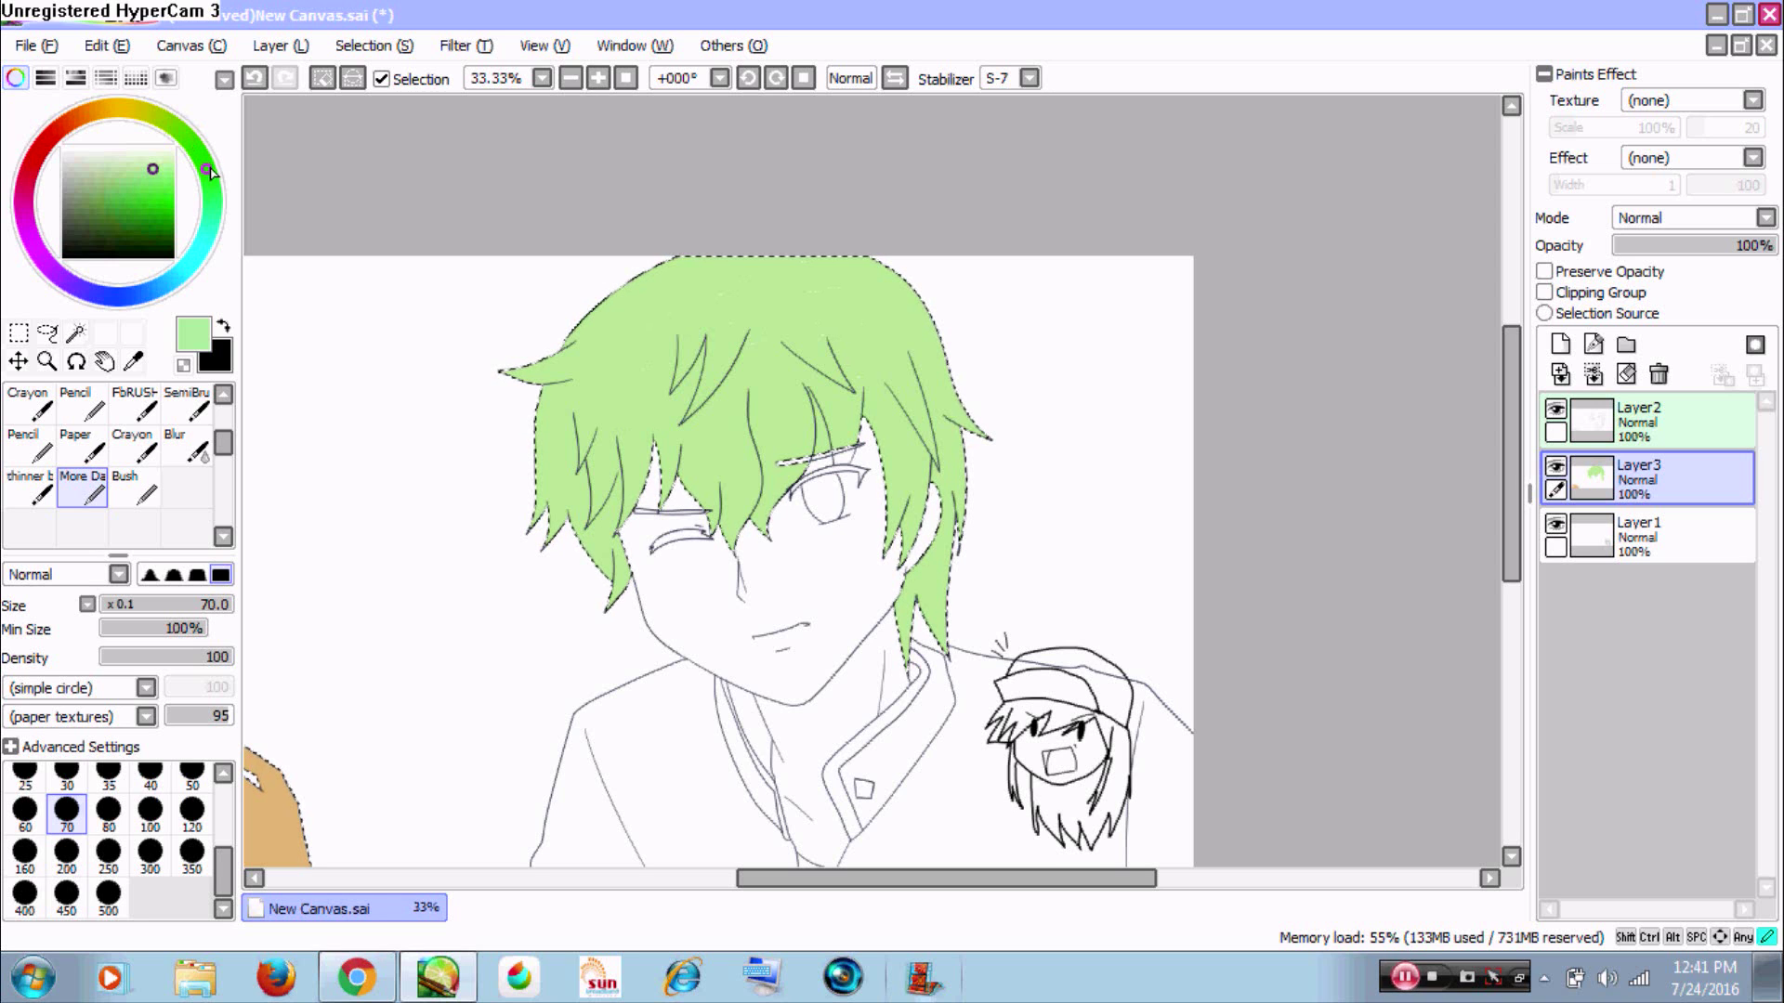
- Set the drawing colour to a saturated medium green and increase the brush size to 120
left_click_drag(154, 183, 144, 205)
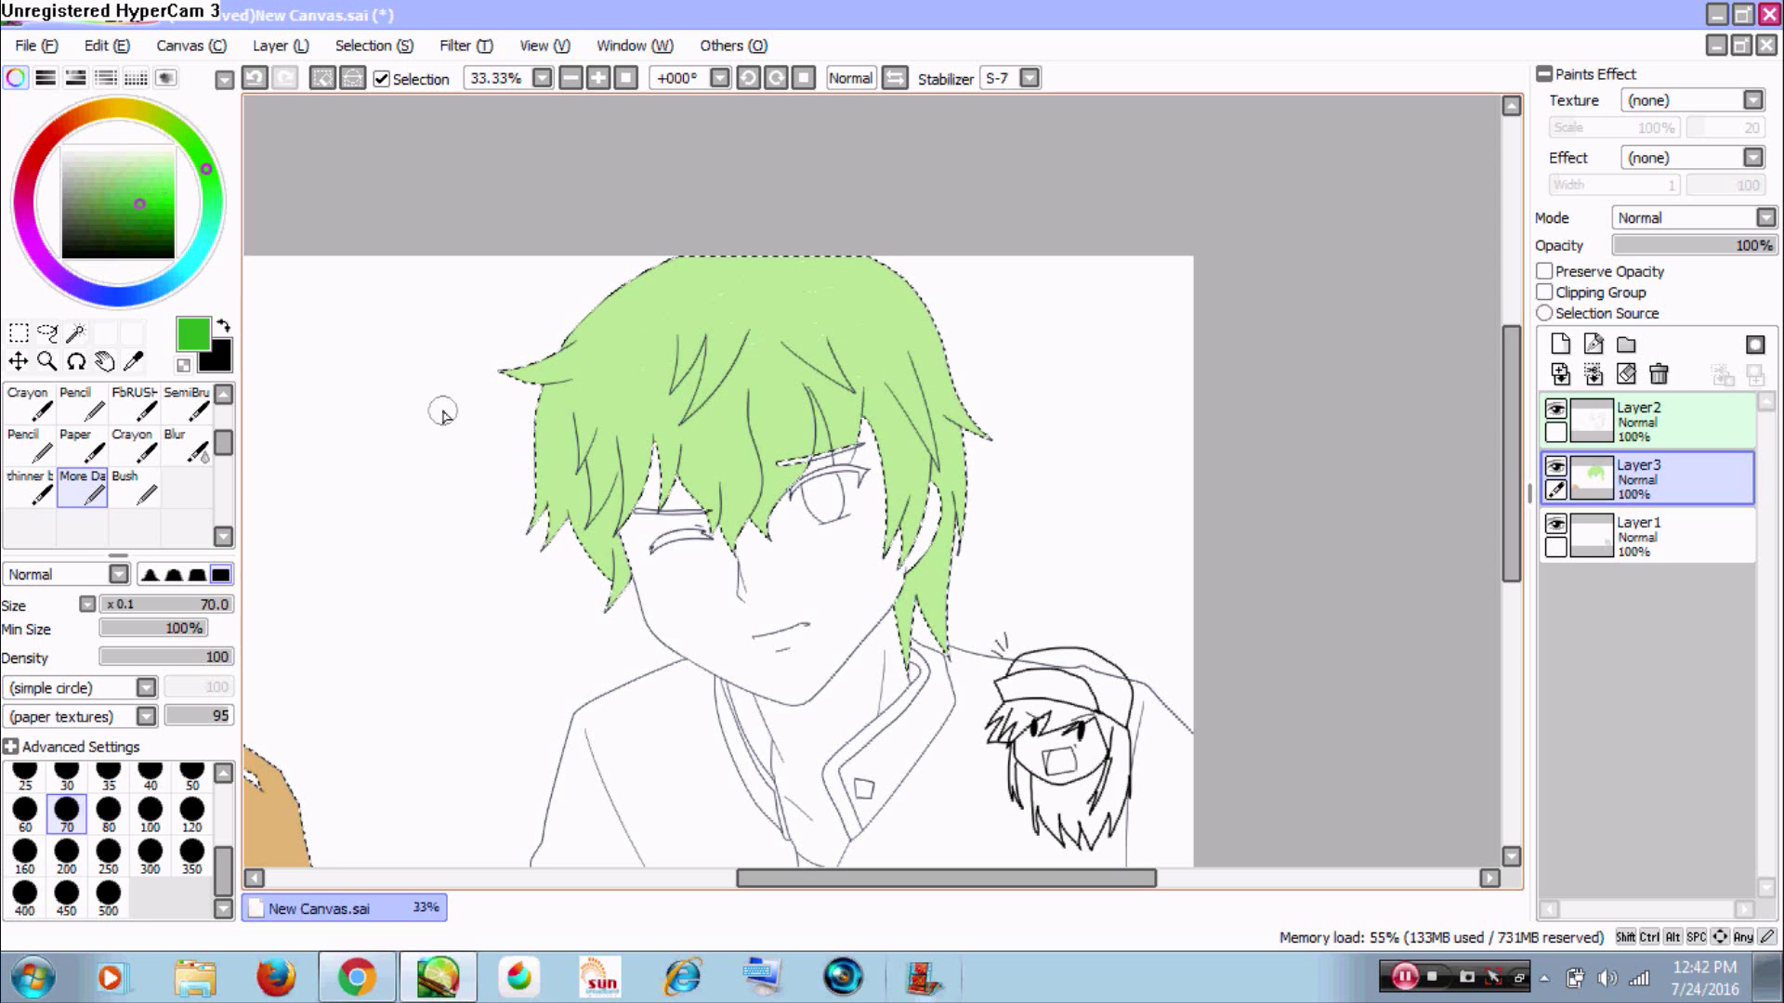
key("bracketright")
key("bracketright")
key("bracketright")
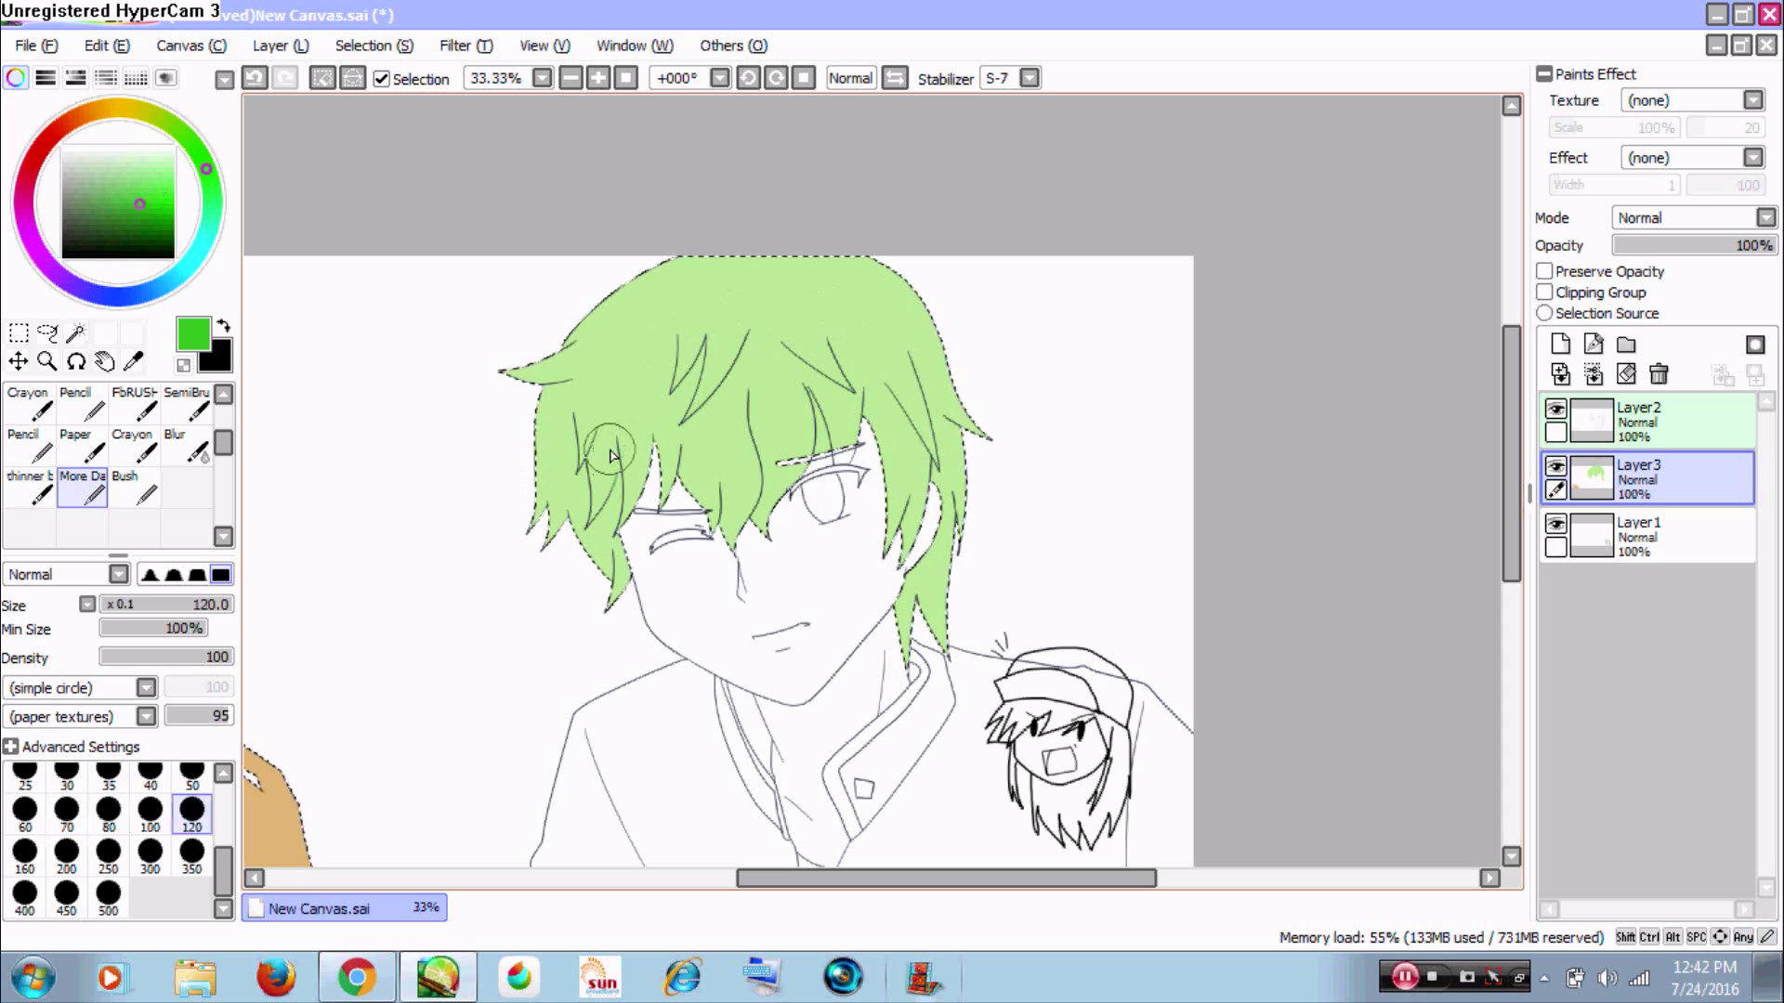
- Paint the fringe, side locks and crown medium green, leaving a pale green band across the middle of the hair
mouse_move(504, 514)
left_mouse_down()
mouse_move(989, 484)
mouse_move(529, 562)
mouse_move(990, 534)
left_mouse_up()
mouse_move(741, 671)
left_mouse_down()
mouse_move(920, 632)
mouse_move(594, 535)
mouse_move(1236, 437)
mouse_move(415, 421)
mouse_move(595, 311)
mouse_move(557, 321)
mouse_move(1179, 311)
mouse_move(462, 325)
left_mouse_up()
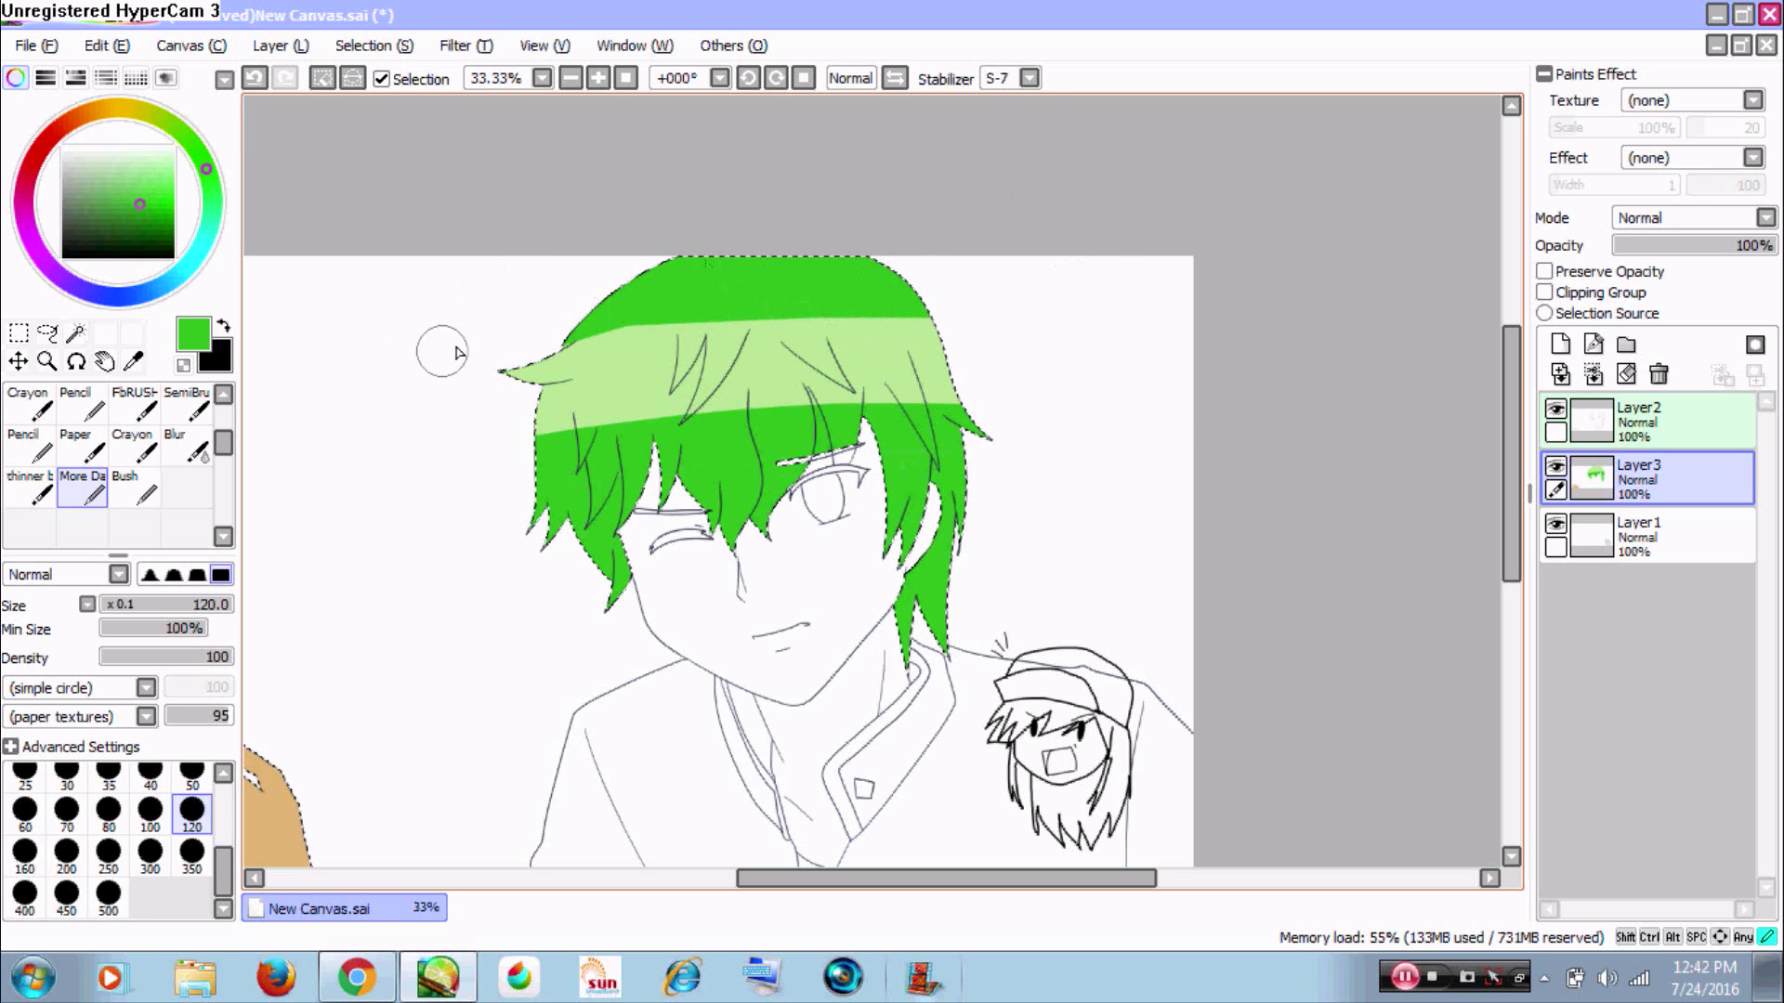
left_click_drag(757, 261, 957, 317)
- Try a medium green stroke along the upper edge of the pale hair band, and undo it
key("ctrl+space")
left_click_drag(496, 271, 915, 505)
key("space")
left_click_drag(750, 472, 908, 382)
key("ctrl+alt+space")
left_click(837, 377)
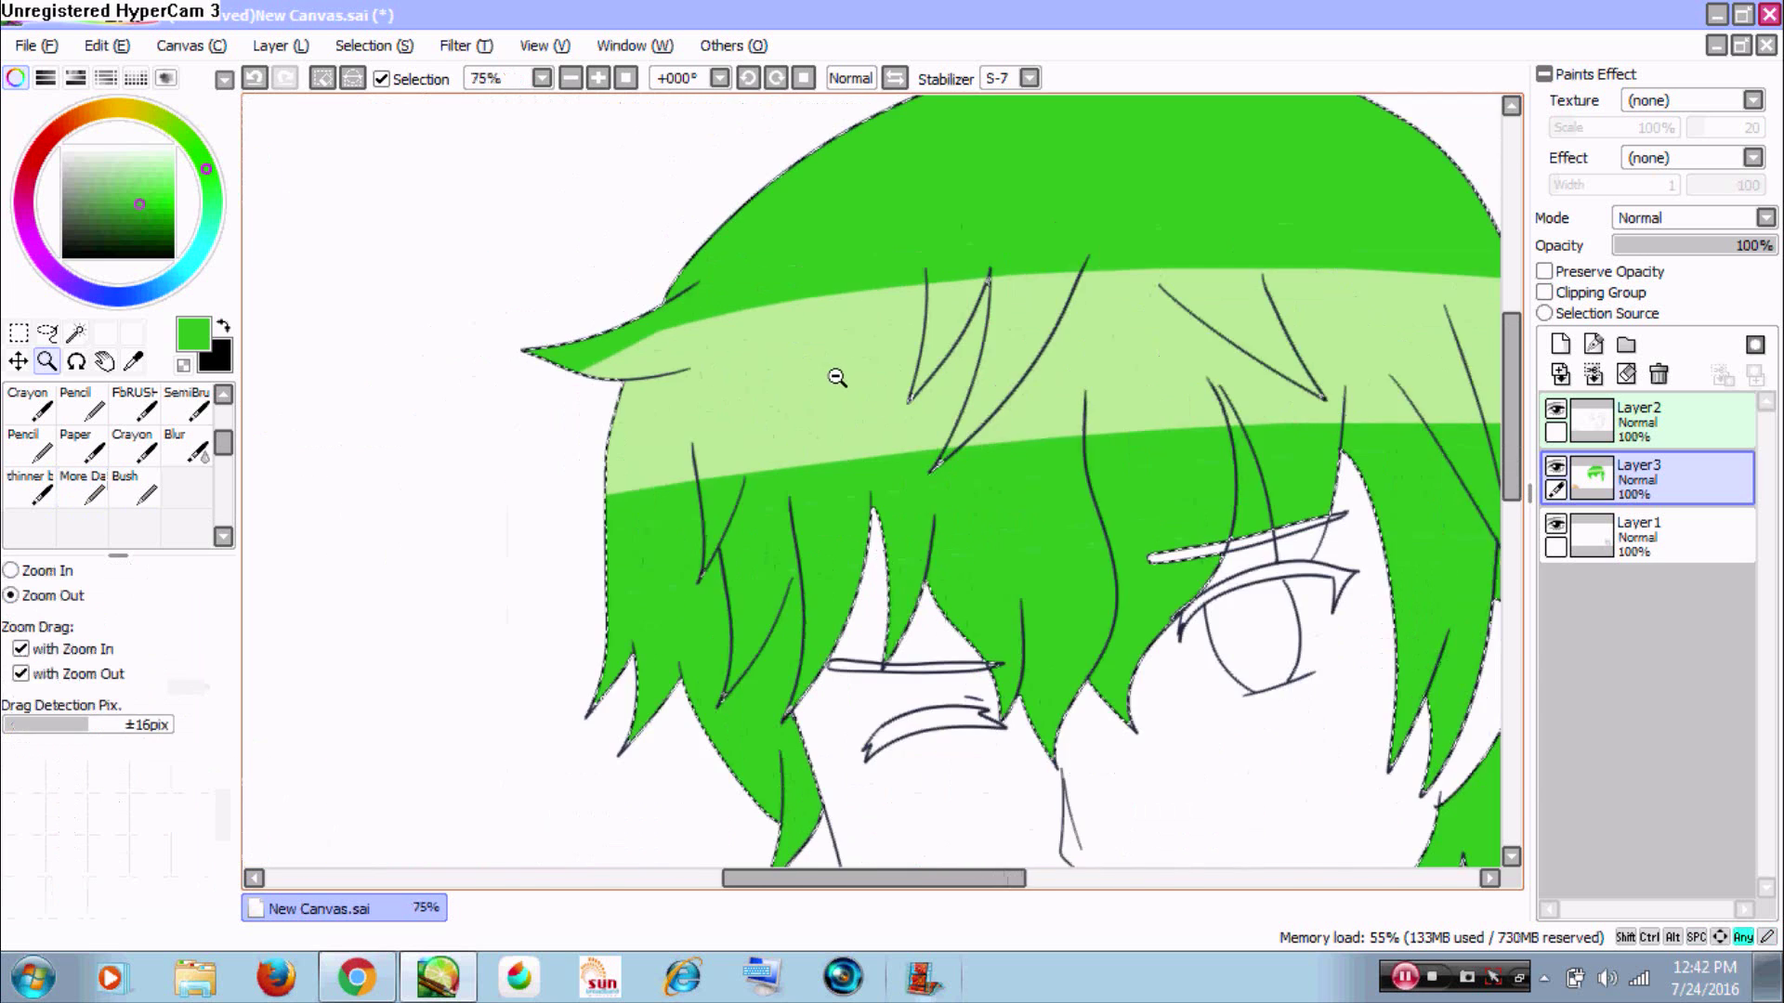
left_click(837, 377, "ctrl+alt")
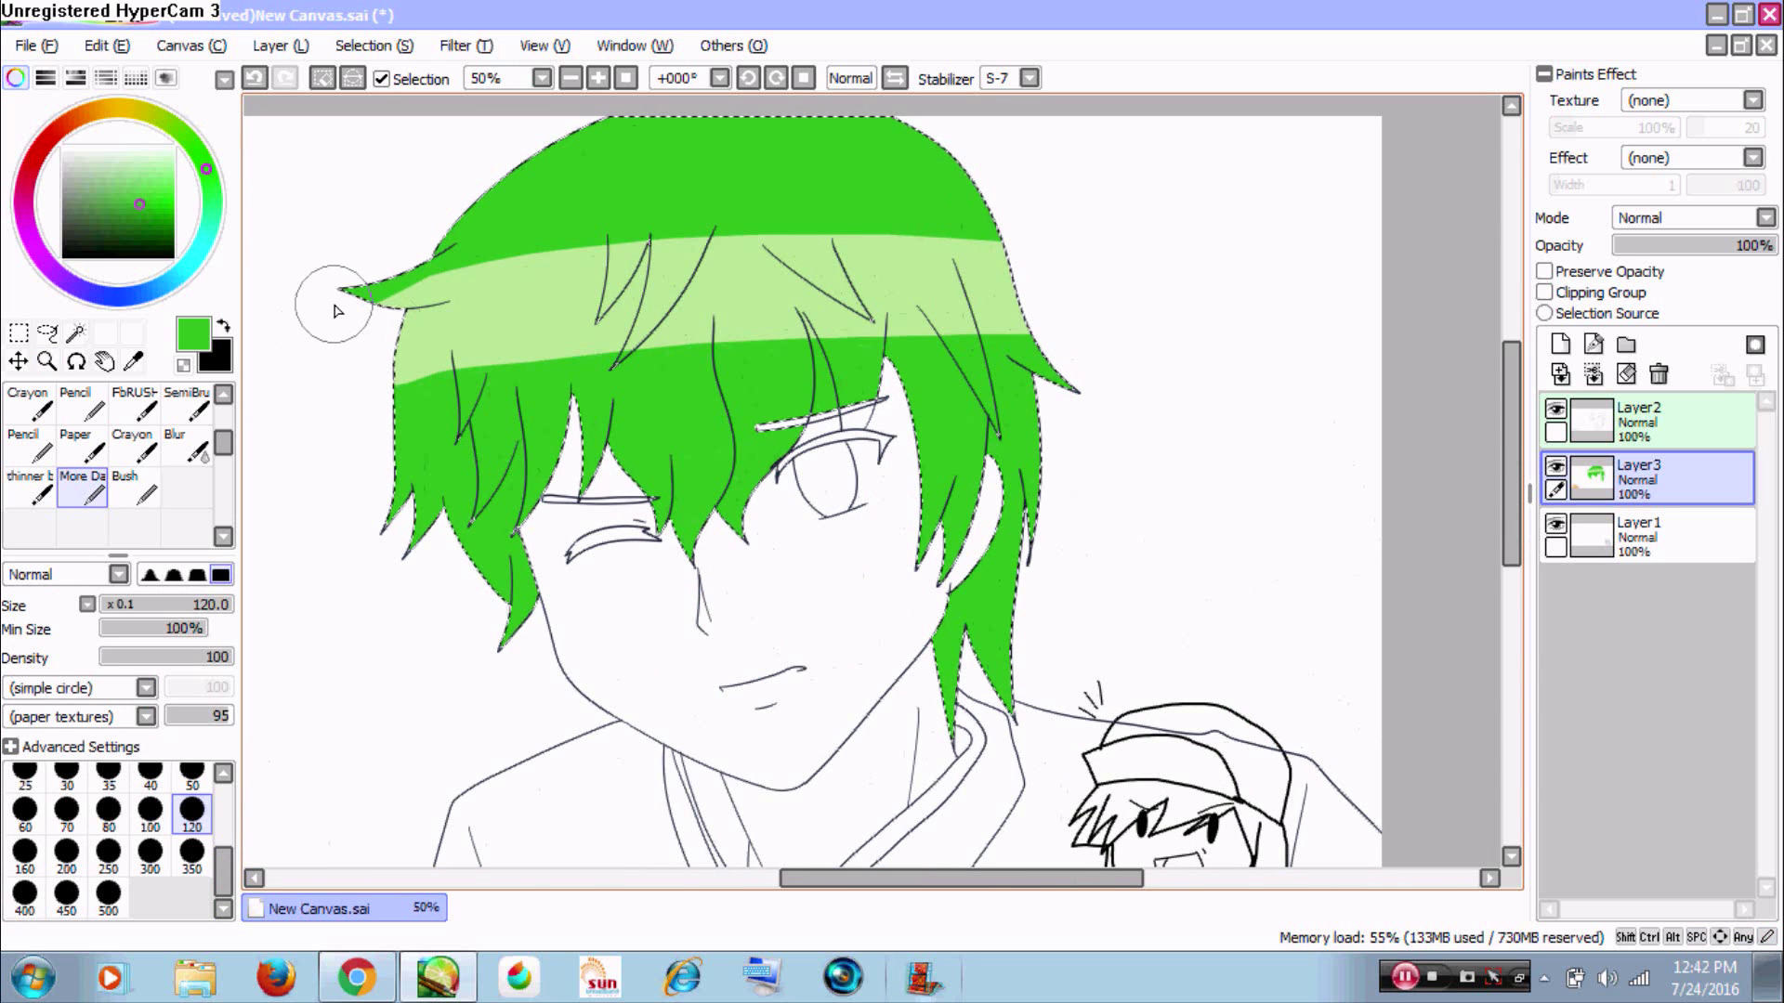
left_click_drag(334, 311, 814, 243)
key("ctrl+z")
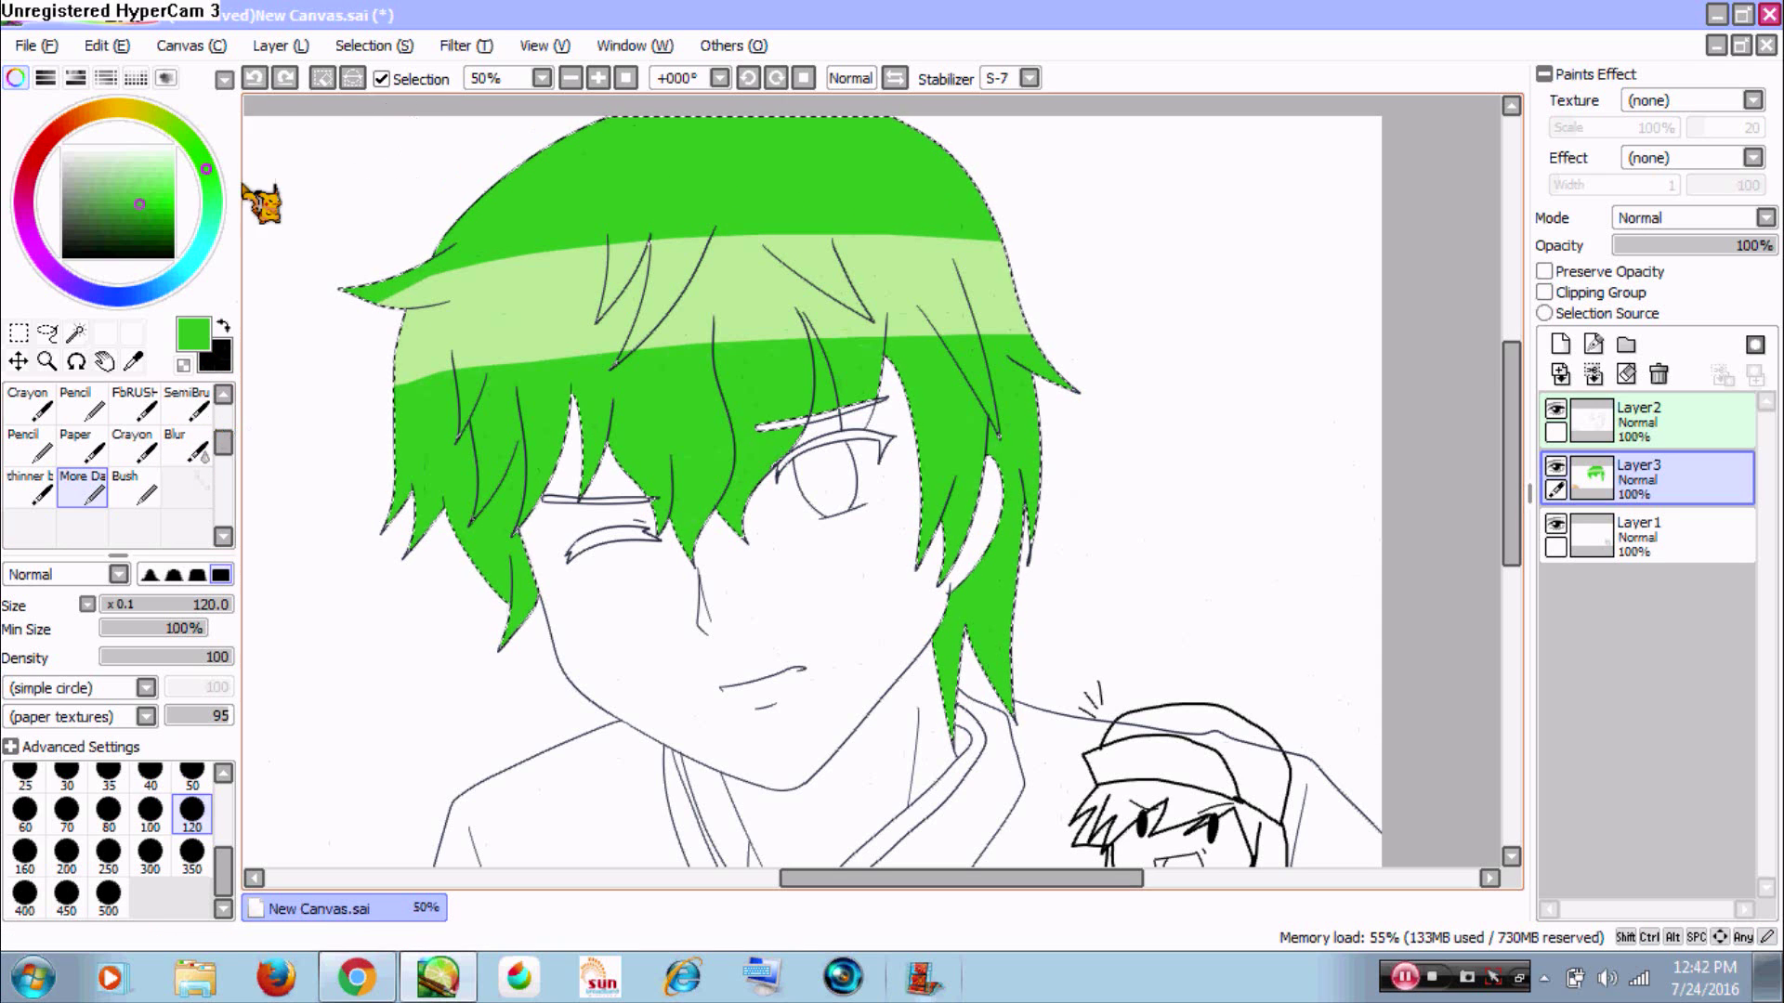
- Set the drawing colour to dark green and choose the "Bush" brush
left_click(156, 243)
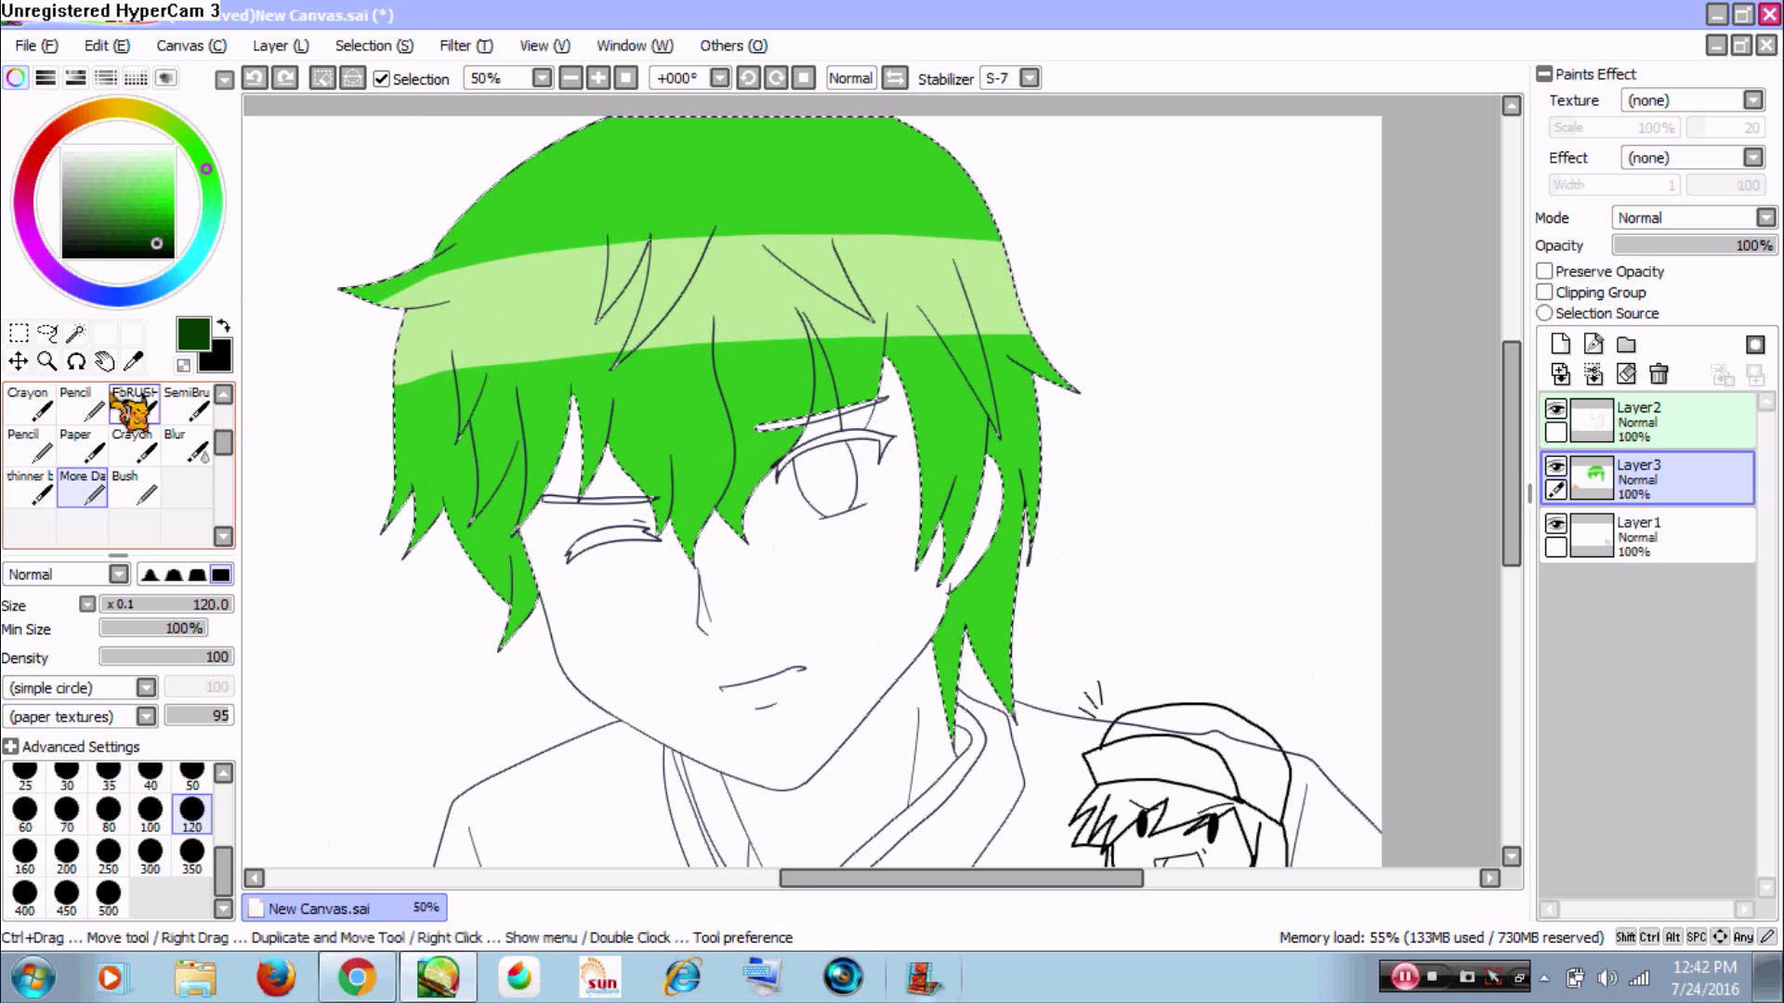
left_click(170, 237)
left_click(140, 487)
- Try a dark green "Bush" stroke over the hair lock beside the closed eye, and undo it
key("ctrl+space")
mouse_move(383, 316)
left_mouse_down()
mouse_move(470, 454)
mouse_move(663, 660)
mouse_move(491, 459)
left_mouse_up()
key("space")
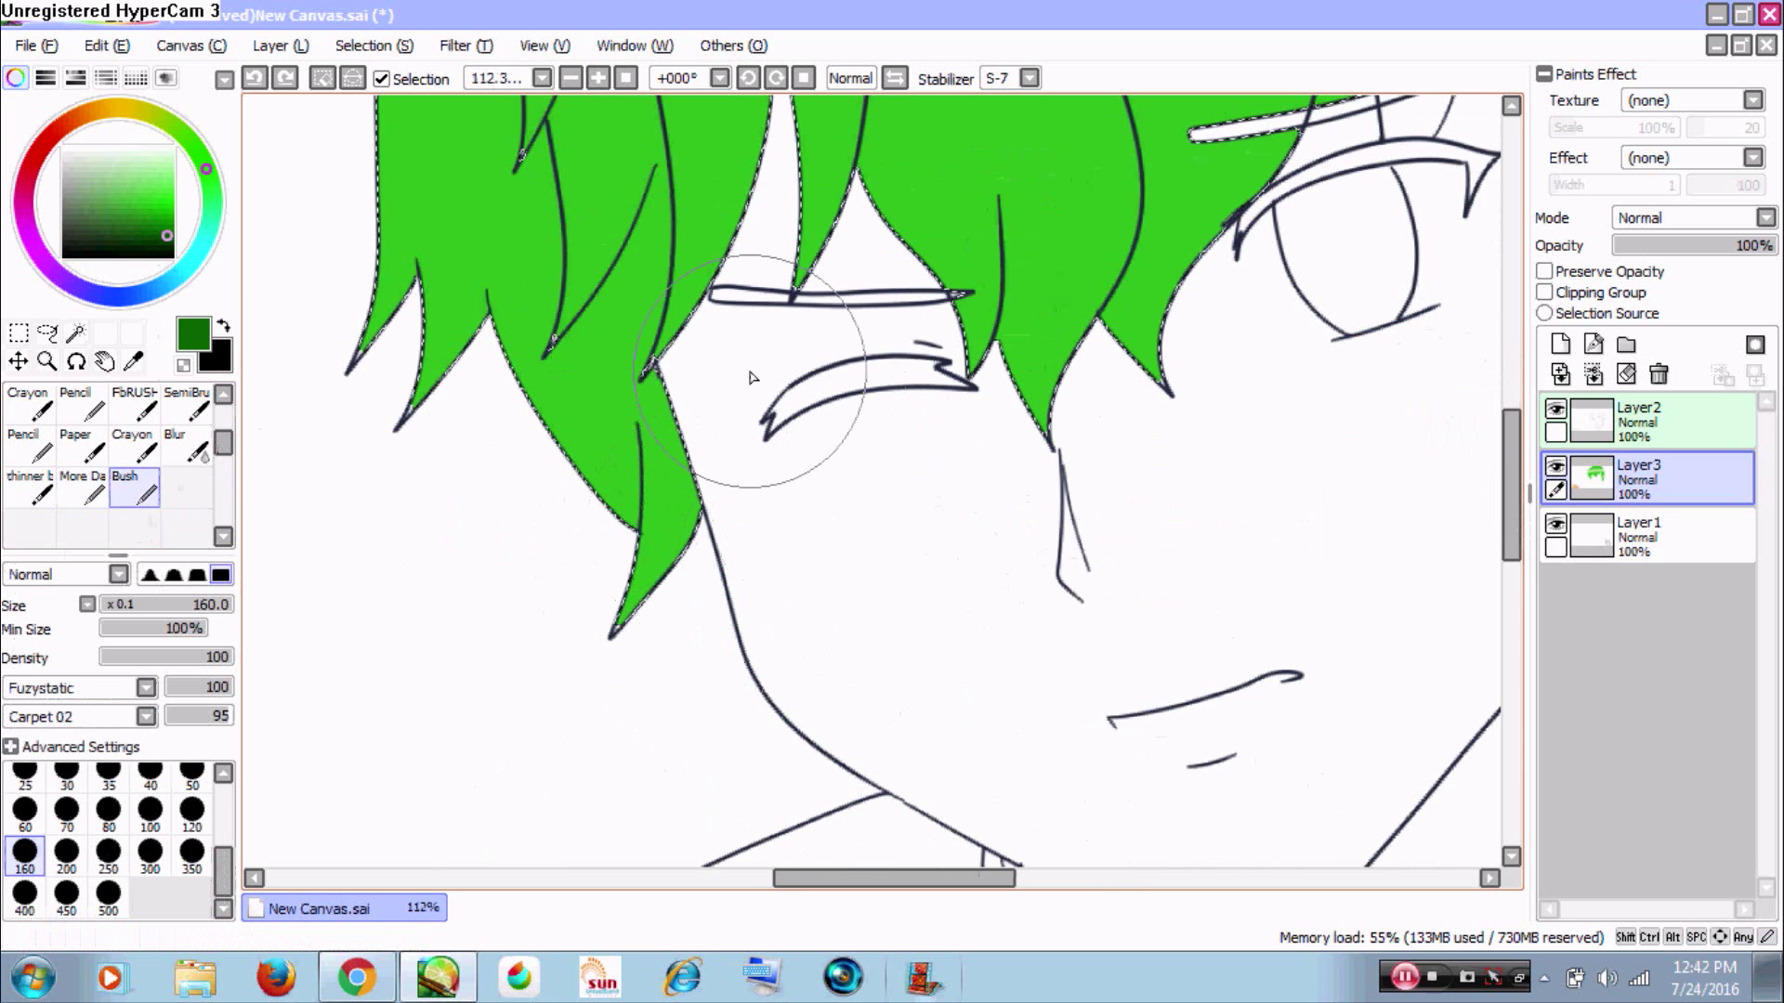
left_click_drag(743, 279, 685, 656)
key("ctrl+z")
- Paint a dark green shadow down the lock beside the closed eye using the "More Da" brush at size 120
left_click(92, 488)
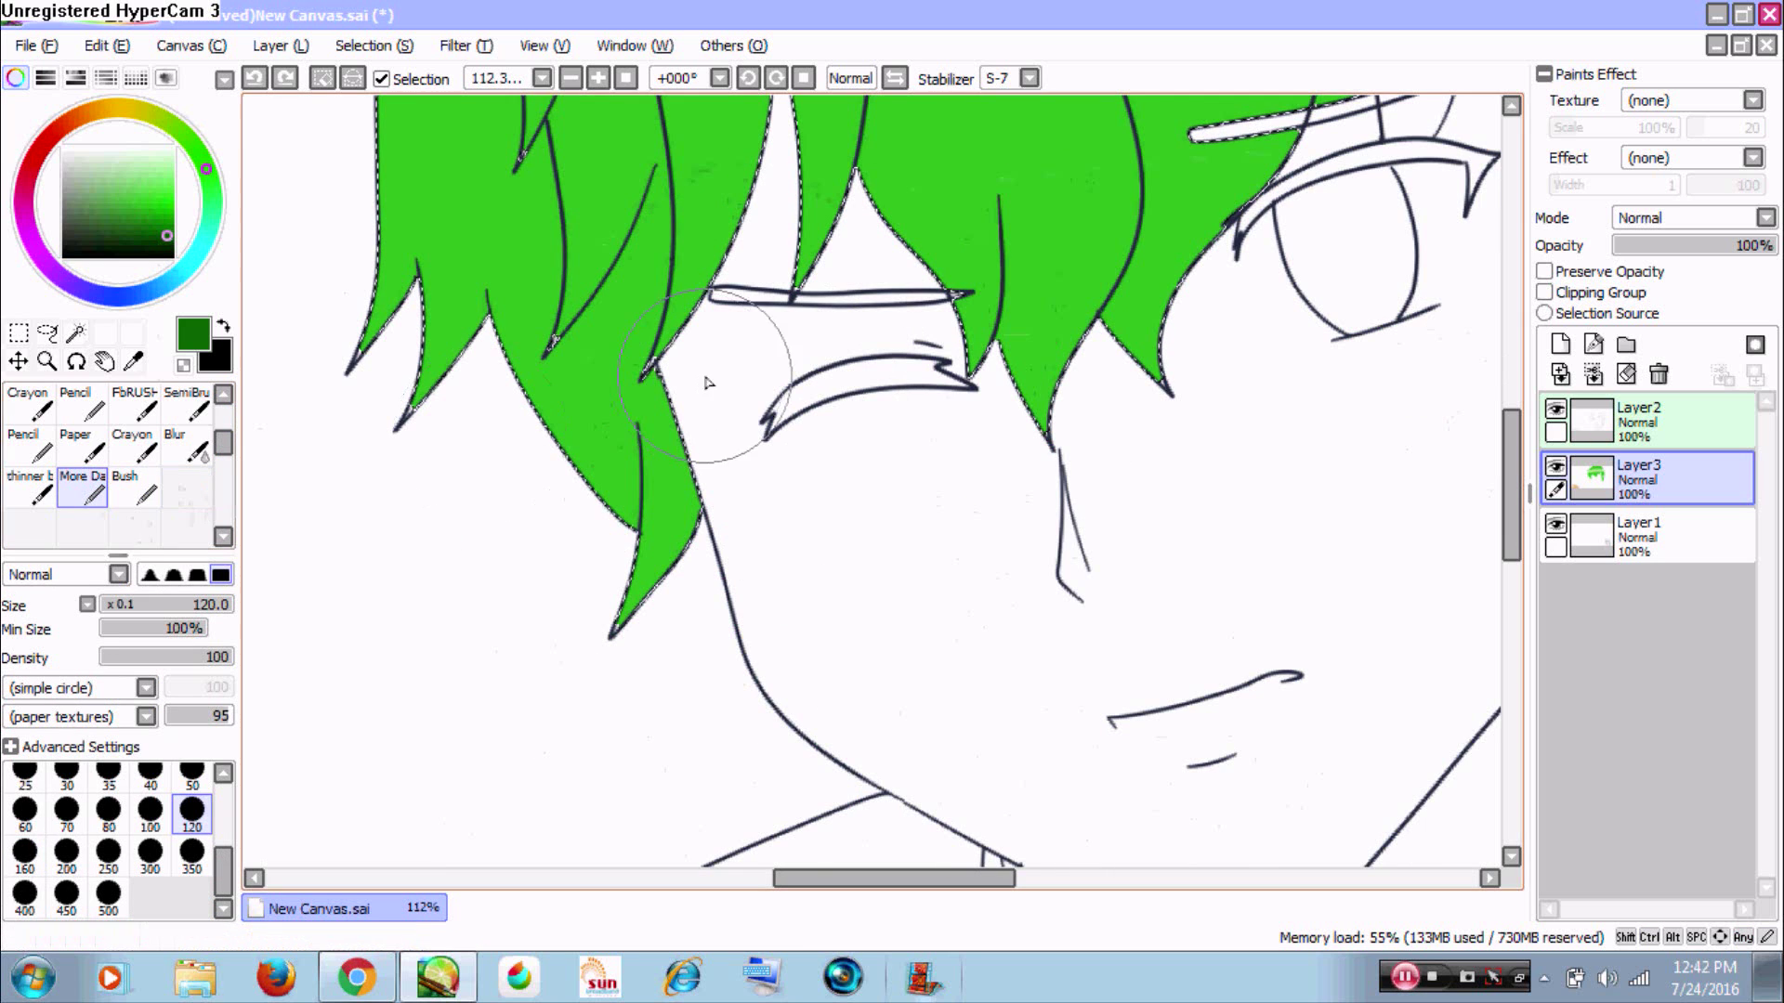
mouse_move(748, 195)
left_mouse_down()
mouse_move(650, 585)
mouse_move(670, 599)
left_mouse_up()
key("ctrl+alt+space")
left_click(748, 416)
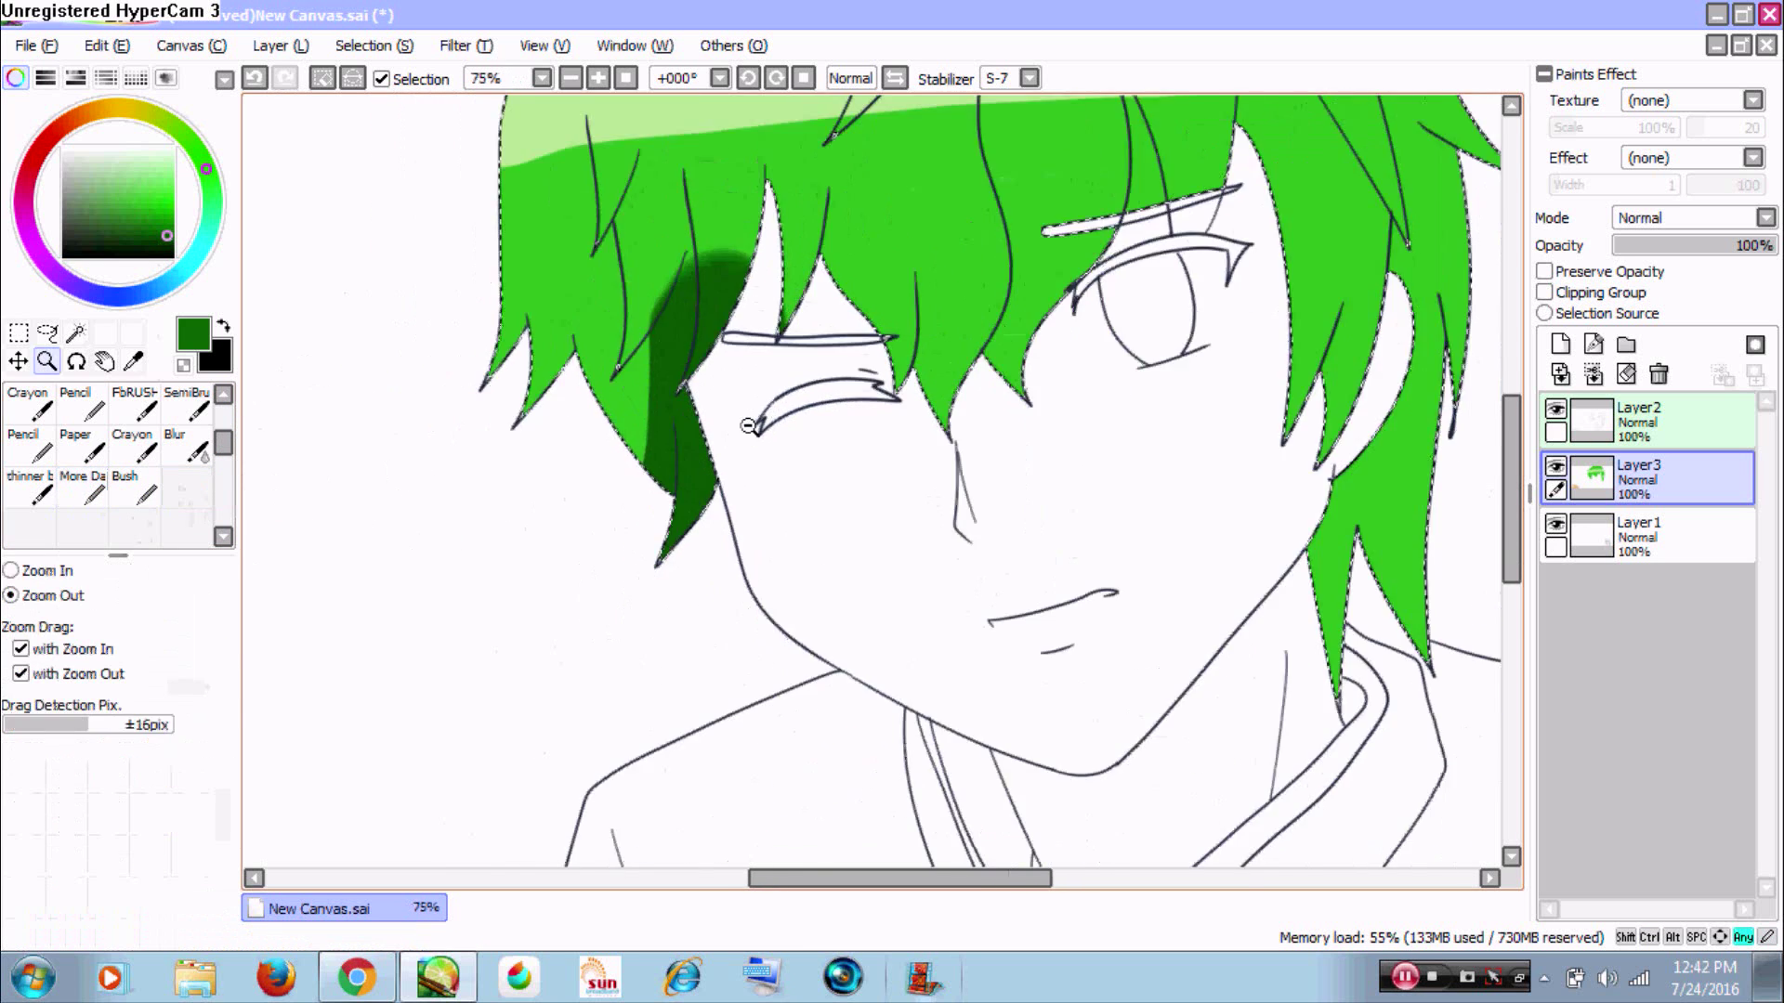
left_click(748, 416)
key("space")
left_click_drag(743, 409, 620, 525)
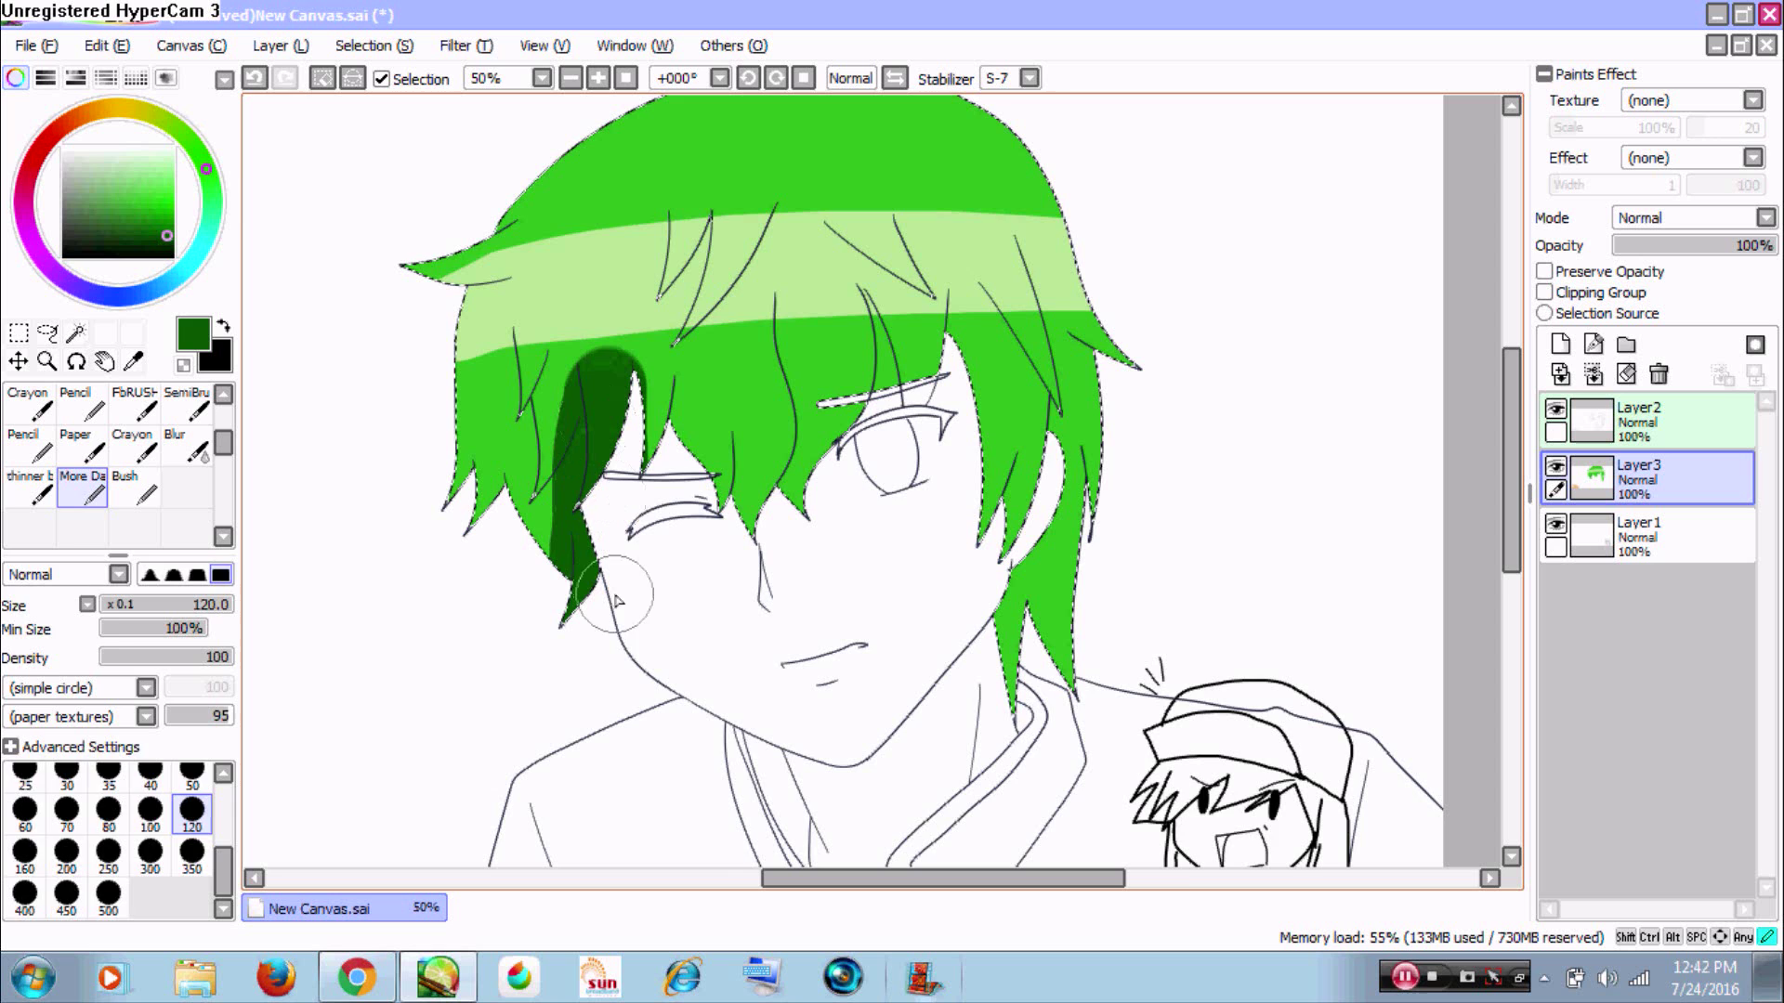
- Choose the Blur tool and reduce its size to 70
left_click(744, 481)
mouse_move(651, 325)
left_mouse_down()
mouse_move(808, 612)
mouse_move(966, 677)
left_mouse_up()
key("space")
left_click_drag(808, 598, 622, 523)
left_click(206, 456)
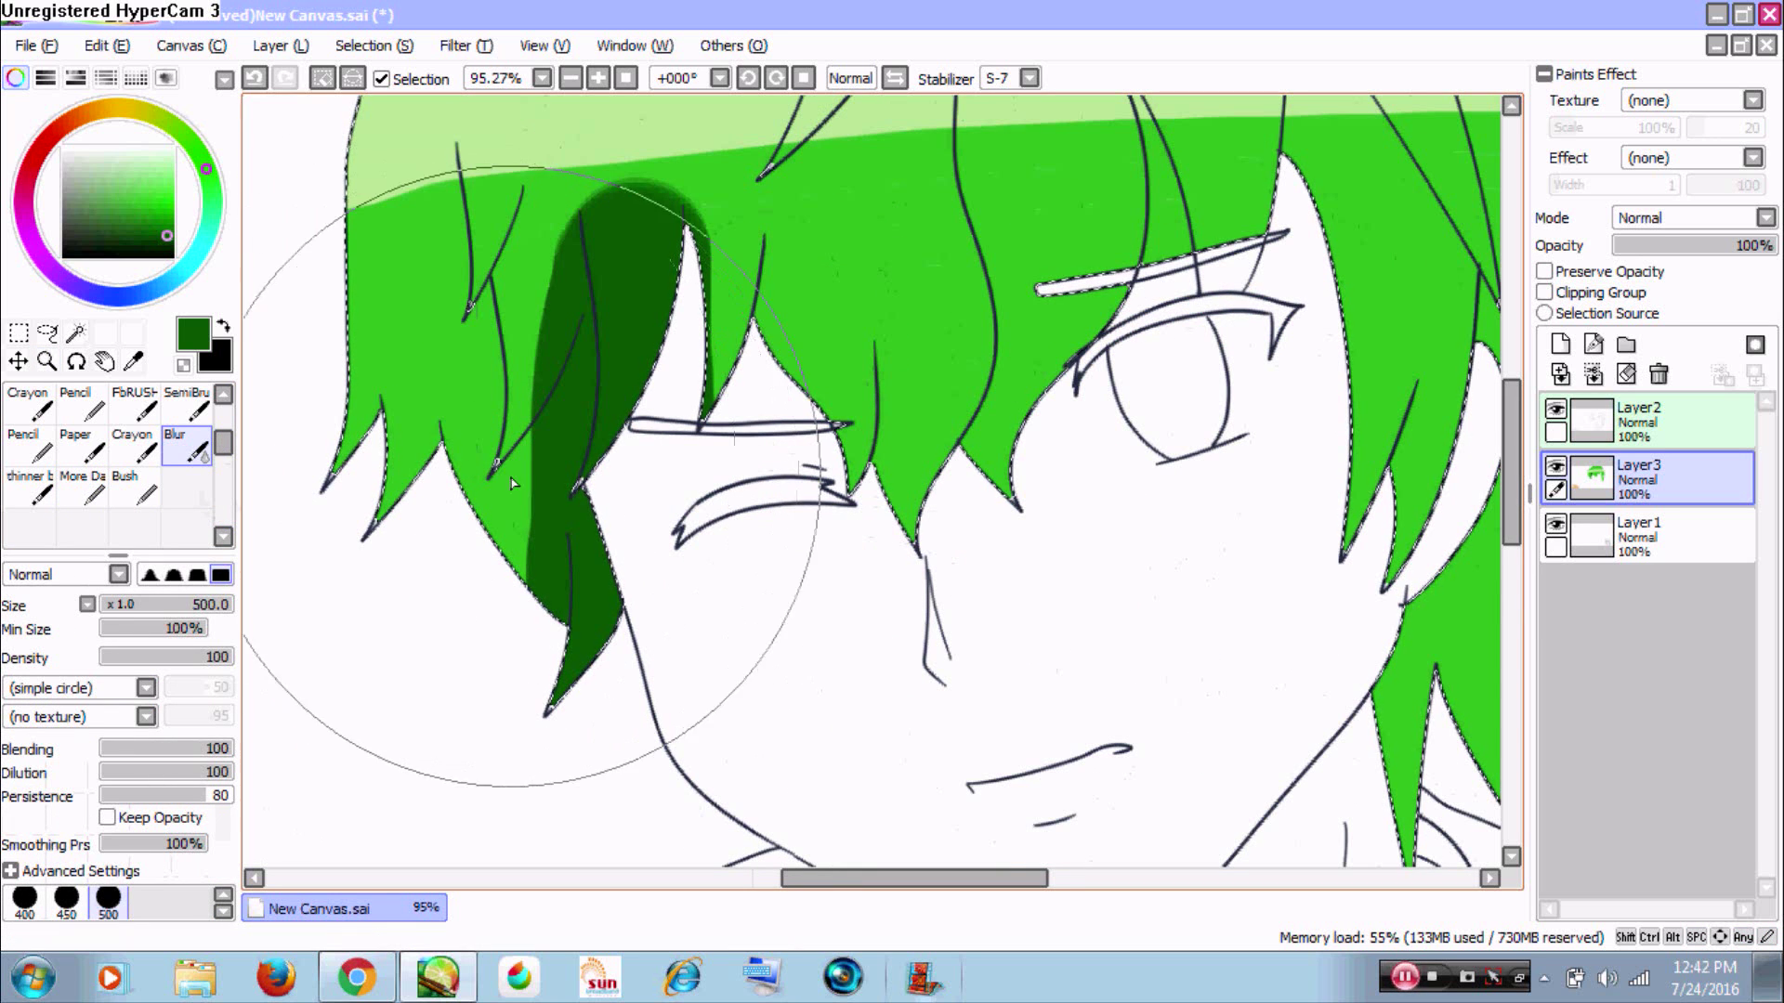
key("bracketleft")
key("bracketleft")
key("bracketleft")
key("bracketleft")
key("bracketleft")
key("bracketleft")
key("bracketleft")
key("bracketleft")
key("bracketleft")
key("bracketleft")
key("bracketleft")
key("bracketleft")
key("bracketleft")
- Blur the upper edge of the pale green hair band so it blends into the medium green crown
left_click_drag(502, 239, 574, 618)
mouse_move(414, 465)
left_mouse_down()
mouse_move(331, 454)
mouse_move(418, 366)
mouse_move(1000, 274)
mouse_move(1190, 279)
mouse_move(1235, 338)
mouse_move(920, 348)
left_mouse_up()
left_click(817, 415, "ctrl+alt")
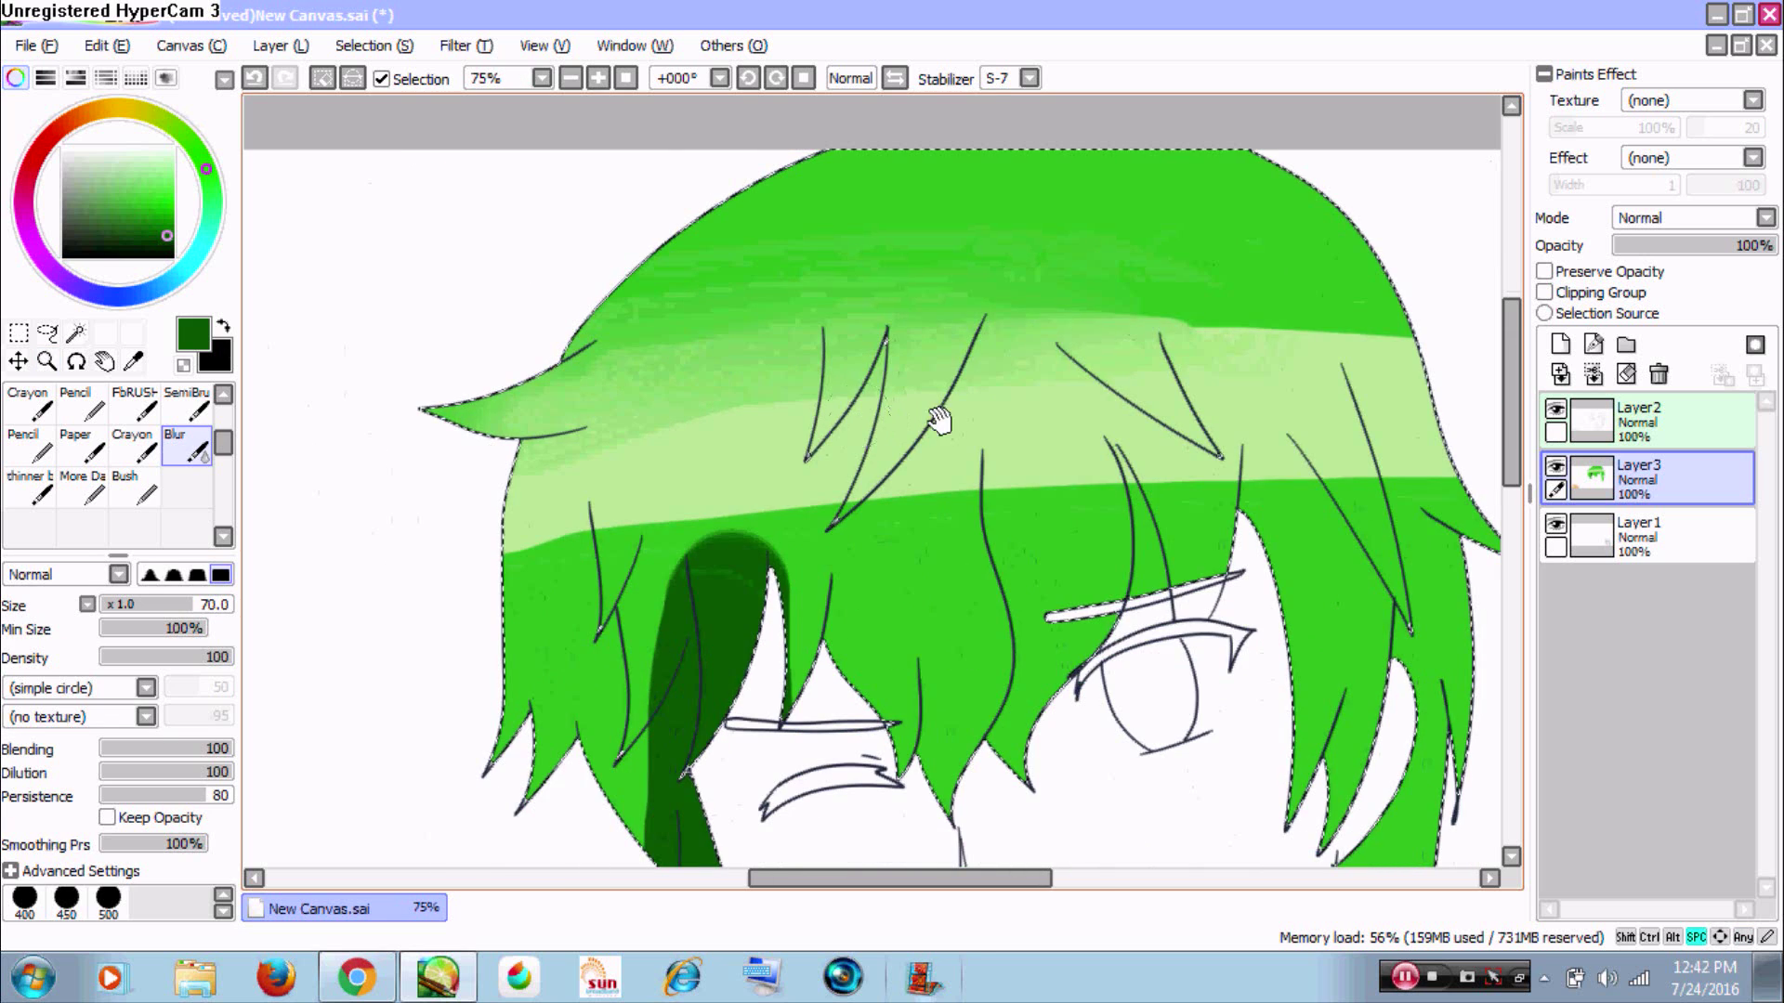
left_click_drag(940, 420, 635, 439)
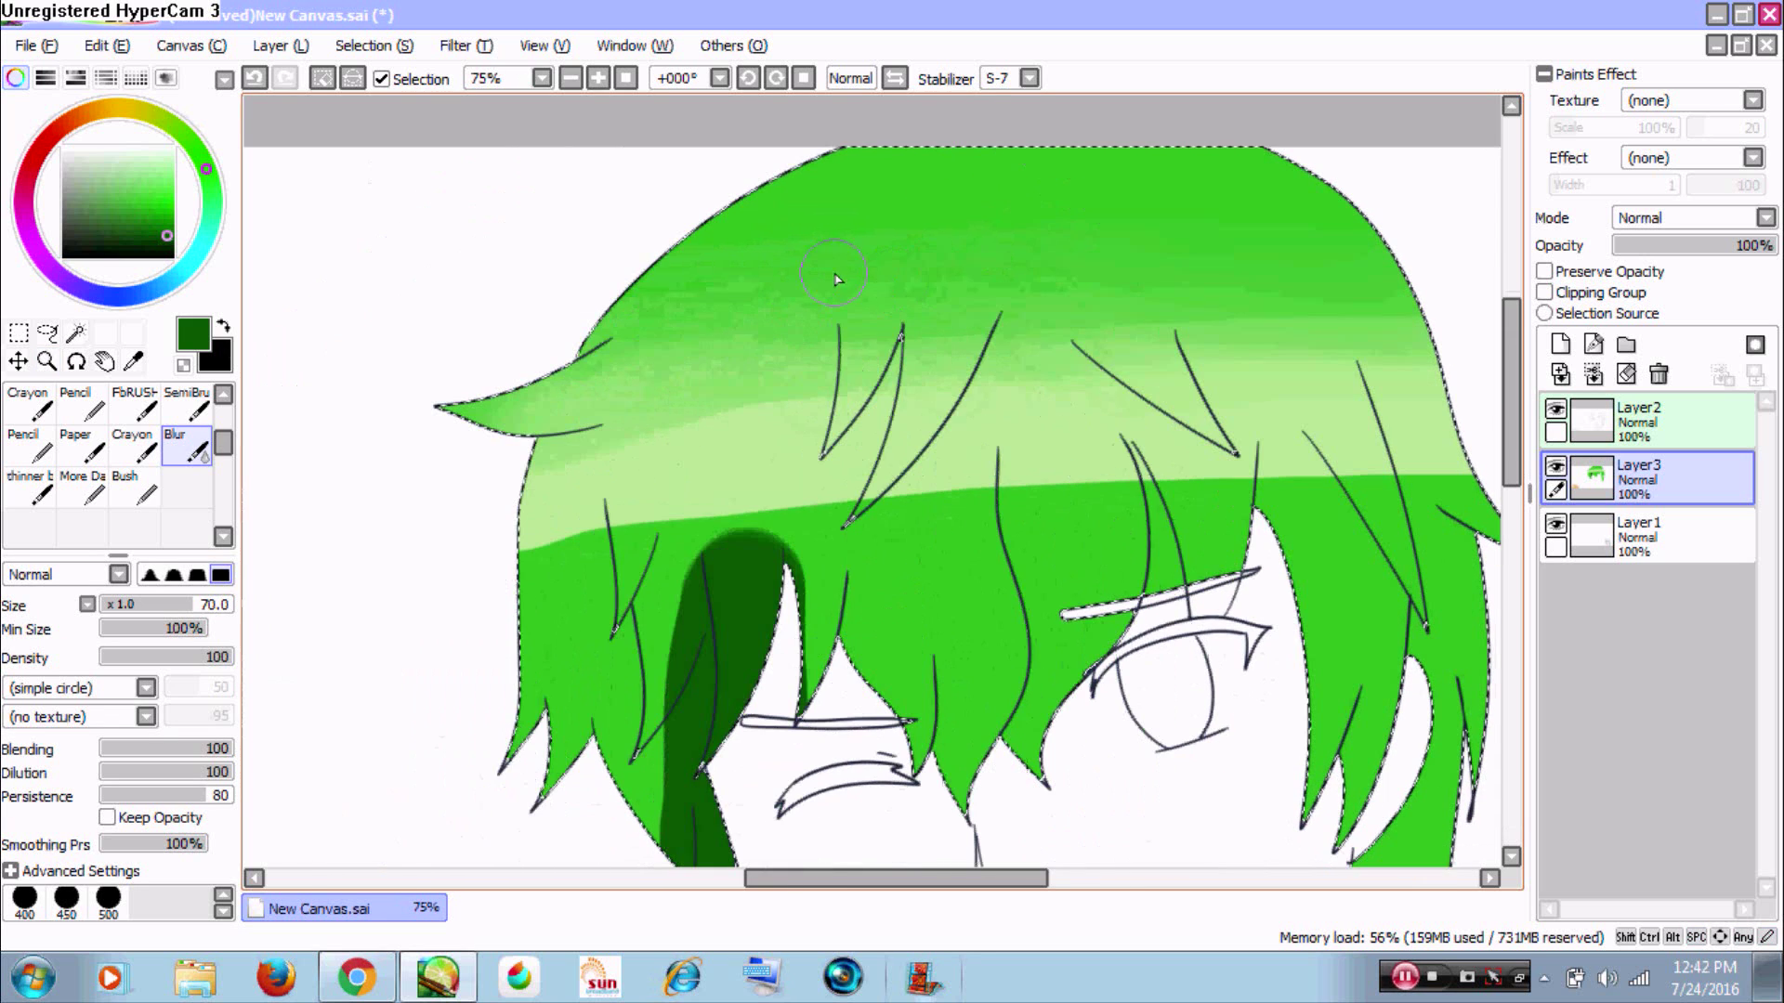
left_click_drag(673, 336, 990, 317)
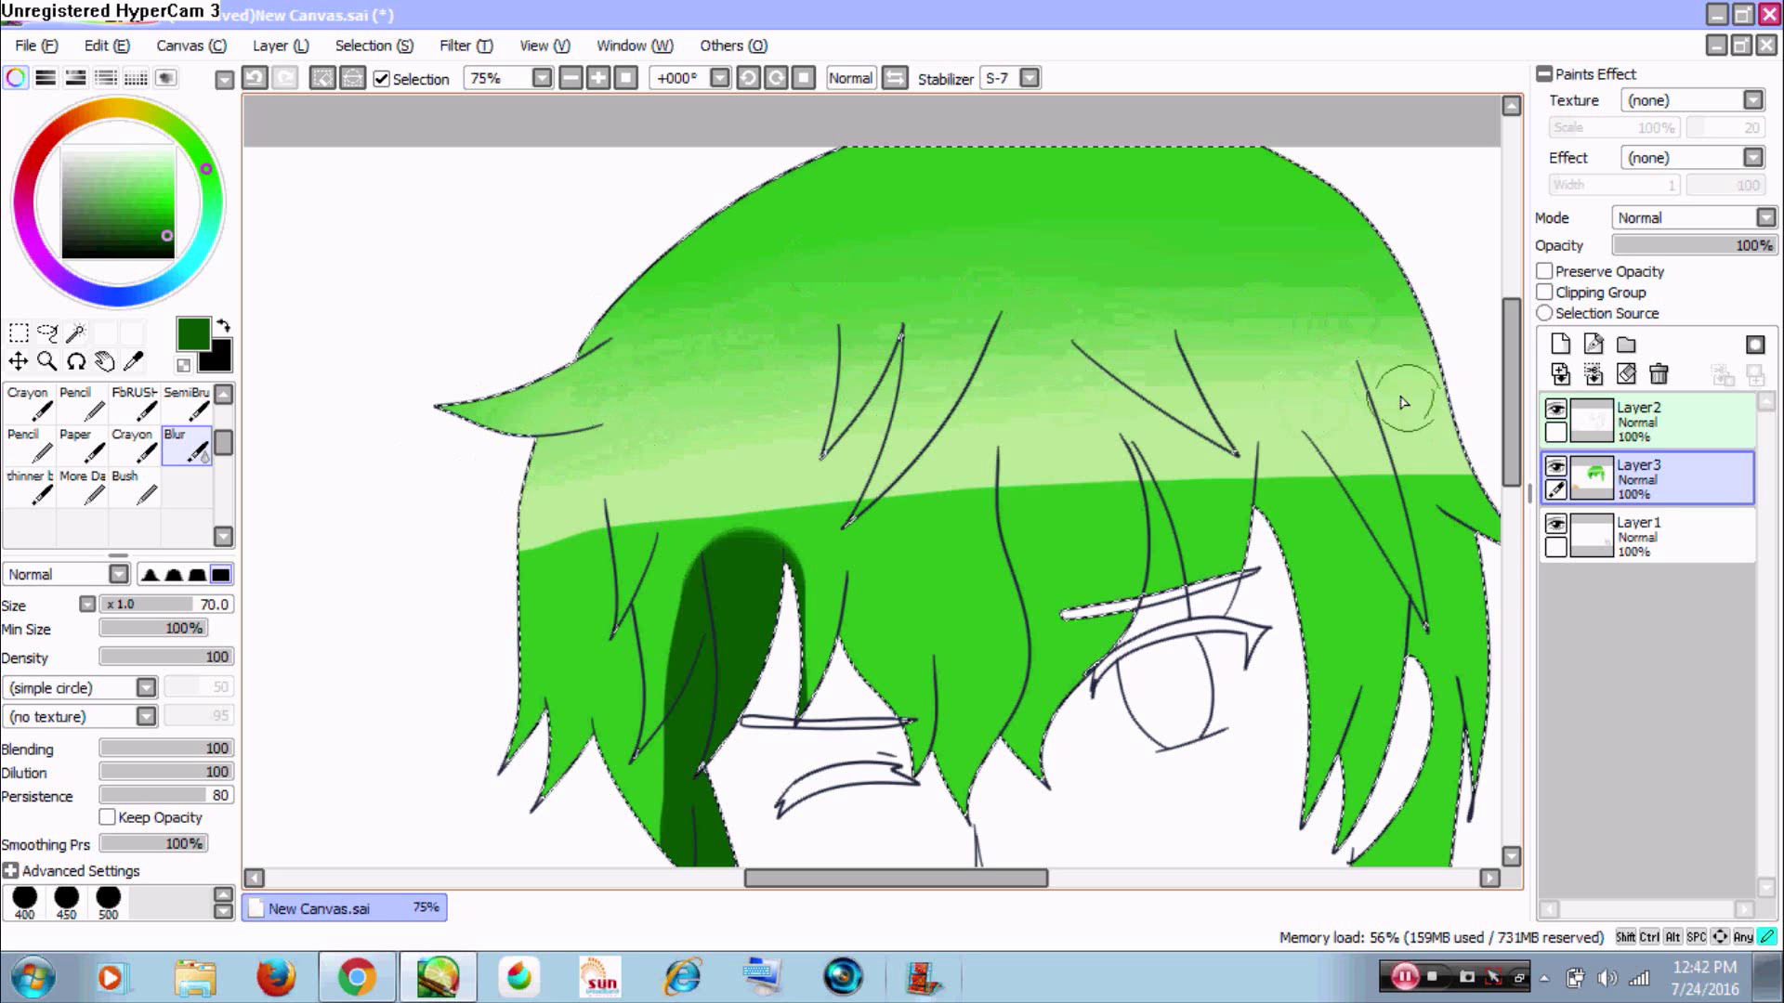
left_click(1005, 387, "ctrl+alt")
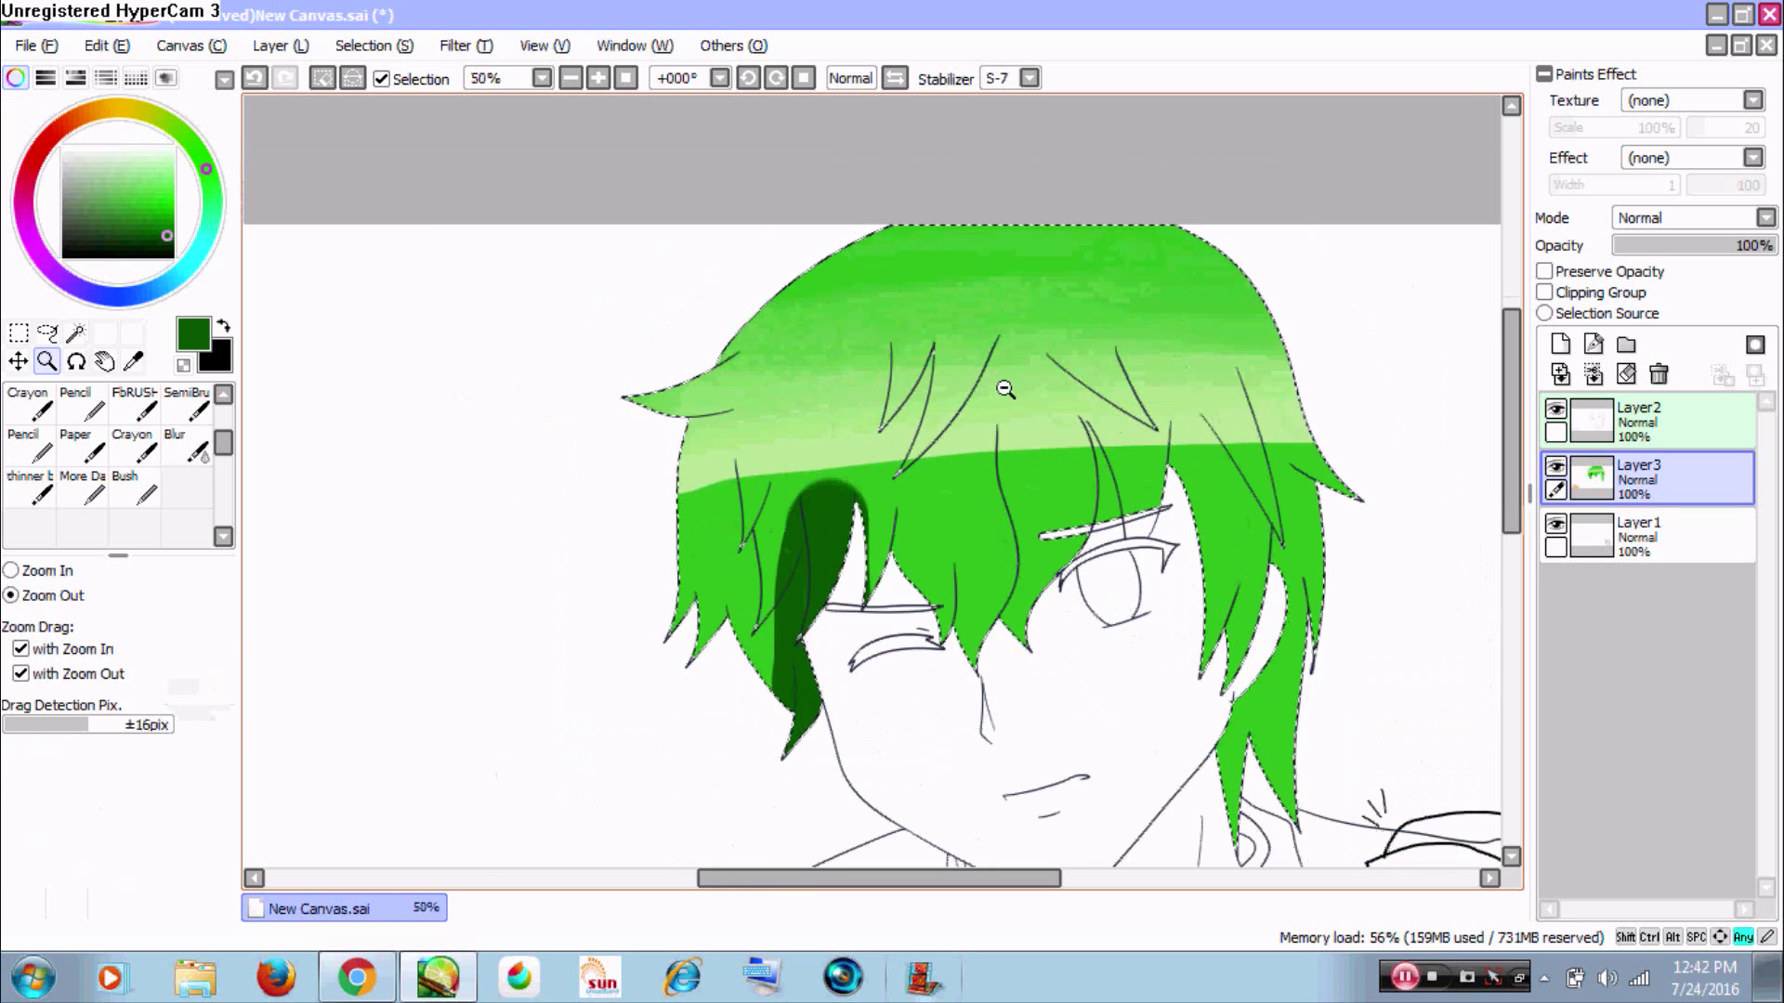
left_click_drag(983, 418, 777, 287)
mouse_move(458, 362)
left_mouse_down()
mouse_move(471, 407)
mouse_move(434, 347)
mouse_move(1097, 316)
mouse_move(1110, 300)
mouse_move(353, 356)
left_mouse_up()
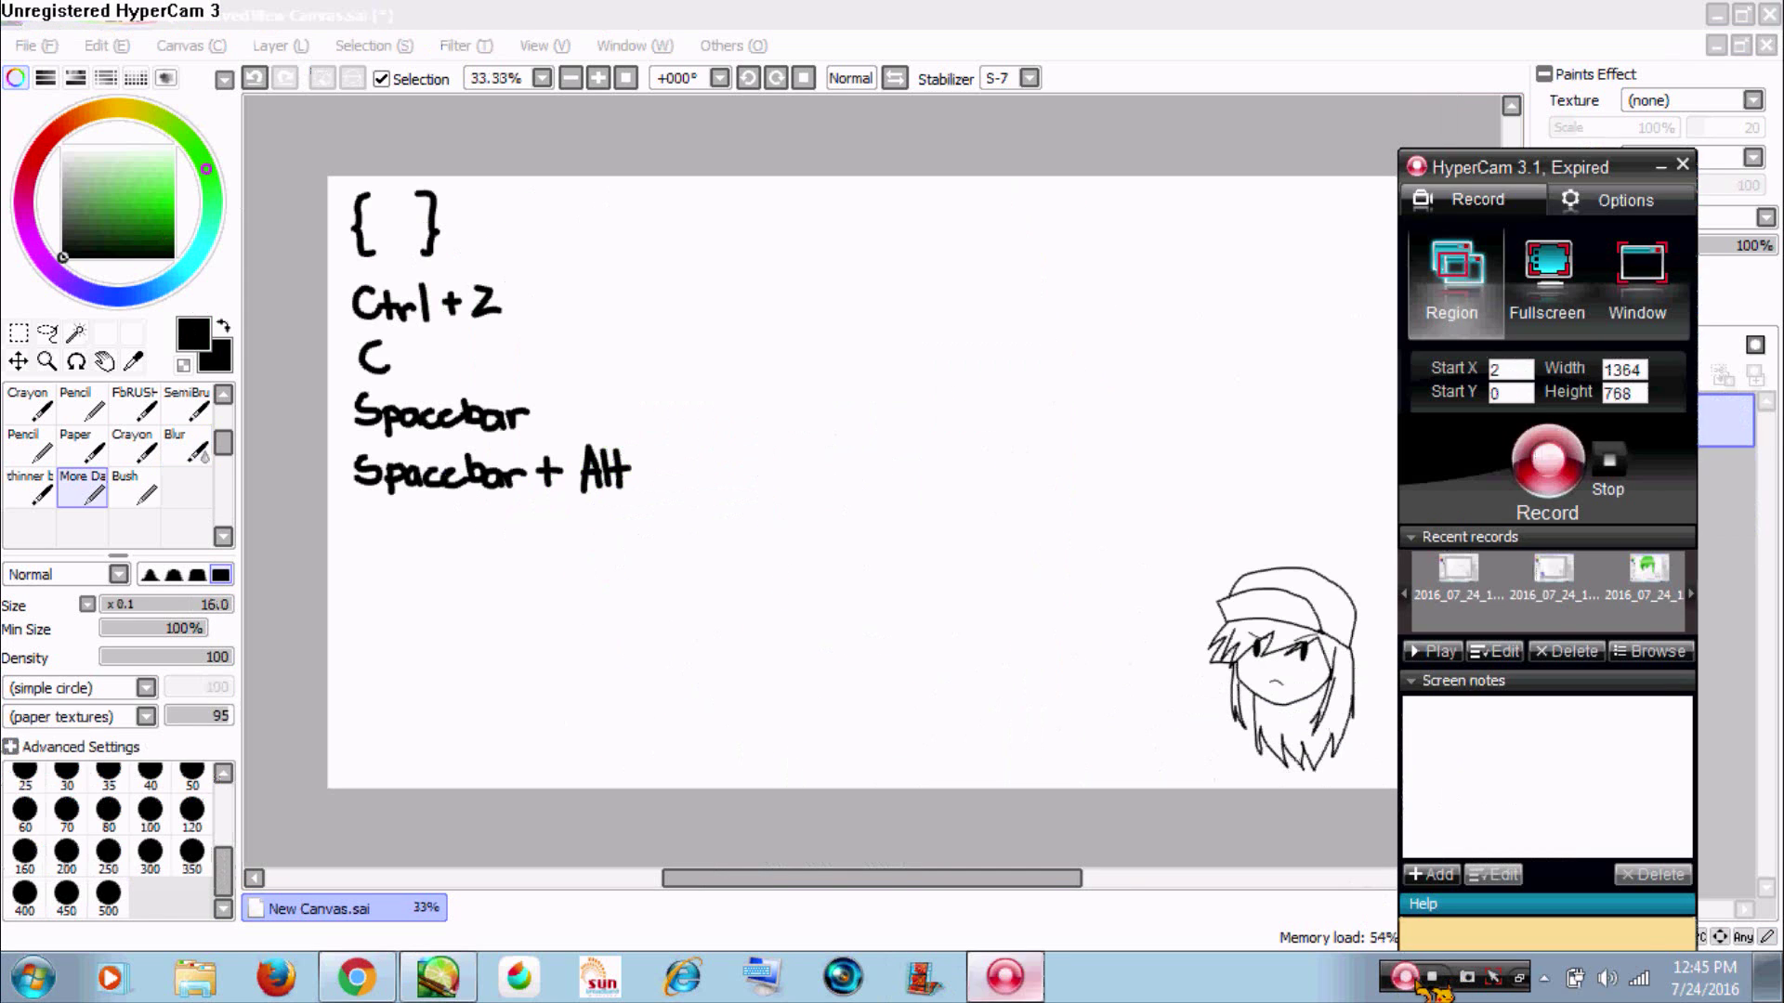
left_click(1405, 977)
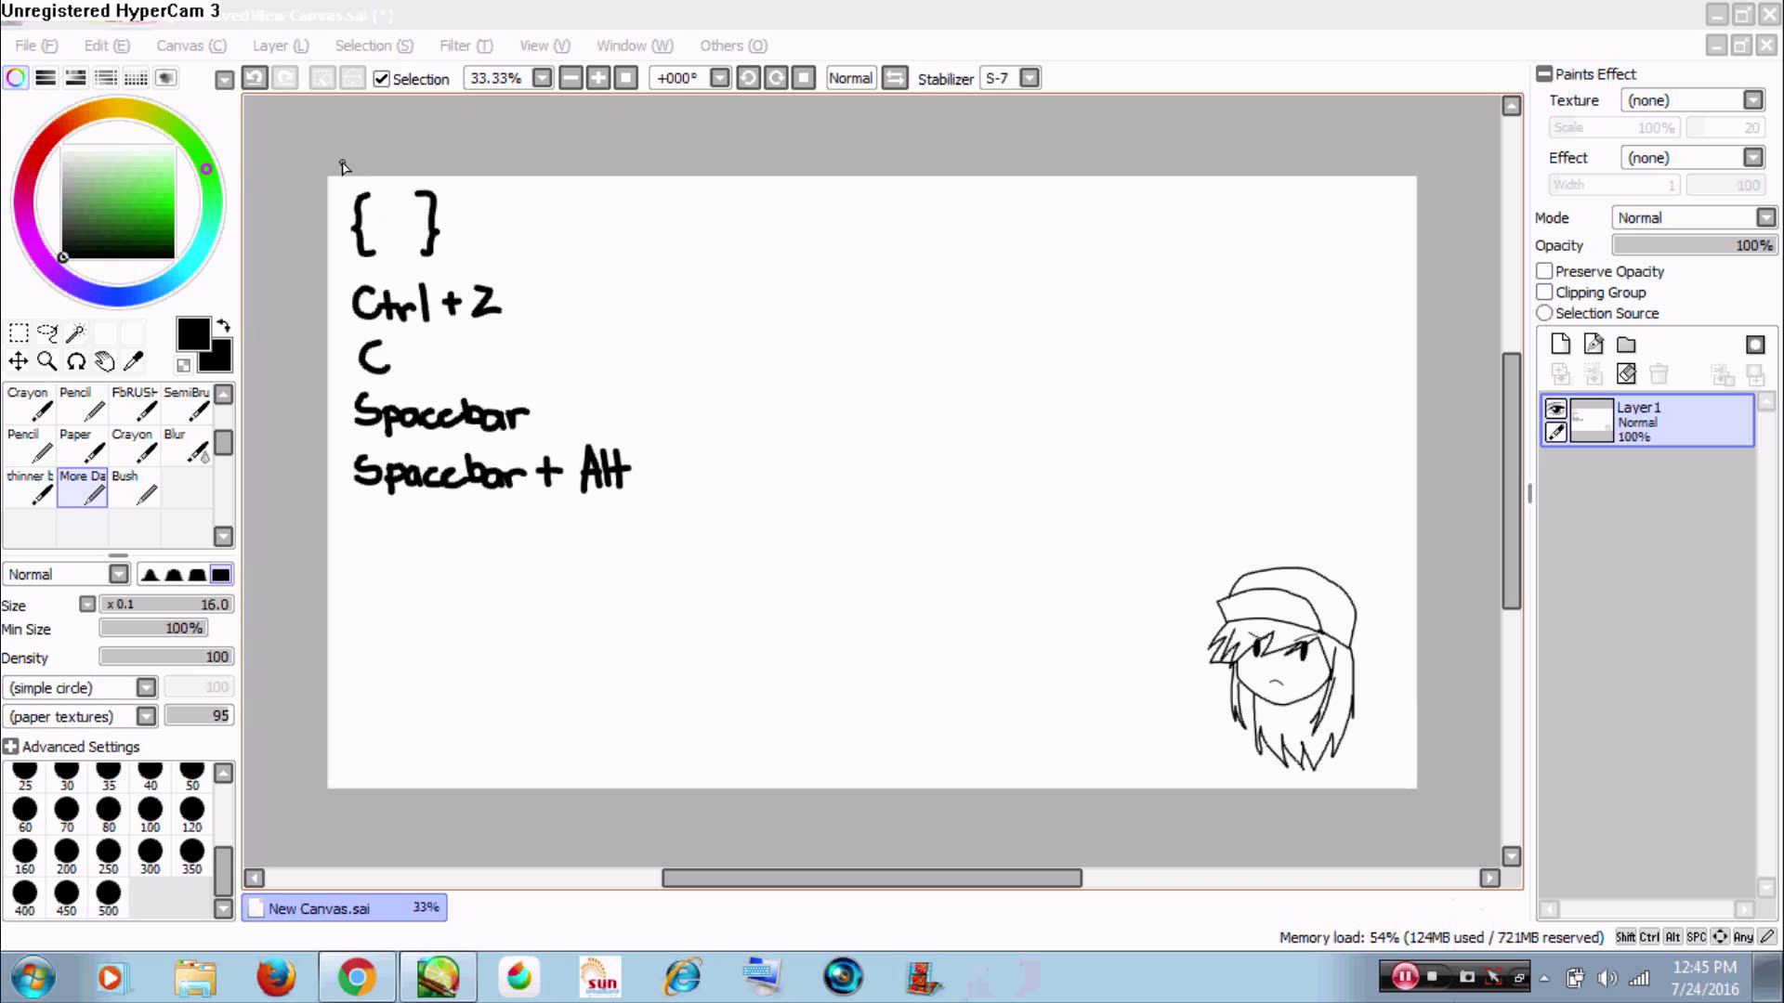
- Enlarge and shrink the "More Da" brush repeatedly between 20 and 450, ending at size 25
left_click_drag(338, 181, 521, 292)
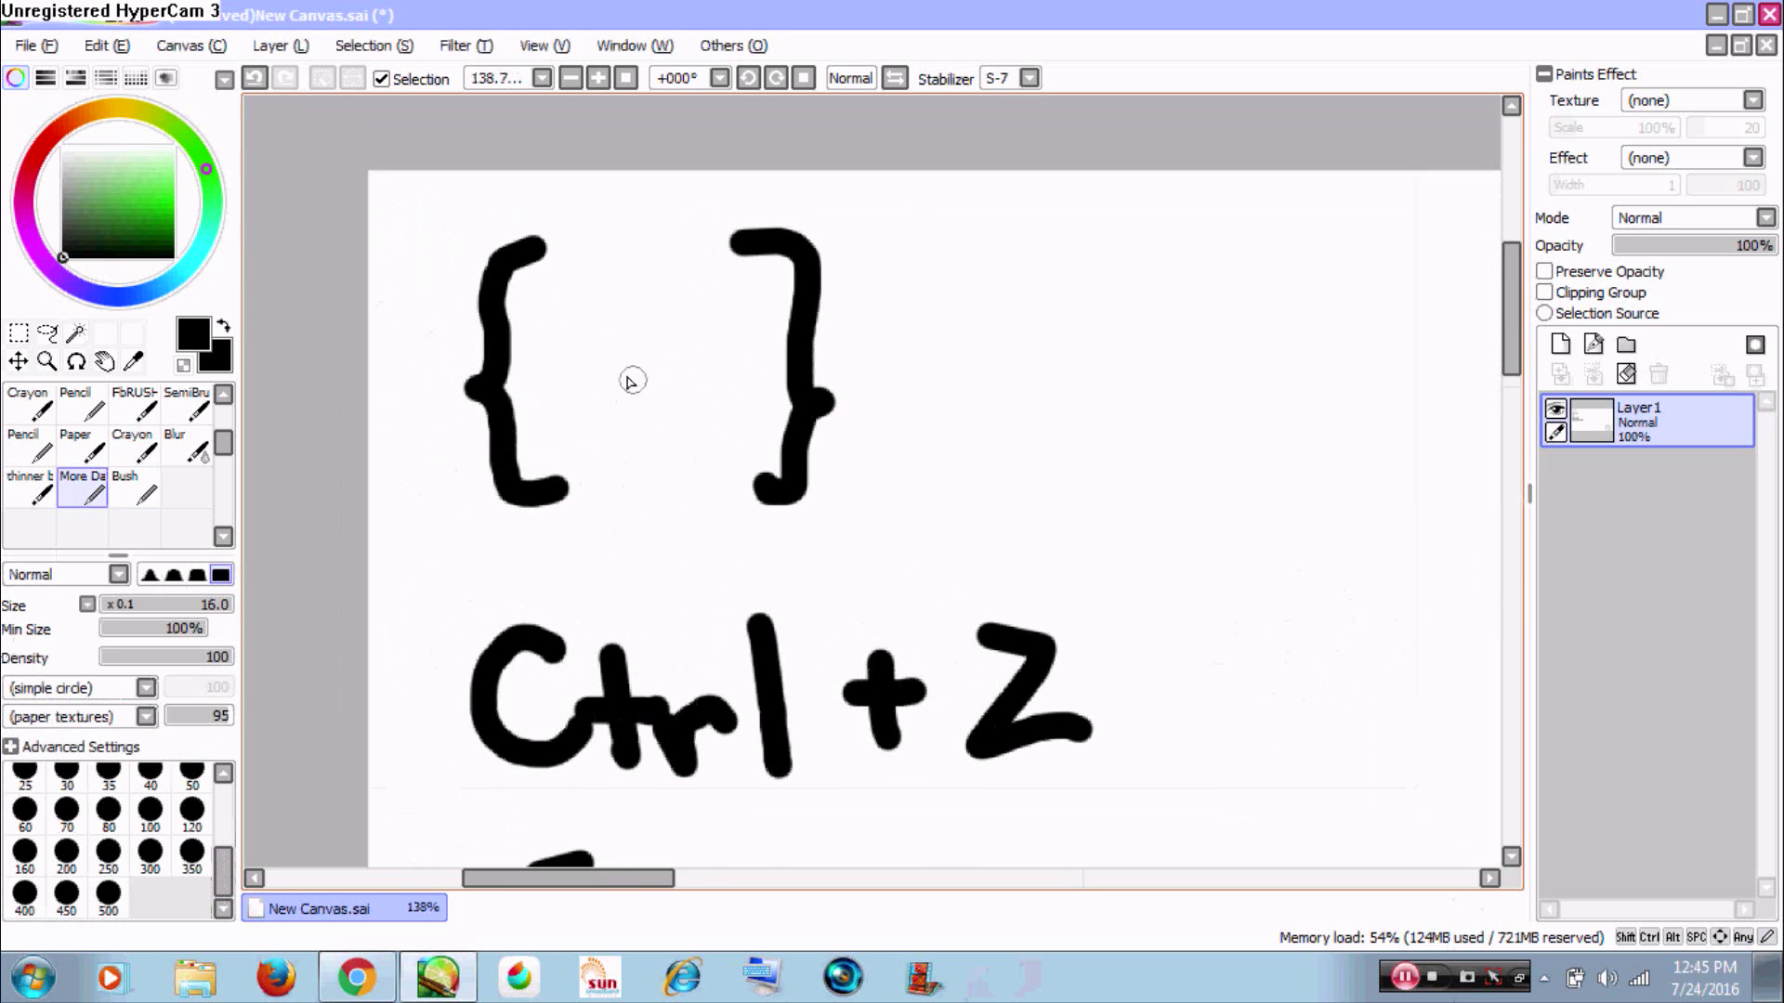
left_click(1022, 463, "ctrl+alt")
left_click(1022, 462, "ctrl+alt")
left_click_drag(1180, 427, 701, 377)
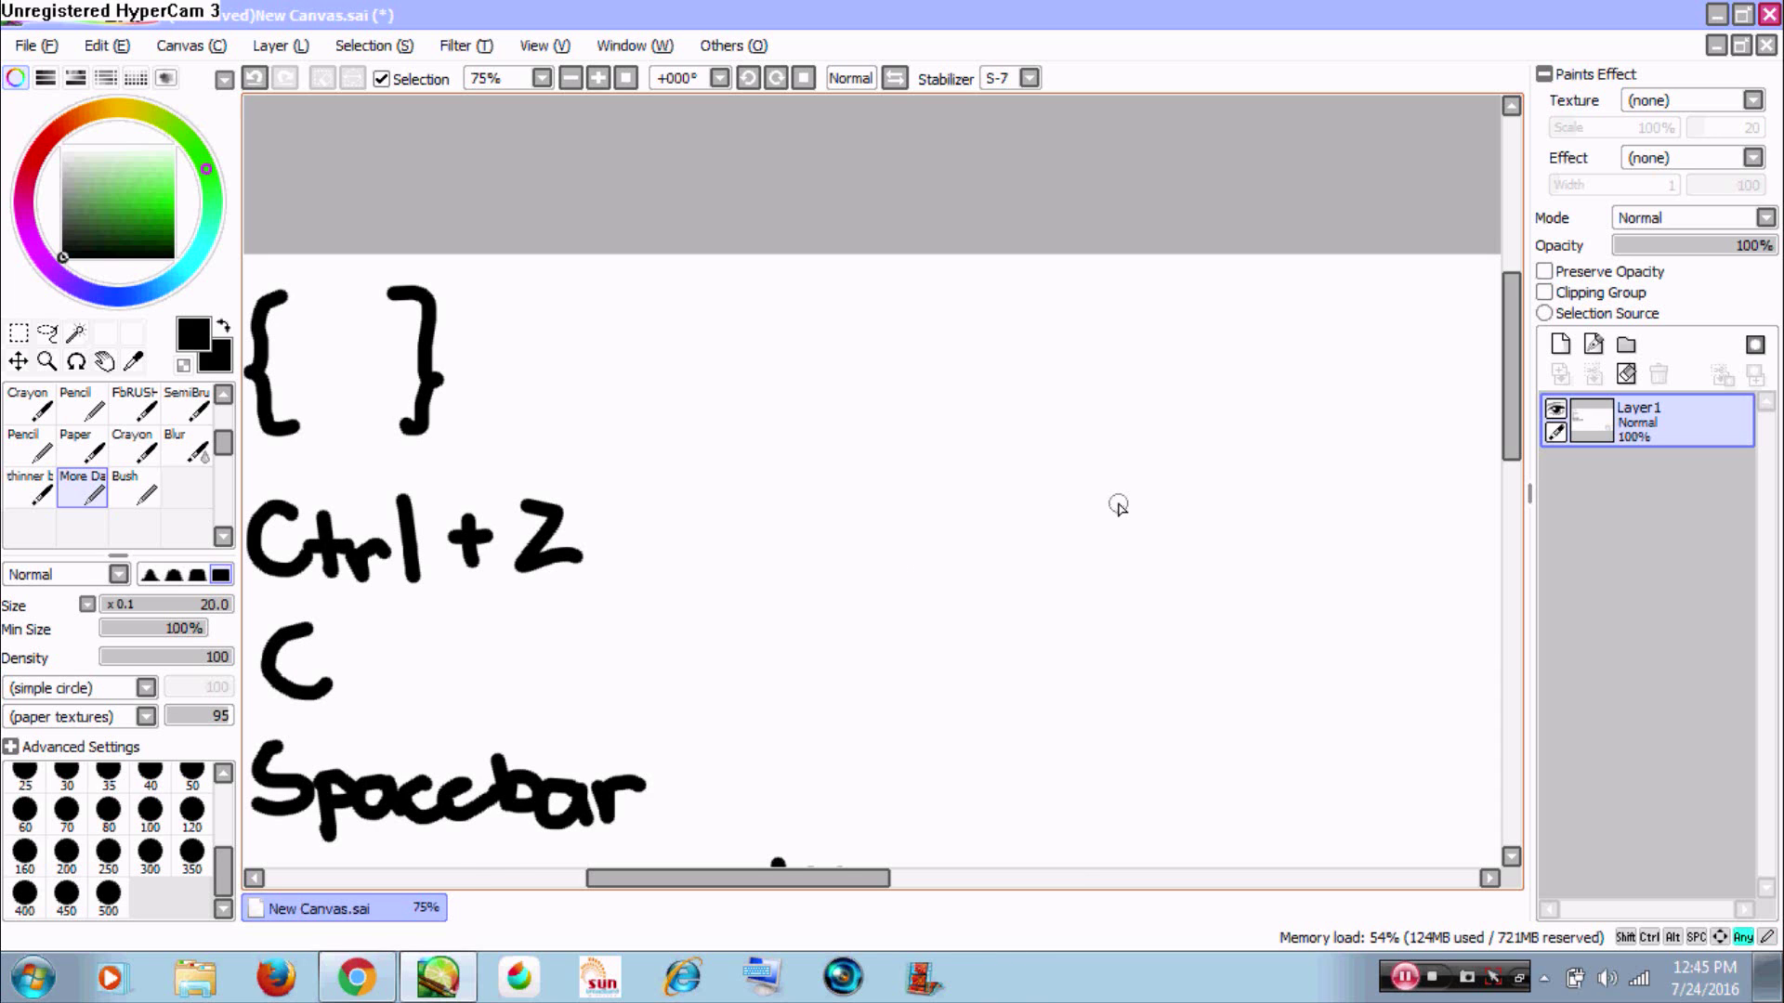
key("bracketright")
key("bracketright")
key("bracketright")
key("bracketright")
key("bracketright")
key("bracketright")
key("bracketright")
key("bracketright")
key("bracketright")
key("bracketright")
key("bracketright")
key("bracketright")
key("bracketright")
key("bracketleft")
key("bracketleft")
key("bracketleft")
key("bracketleft")
key("bracketleft")
key("bracketleft")
key("bracketleft")
key("bracketleft")
key("bracketleft")
key("bracketleft")
key("bracketleft")
key("bracketleft")
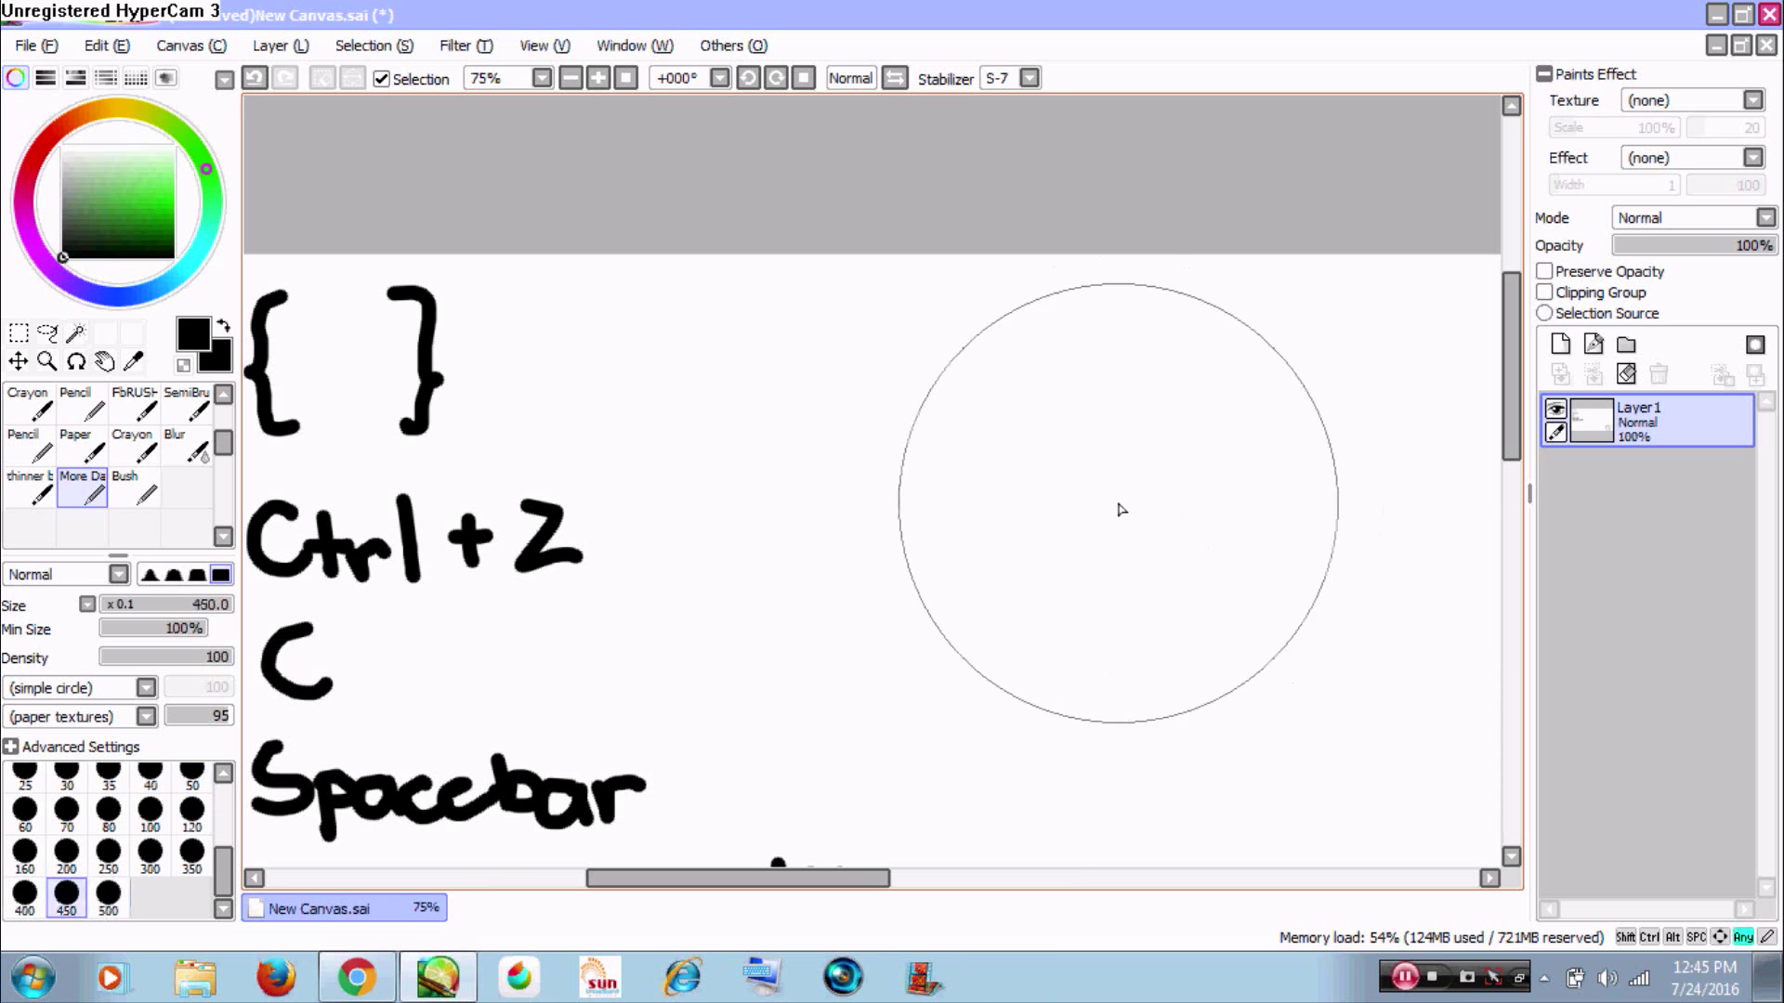
key("bracketleft")
key("bracketleft")
key("bracketleft")
key("bracketleft")
key("bracketleft")
key("bracketleft")
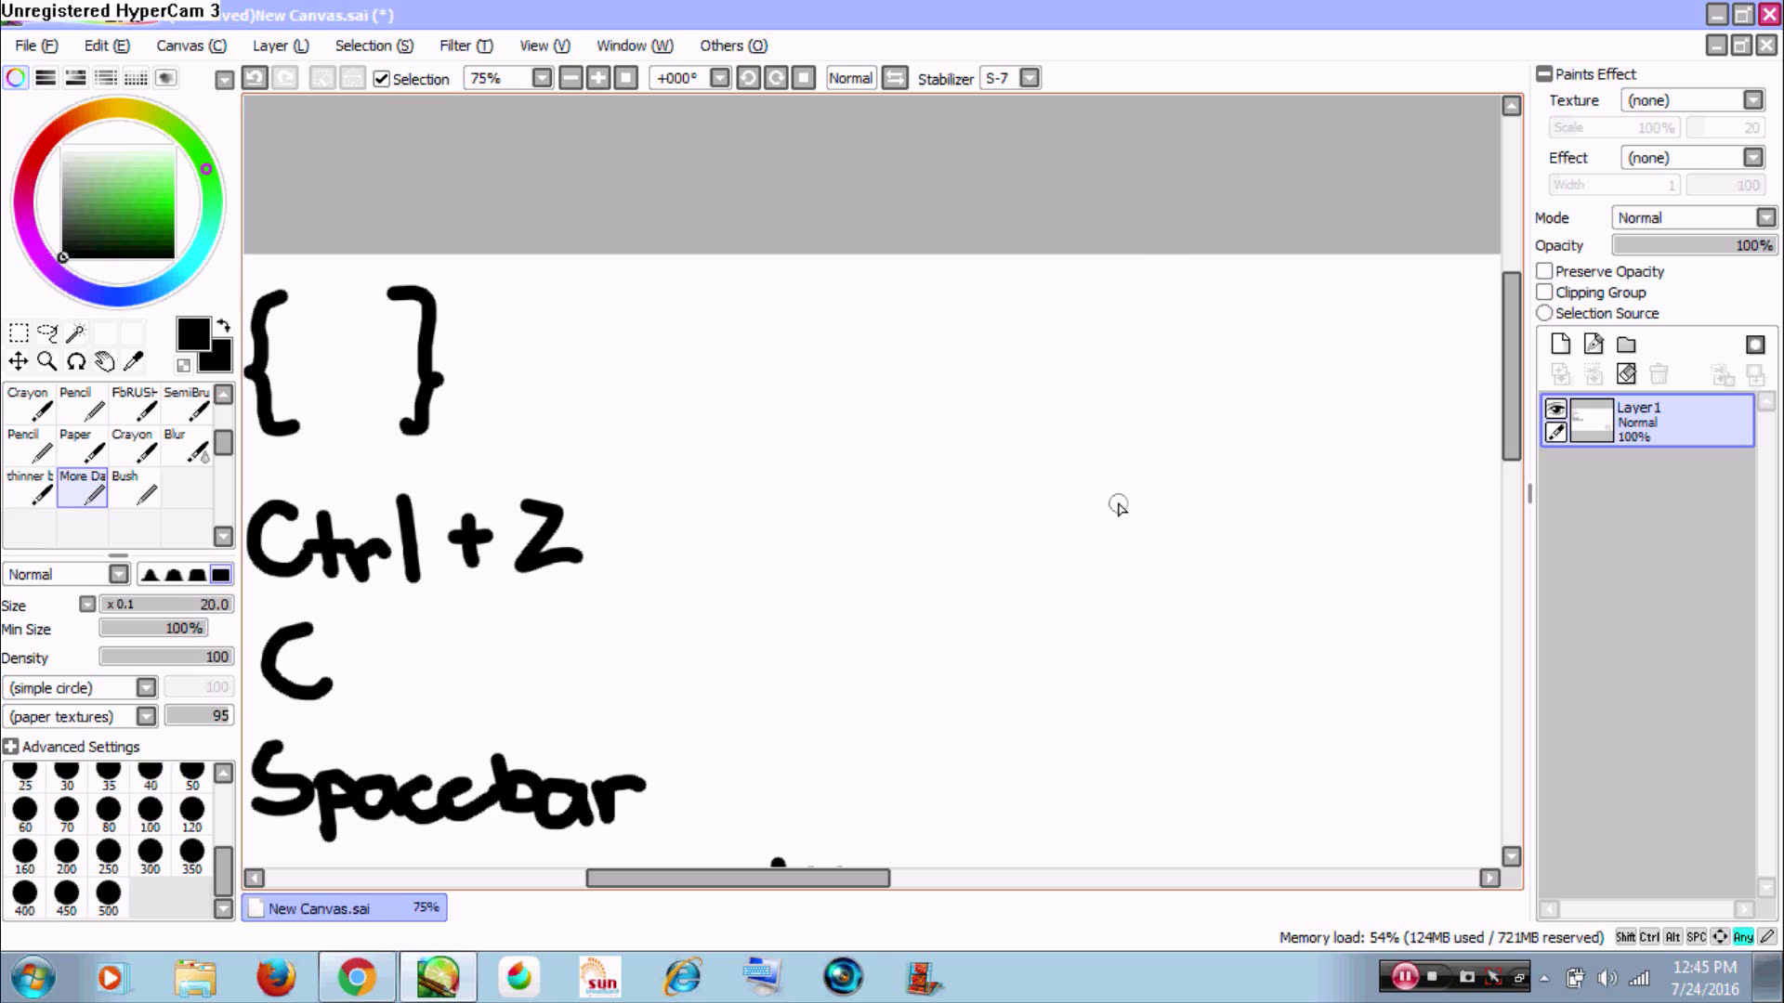
key("bracketright")
key("bracketright")
key("bracketright")
key("bracketright")
key("bracketright")
key("bracketright")
key("bracketright")
key("bracketright")
key("bracketright")
key("bracketright")
key("bracketright")
key("bracketright")
key("bracketright")
key("bracketright")
key("bracketright")
key("bracketright")
key("bracketright")
key("bracketleft")
key("bracketleft")
key("bracketleft")
key("bracketleft")
key("bracketleft")
key("bracketleft")
key("bracketleft")
key("bracketleft")
key("bracketleft")
key("bracketleft")
key("bracketleft")
key("bracketleft")
key("bracketleft")
key("bracketleft")
key("bracketleft")
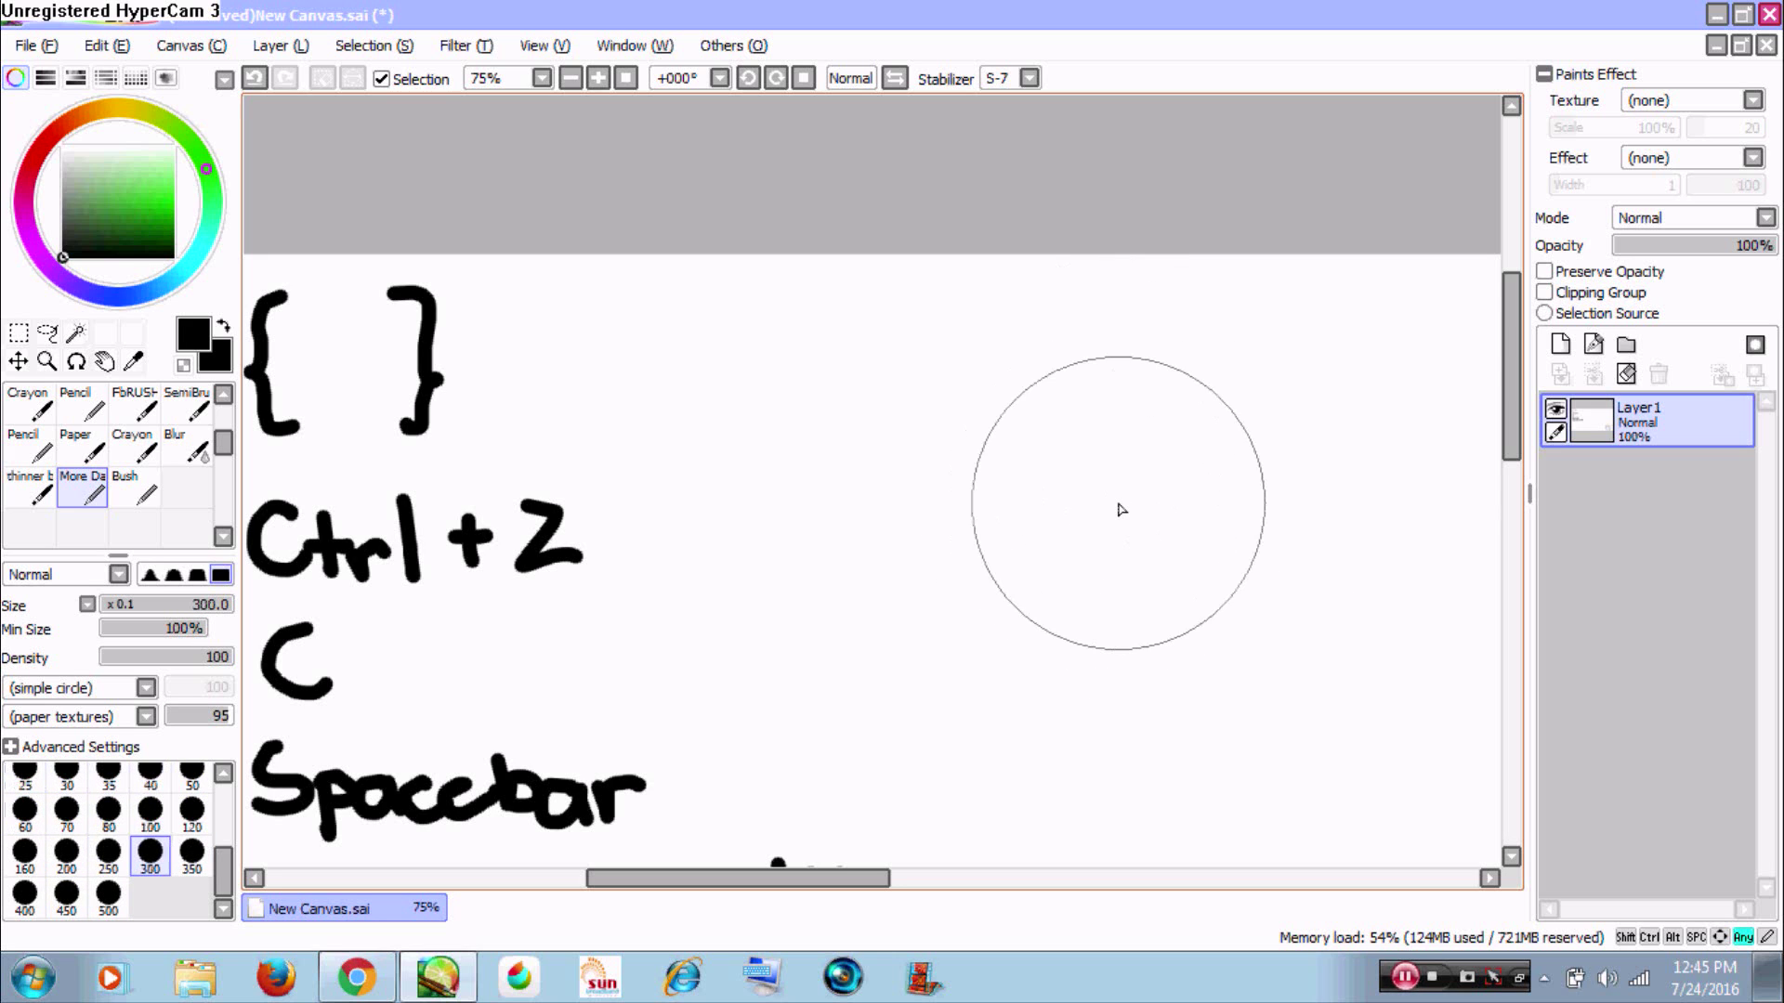
key("bracketleft")
key("bracketleft")
- Draw a short black vertical test stroke on the blank canvas area, and undo it
mouse_move(774, 660)
left_mouse_down()
mouse_move(693, 338)
mouse_move(541, 477)
left_mouse_up()
left_click_drag(847, 340, 824, 540)
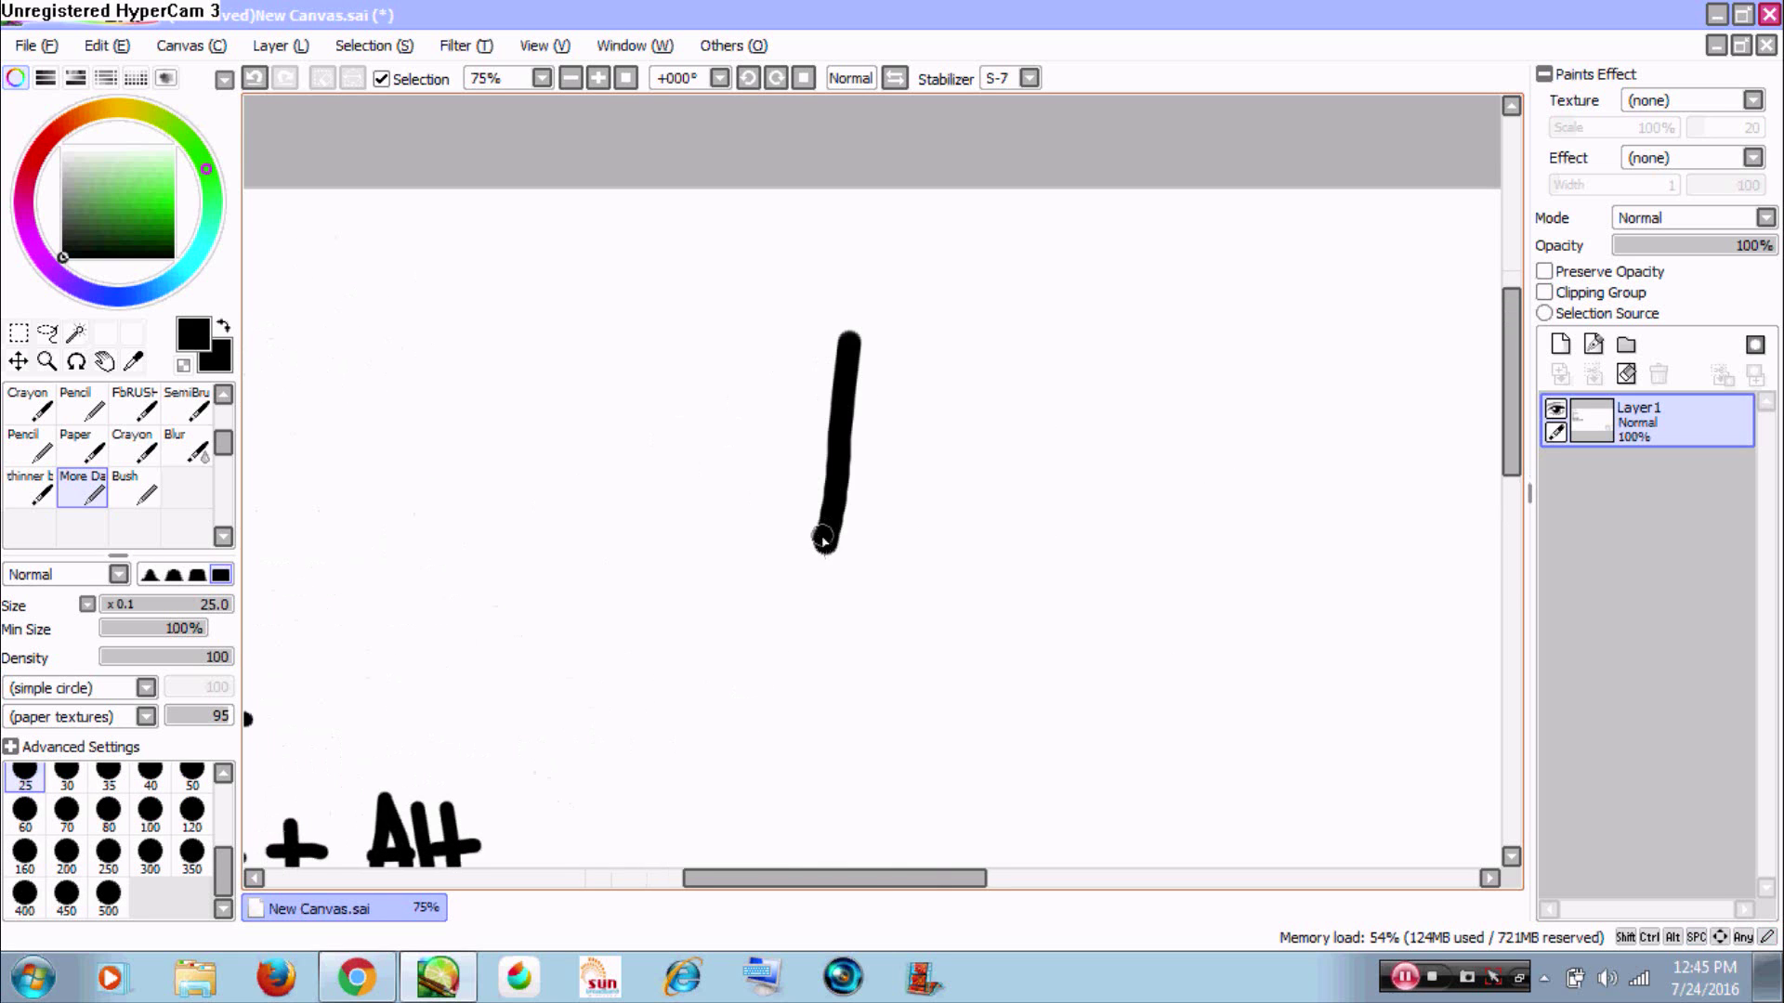
key("ctrl+z")
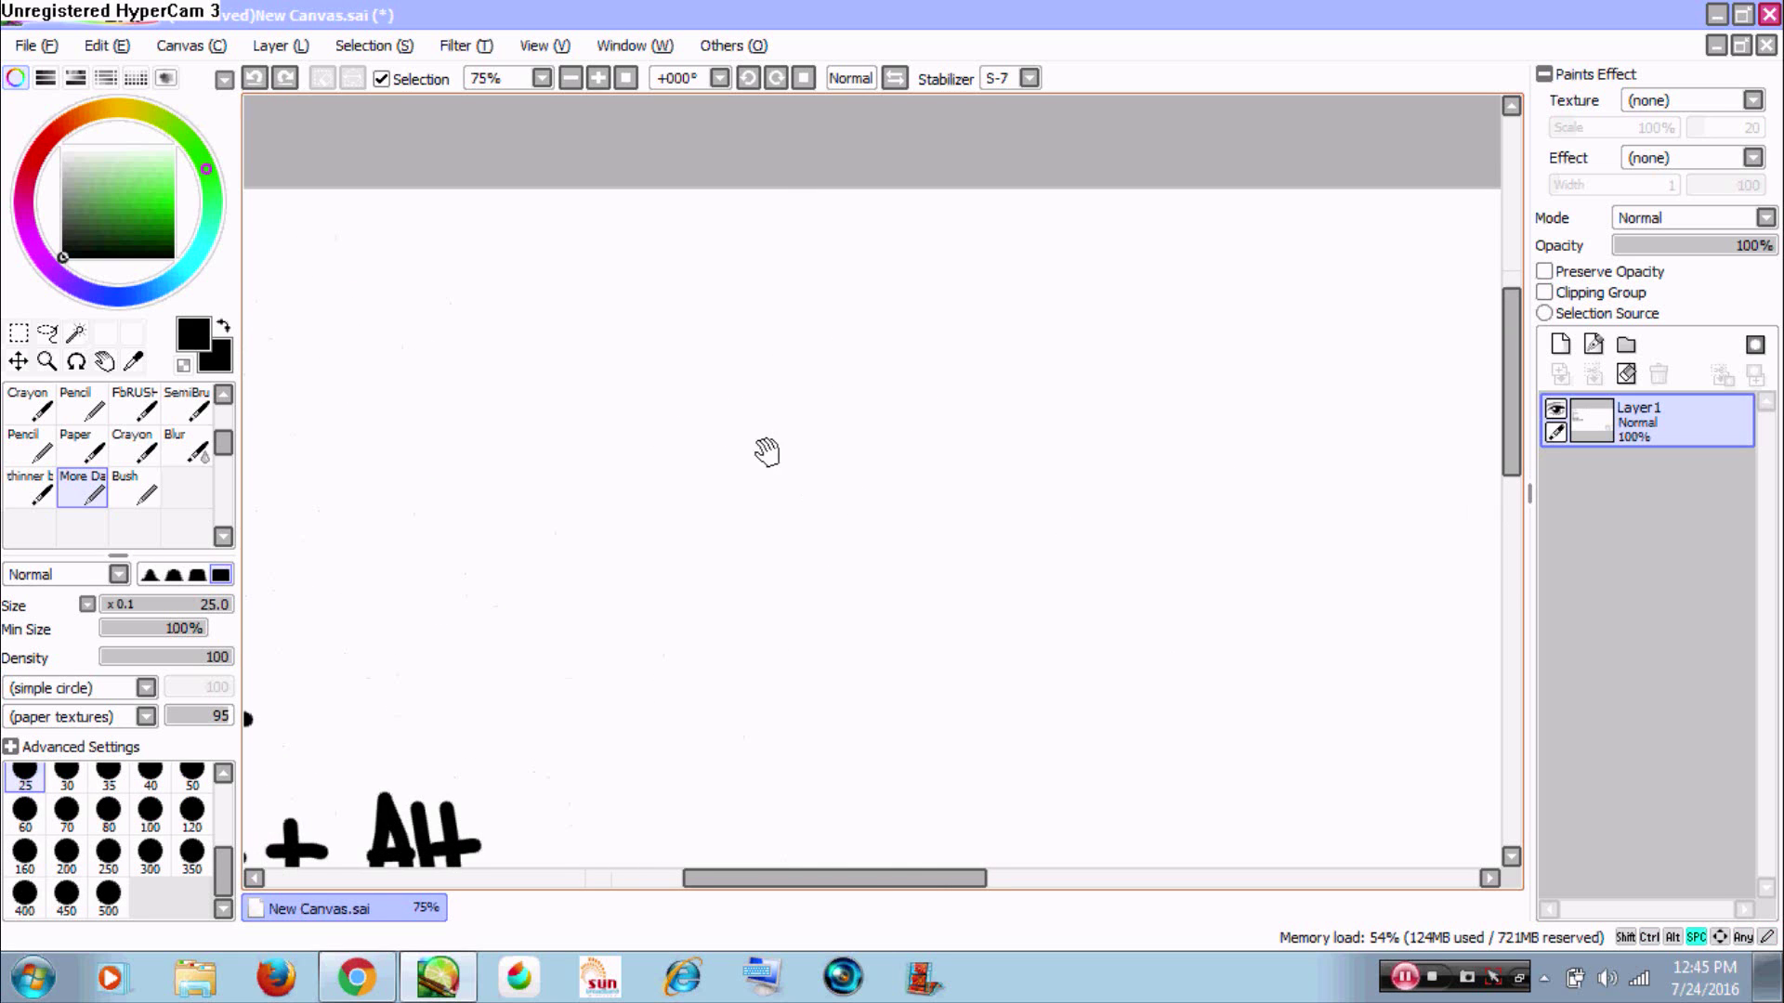
- Draw a second black vertical test stroke beside the shortcut list, undo it, redo it, and undo it again
left_click_drag(767, 452, 986, 390)
left_click_drag(1029, 247, 1053, 502)
key("ctrl+z")
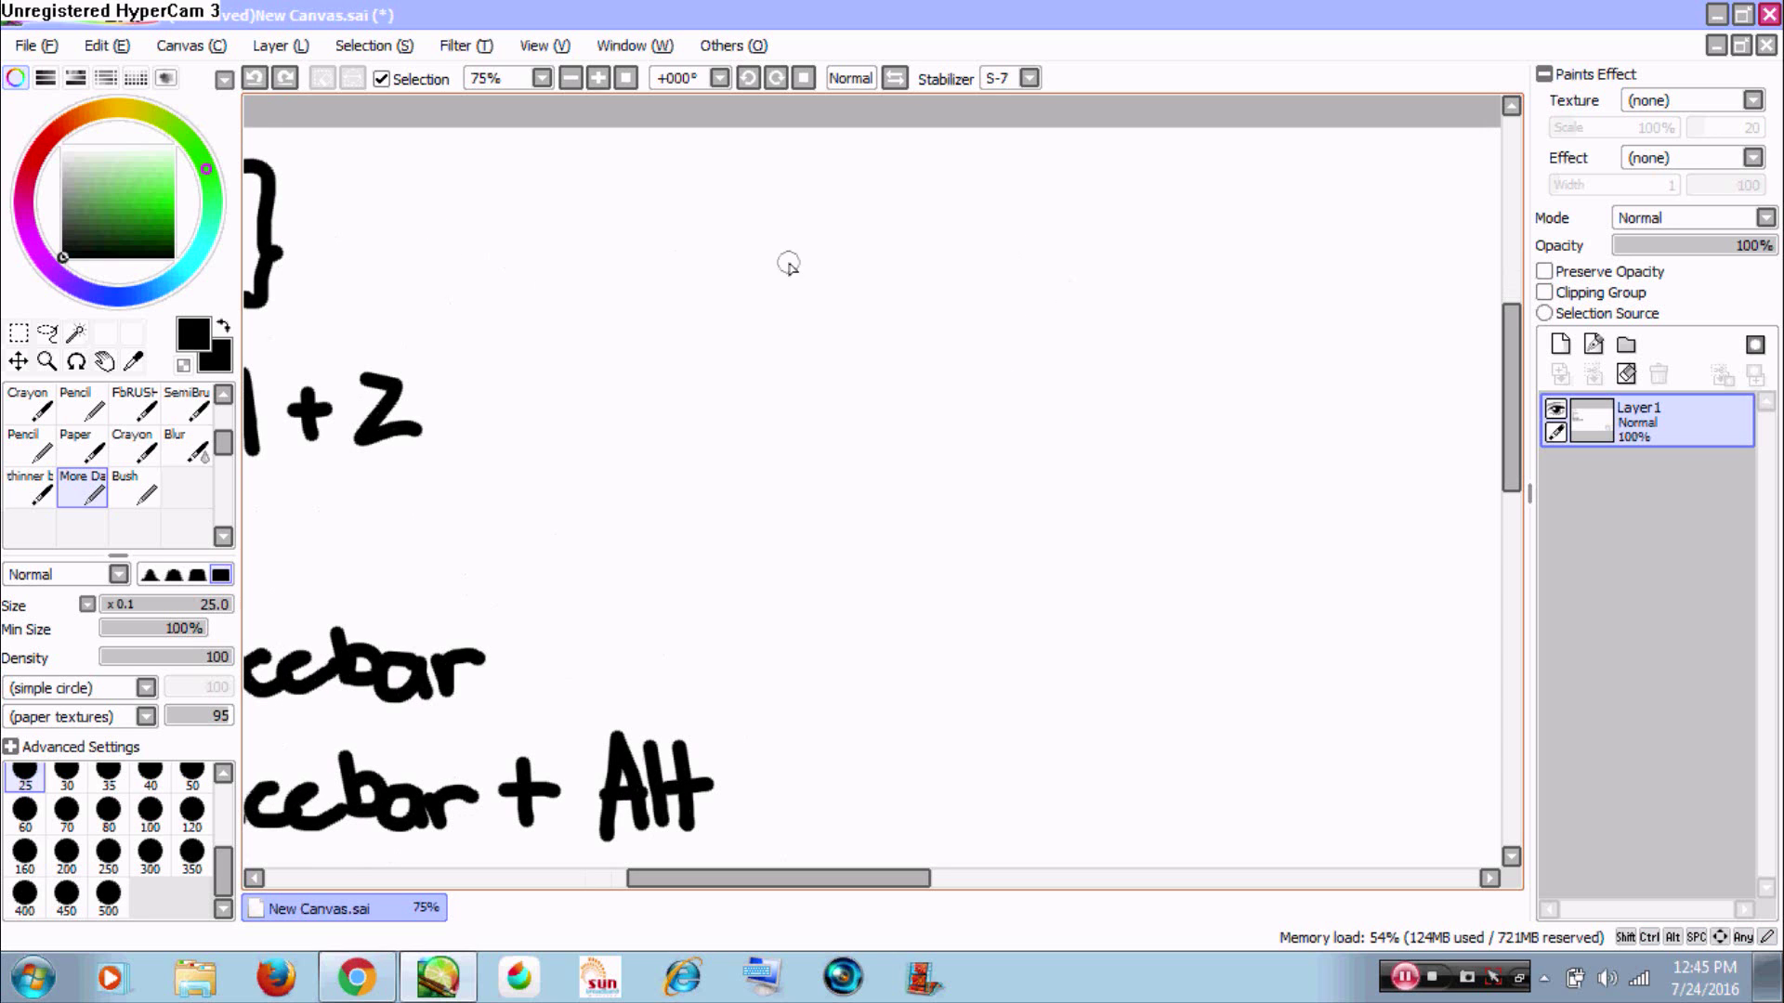
key("ctrl+y")
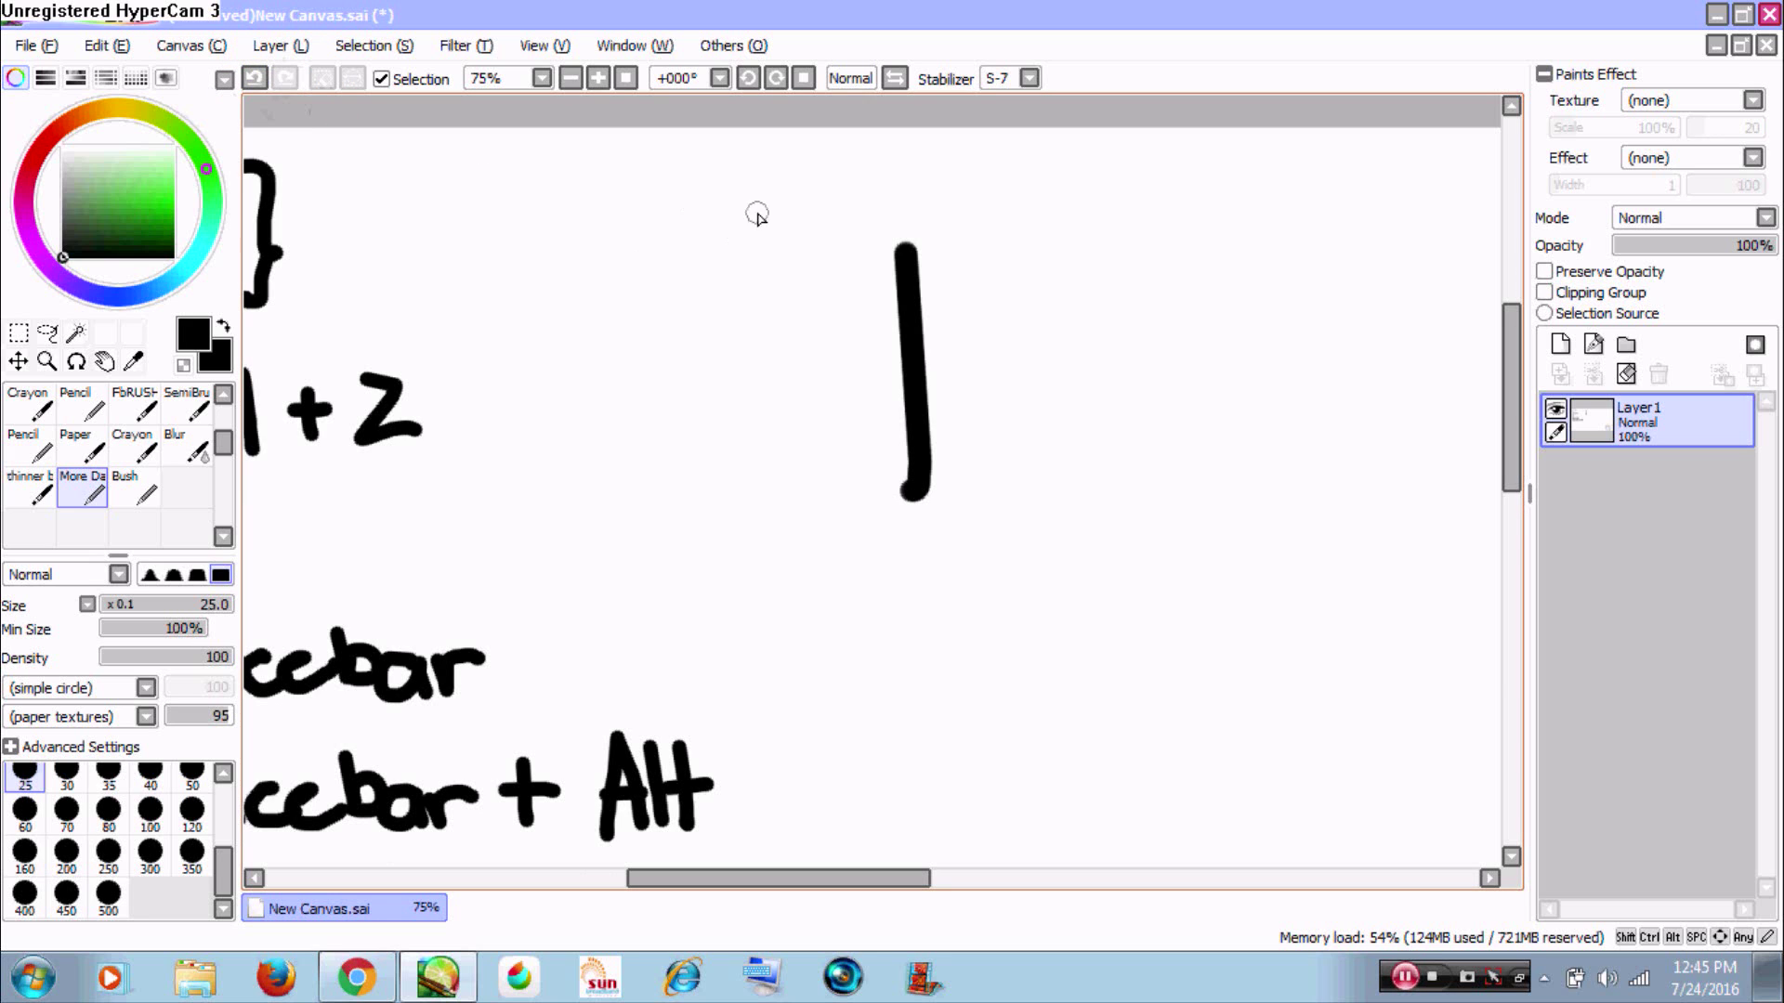
key("ctrl+z")
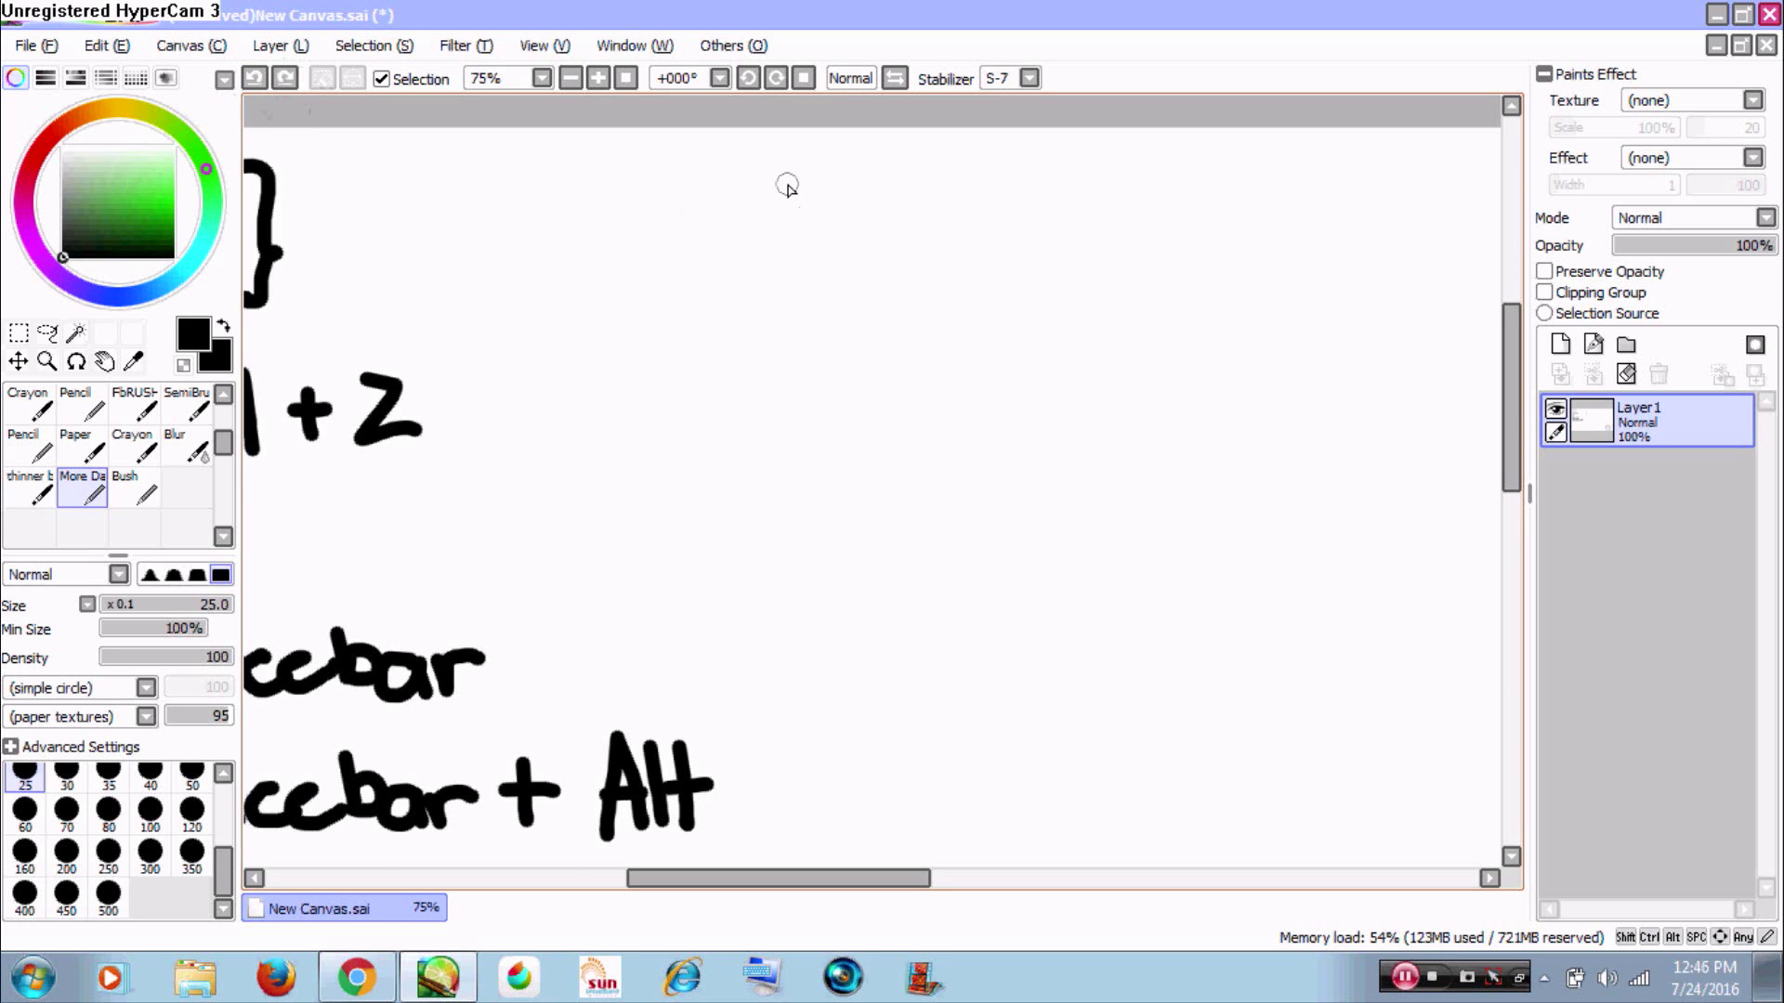
- Examine the handwritten shortcut list and the character sketch at different zoom levels, including the whole canvas
key("ctrl+alt+space")
left_click(921, 466, "ctrl+alt")
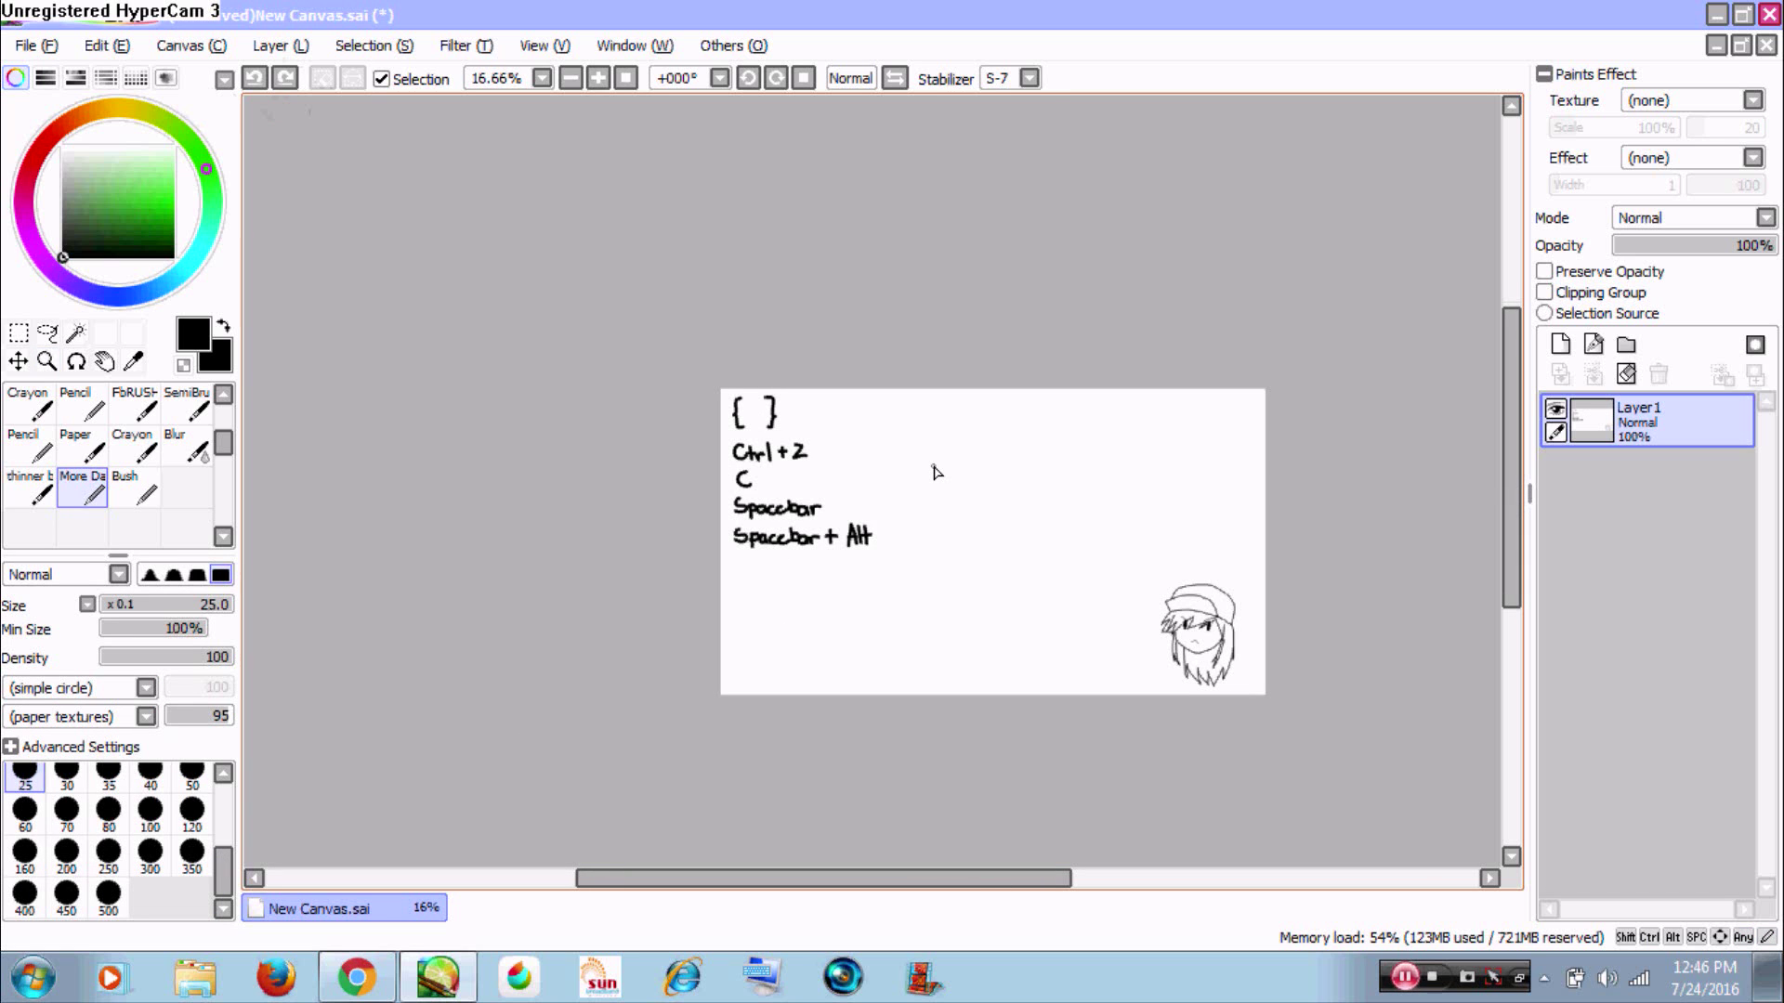
key("ctrl+space")
left_click_drag(936, 226, 1143, 605)
left_click_drag(800, 458, 864, 228)
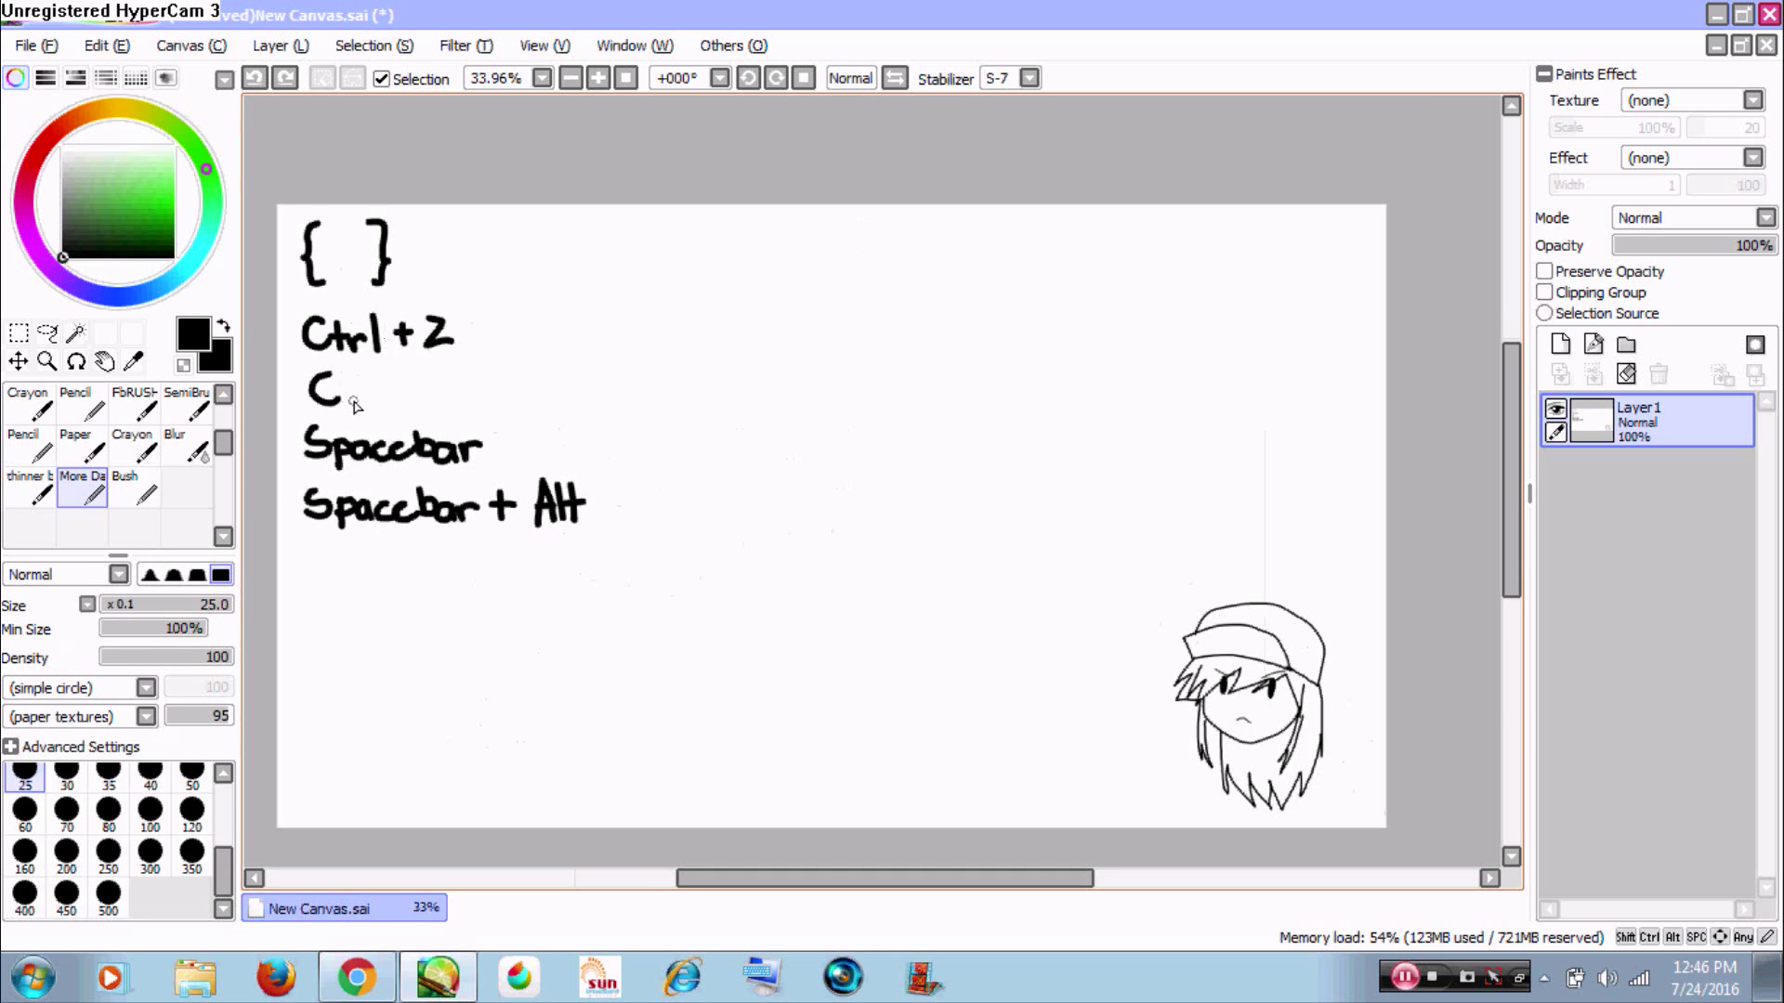
key("ctrl+alt+space")
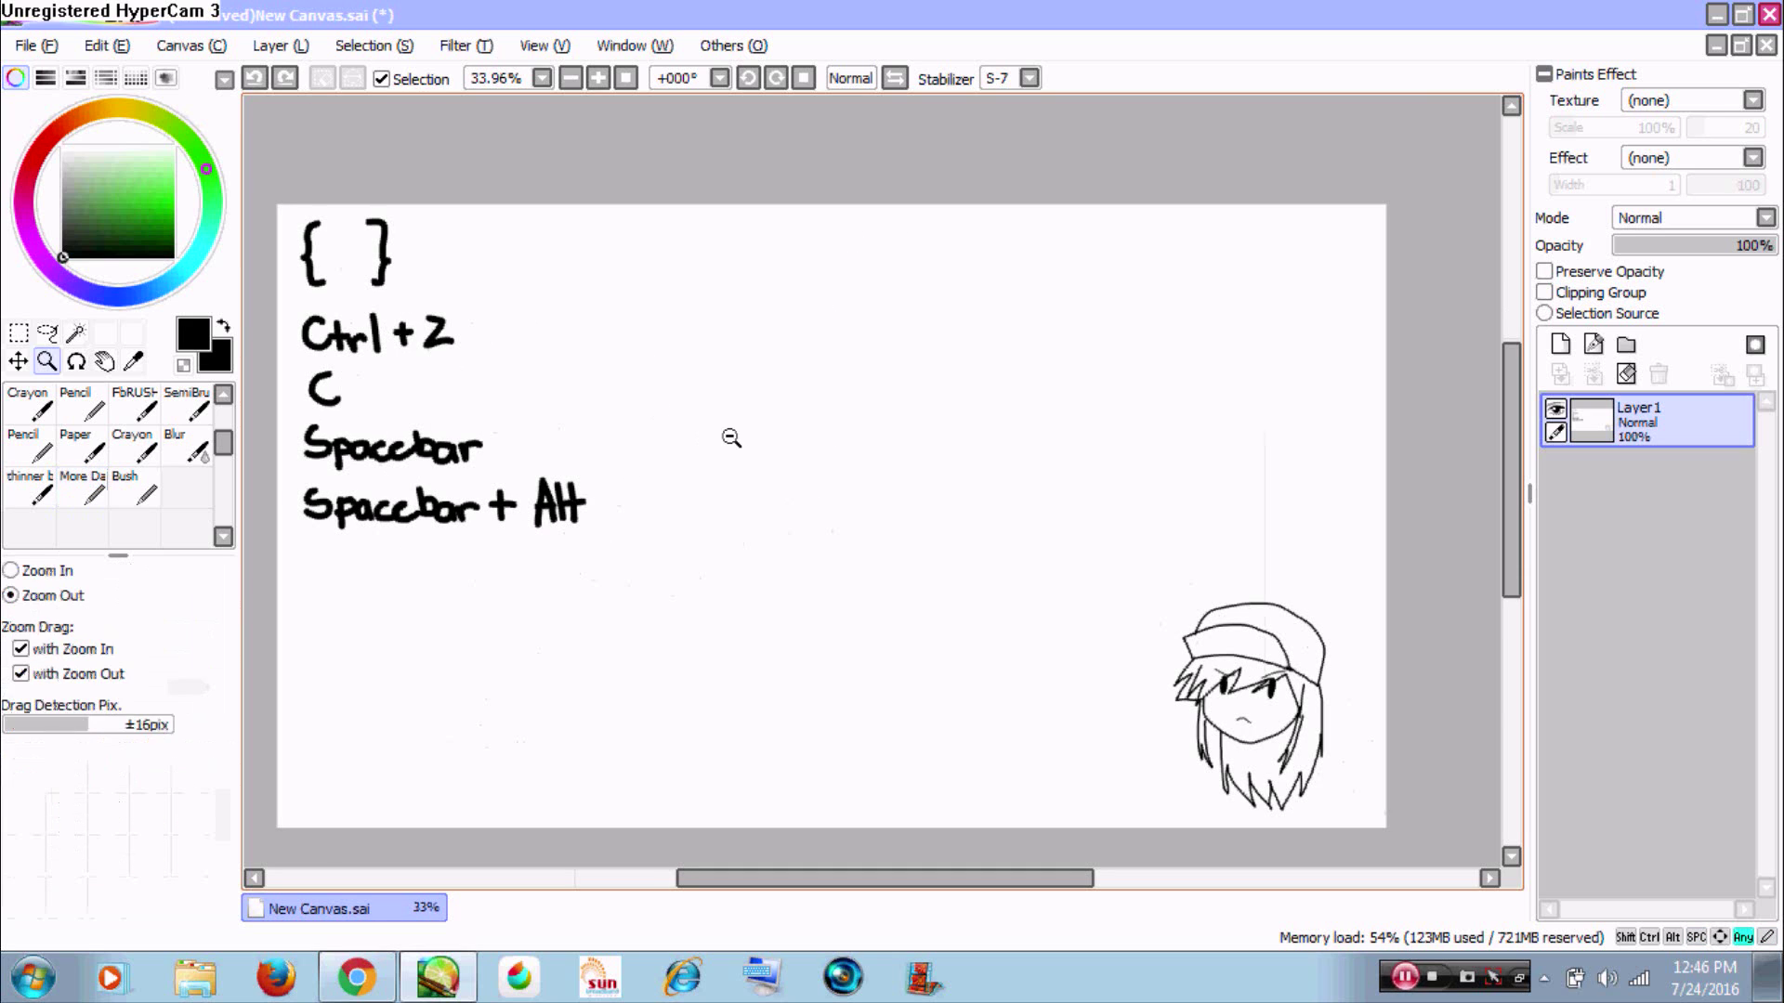
left_click_drag(583, 271, 1330, 635)
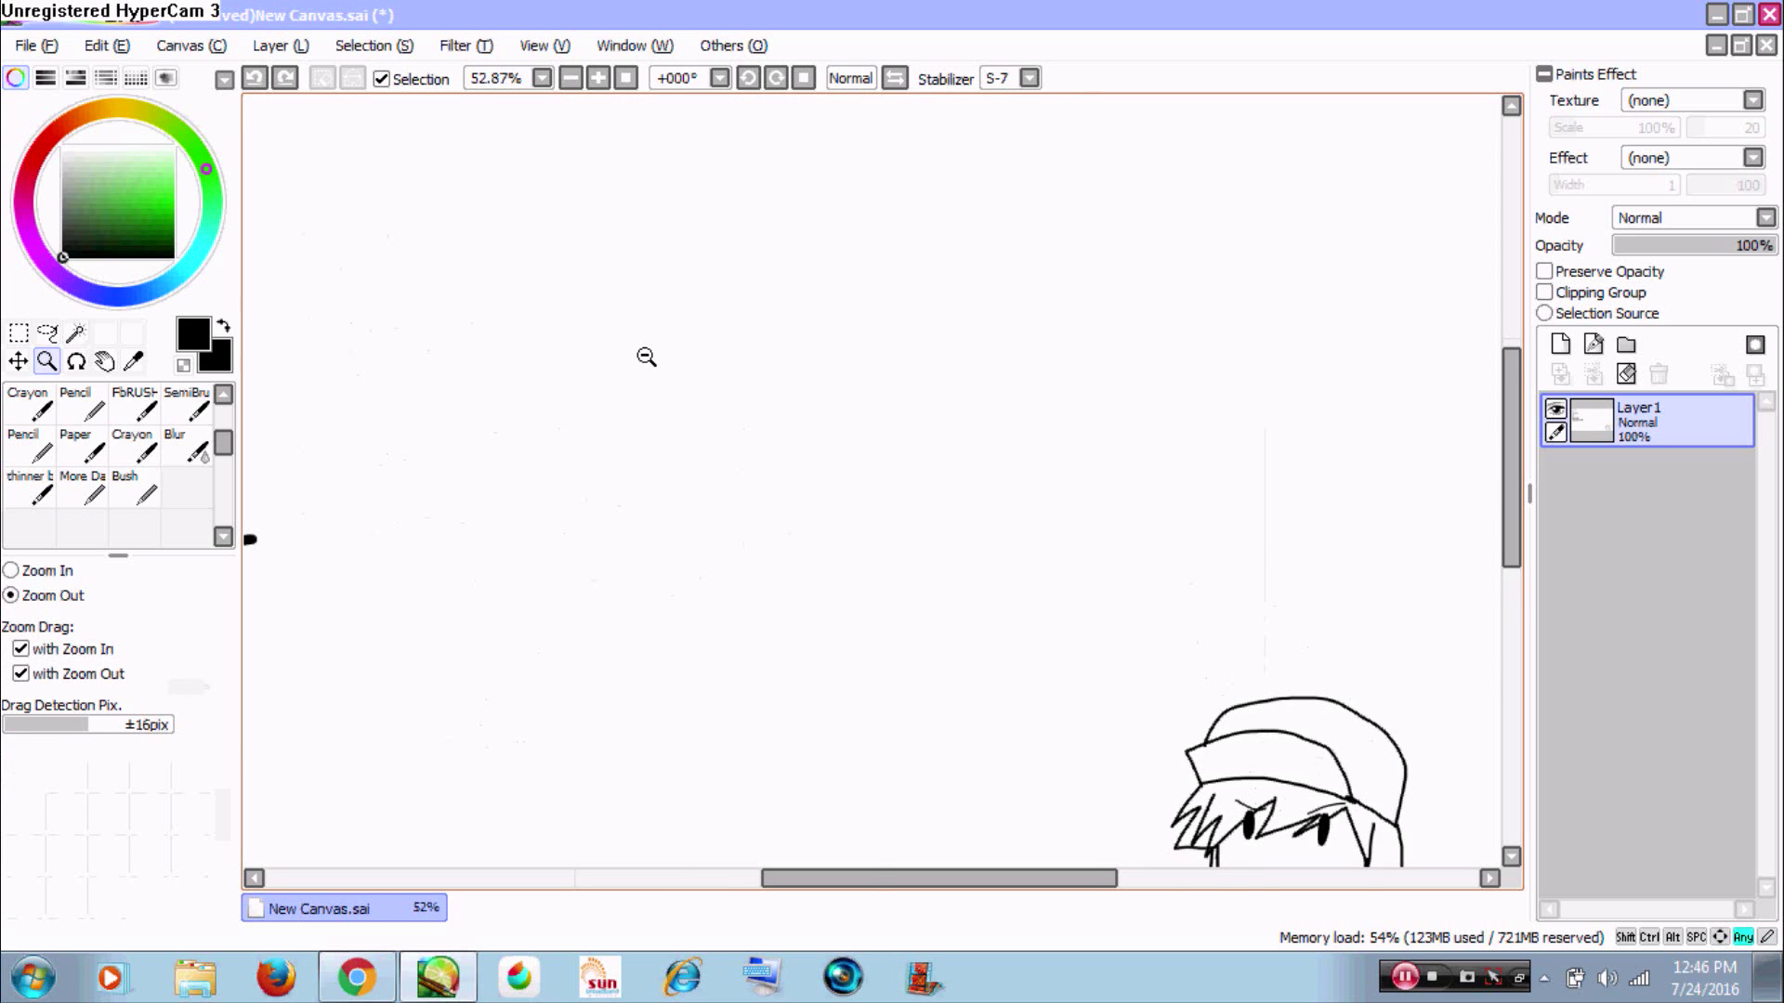
left_click_drag(646, 357, 1101, 591)
scroll(890, 508, "down", 6)
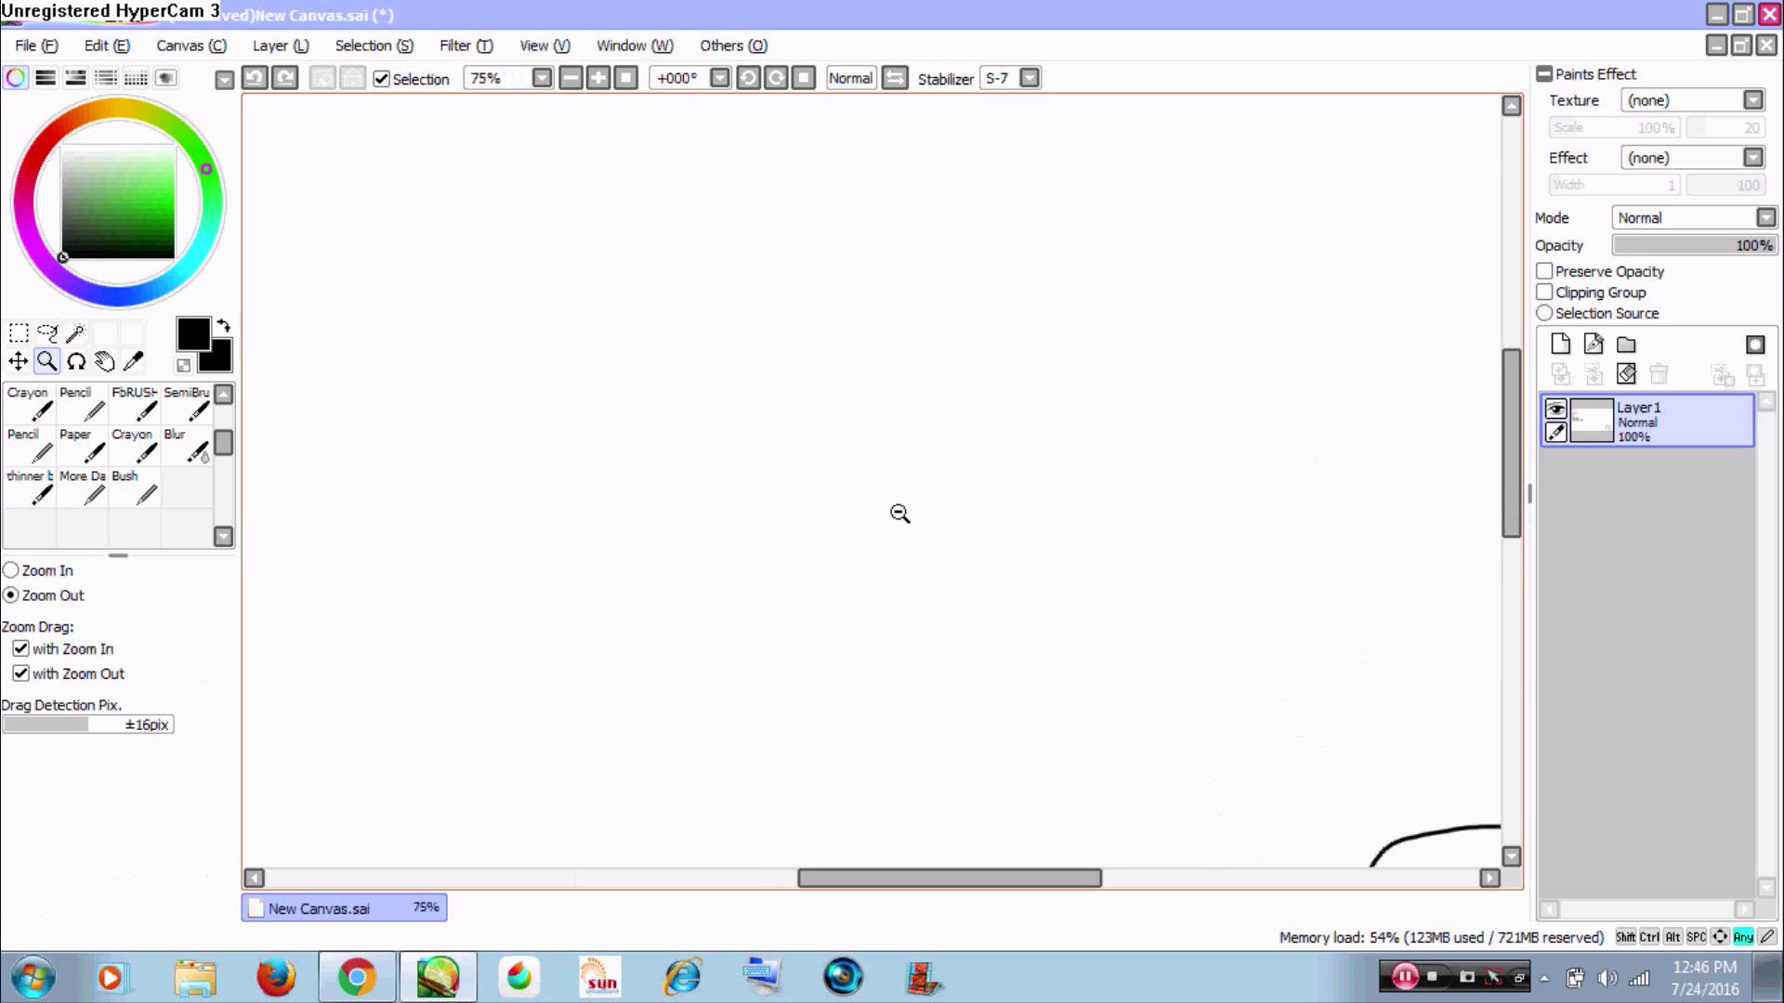
left_click_drag(857, 578, 937, 398)
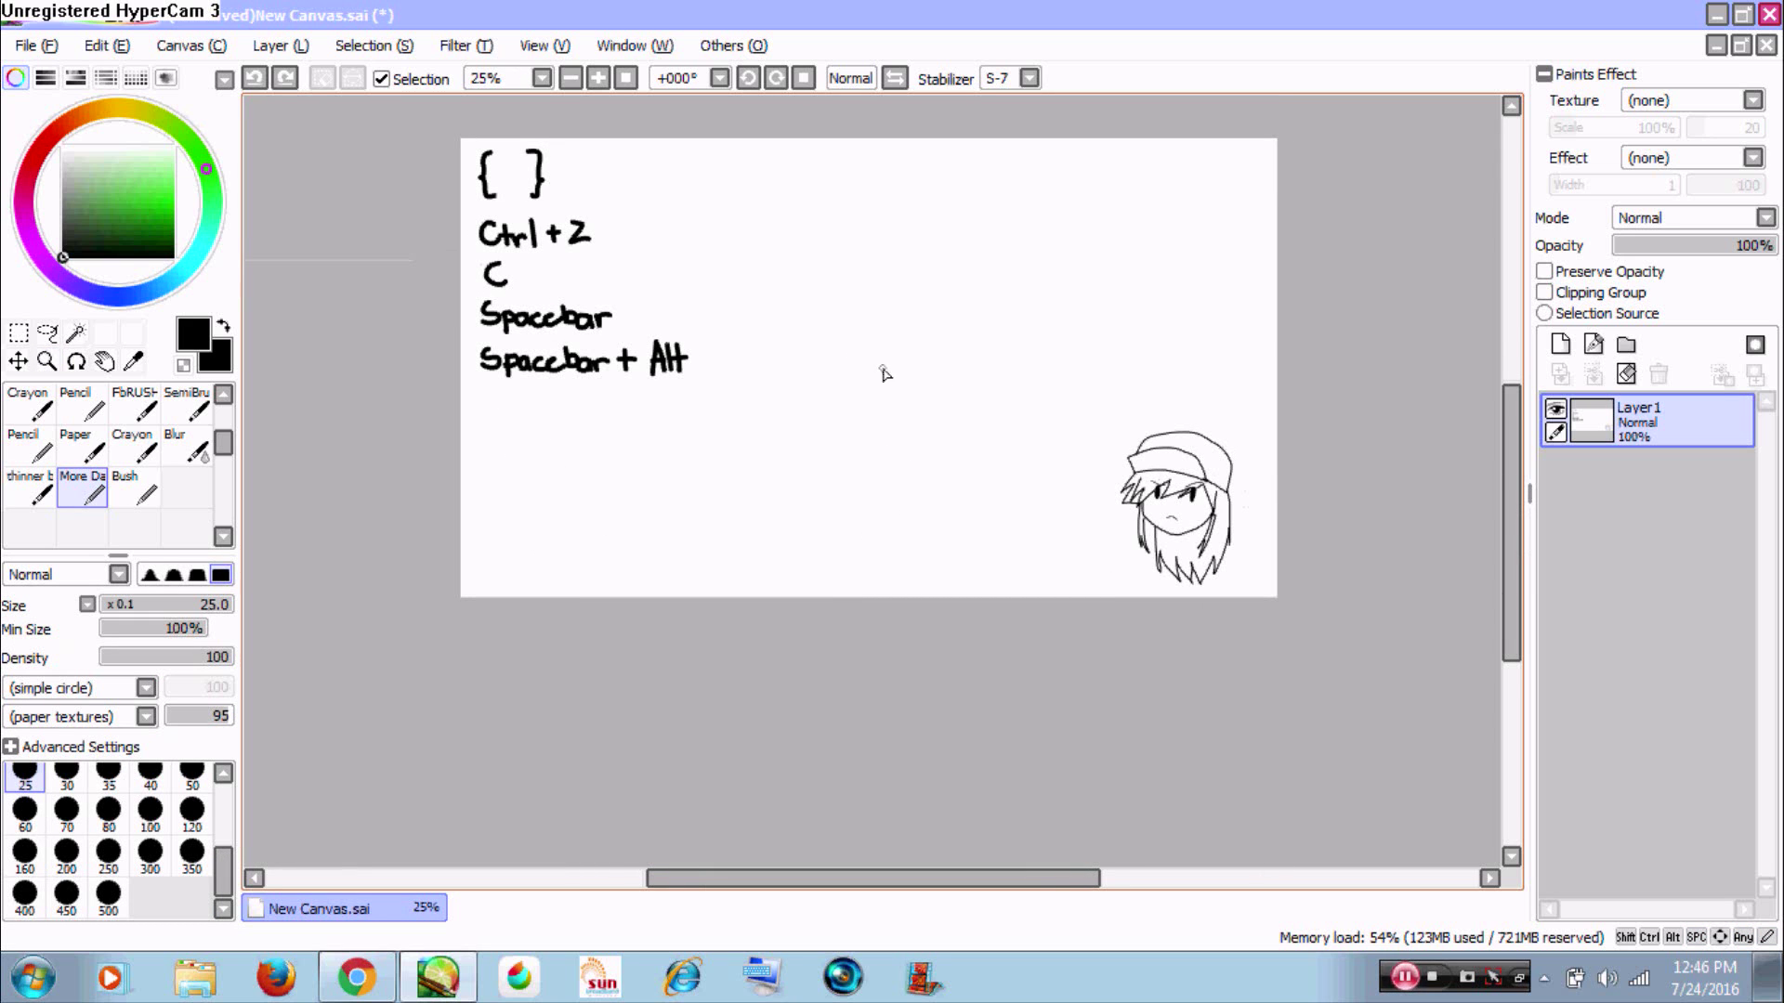
- Rotate the canvas view to 22° and reset the view
mouse_move(908, 314)
left_mouse_down()
mouse_move(852, 477)
mouse_move(681, 482)
mouse_move(1183, 468)
mouse_move(745, 271)
mouse_move(892, 290)
mouse_move(844, 414)
mouse_move(868, 438)
left_mouse_up()
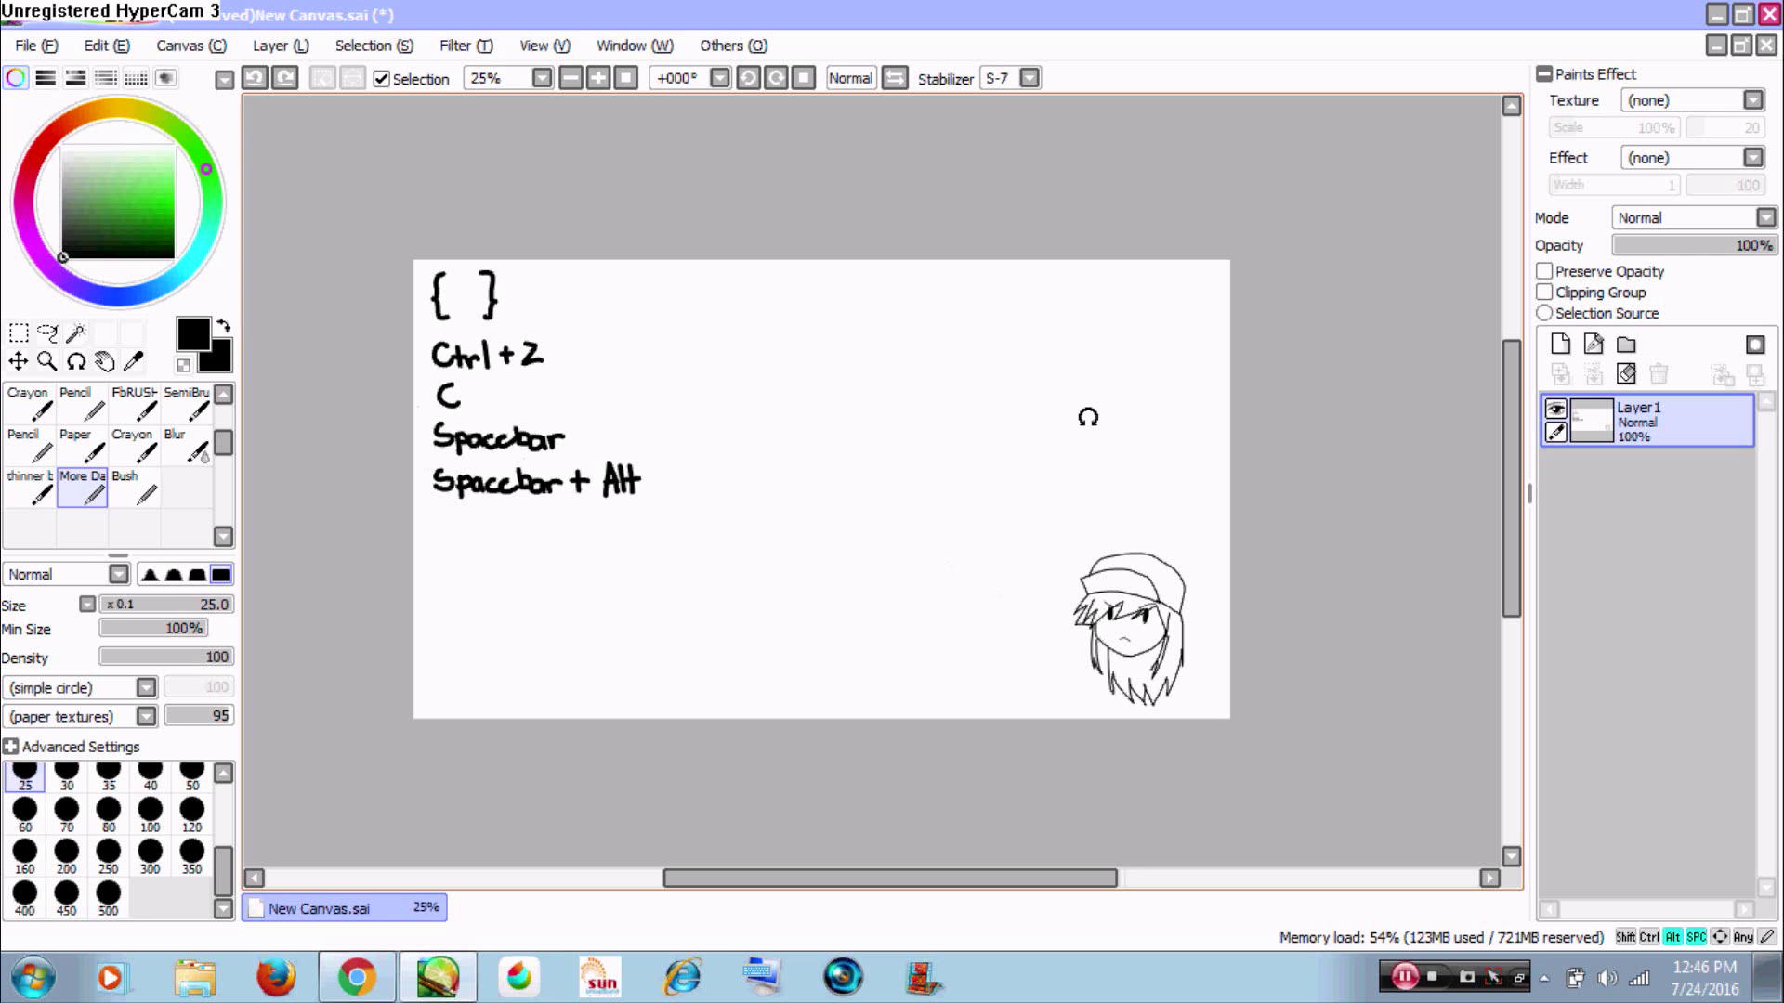
left_click_drag(1124, 340, 1073, 444)
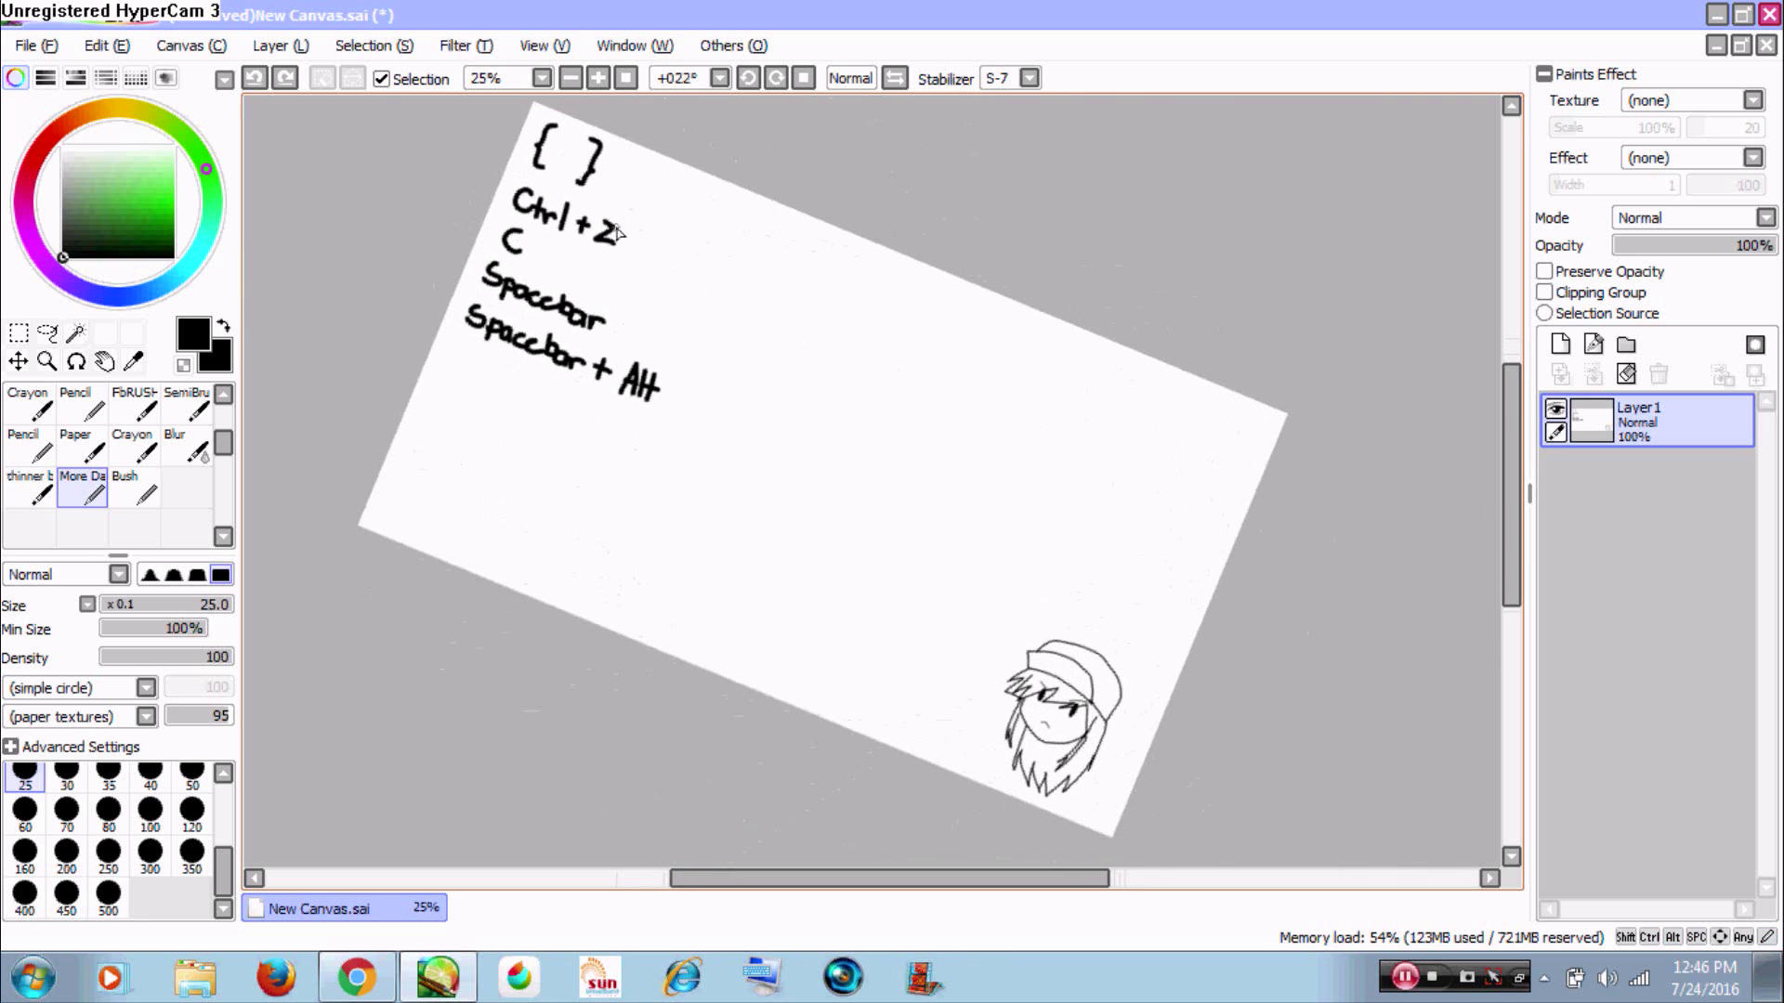
left_click(627, 79)
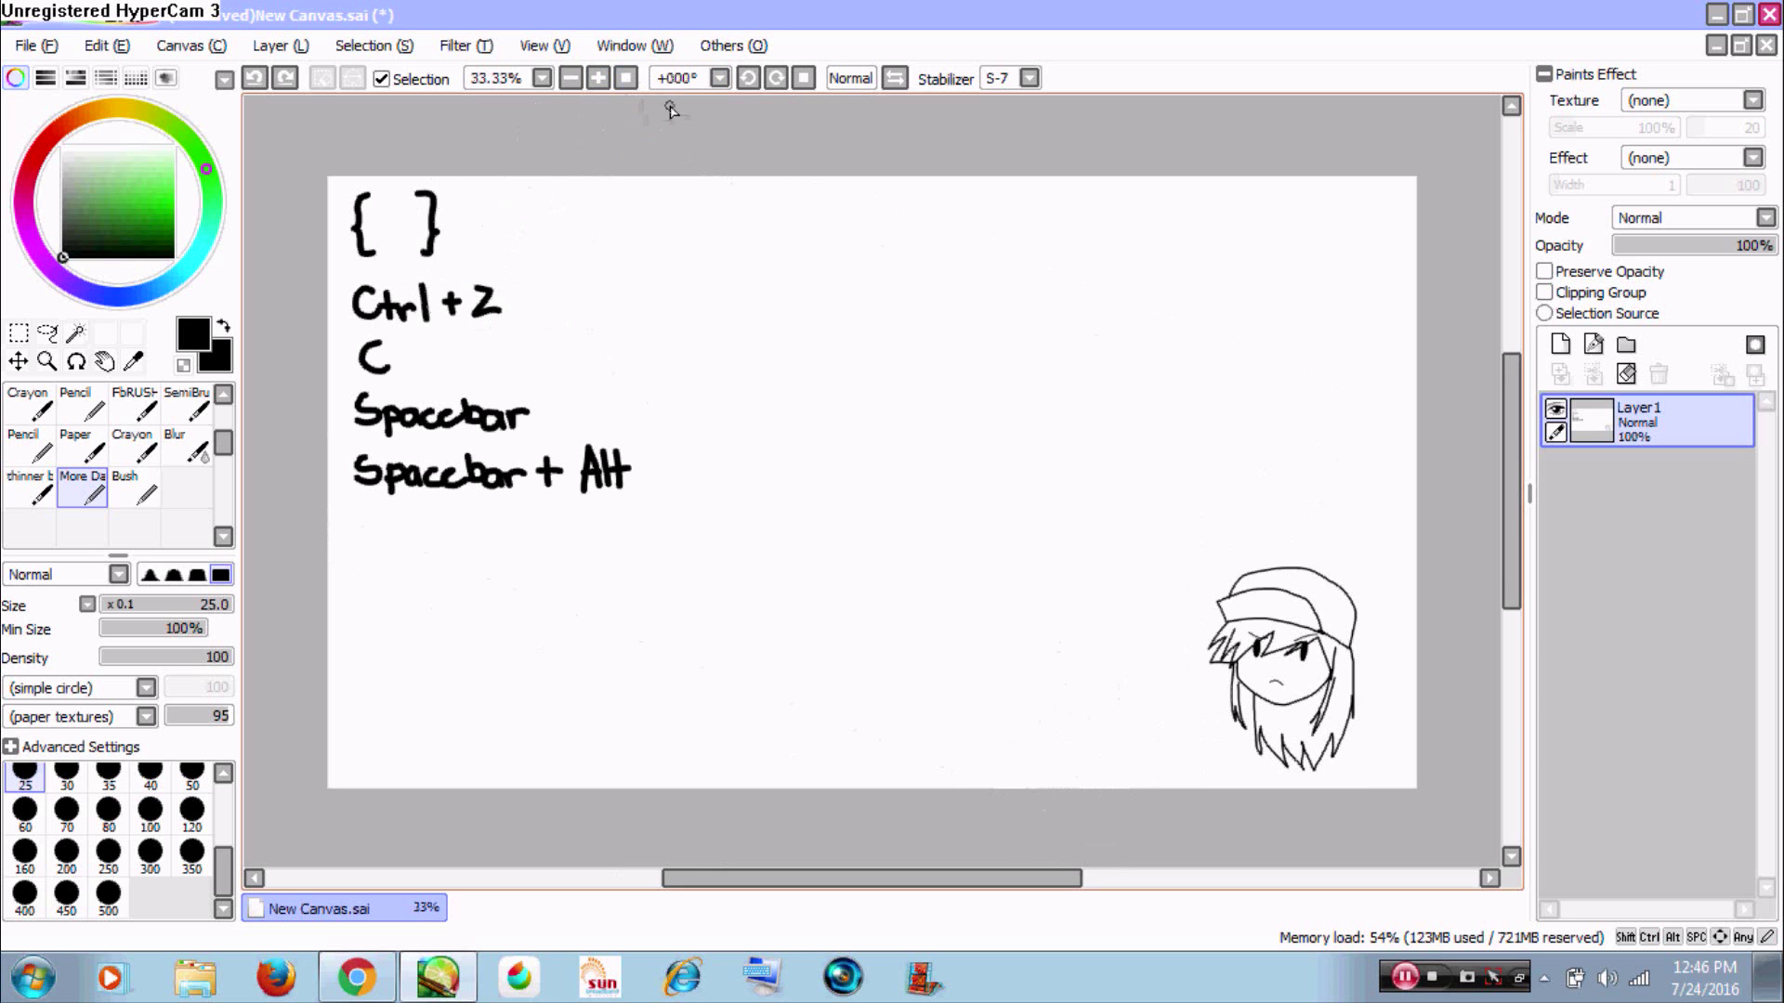
left_click(1436, 974)
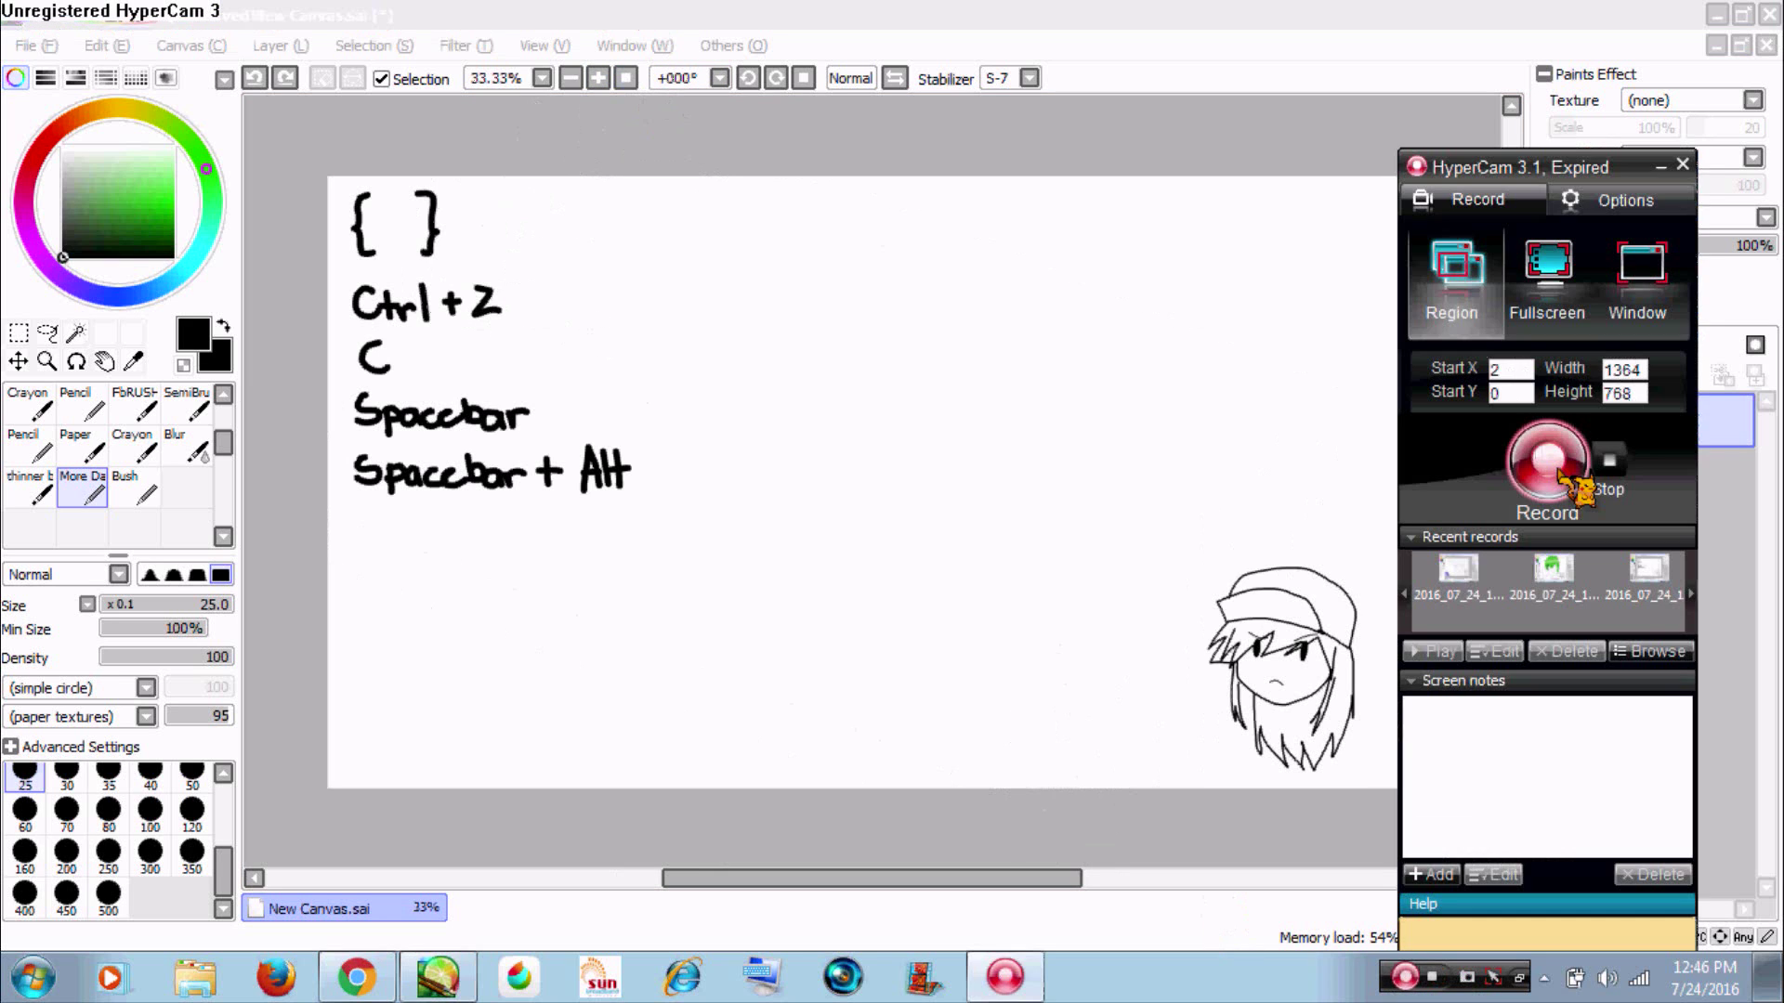
left_click(1564, 475)
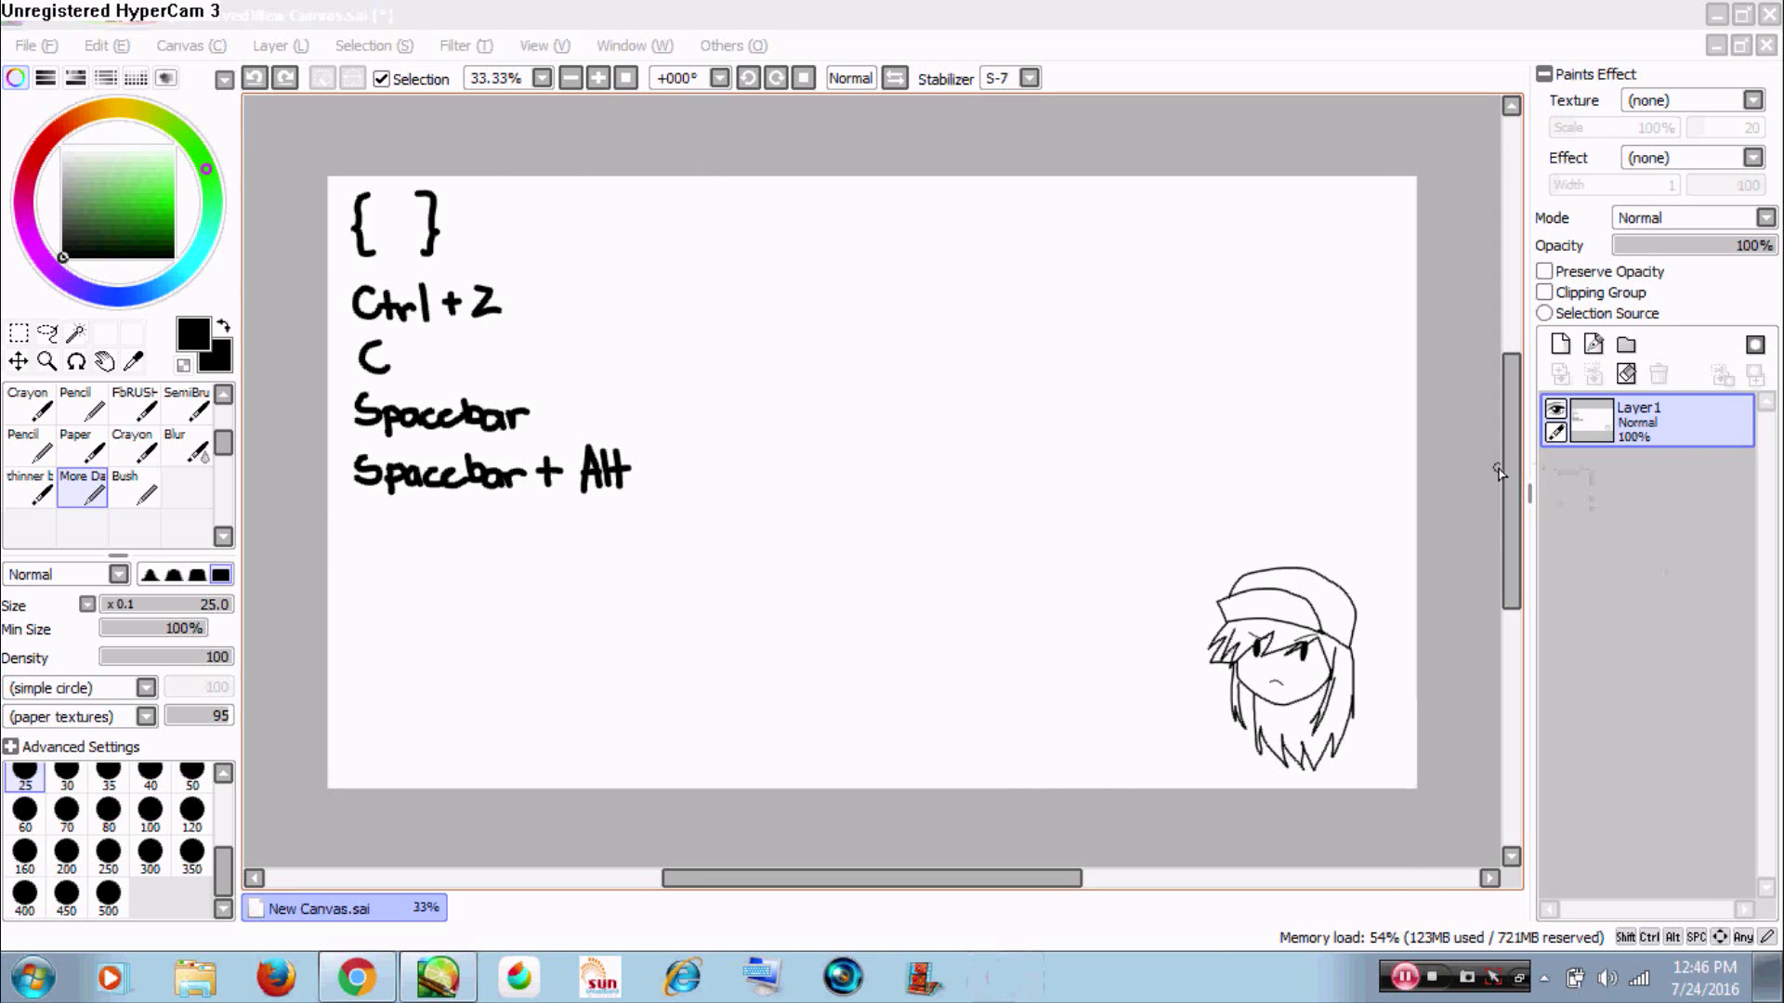
- Examine the Brush tool's custom settings, including its assigned shortcut key, and close them without changes
mouse_move(223, 443)
left_mouse_down()
mouse_move(223, 474)
mouse_move(221, 418)
left_mouse_up()
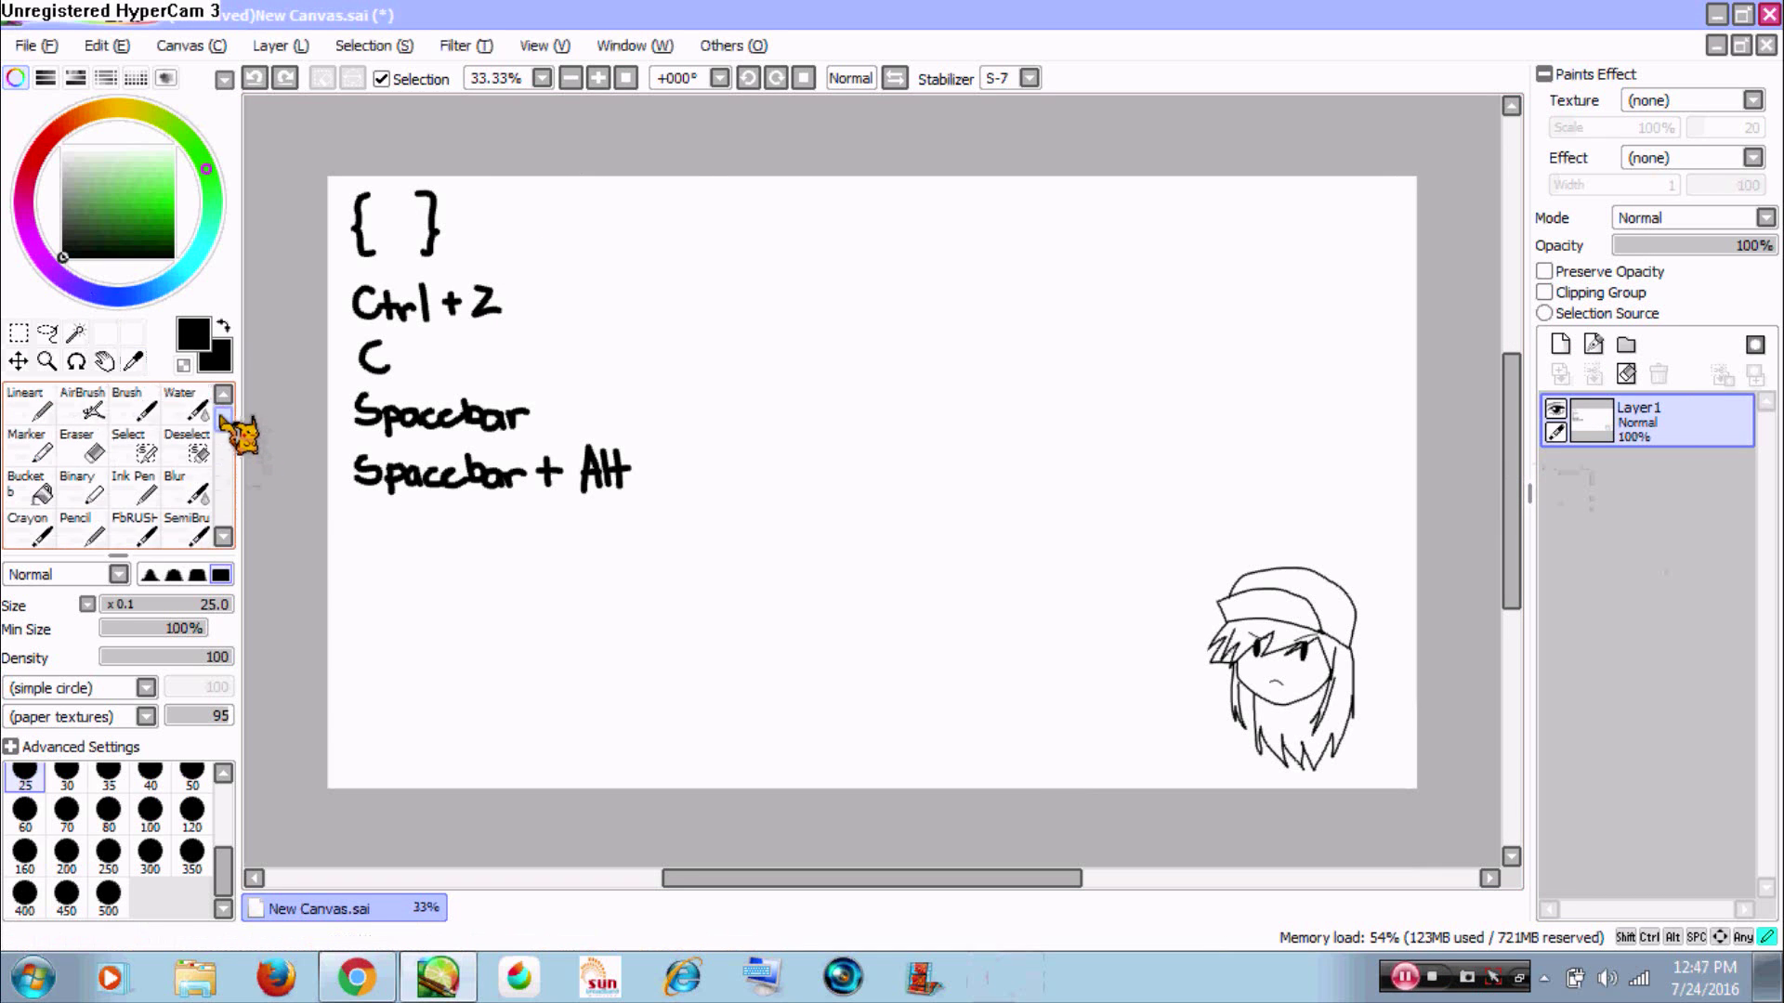
double_click(147, 411)
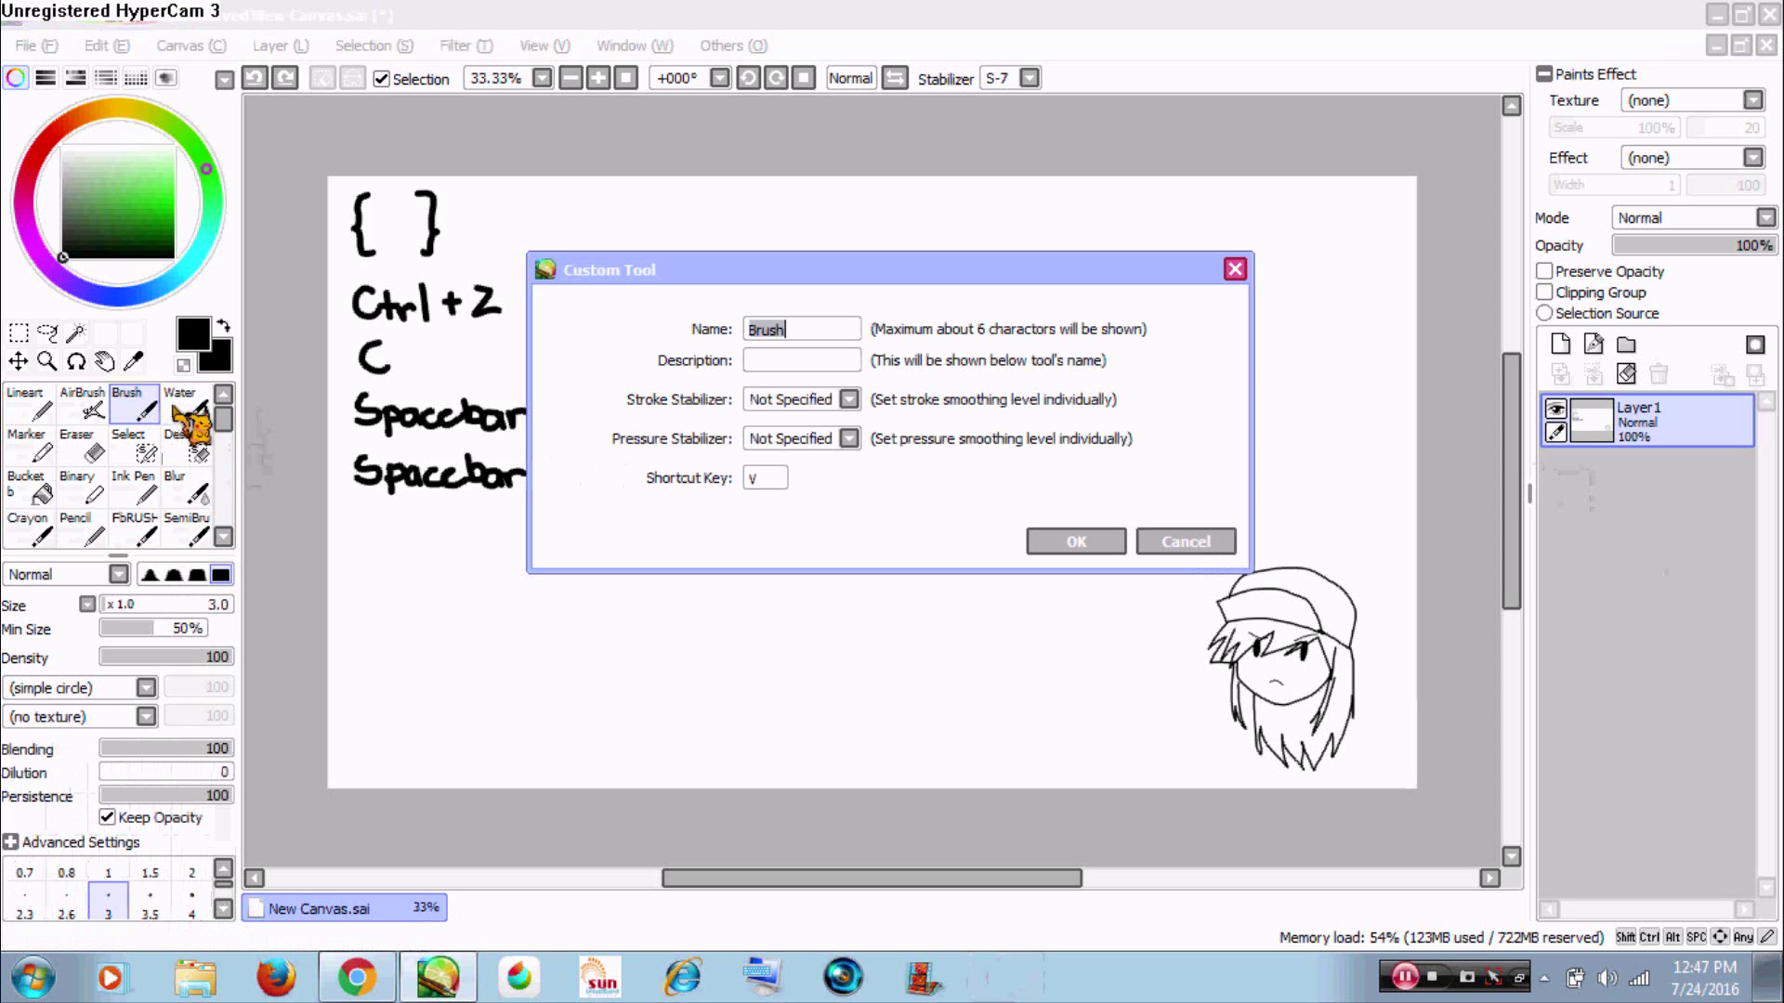
left_click(771, 477)
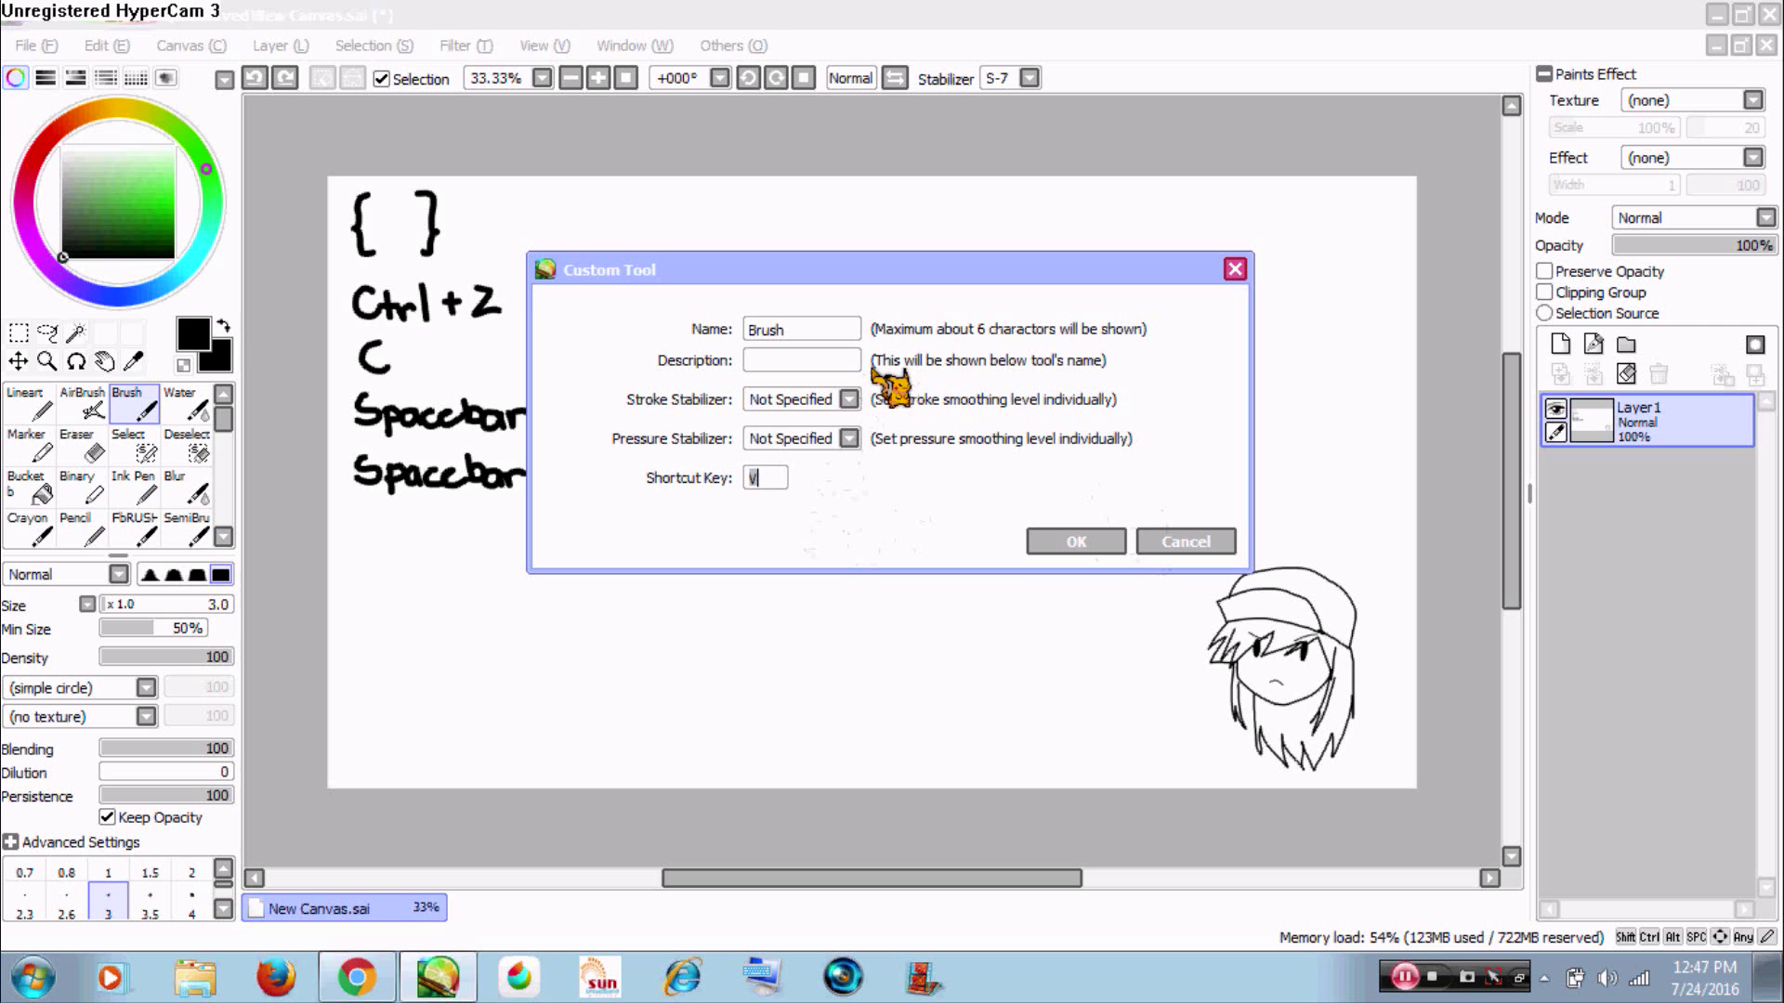
left_click(1187, 543)
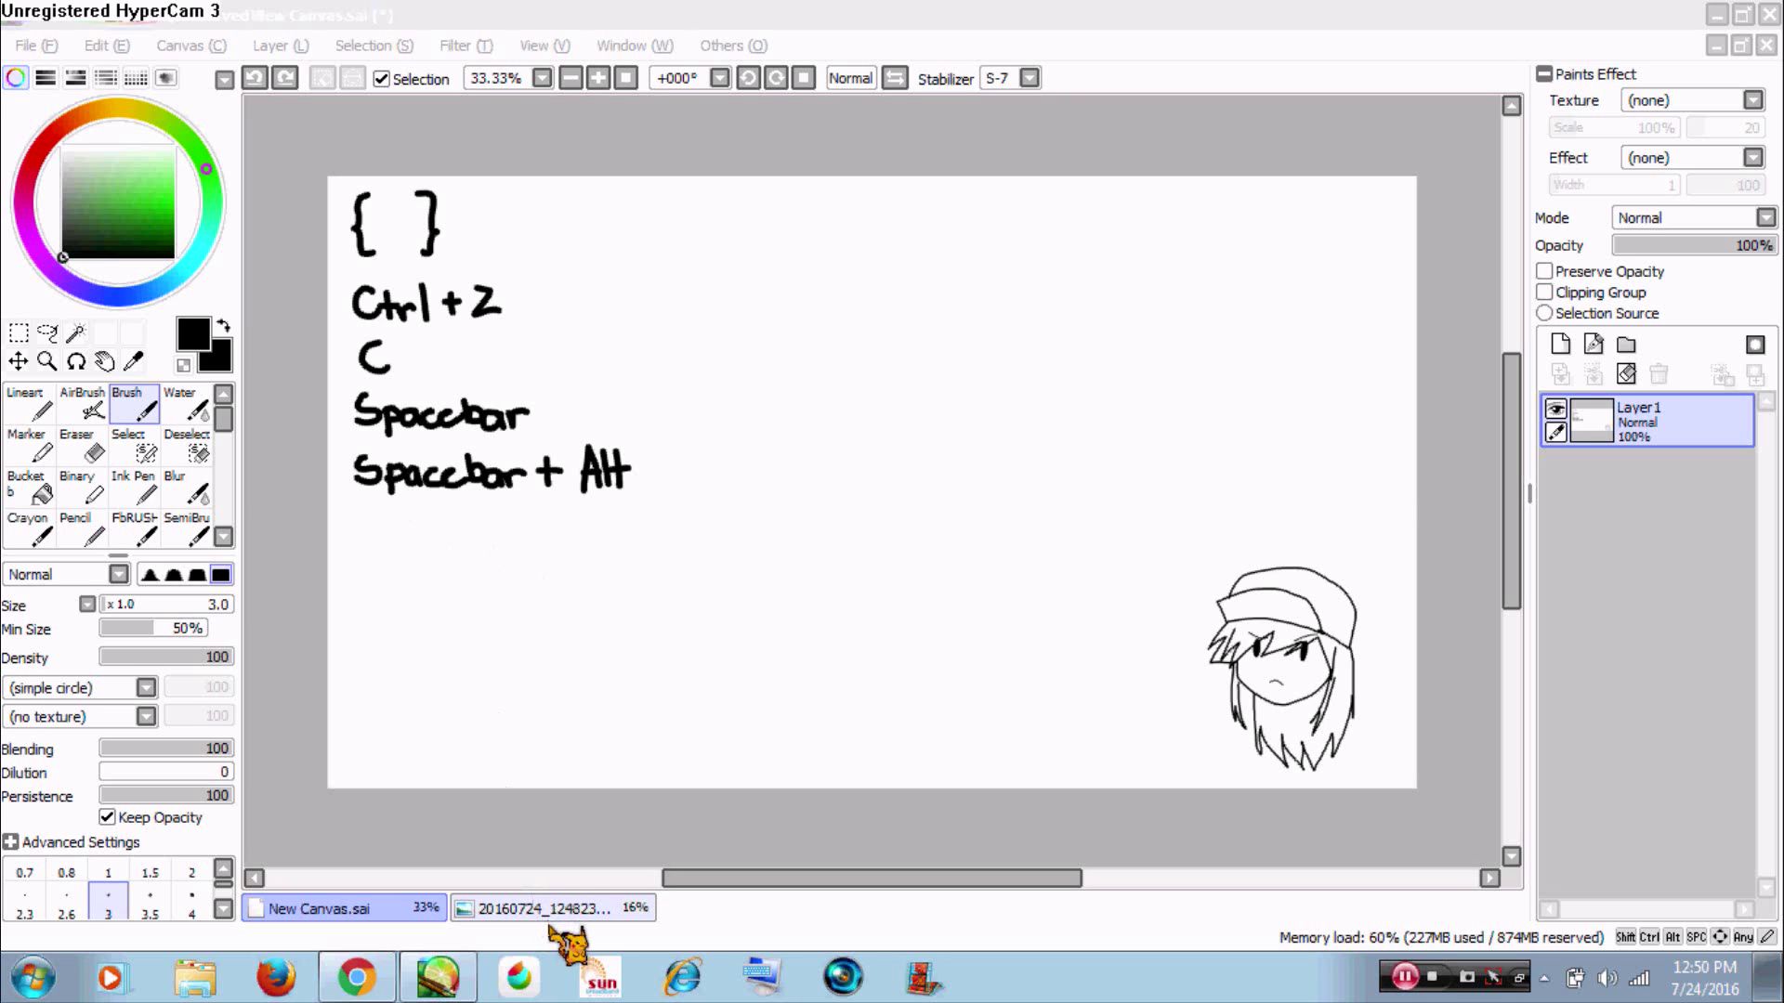
- Cut the entire photographed sketch from the 20160724_124823 image and paste it into New Canvas.sai
left_click(600, 834)
left_click(599, 910)
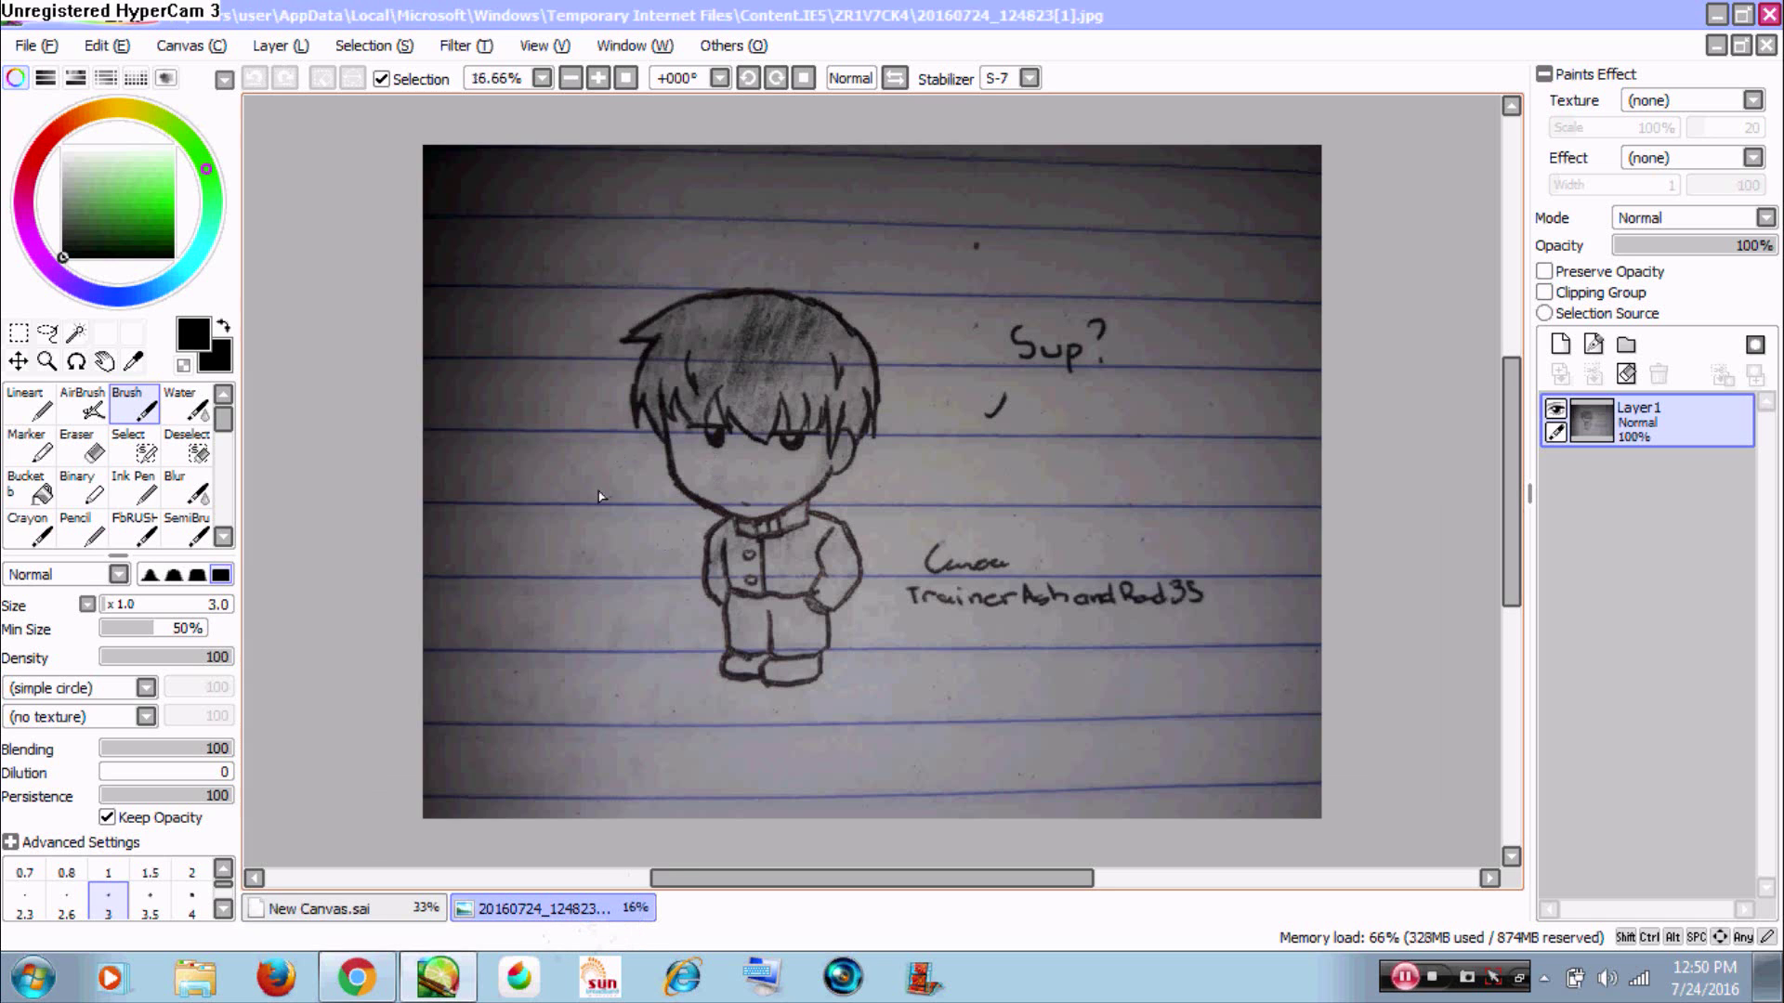
left_click(19, 333)
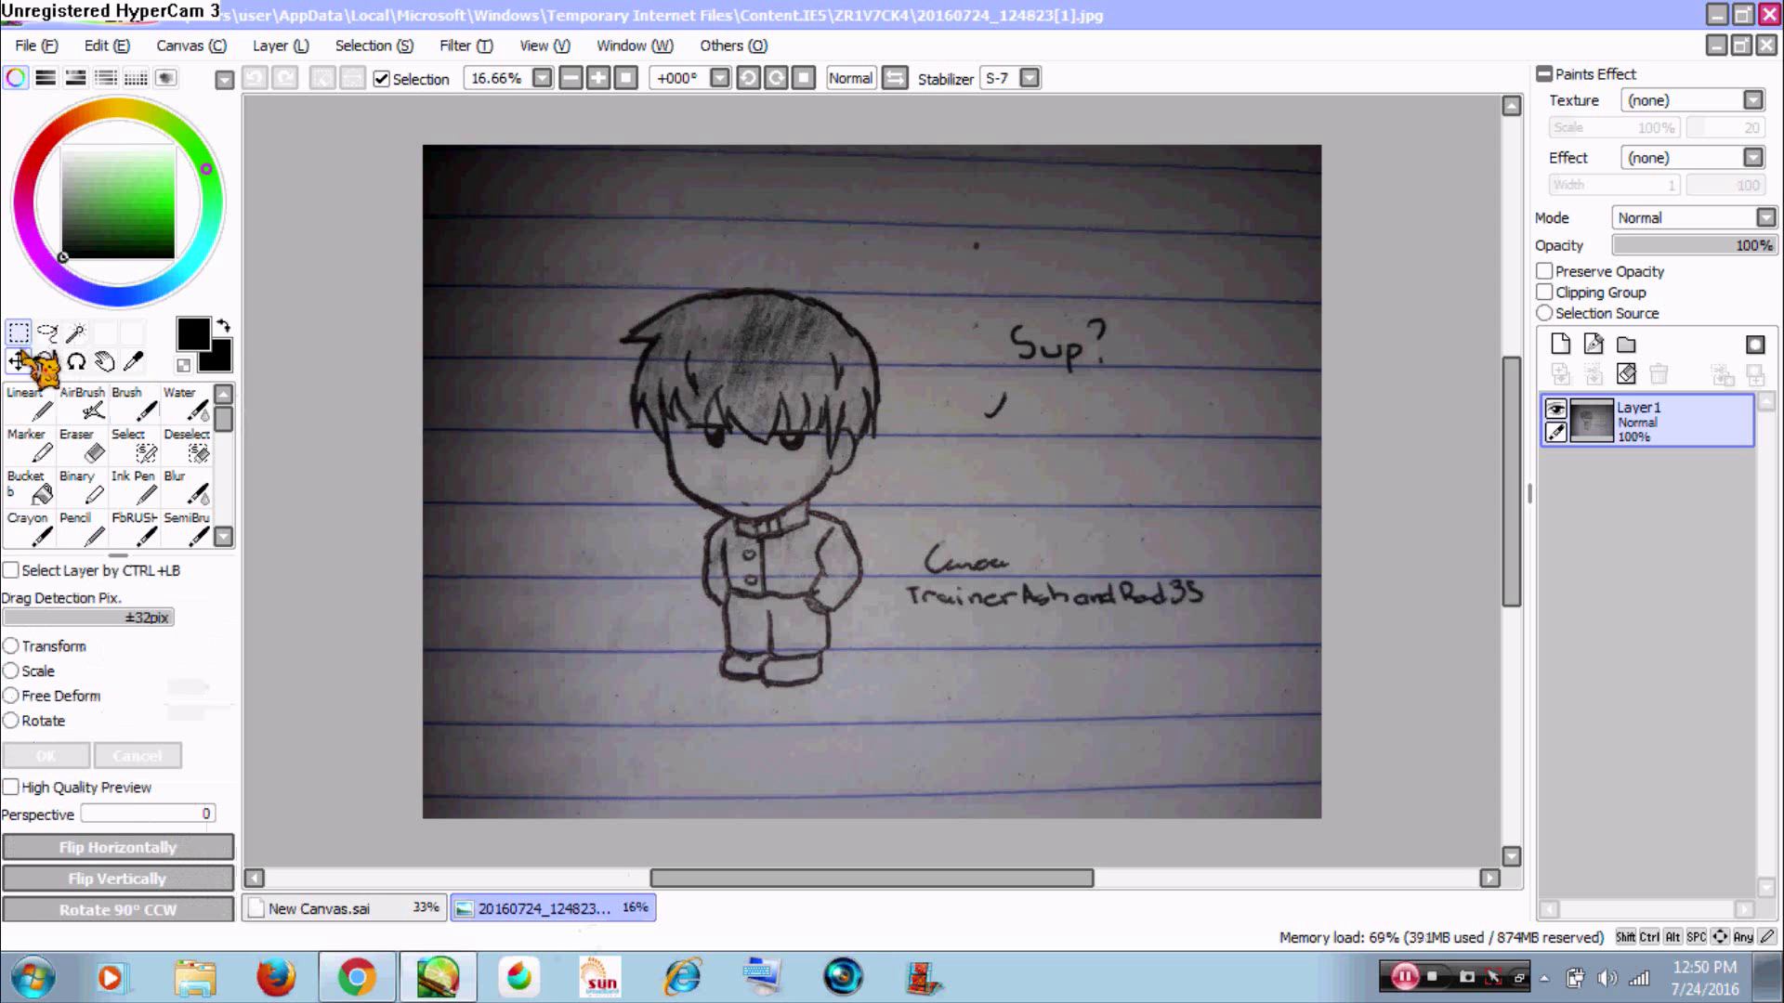
left_click_drag(514, 202, 1445, 899)
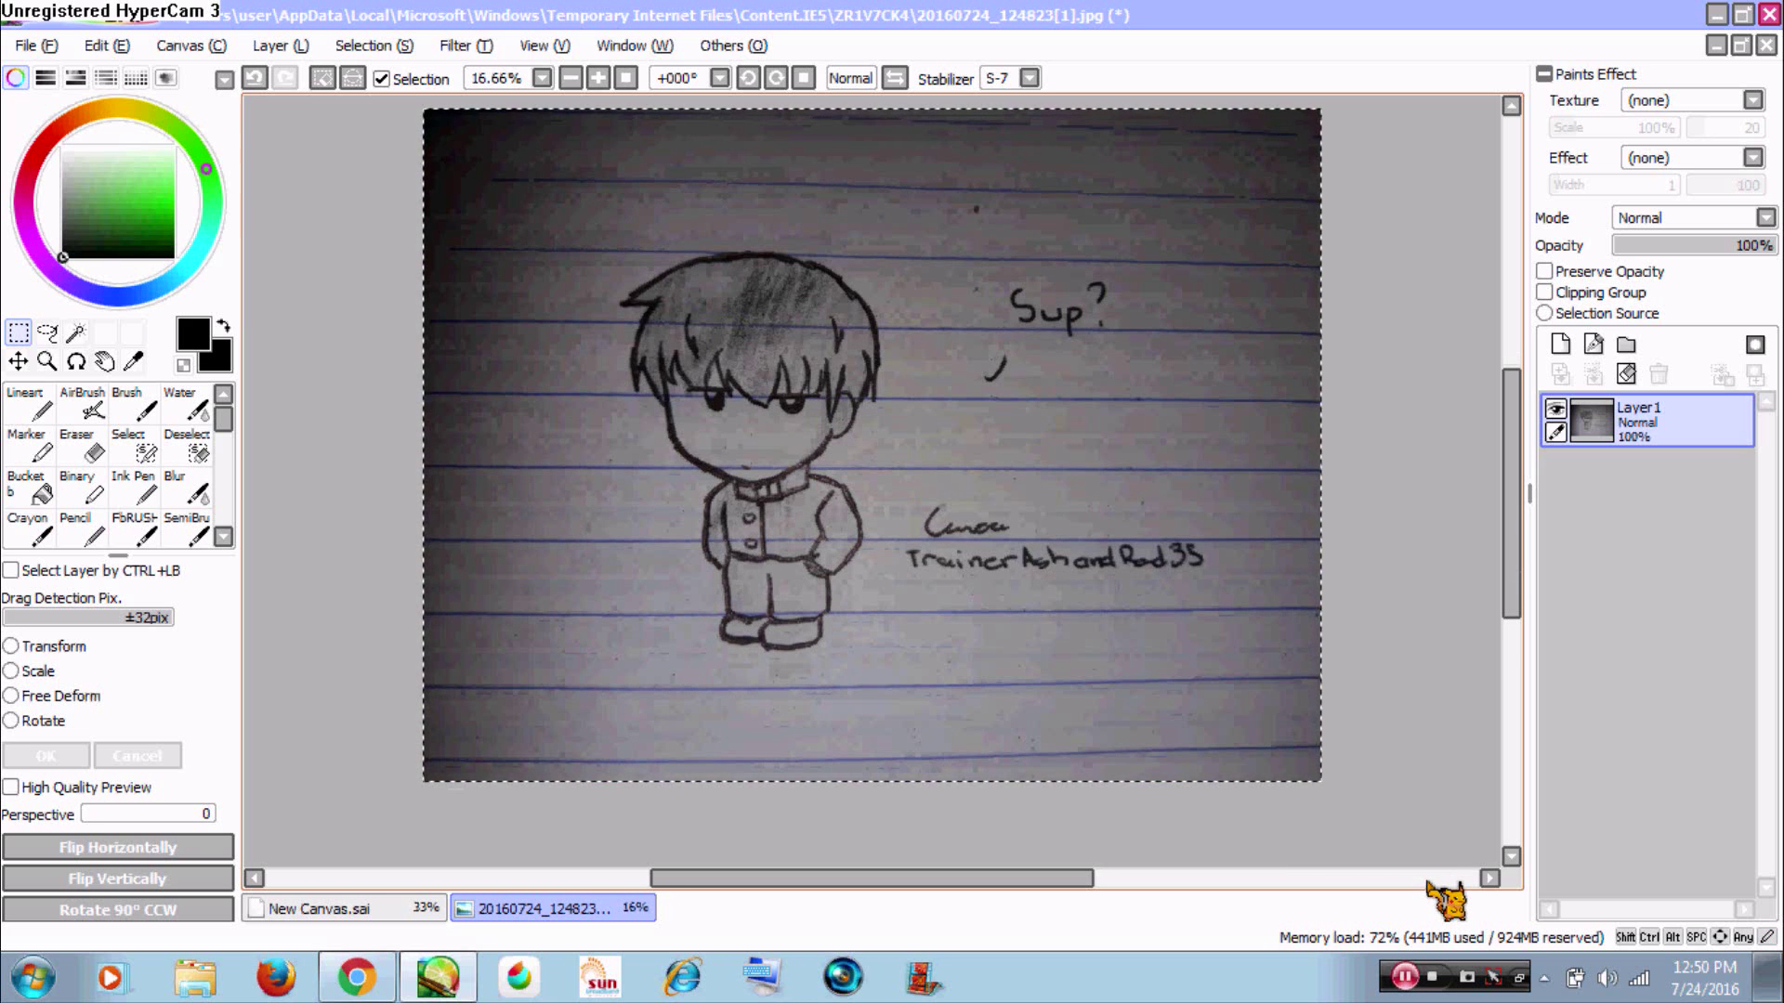
key("ctrl+x")
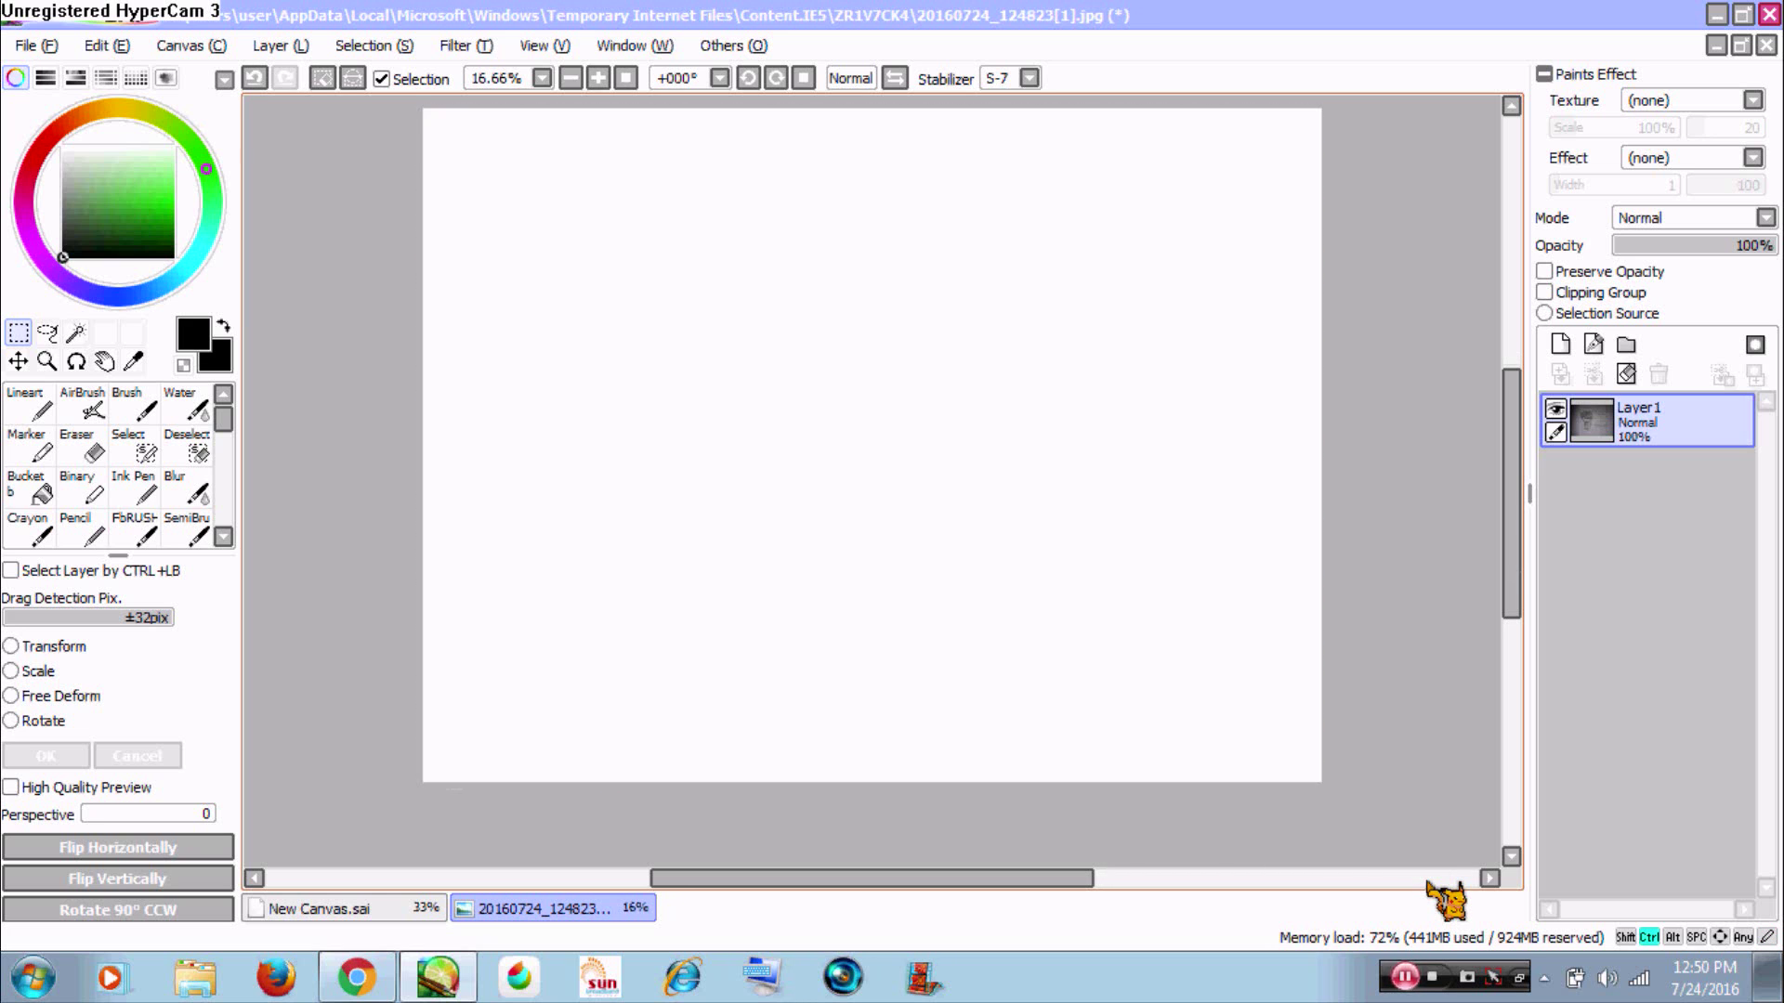
left_click(423, 913)
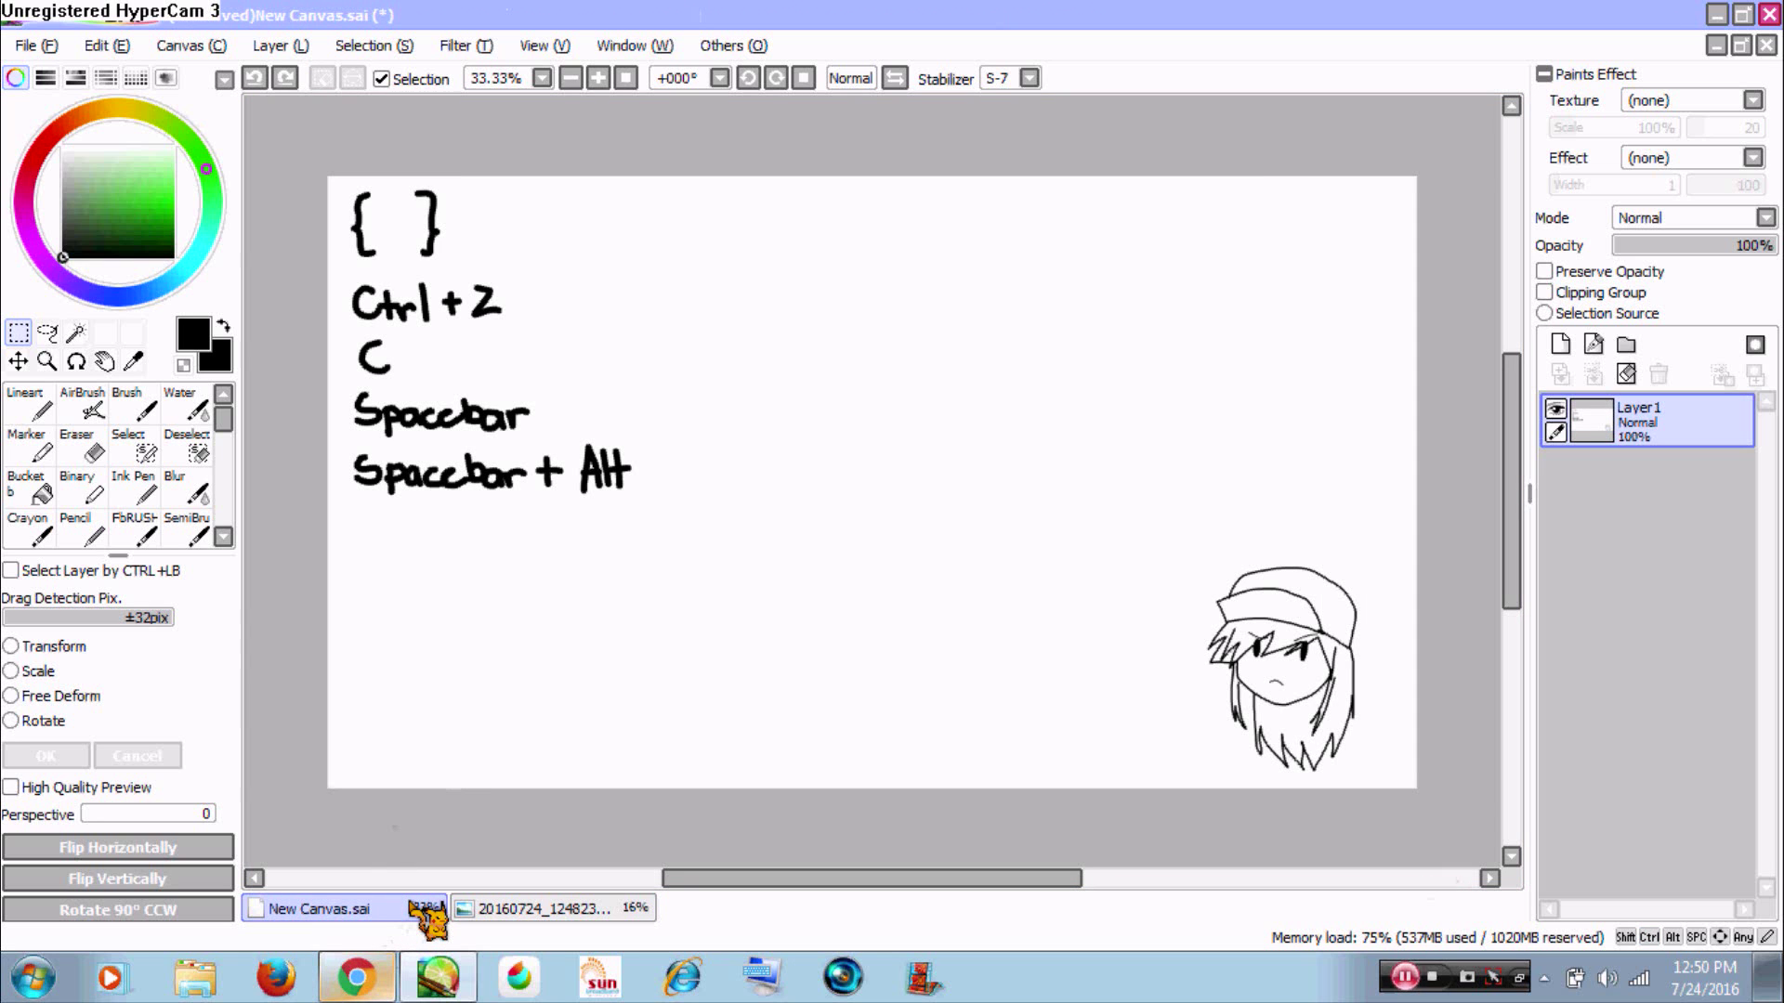
key("ctrl+v")
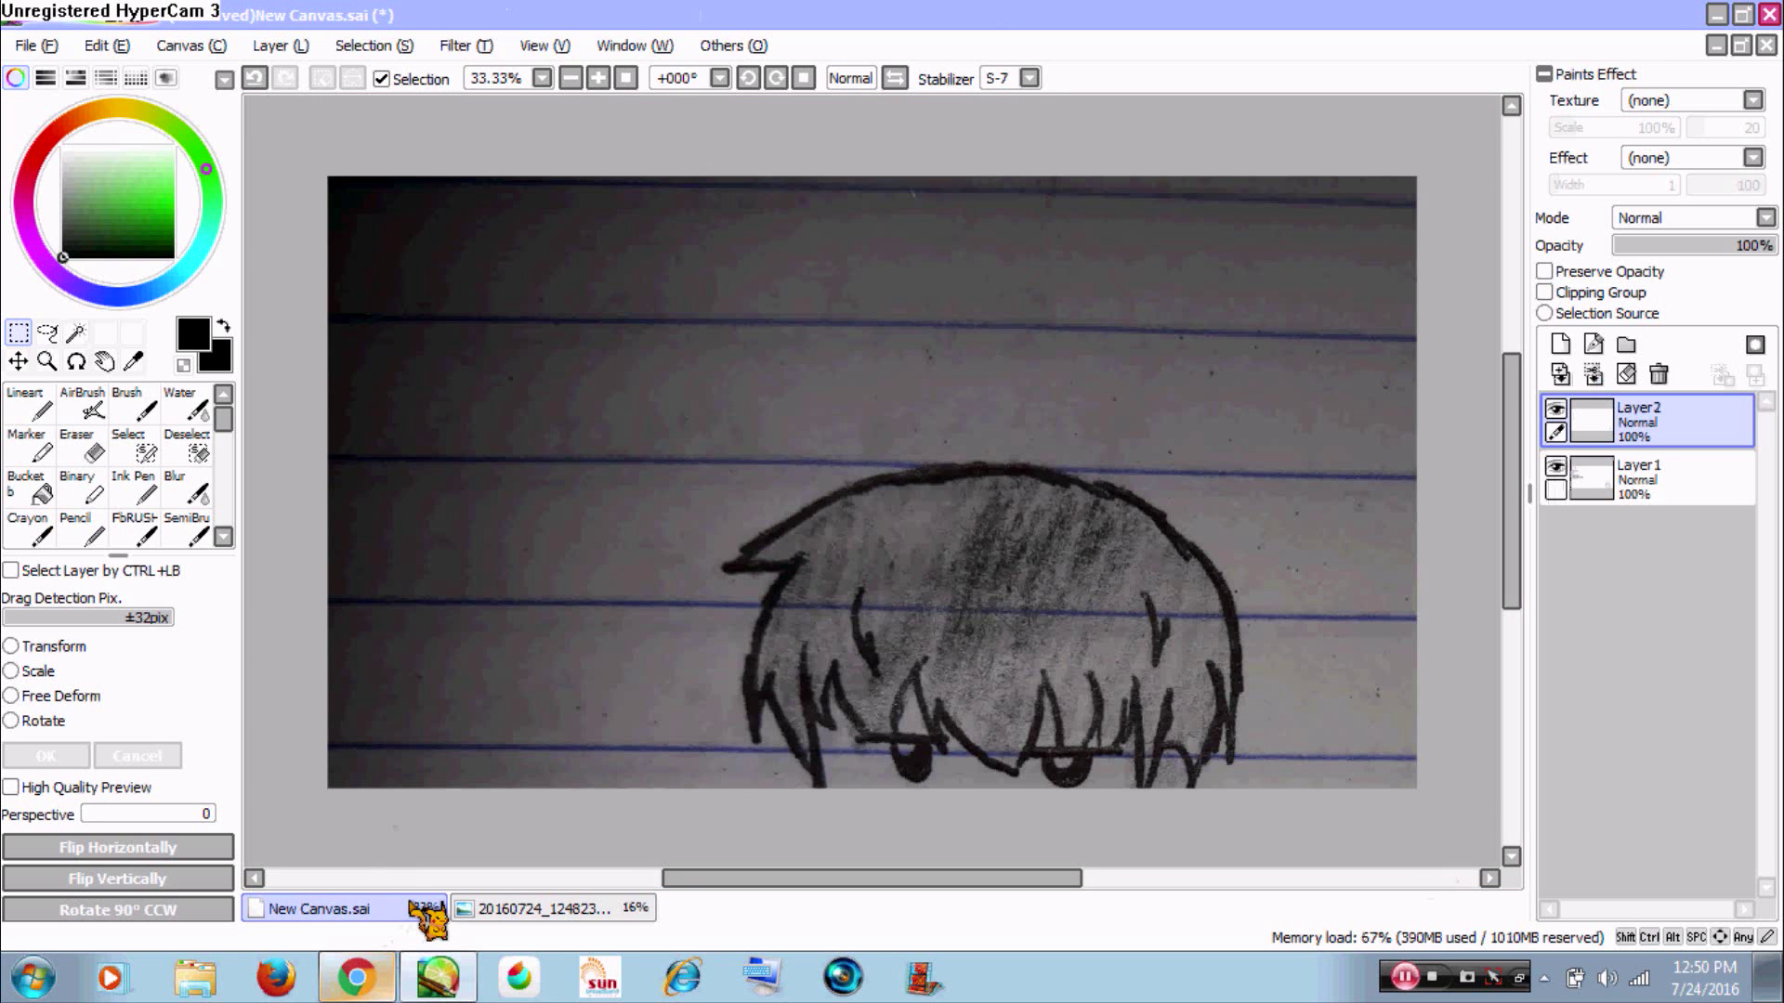
- Shrink the pasted photo and place it between the handwritten shortcut list and the small character sketch
key("ctrl+t")
mouse_move(1398, 197)
left_mouse_down()
mouse_move(1035, 199)
mouse_move(963, 261)
left_mouse_up()
left_click_drag(1171, 326, 772, 299)
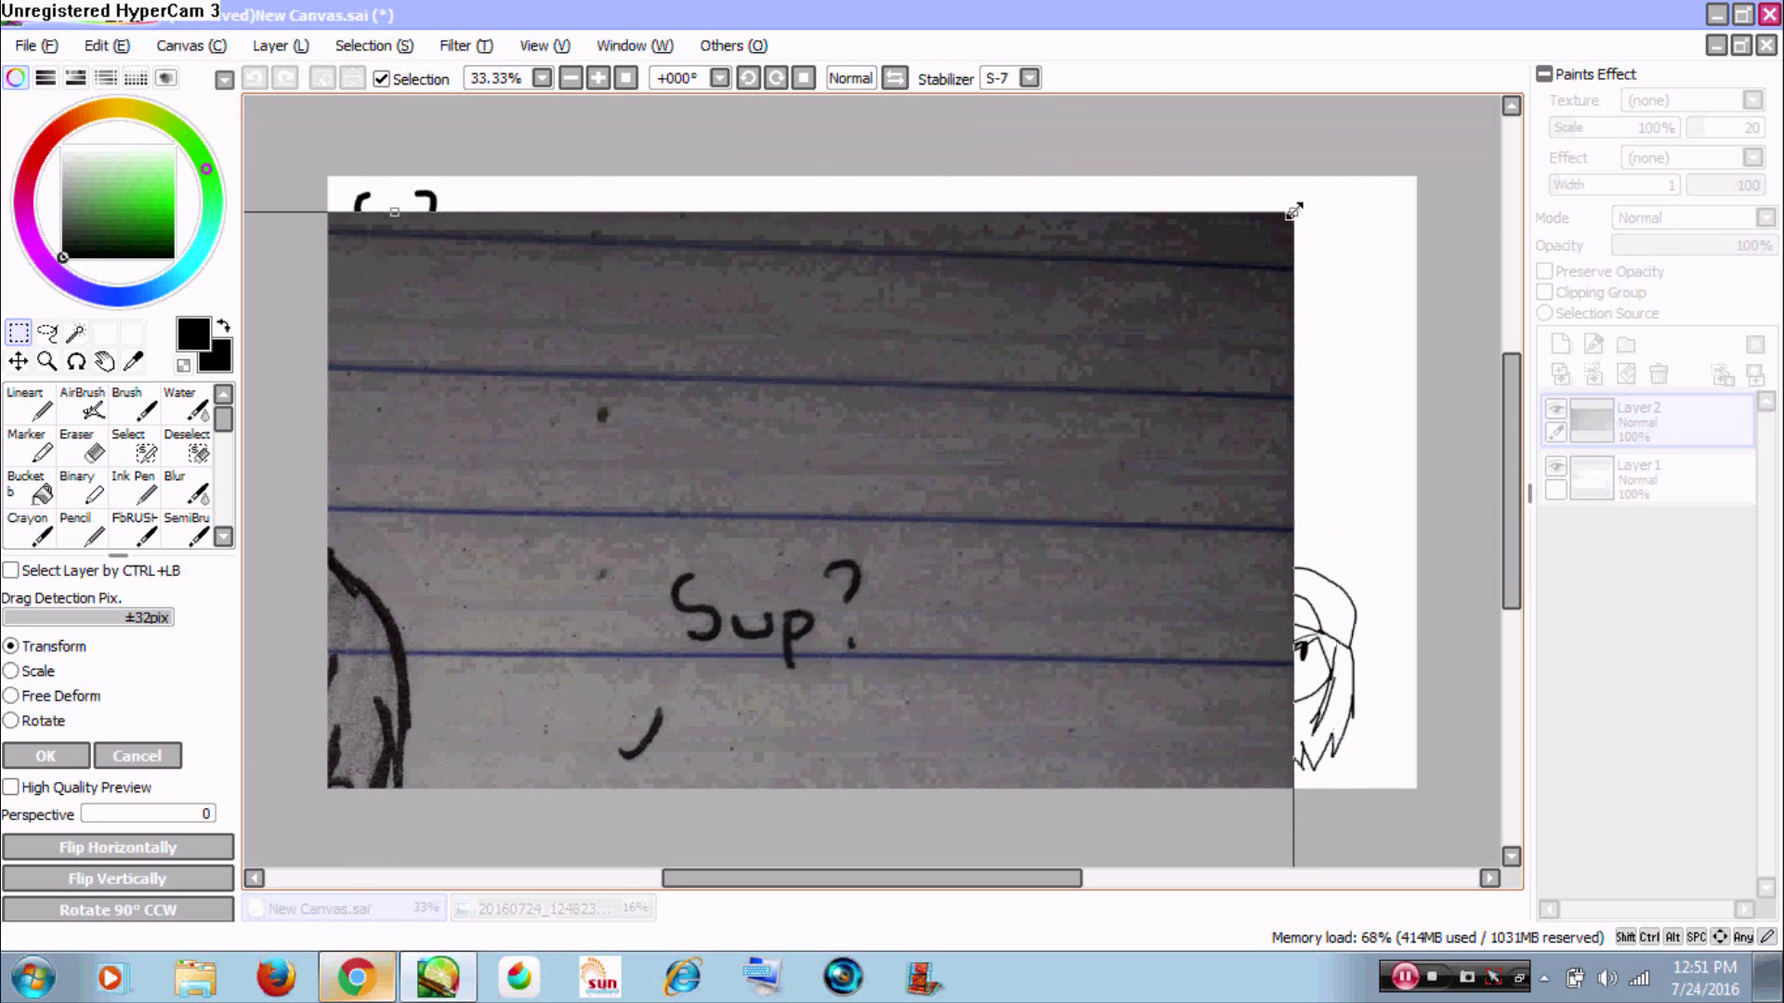
mouse_move(1296, 210)
left_mouse_down()
mouse_move(688, 542)
mouse_move(573, 683)
left_mouse_up()
mouse_move(534, 777)
left_mouse_down()
mouse_move(1218, 230)
mouse_move(1353, 167)
mouse_move(1219, 211)
mouse_move(737, 609)
left_mouse_up()
left_click_drag(576, 656, 985, 349)
left_click(73, 761)
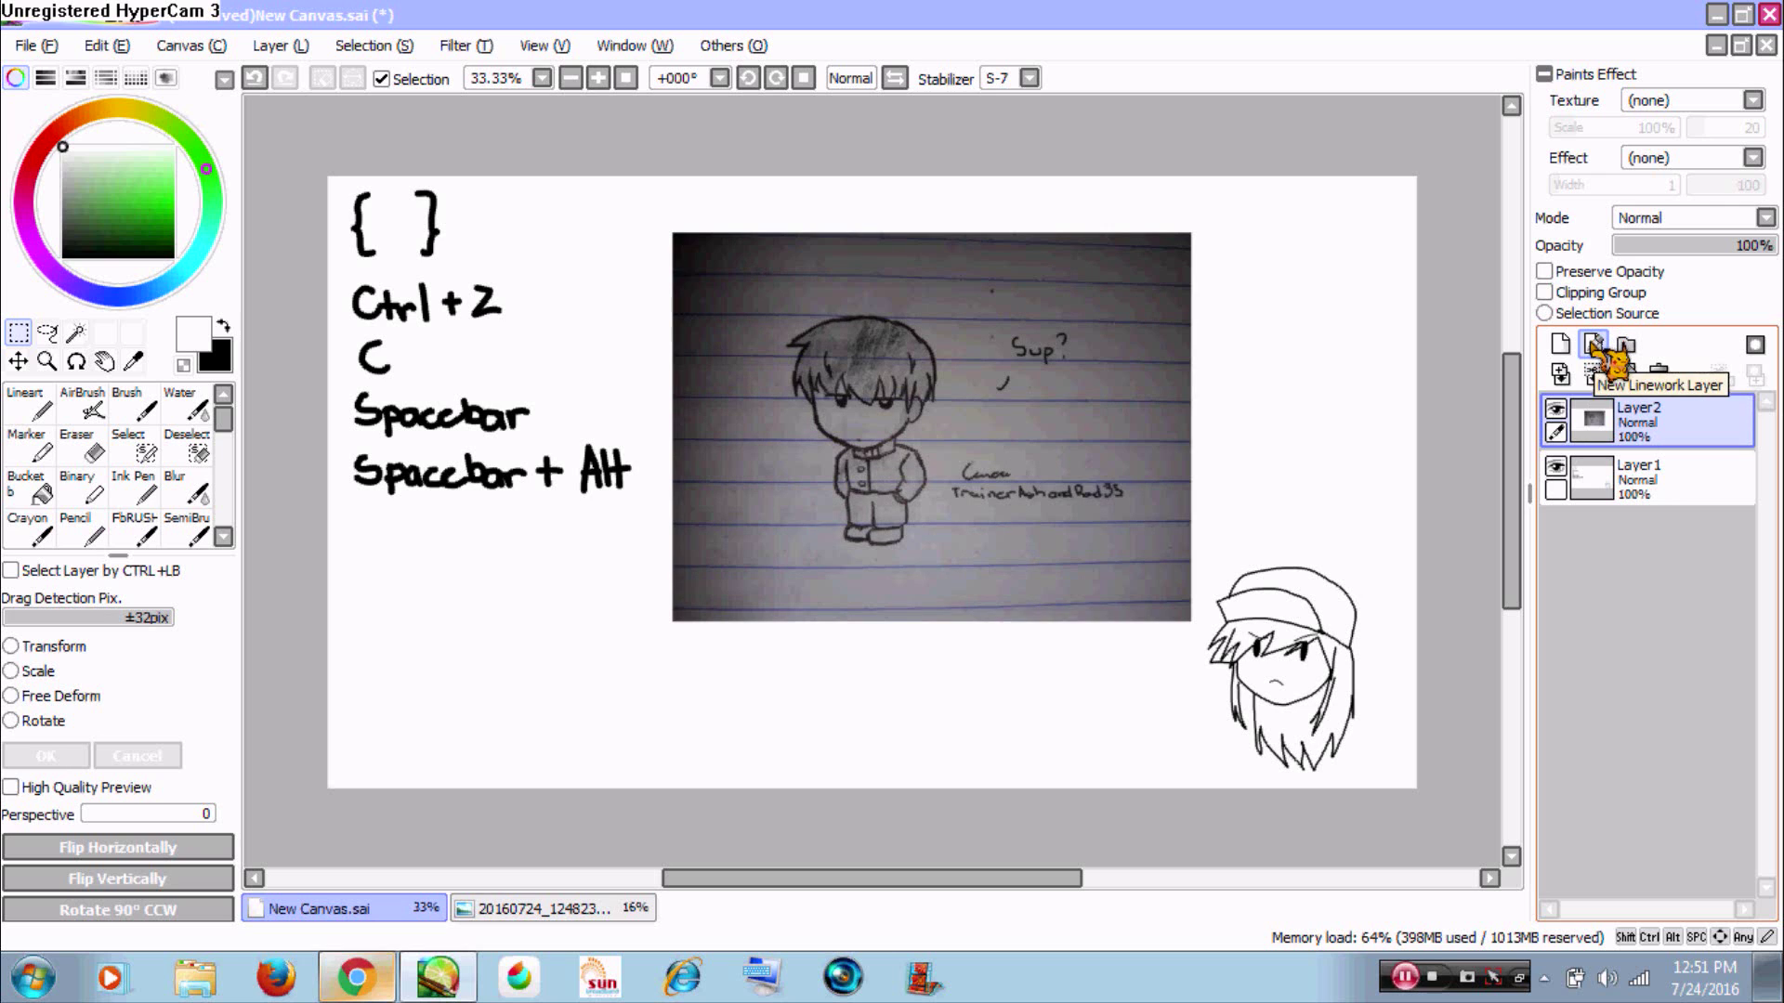
- Add a linework layer above the photo and reduce the photo layer's opacity to 28%
left_click(1595, 345)
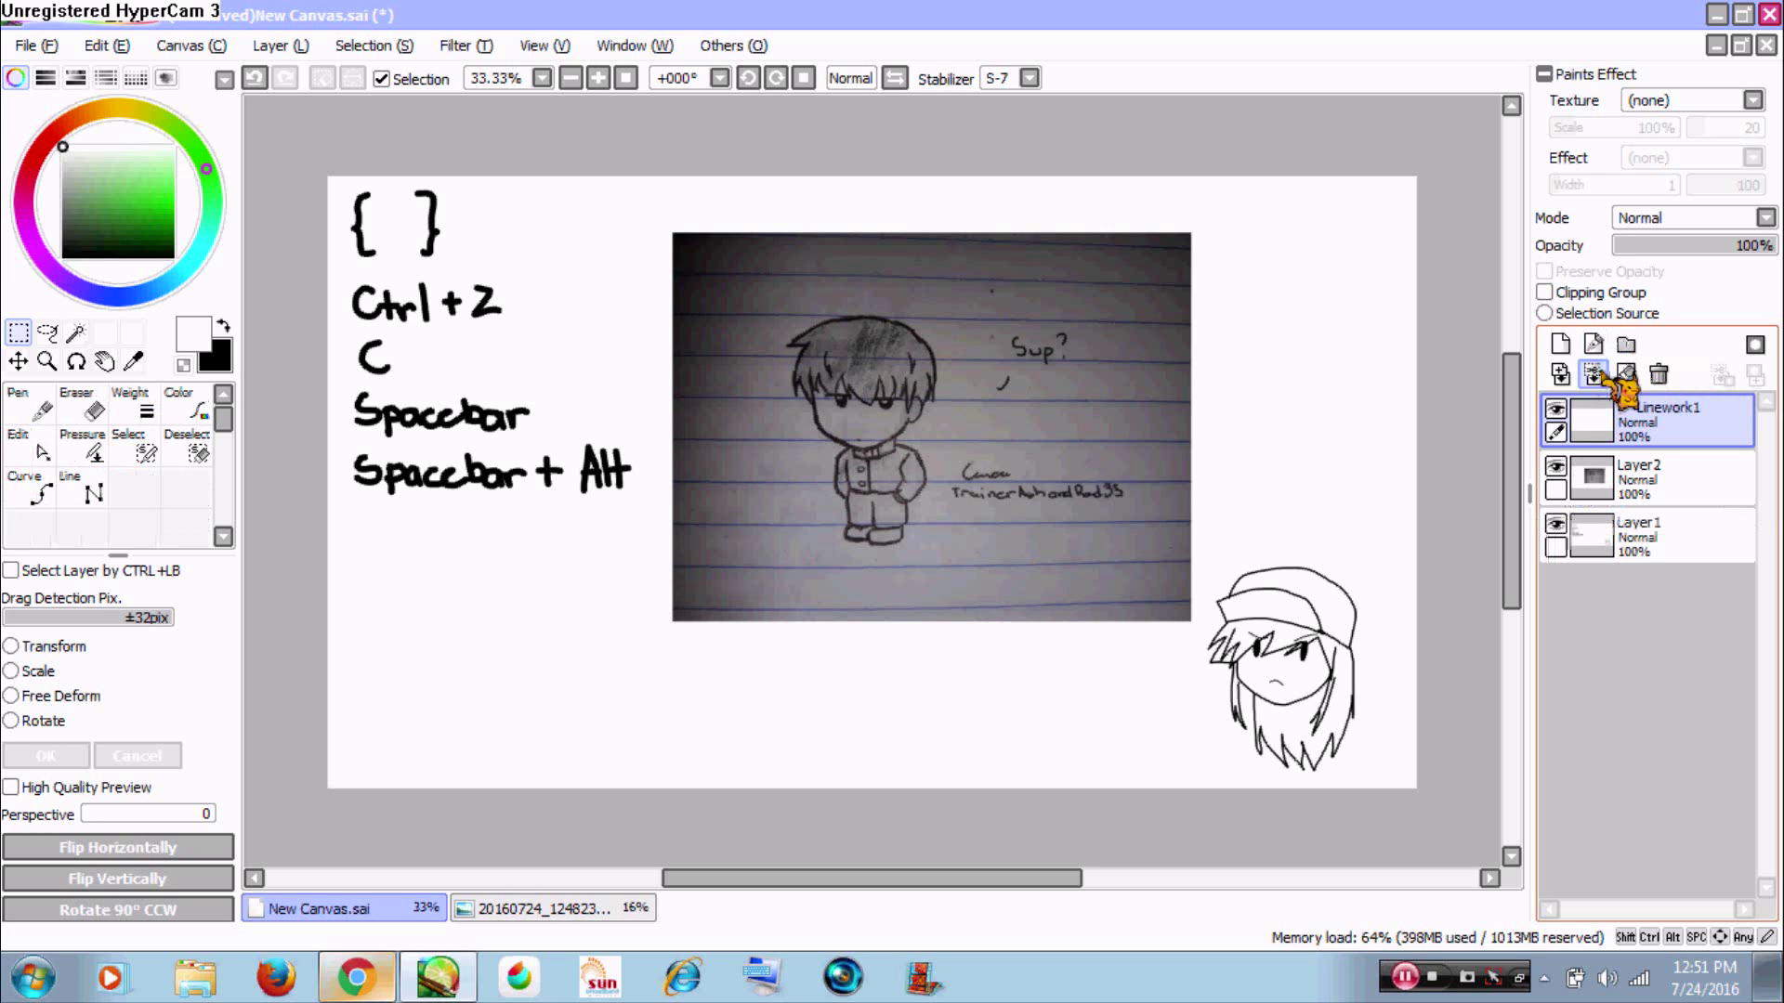
left_click(1644, 483)
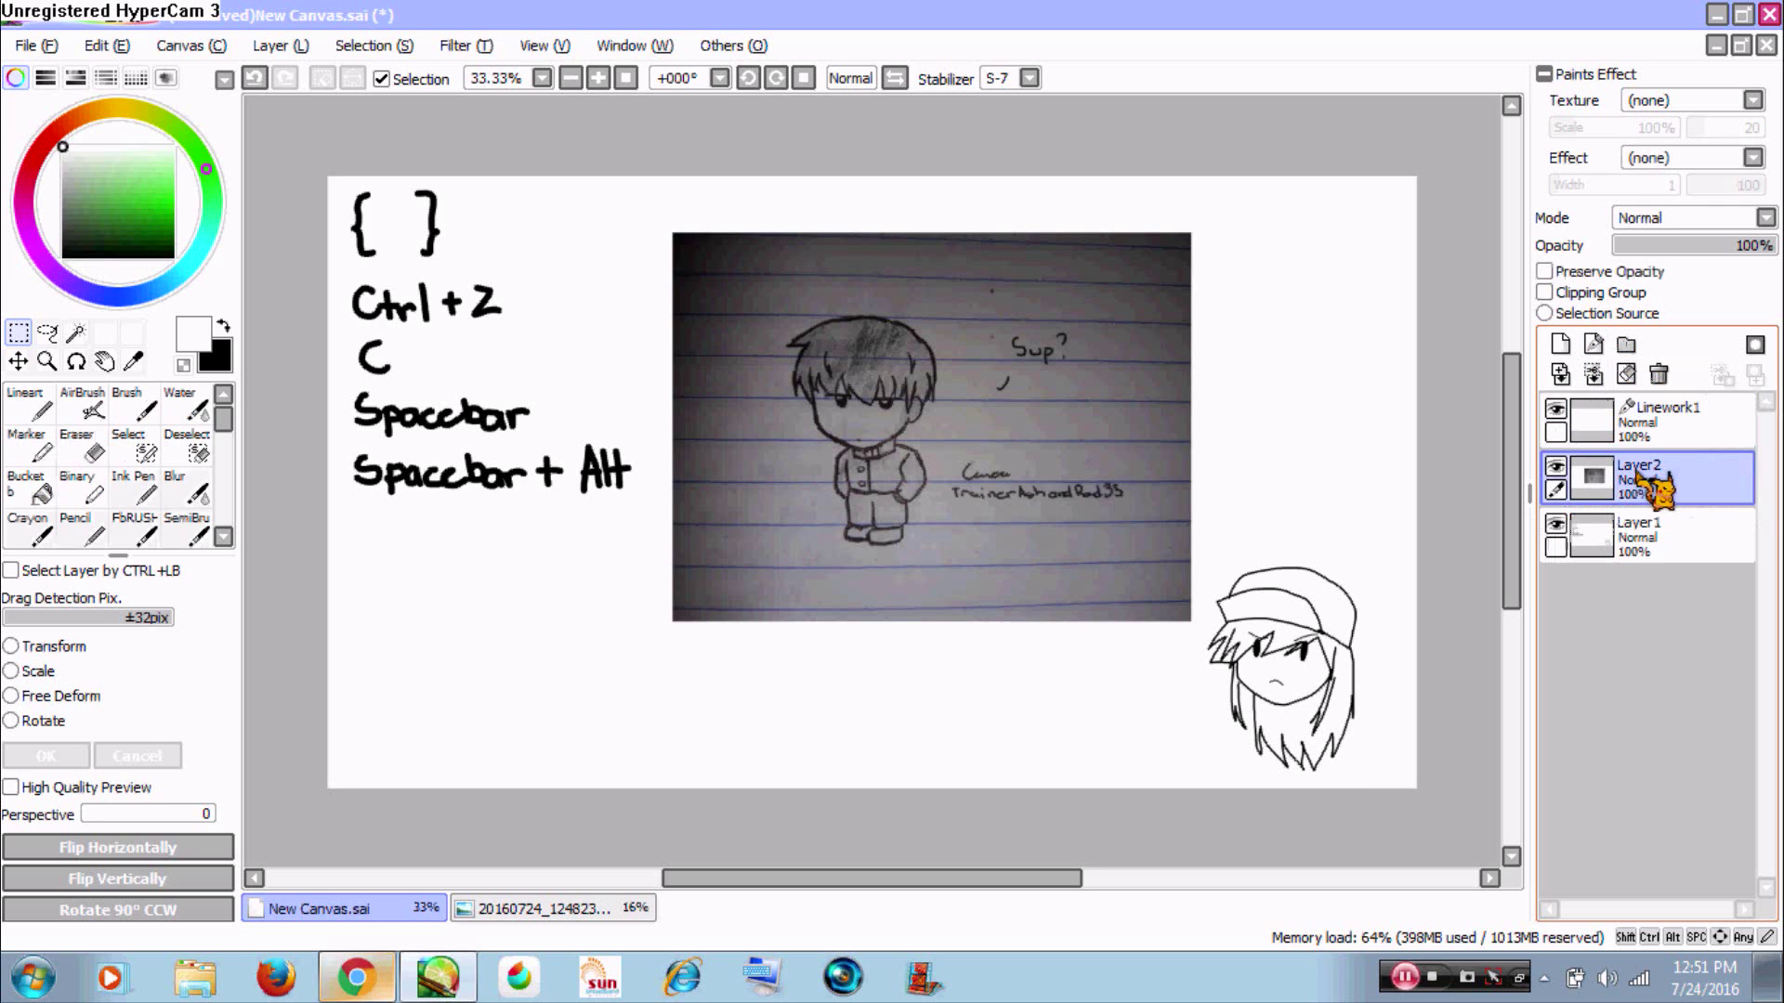
left_click(1555, 467)
left_click(1556, 467)
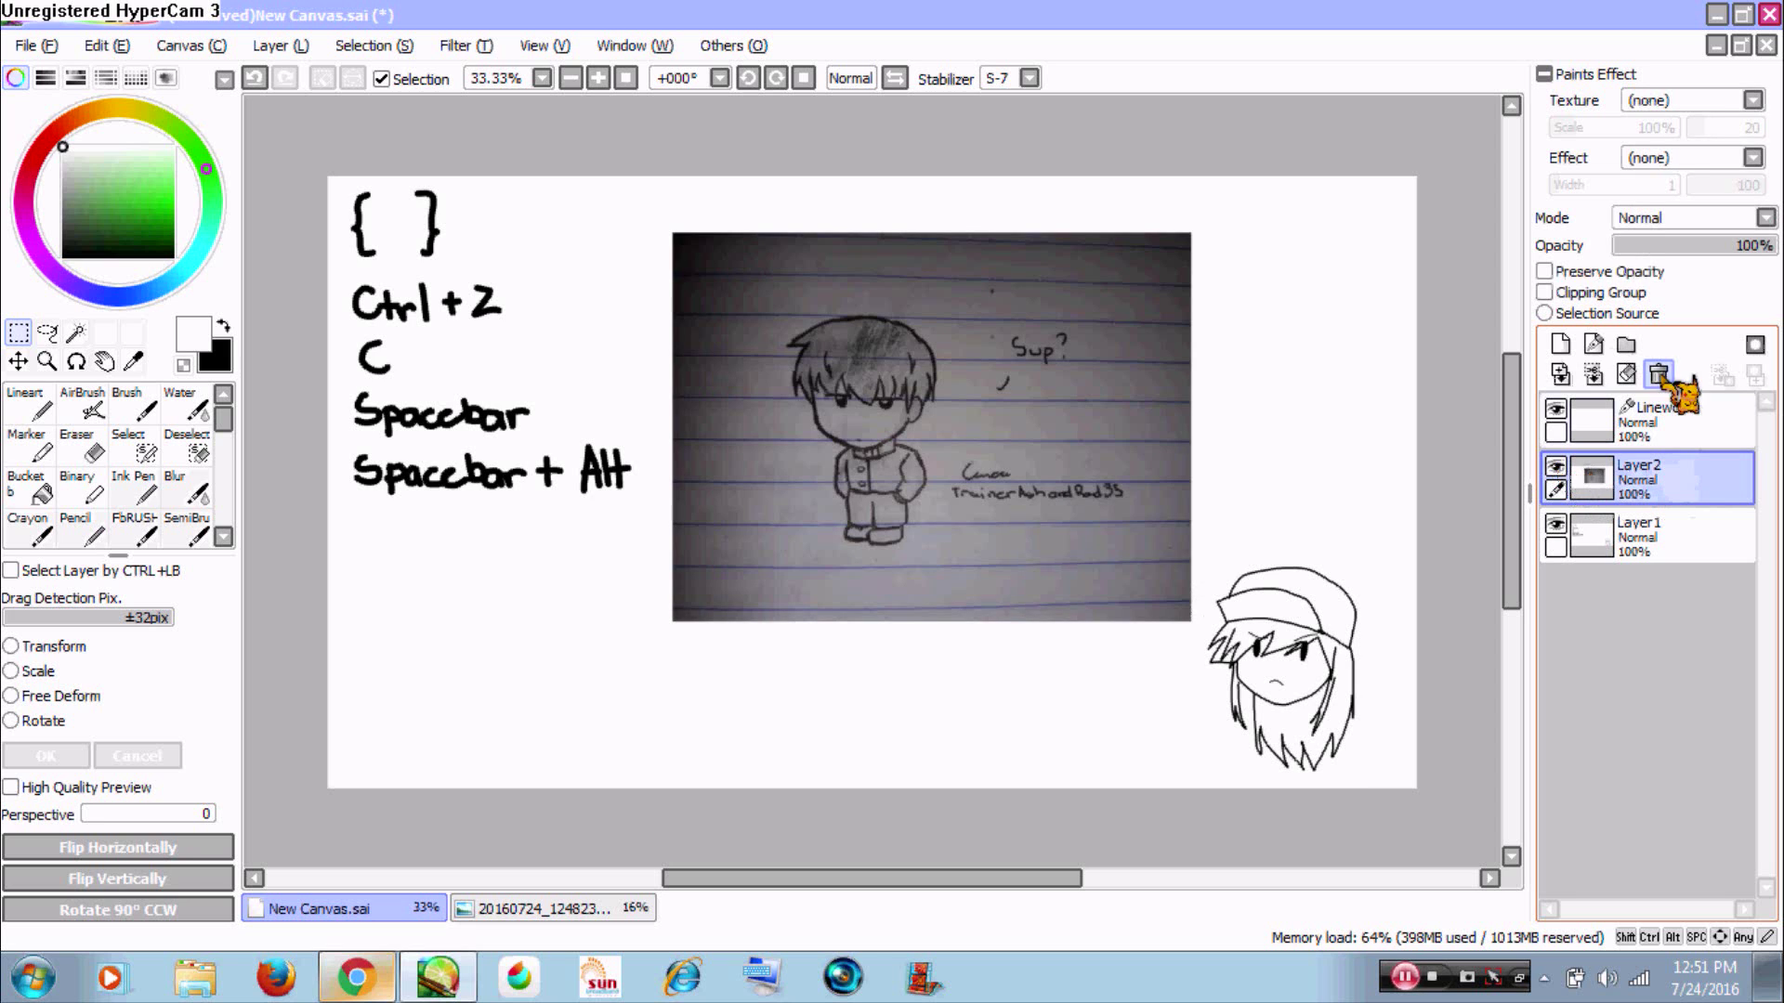
left_click(1661, 246)
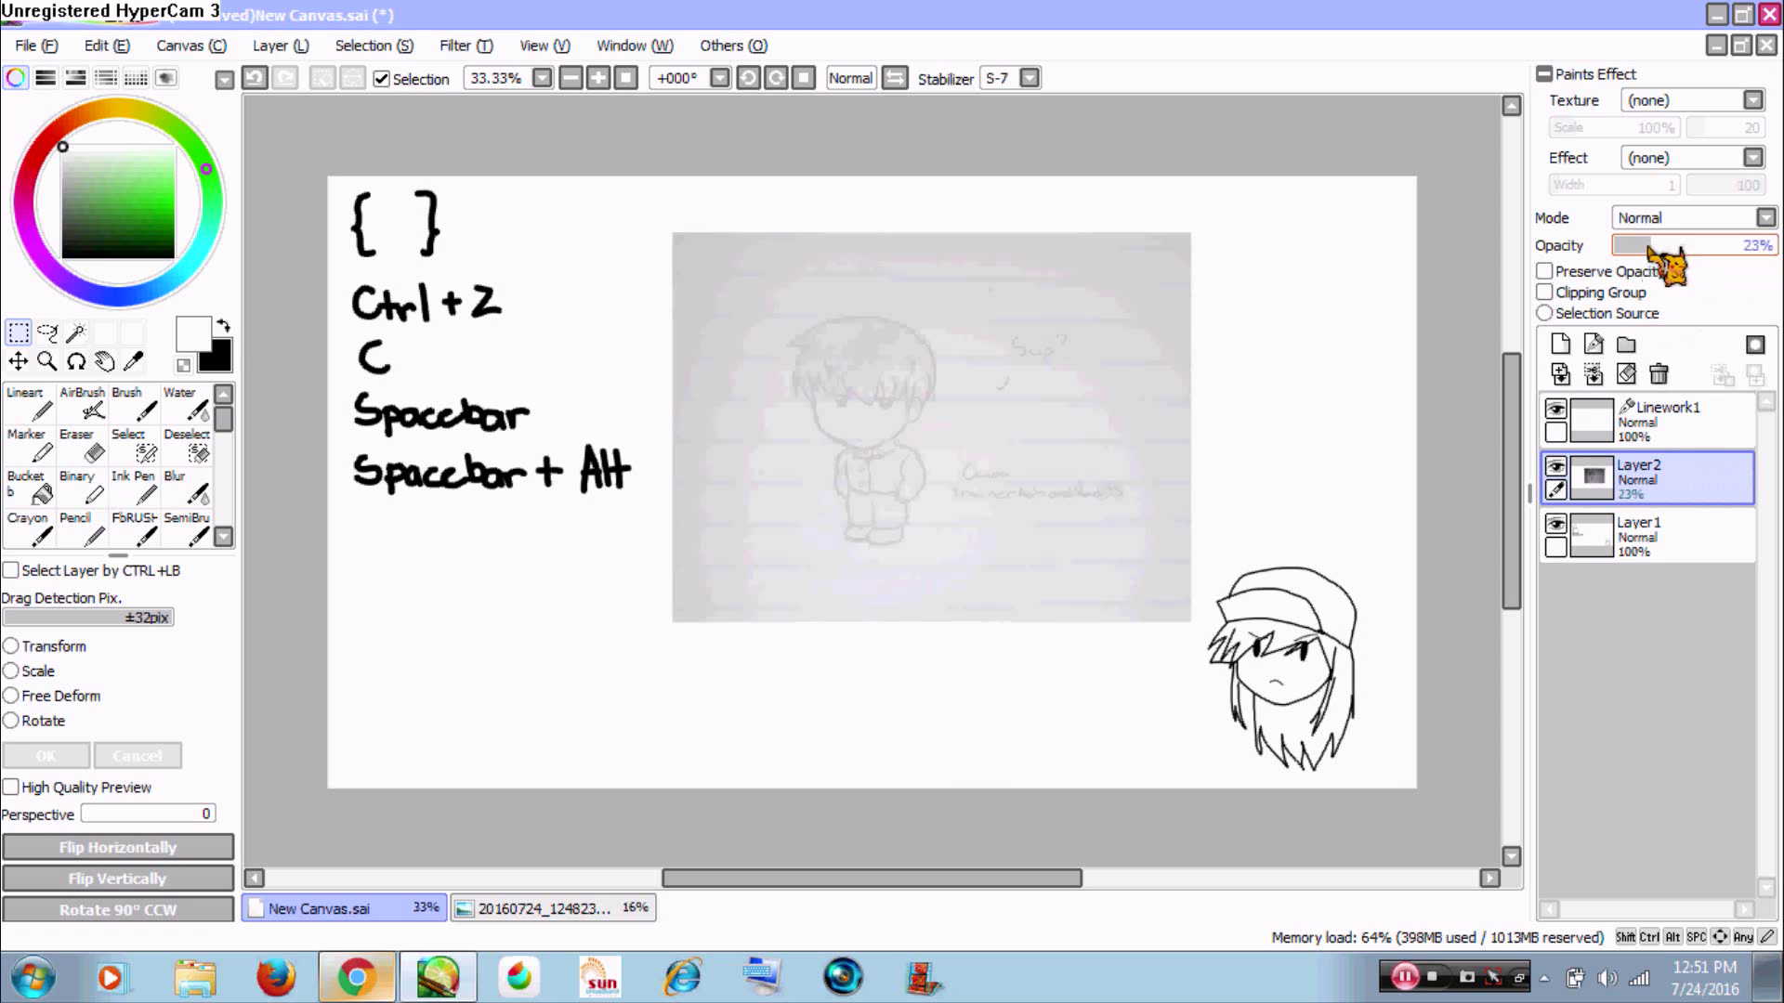
- Make the linework layer active and choose the Curve tool for tracing the photographed boy
key("ctrl+alt+space")
left_click_drag(750, 314, 1028, 482)
left_click_drag(629, 312, 1031, 618)
left_click_drag(751, 528, 1095, 470)
key("ctrl+alt+space")
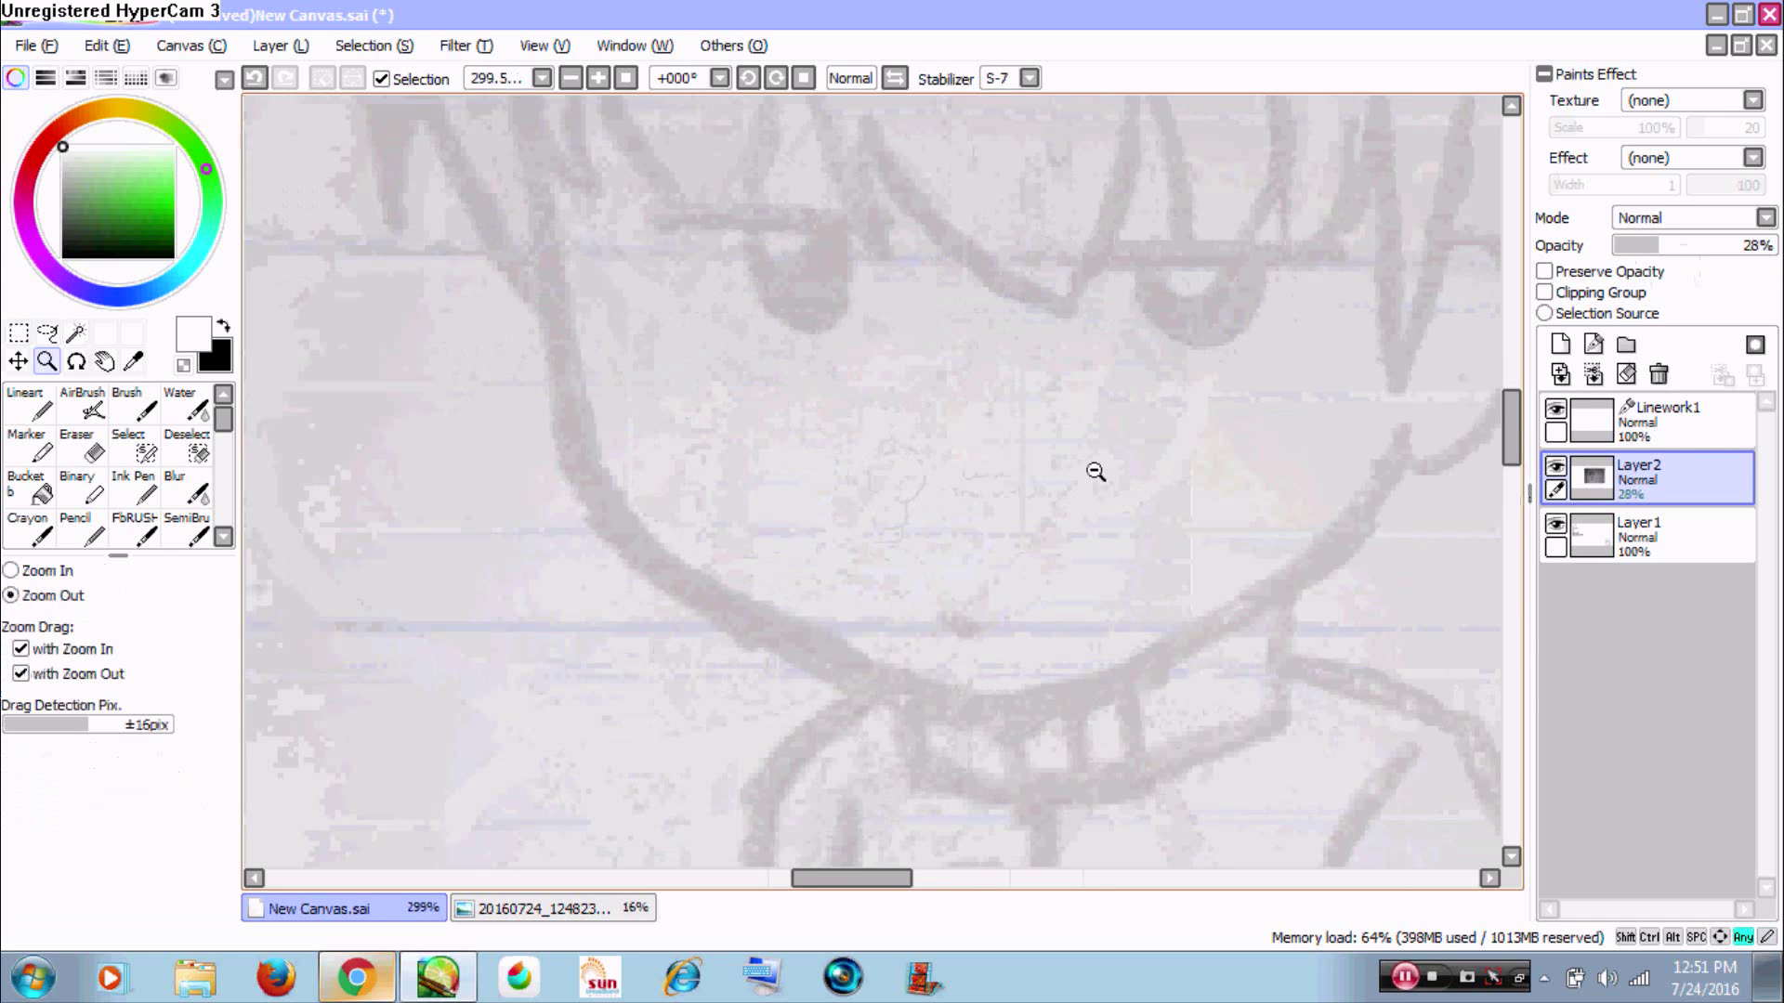
left_click(1104, 470)
left_click(1131, 462)
key("space")
left_click_drag(1238, 433, 963, 533)
left_click(1643, 420)
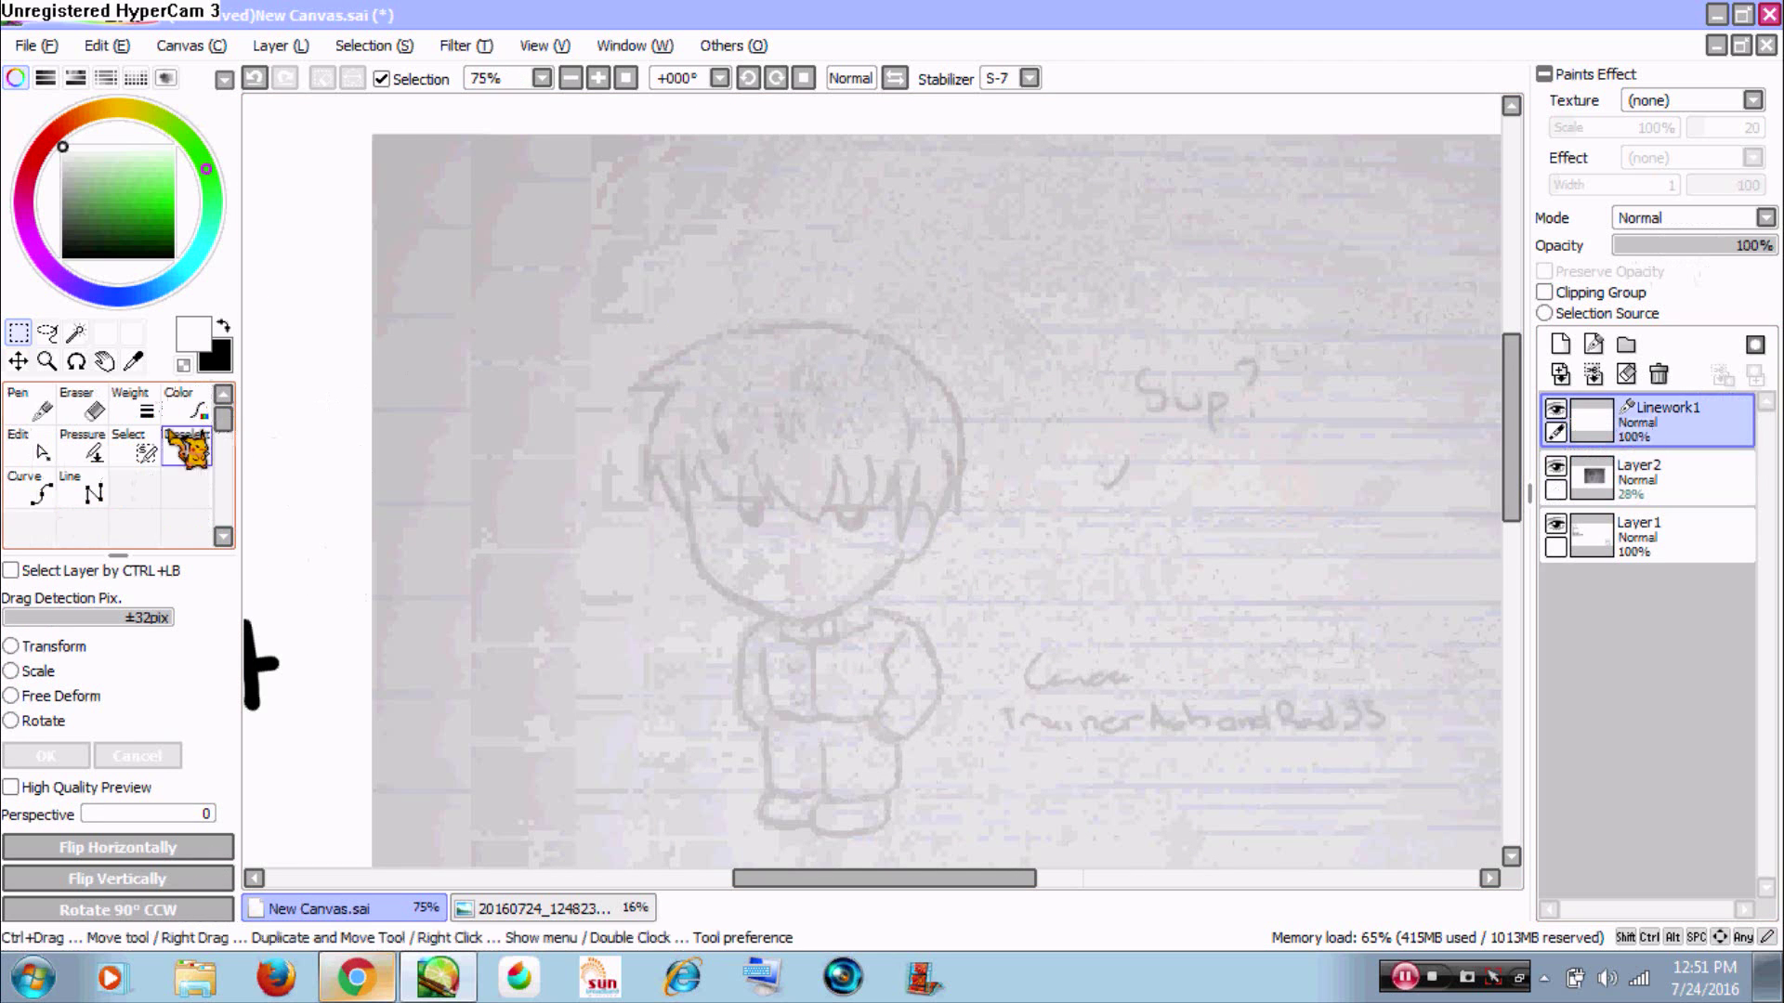
left_click(41, 493)
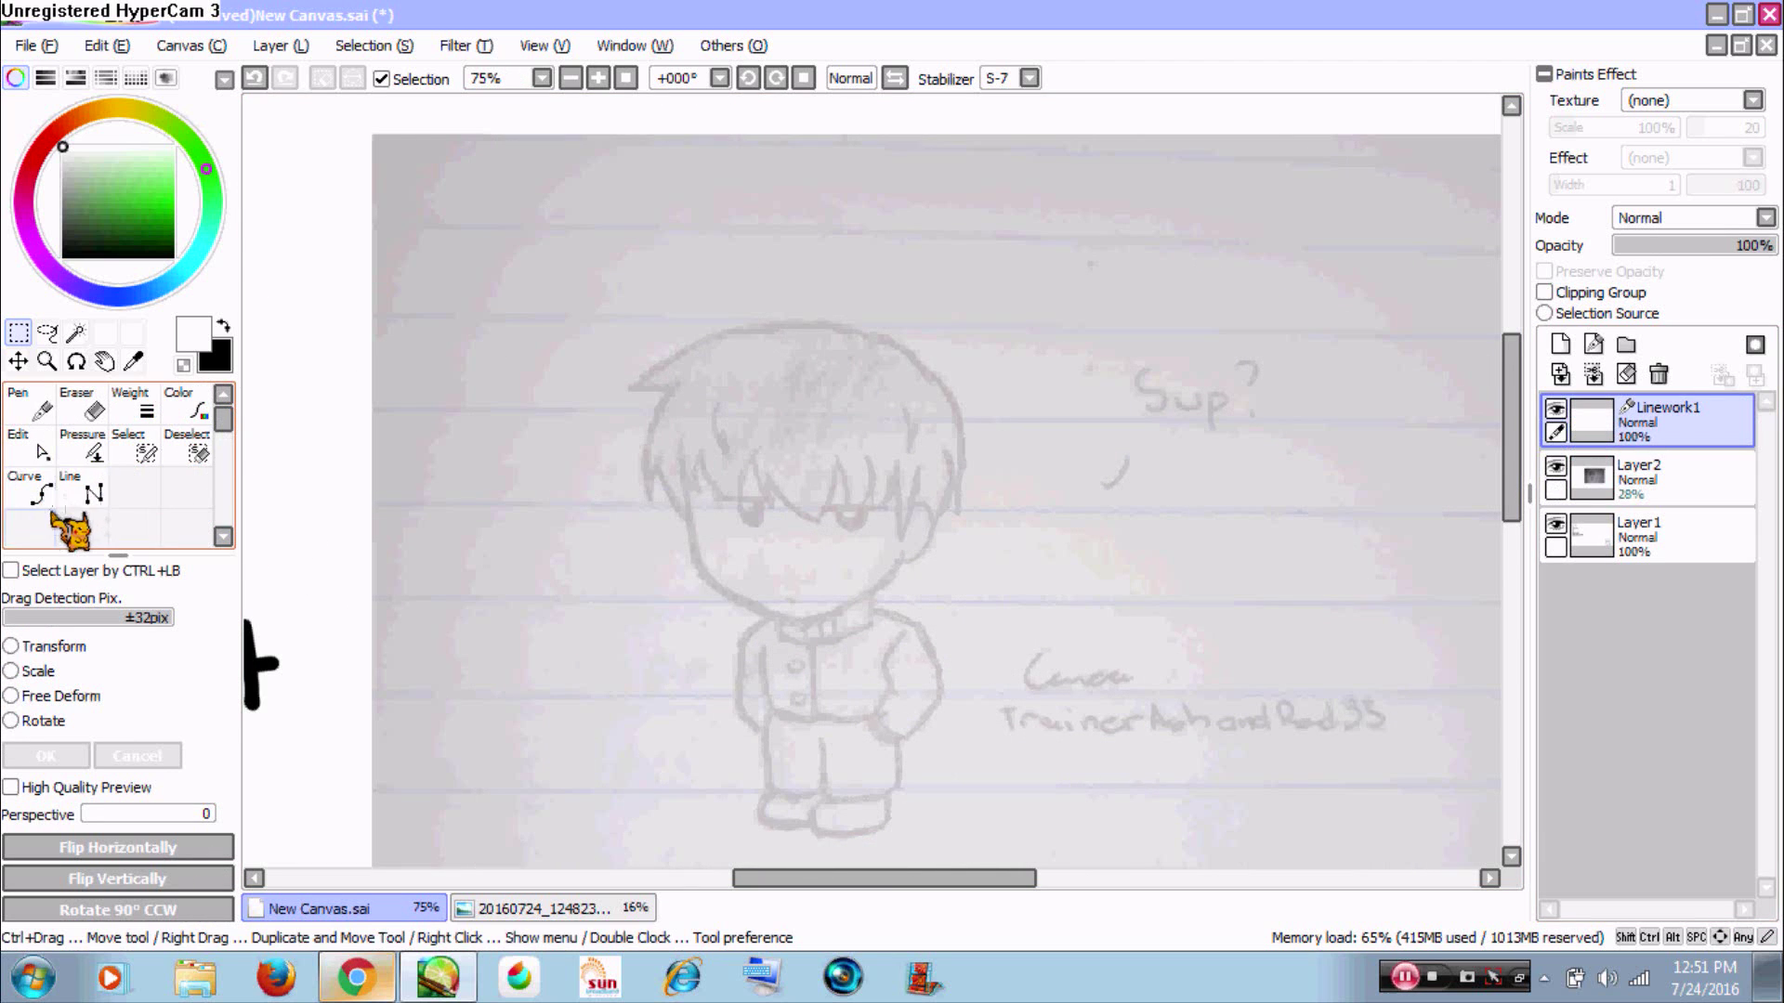
left_click(44, 494)
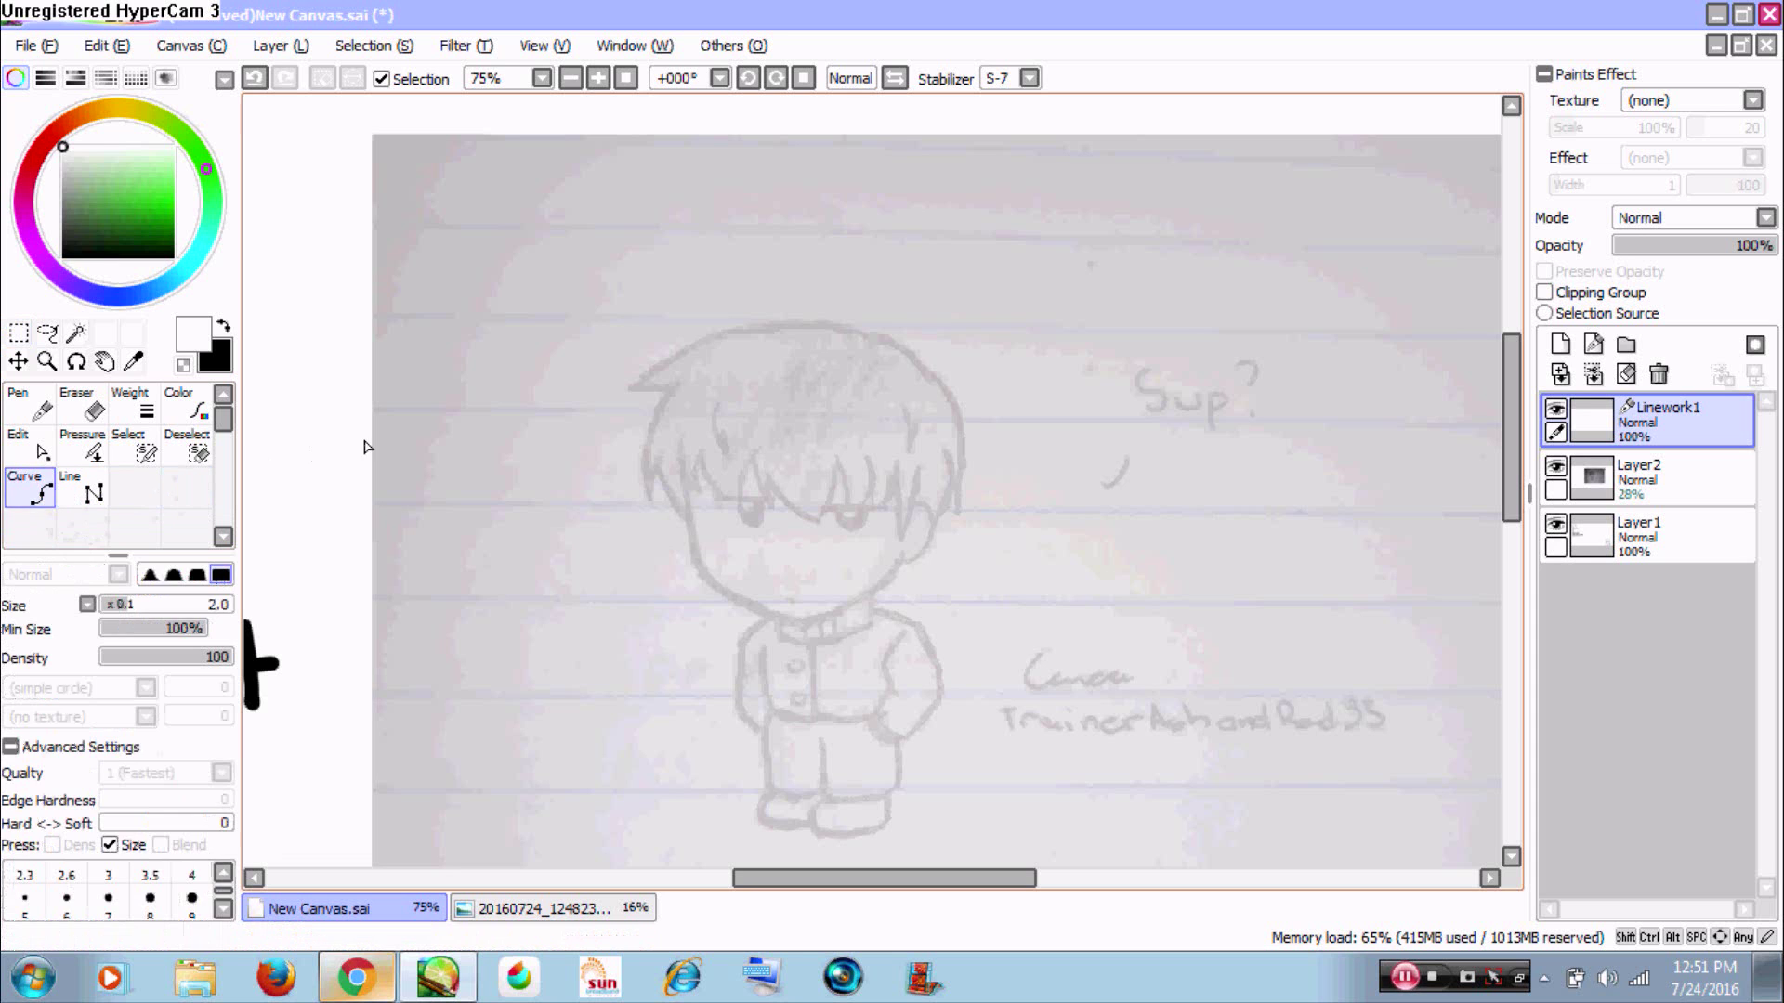
- Set the colour to black and trace the face outline from the left temple around the chin to the right ear, with Curve size 2.0
key("z")
left_click_drag(618, 373, 1152, 713)
left_click_drag(602, 467, 860, 514)
left_click_drag(642, 253, 1310, 737)
left_click_drag(984, 616, 1203, 509)
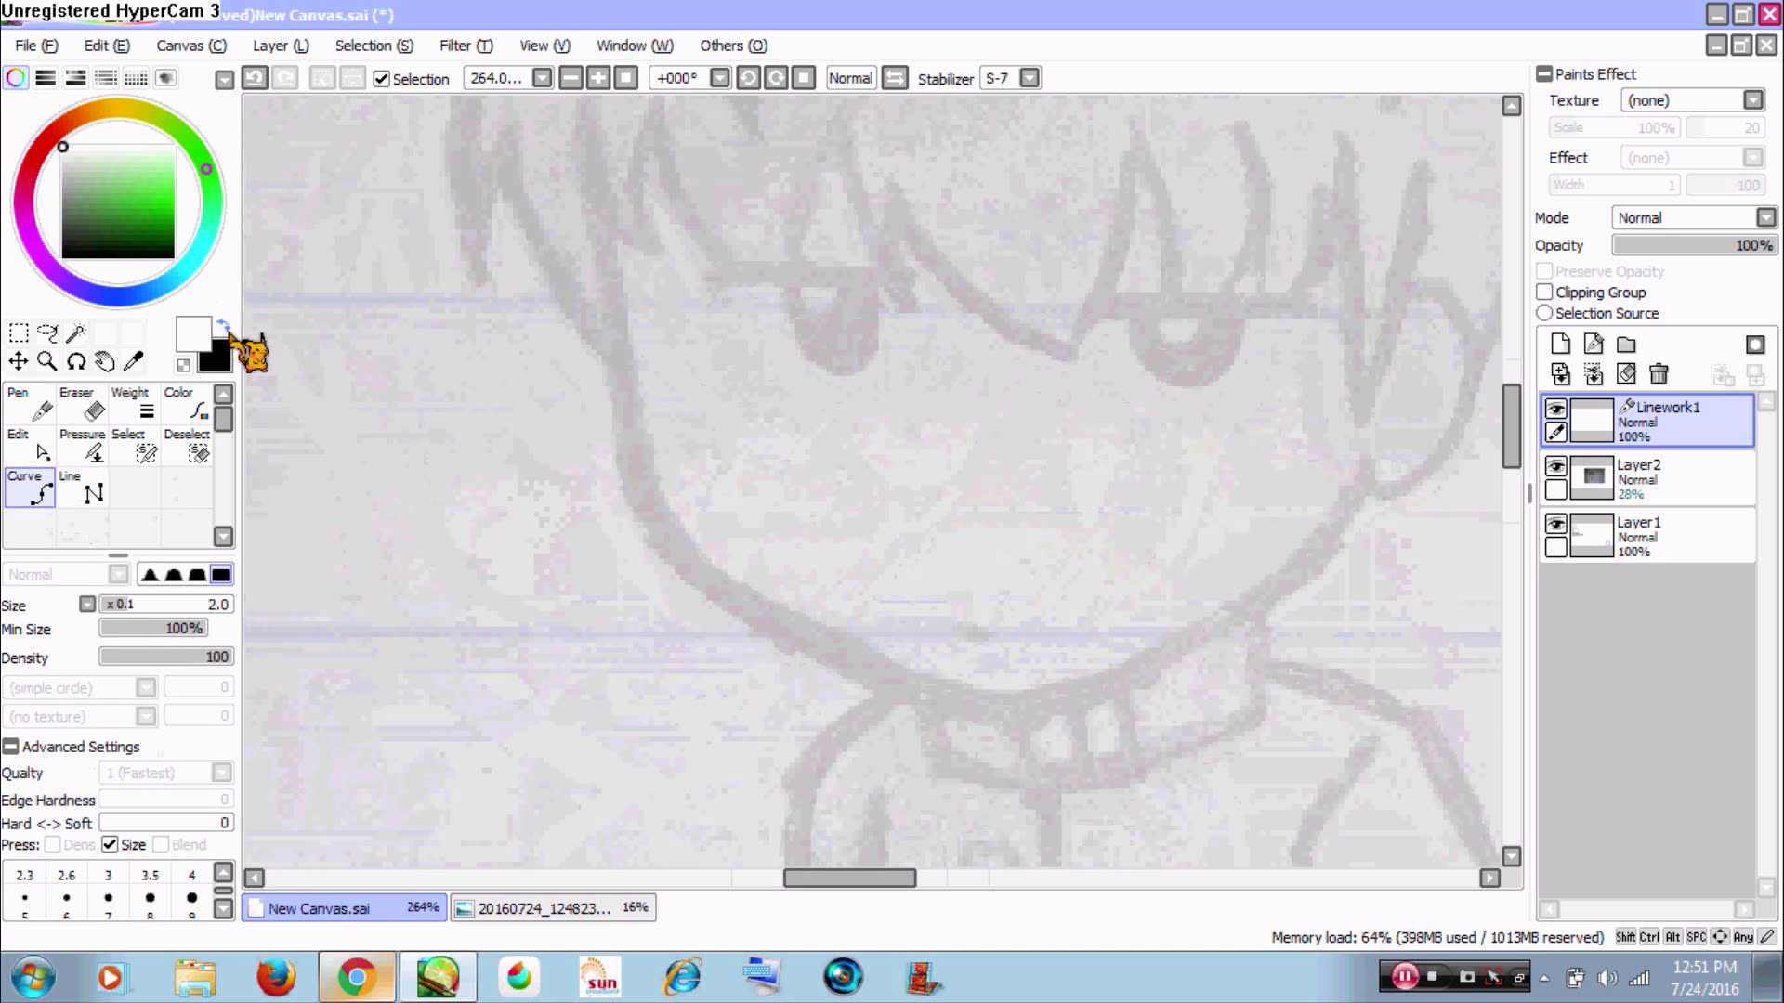
left_click_drag(119, 212, 62, 260)
left_click_drag(600, 231, 647, 528)
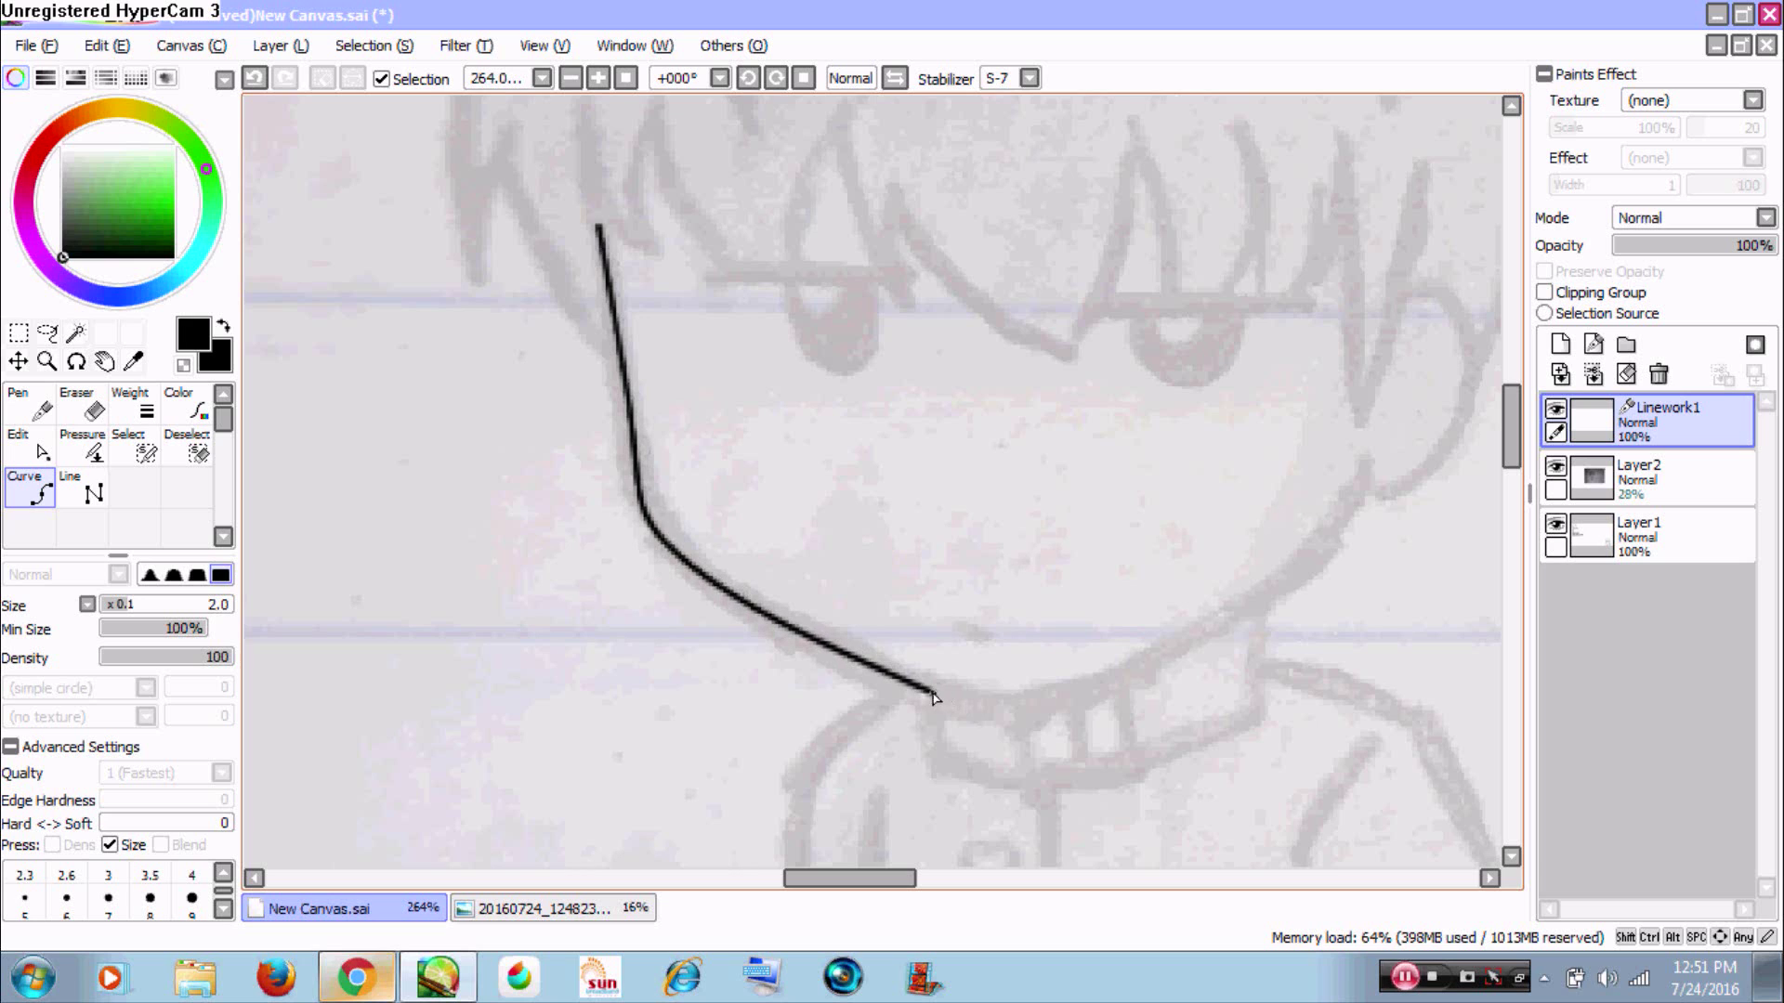
left_click(1017, 717)
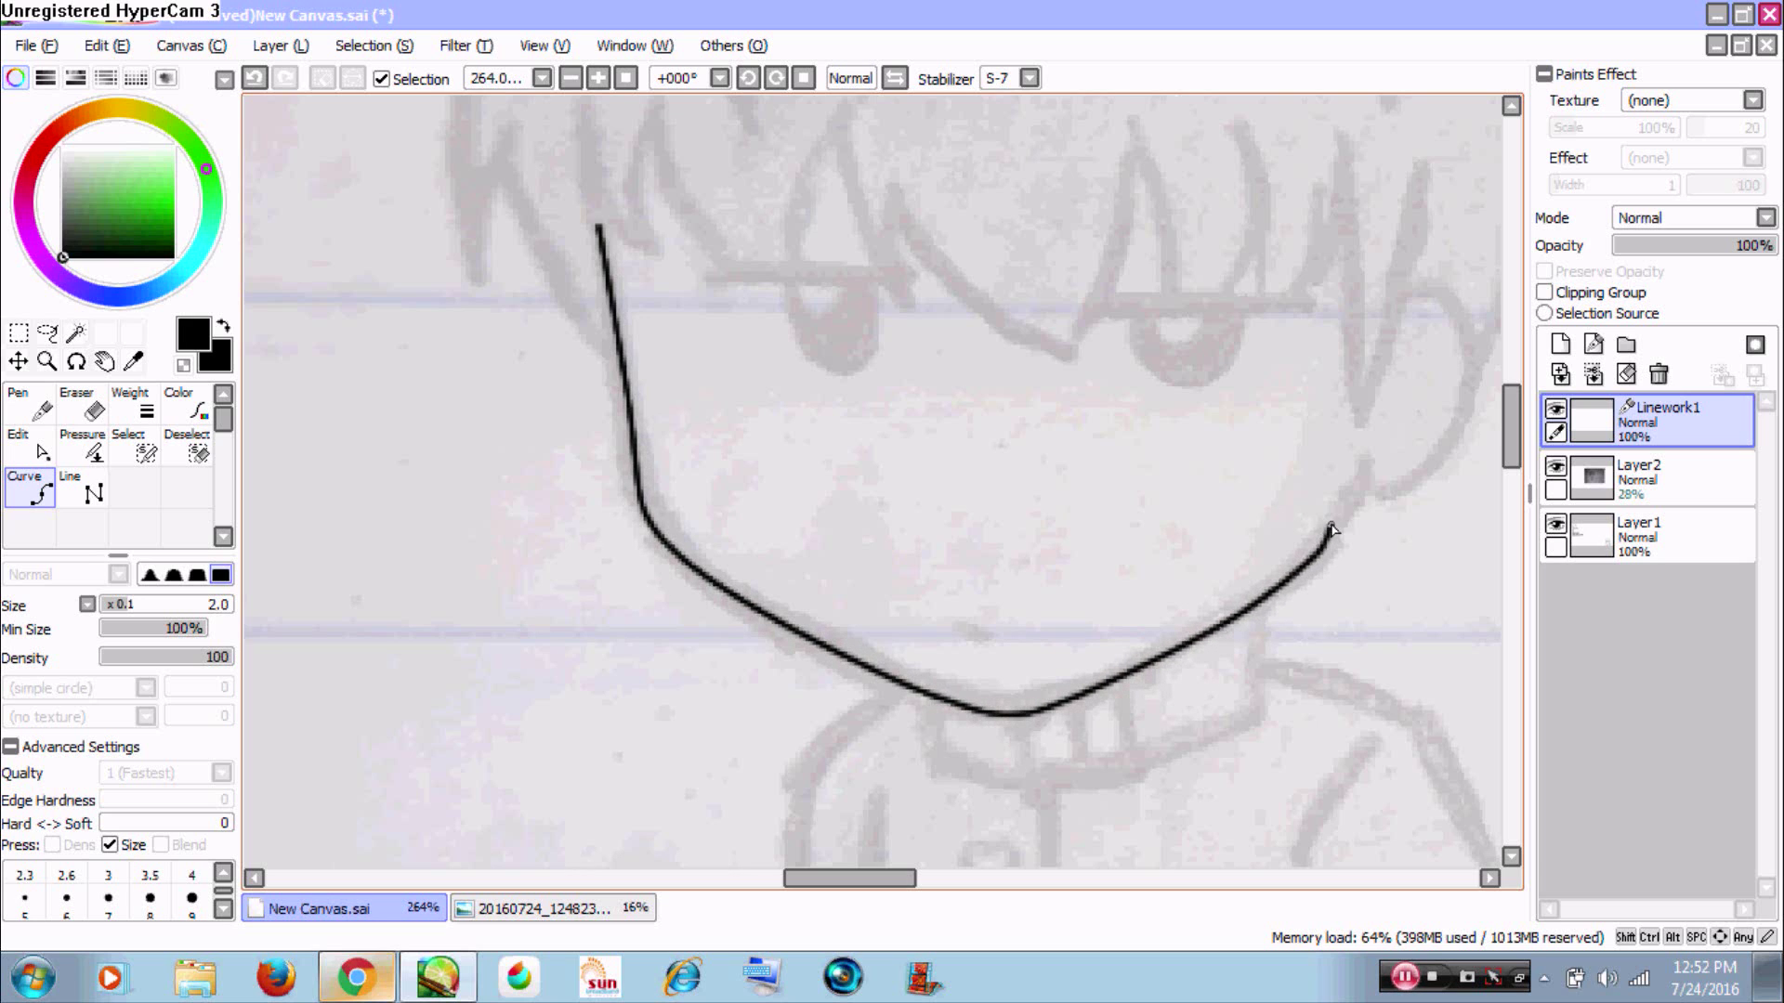
scroll(1366, 437, "down", 7)
left_click_drag(1401, 415, 1186, 474)
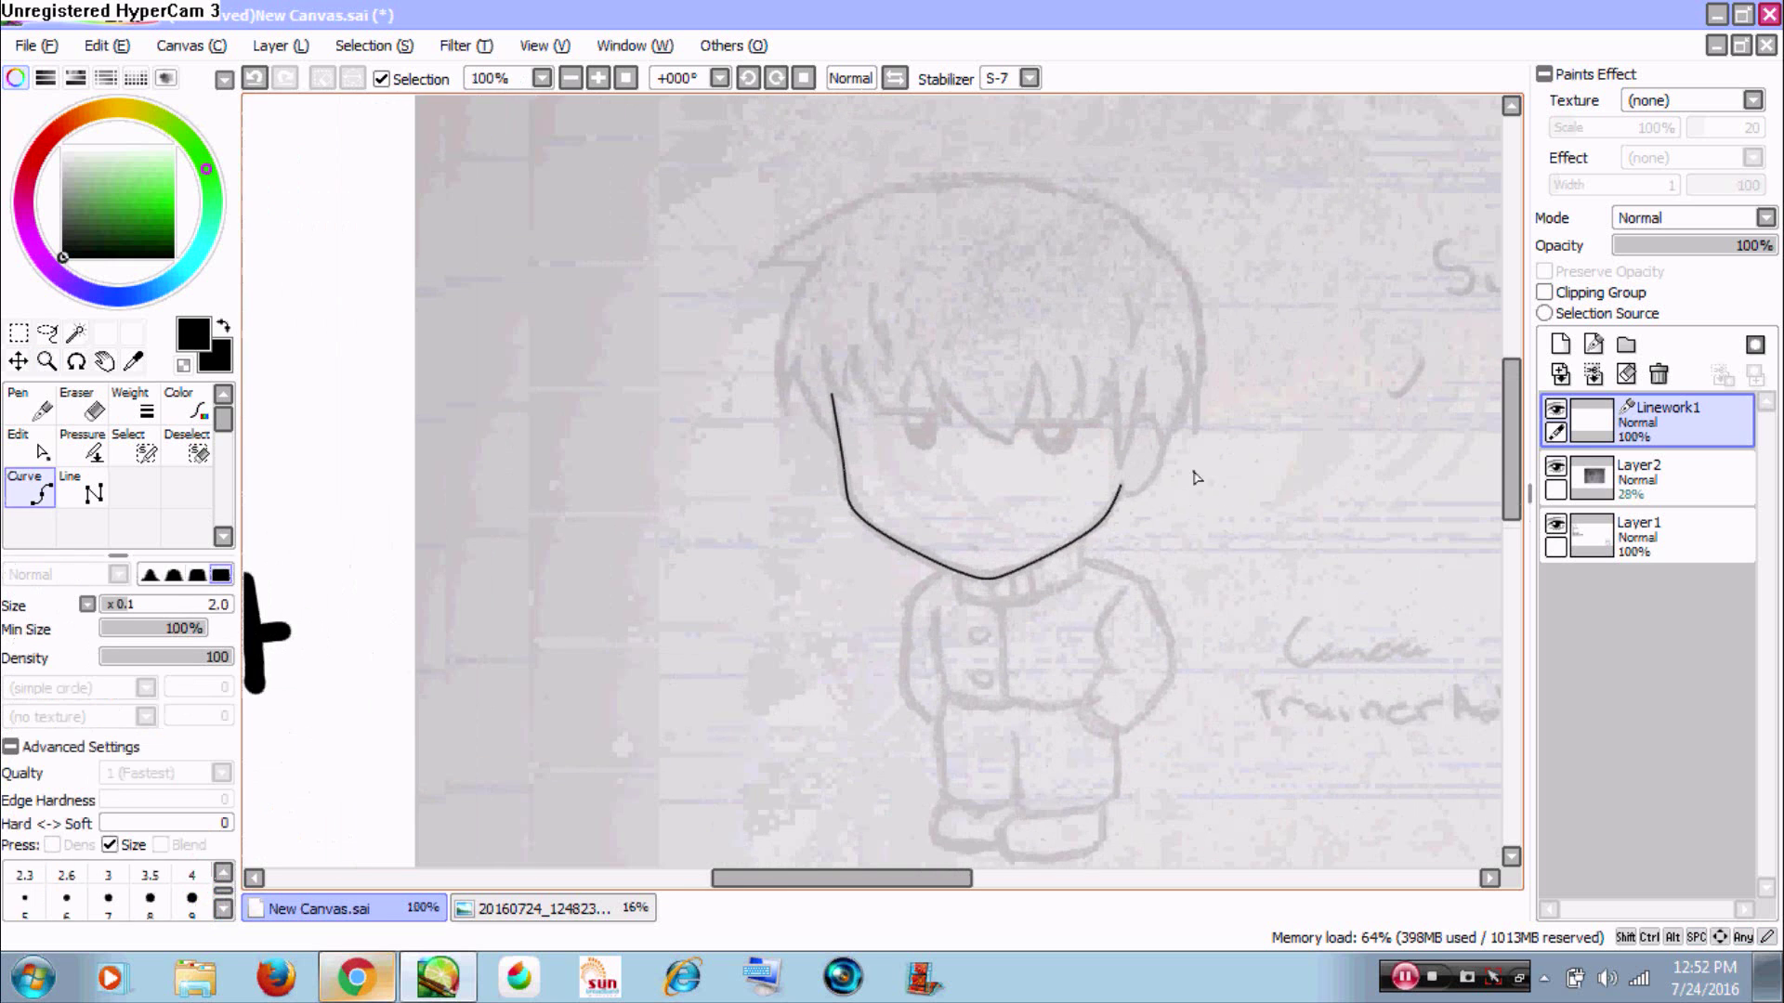
left_click(1557, 469)
left_click(1557, 469)
- Trace the left eye as a straight upper lid line with a rounded U-shaped iris outline below it
key("z")
left_click_drag(780, 298, 1127, 614)
left_click_drag(645, 276, 992, 576)
left_click_drag(525, 363, 672, 337)
left_click(667, 336)
double_click(1117, 338)
left_click(853, 346)
left_click(878, 507)
left_click(1015, 561)
double_click(1105, 338)
- Trace the right eye with a straight upper lid line and a rounded iris outline hanging from it
left_click(1146, 386, "ctrl+alt")
left_click(1147, 387, "ctrl+alt")
left_click_drag(1267, 396, 674, 316)
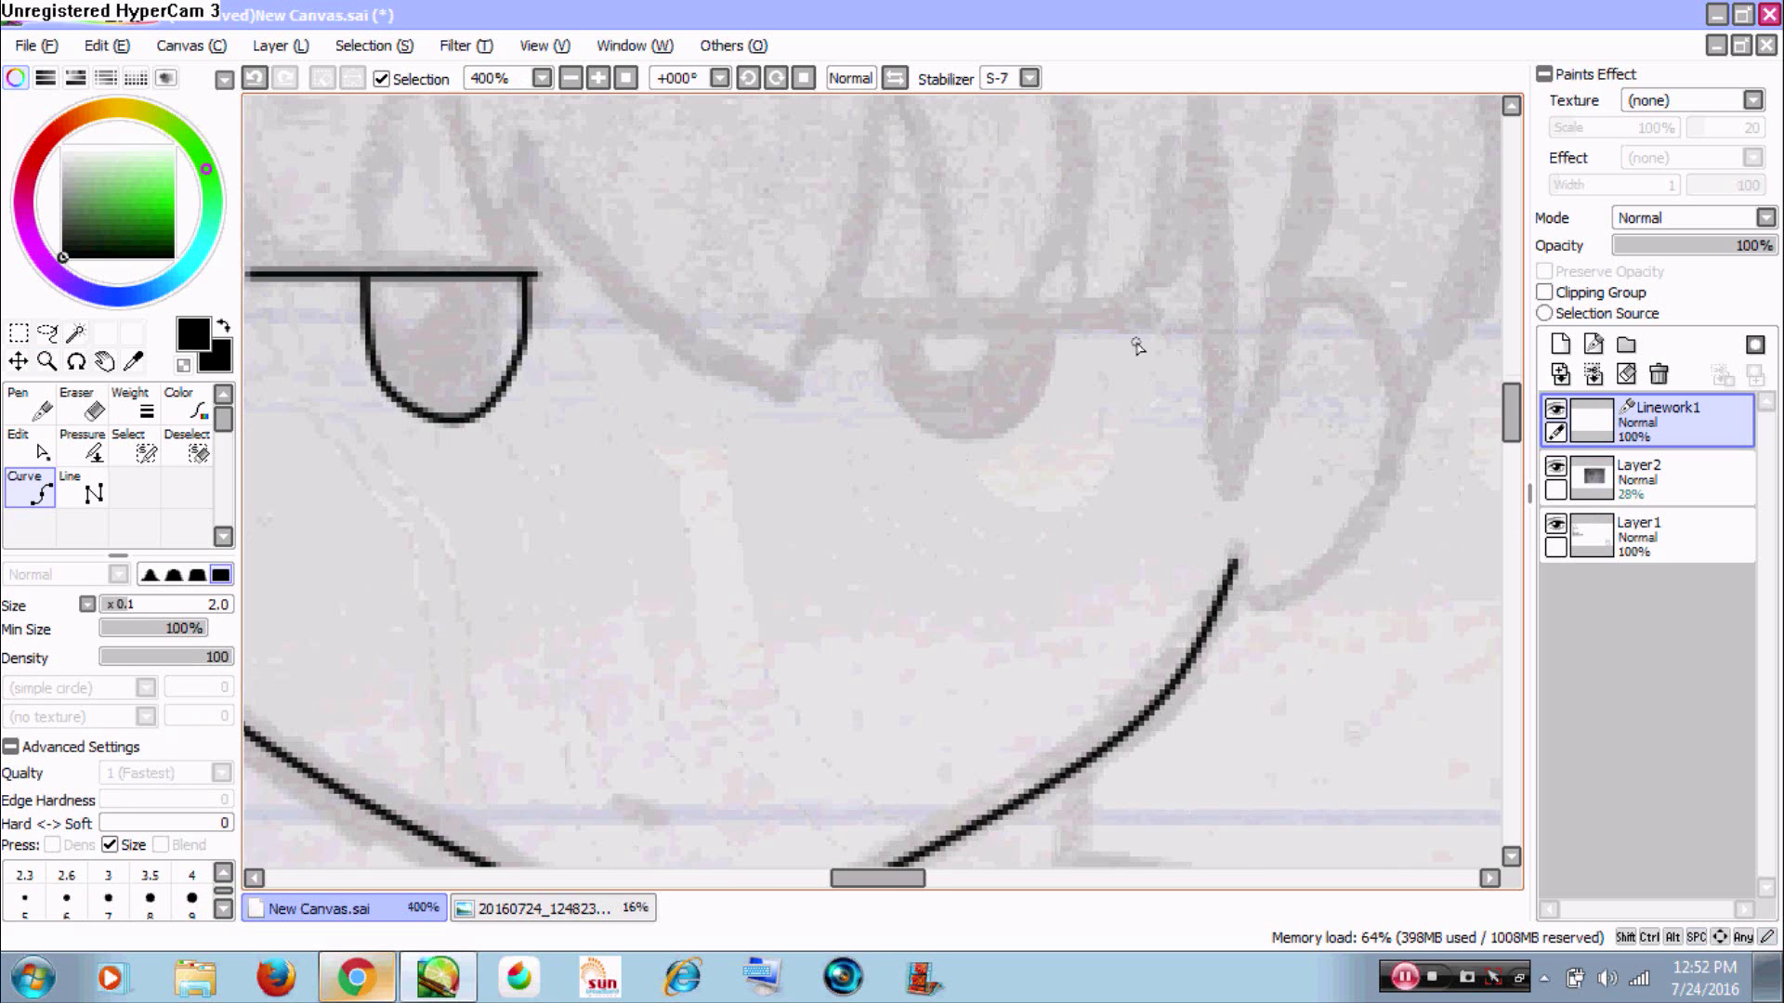
left_click(832, 322)
double_click(1132, 318)
left_click(864, 326)
left_click(891, 405)
left_click(954, 435)
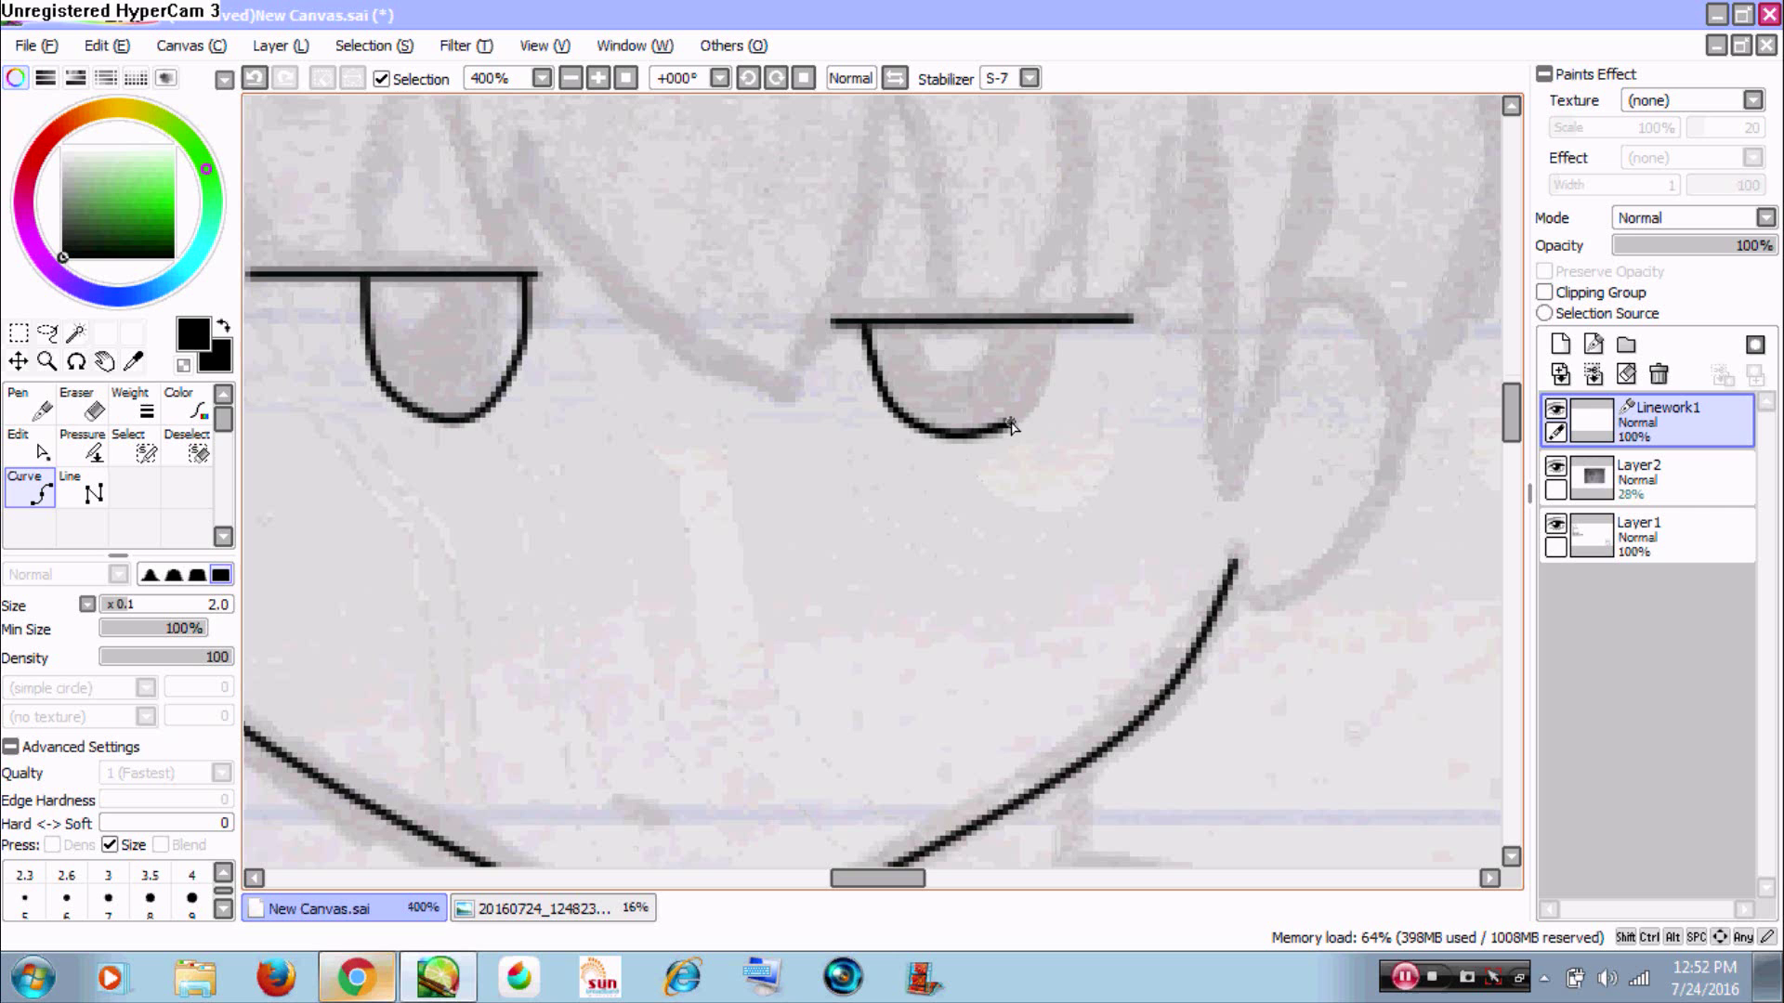
double_click(1050, 326)
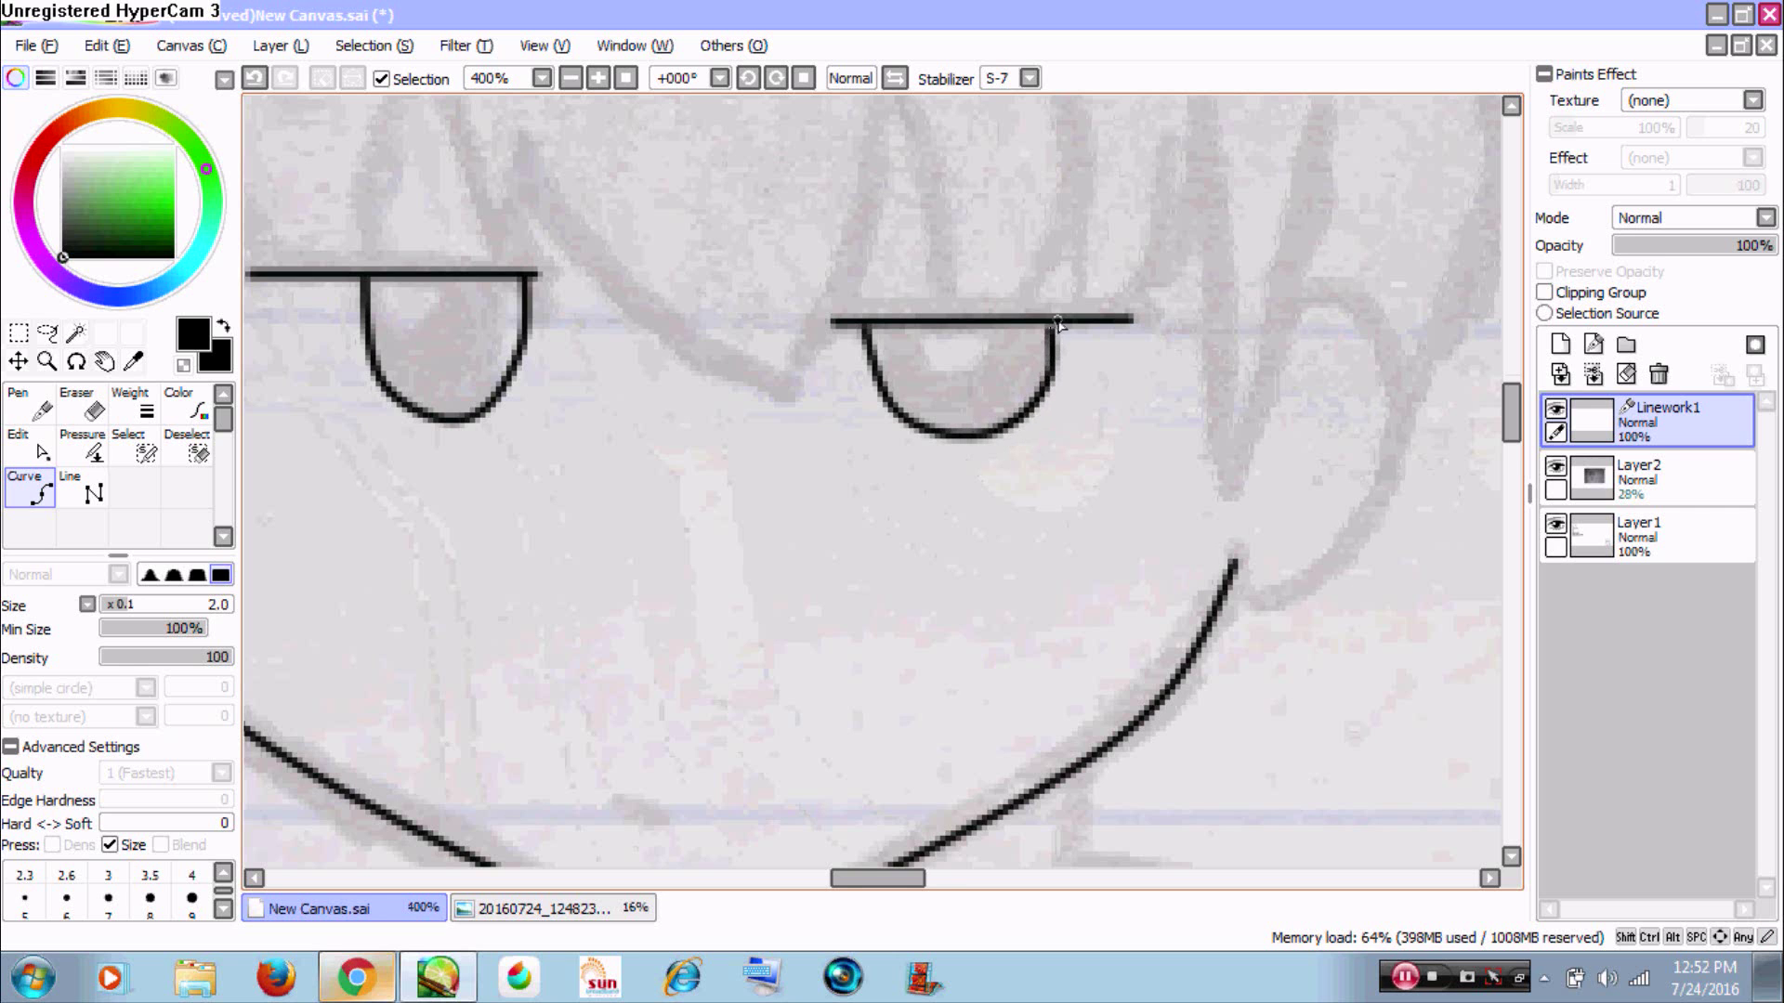
- Trace the curved fringe strands that end on the left eye's lid line
scroll(1035, 297, "down", 2)
left_click_drag(1002, 238, 1118, 360)
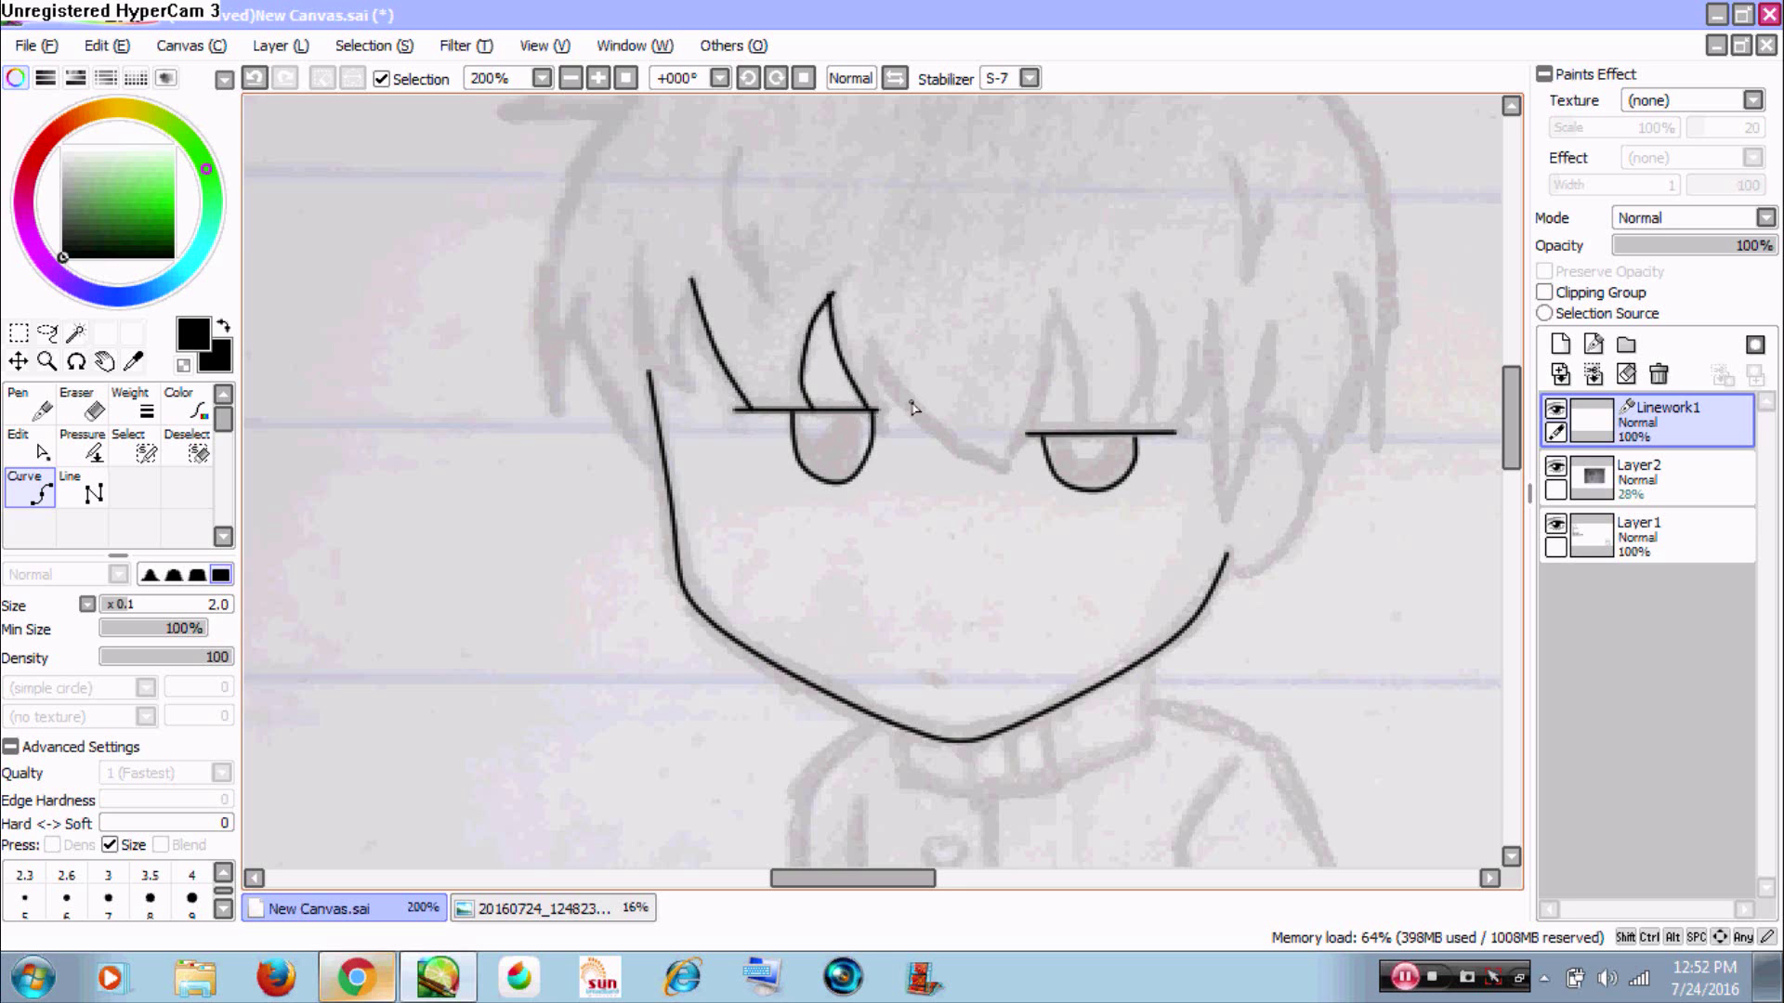
- Add a normal layer above the linework, try a stroke on it, undo it, and make the linework layer active again
left_click(1561, 343)
mouse_move(1215, 349)
left_mouse_down()
mouse_move(1219, 530)
mouse_move(1283, 311)
left_mouse_up()
key("ctrl+z")
key("ctrl+z")
left_click(1617, 478)
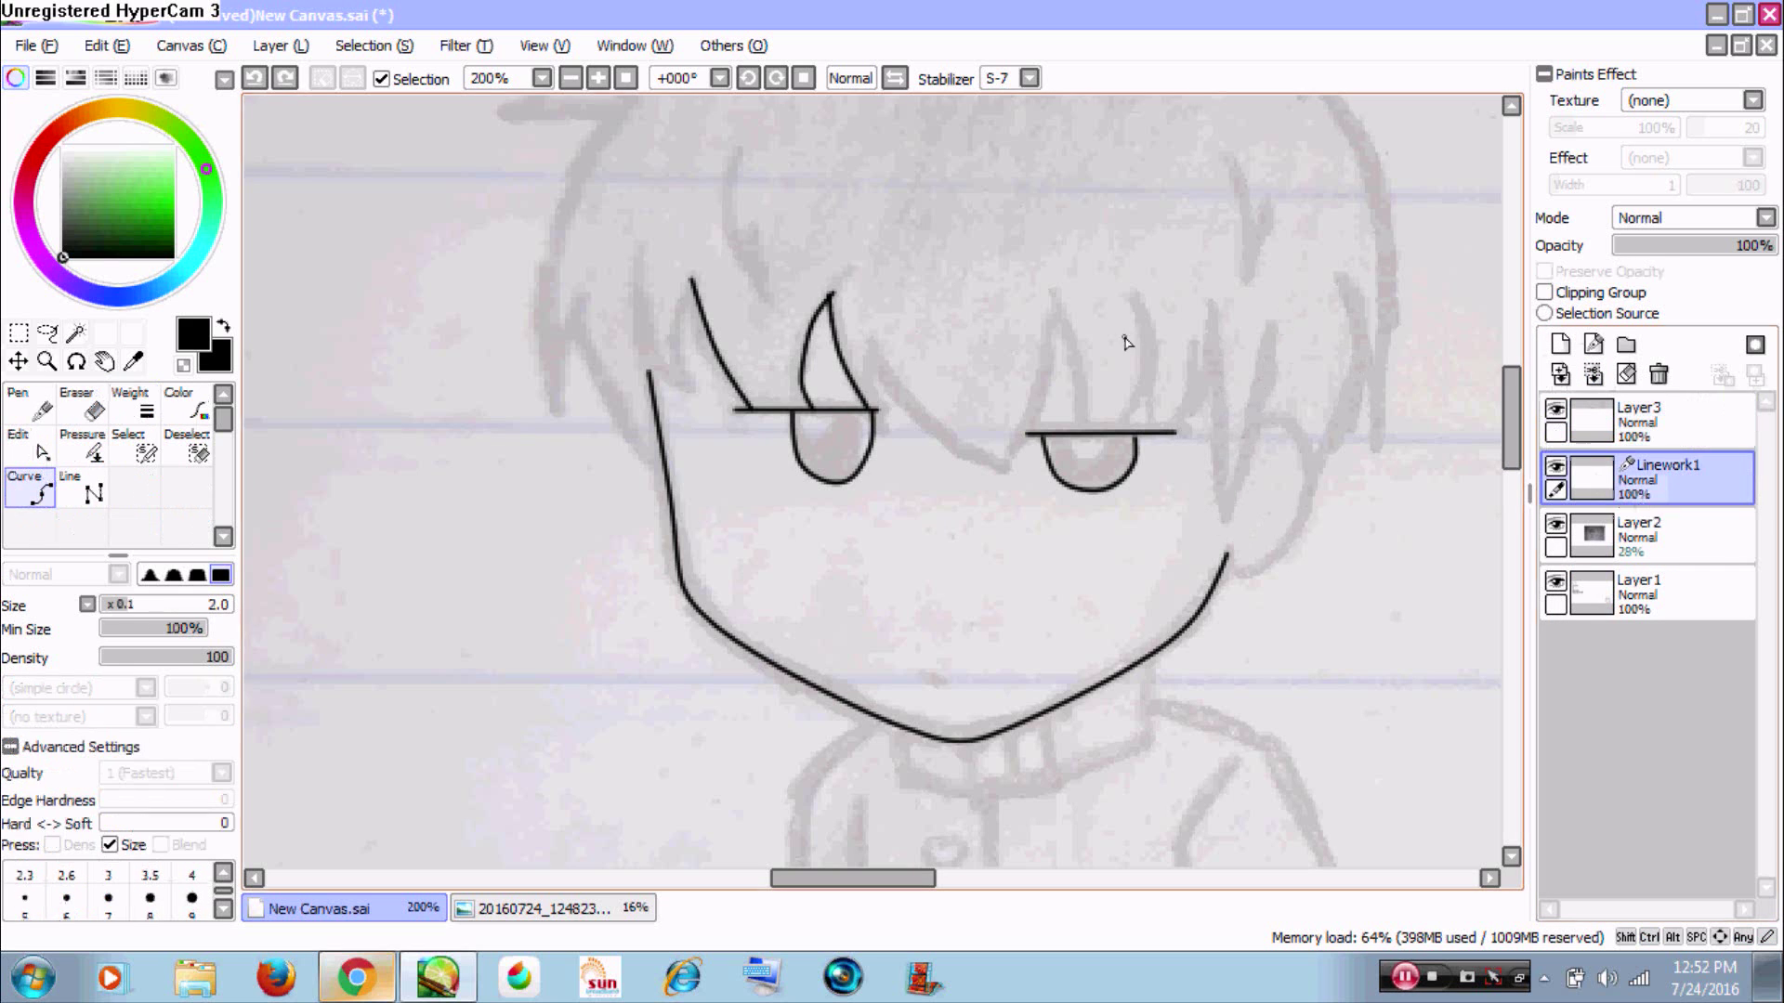
- Trace the large central fringe lock from the left eye's inner corner down to its tip and up beside the right eye
left_click(870, 407)
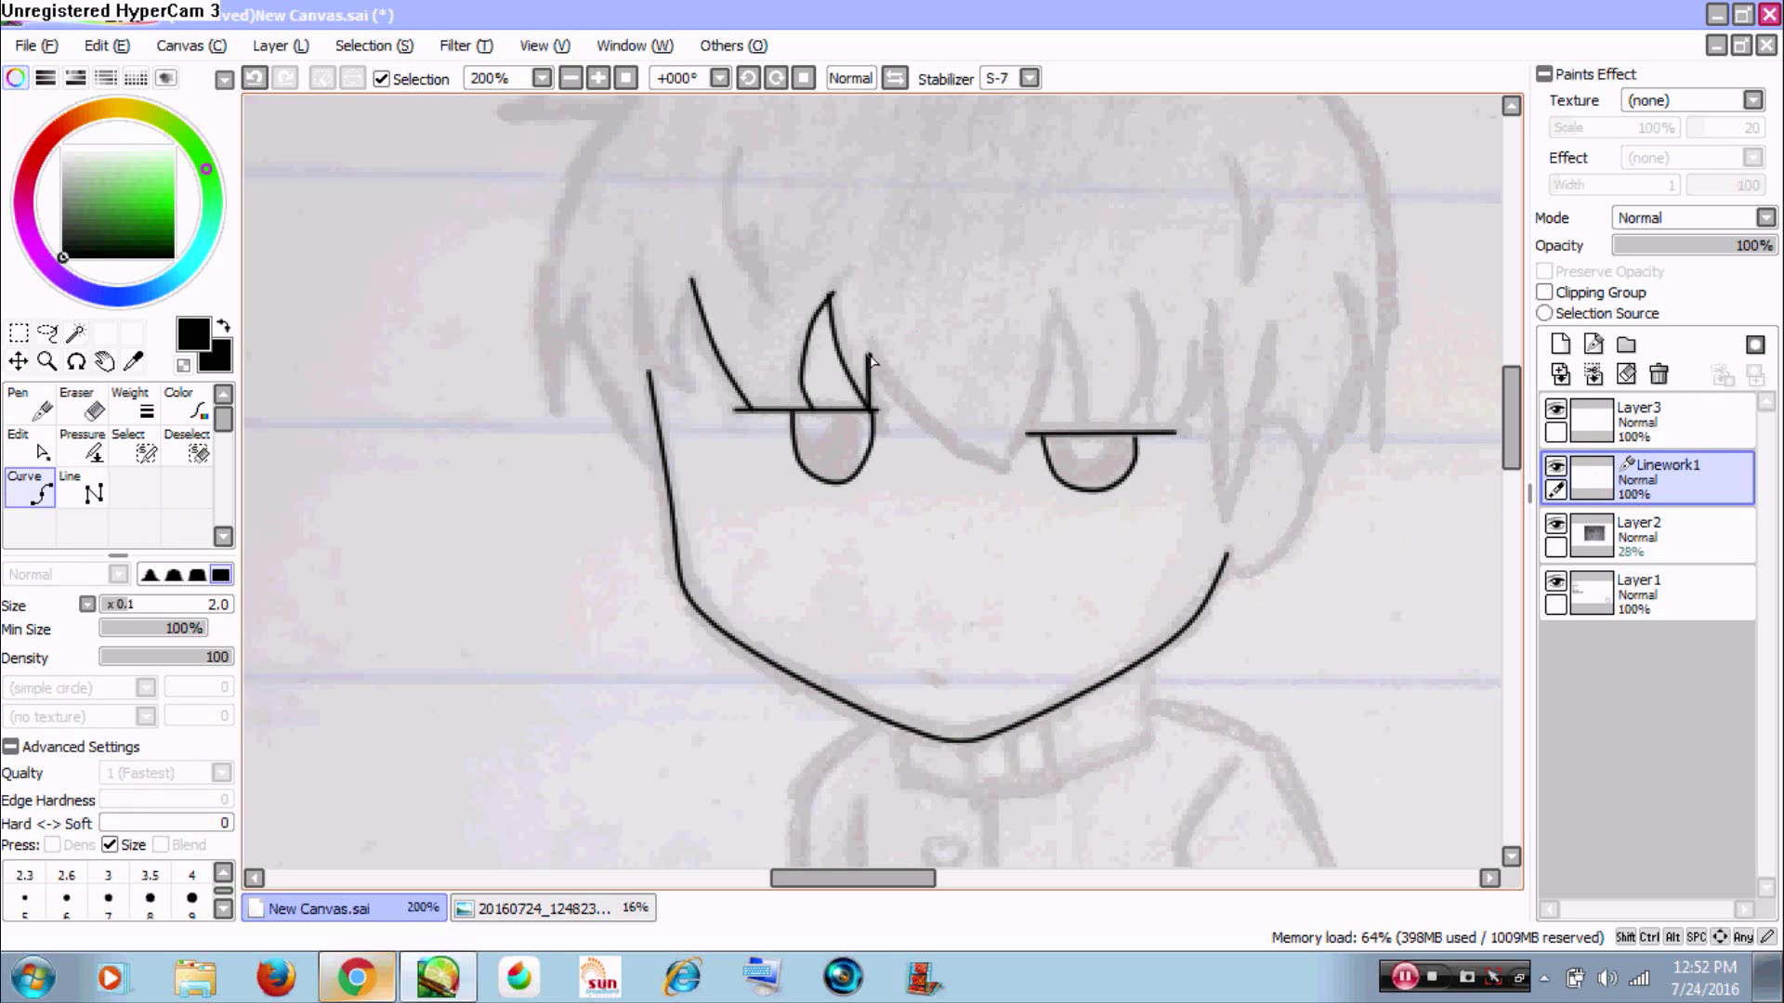
left_click(1013, 464)
left_click(1045, 395)
double_click(1047, 303)
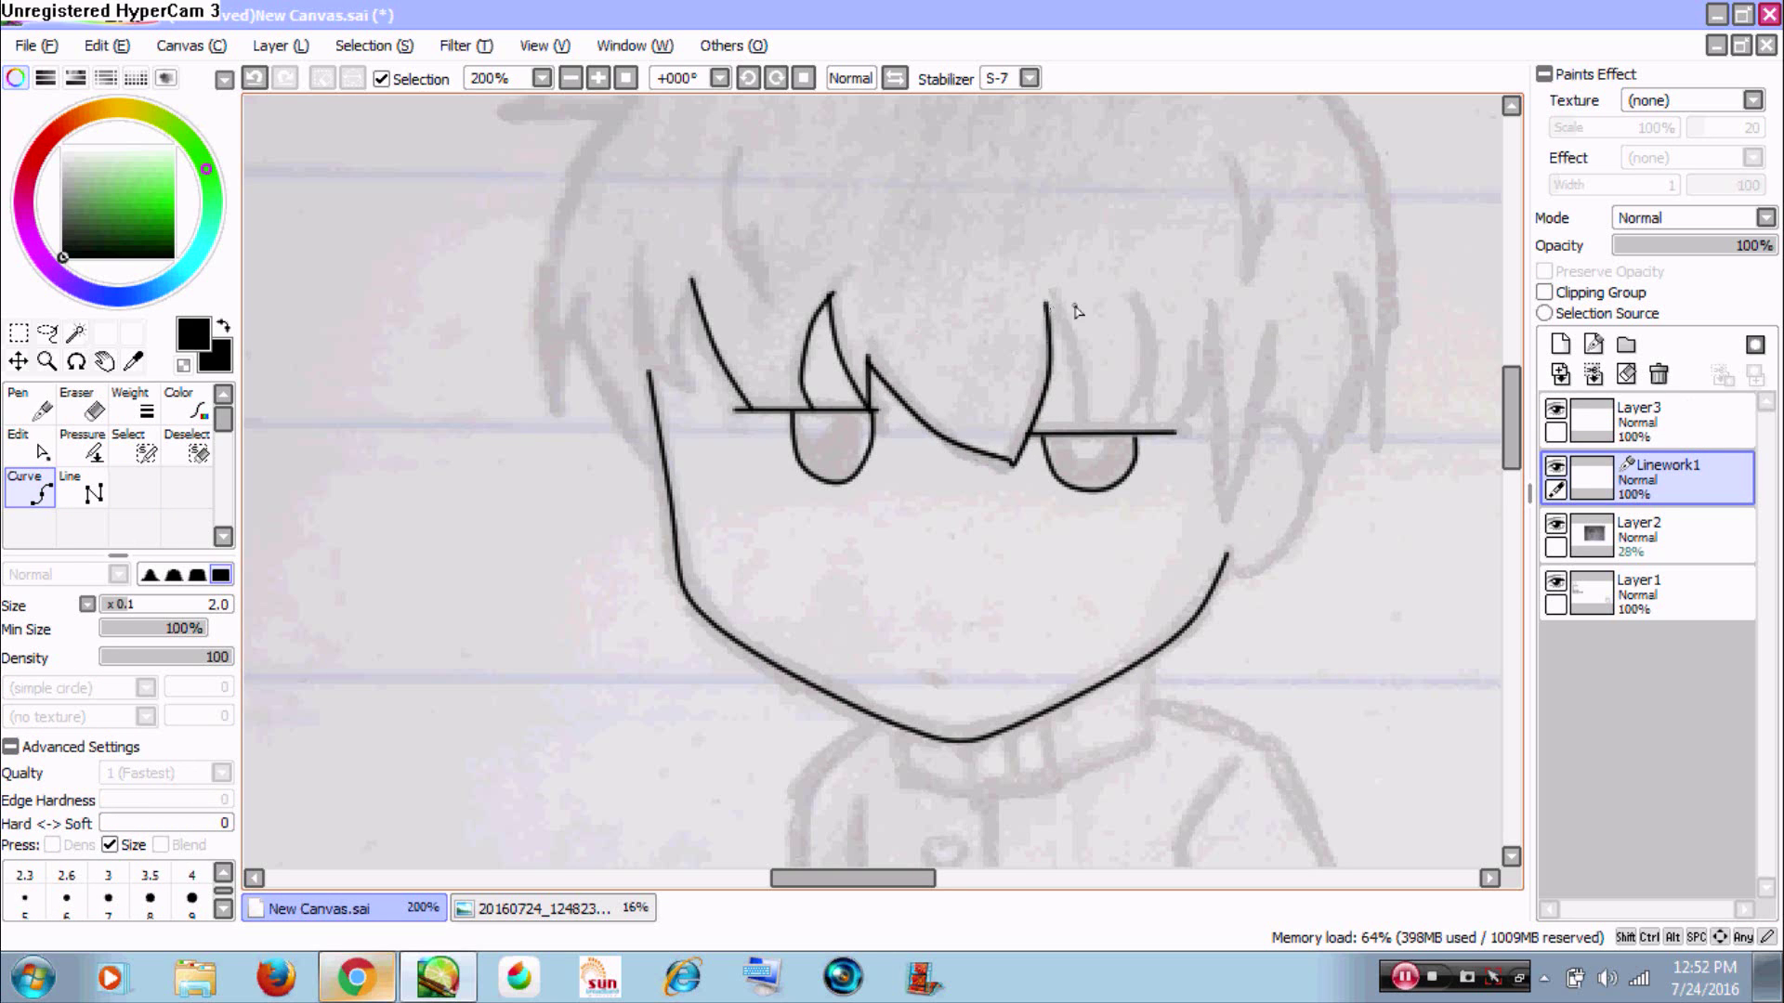
- Trace the mouth as a short, slightly slanted line just above the chin
key("ctrl+alt+space")
left_click(1108, 335)
left_click(1117, 337)
key("ctrl+space")
left_click_drag(956, 294, 1193, 568)
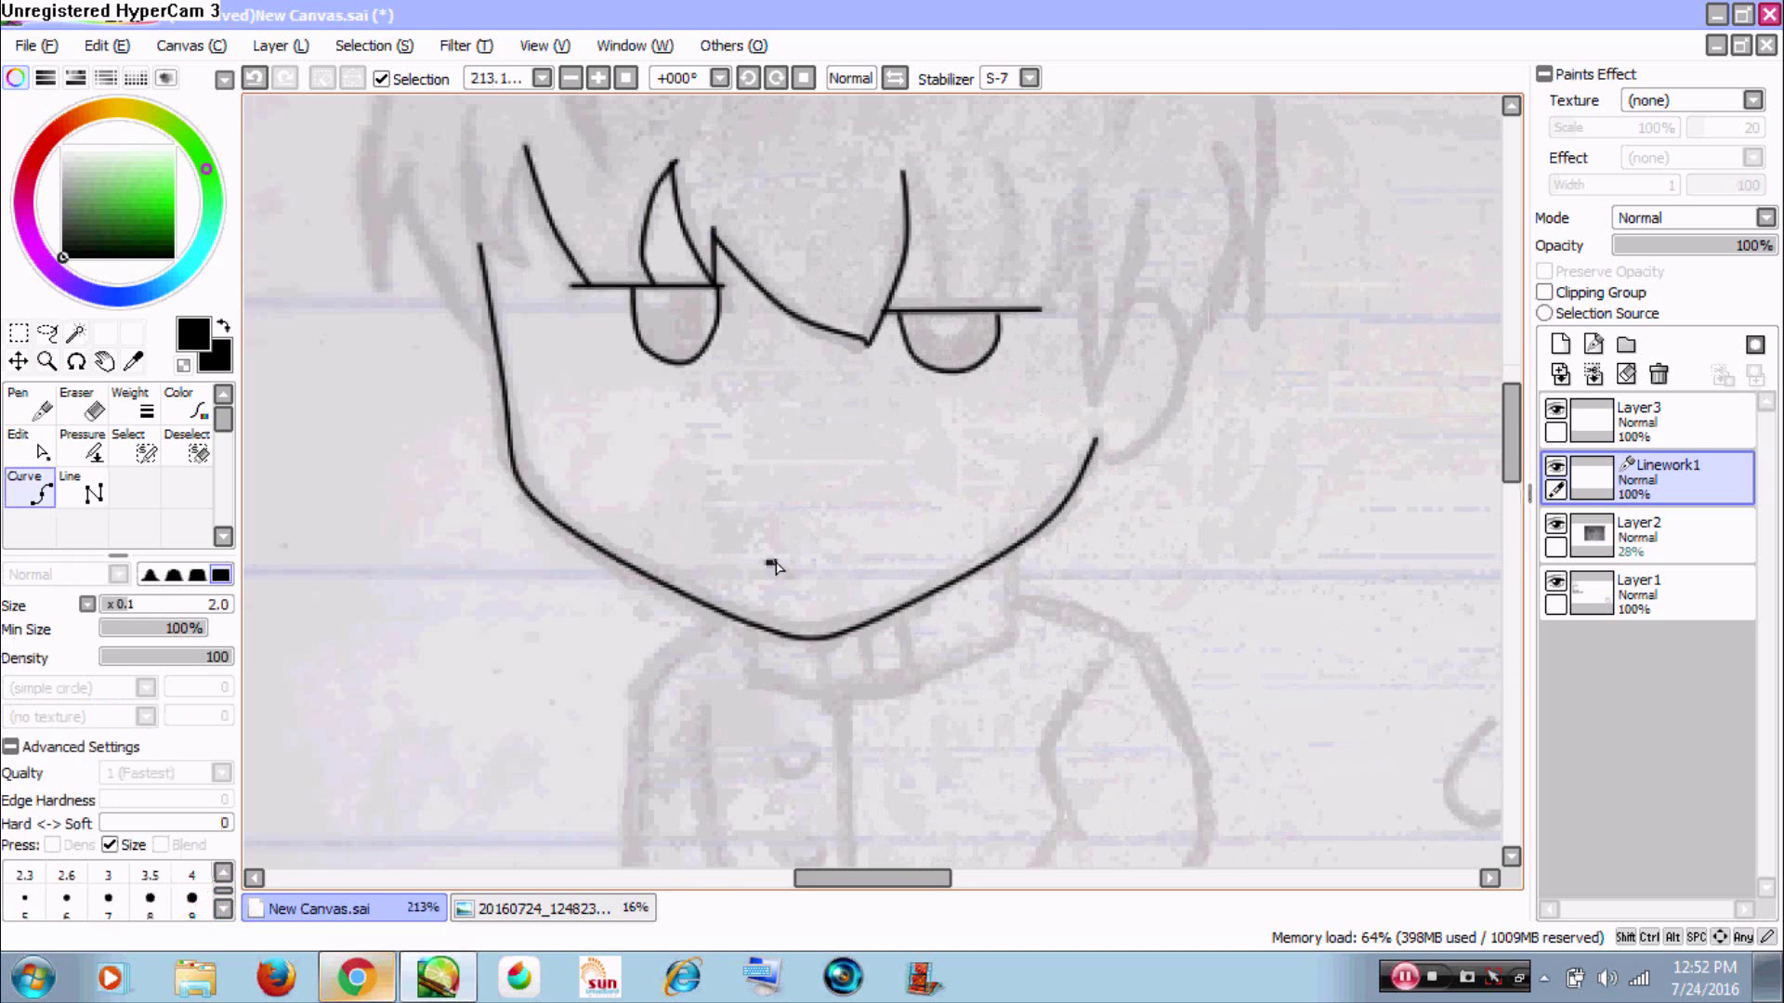
double_click(823, 576)
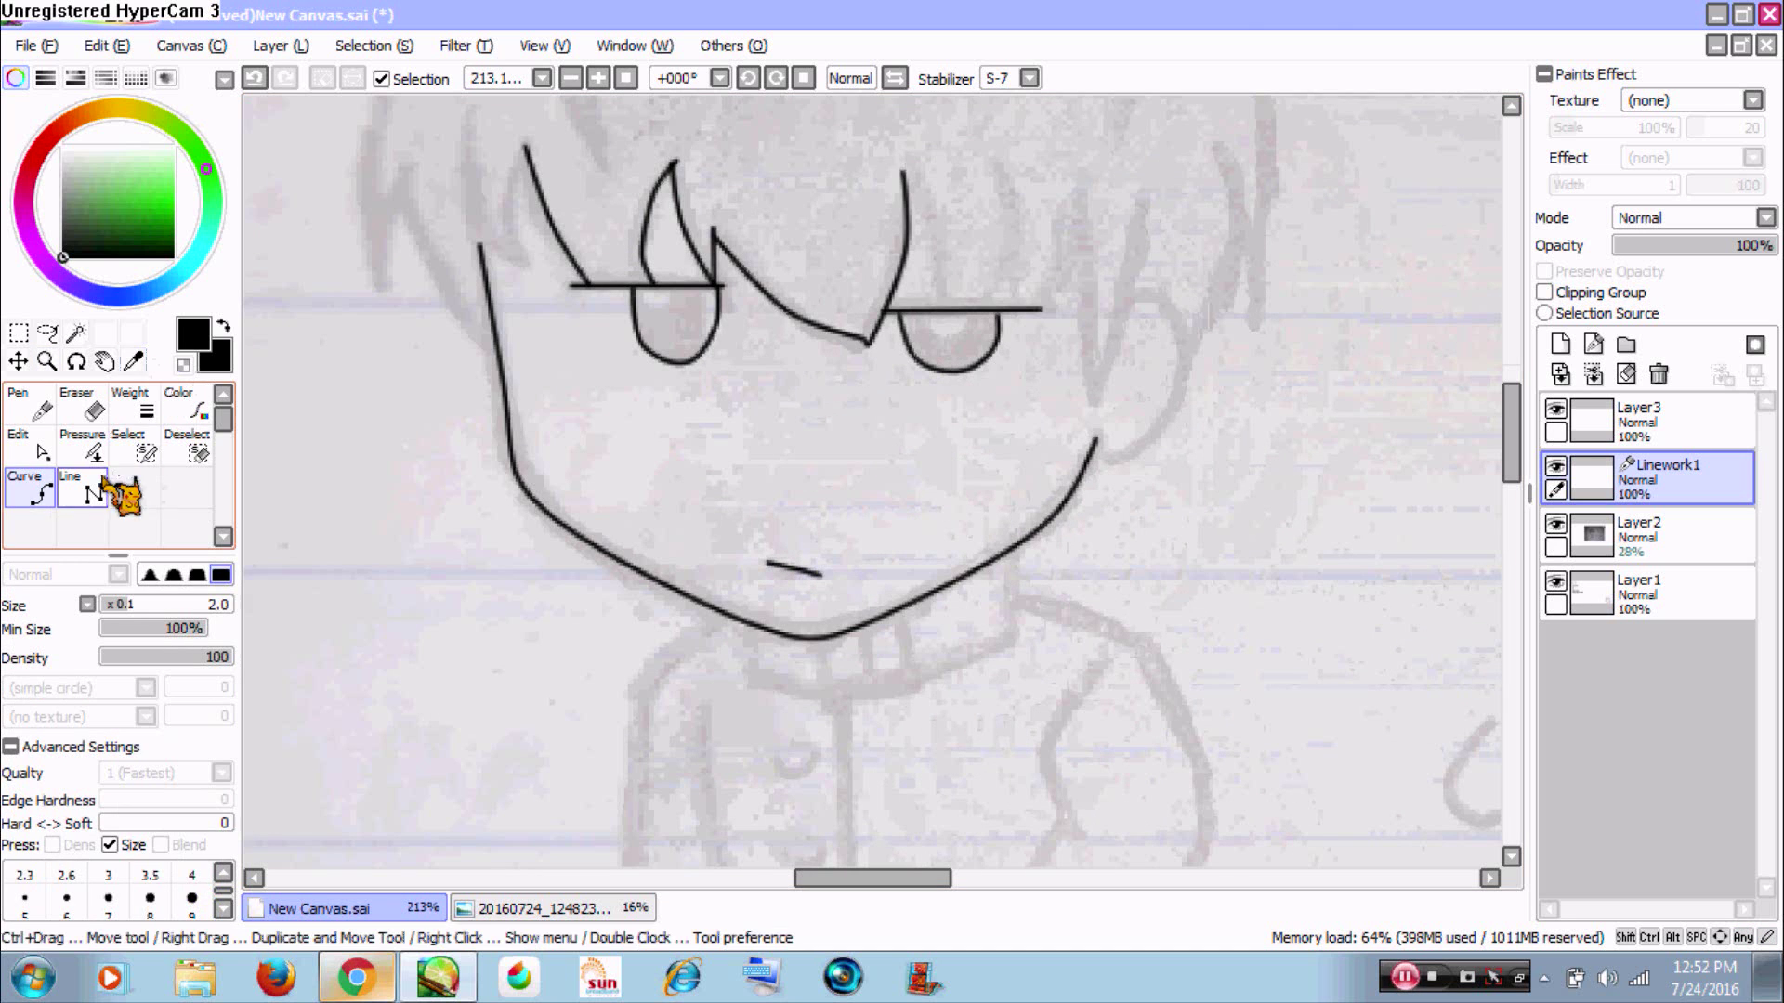
- Deform the face outline slightly at its left jaw bend with the linework Edit tool
left_click(47, 454)
left_click(520, 481)
mouse_move(519, 477)
left_mouse_down()
mouse_move(566, 482)
mouse_move(620, 406)
mouse_move(379, 530)
mouse_move(516, 496)
left_mouse_up()
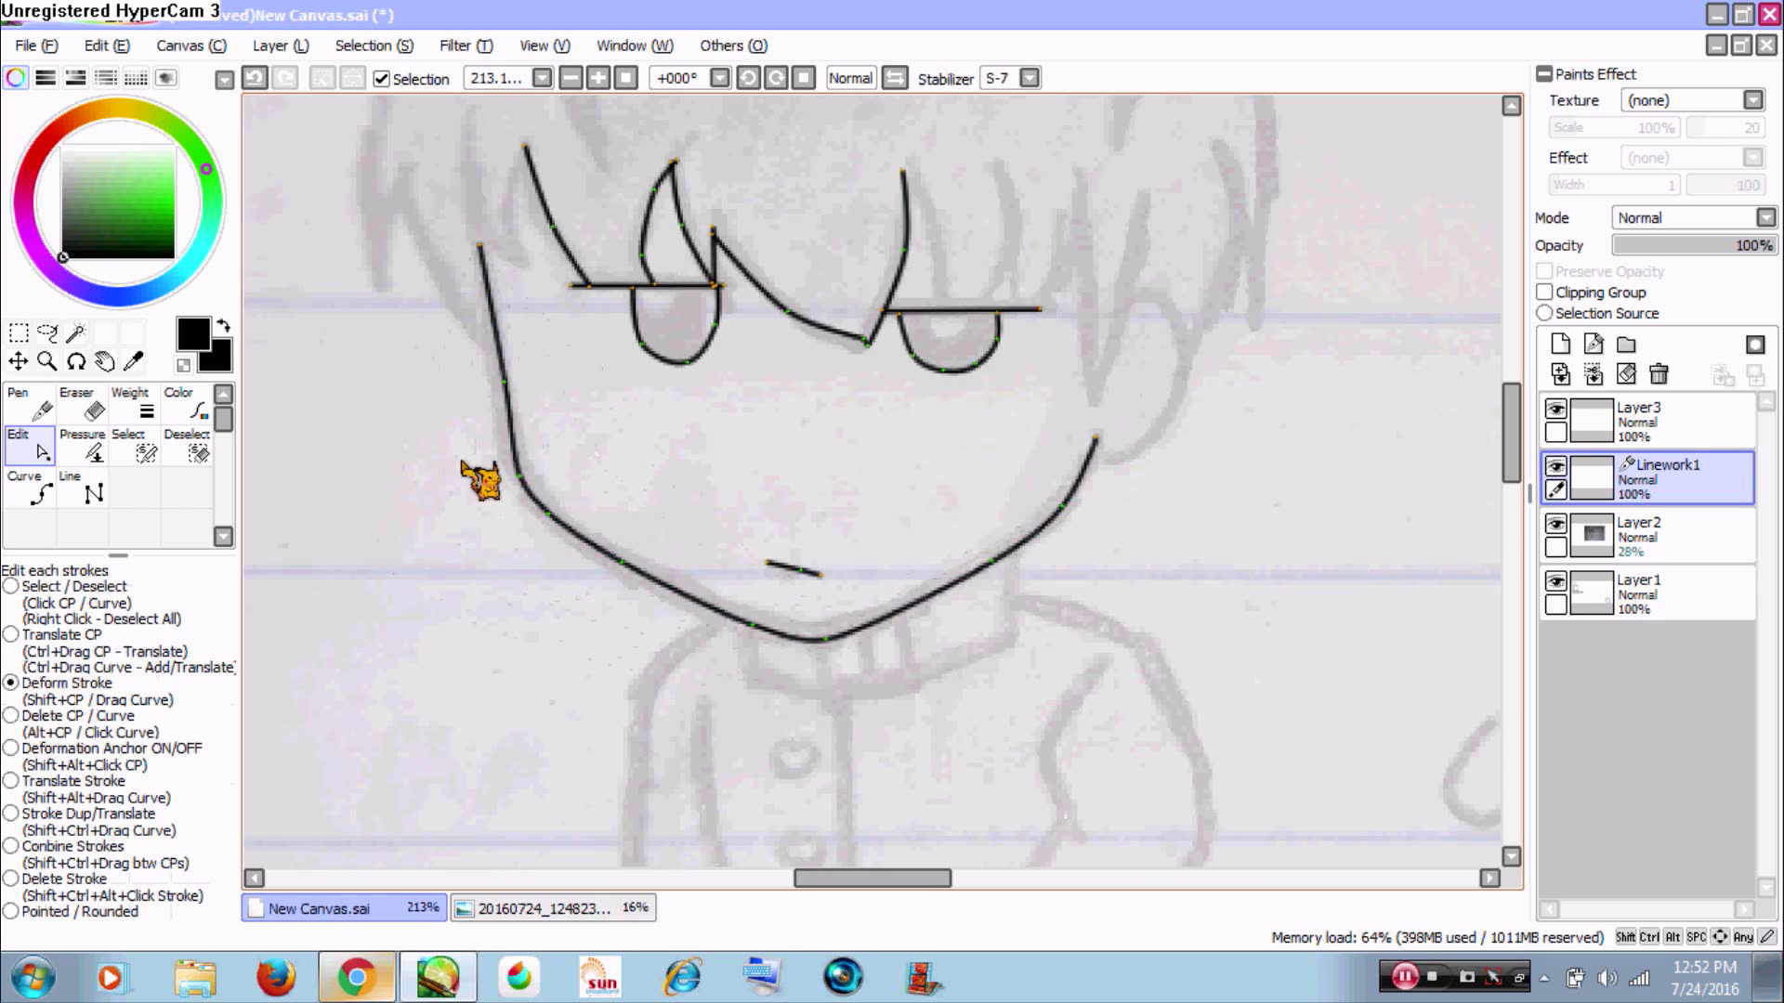
- Thicken the face outline to weight 8 and taper its upper left end by lowering that control point's pressure
left_click(94, 454)
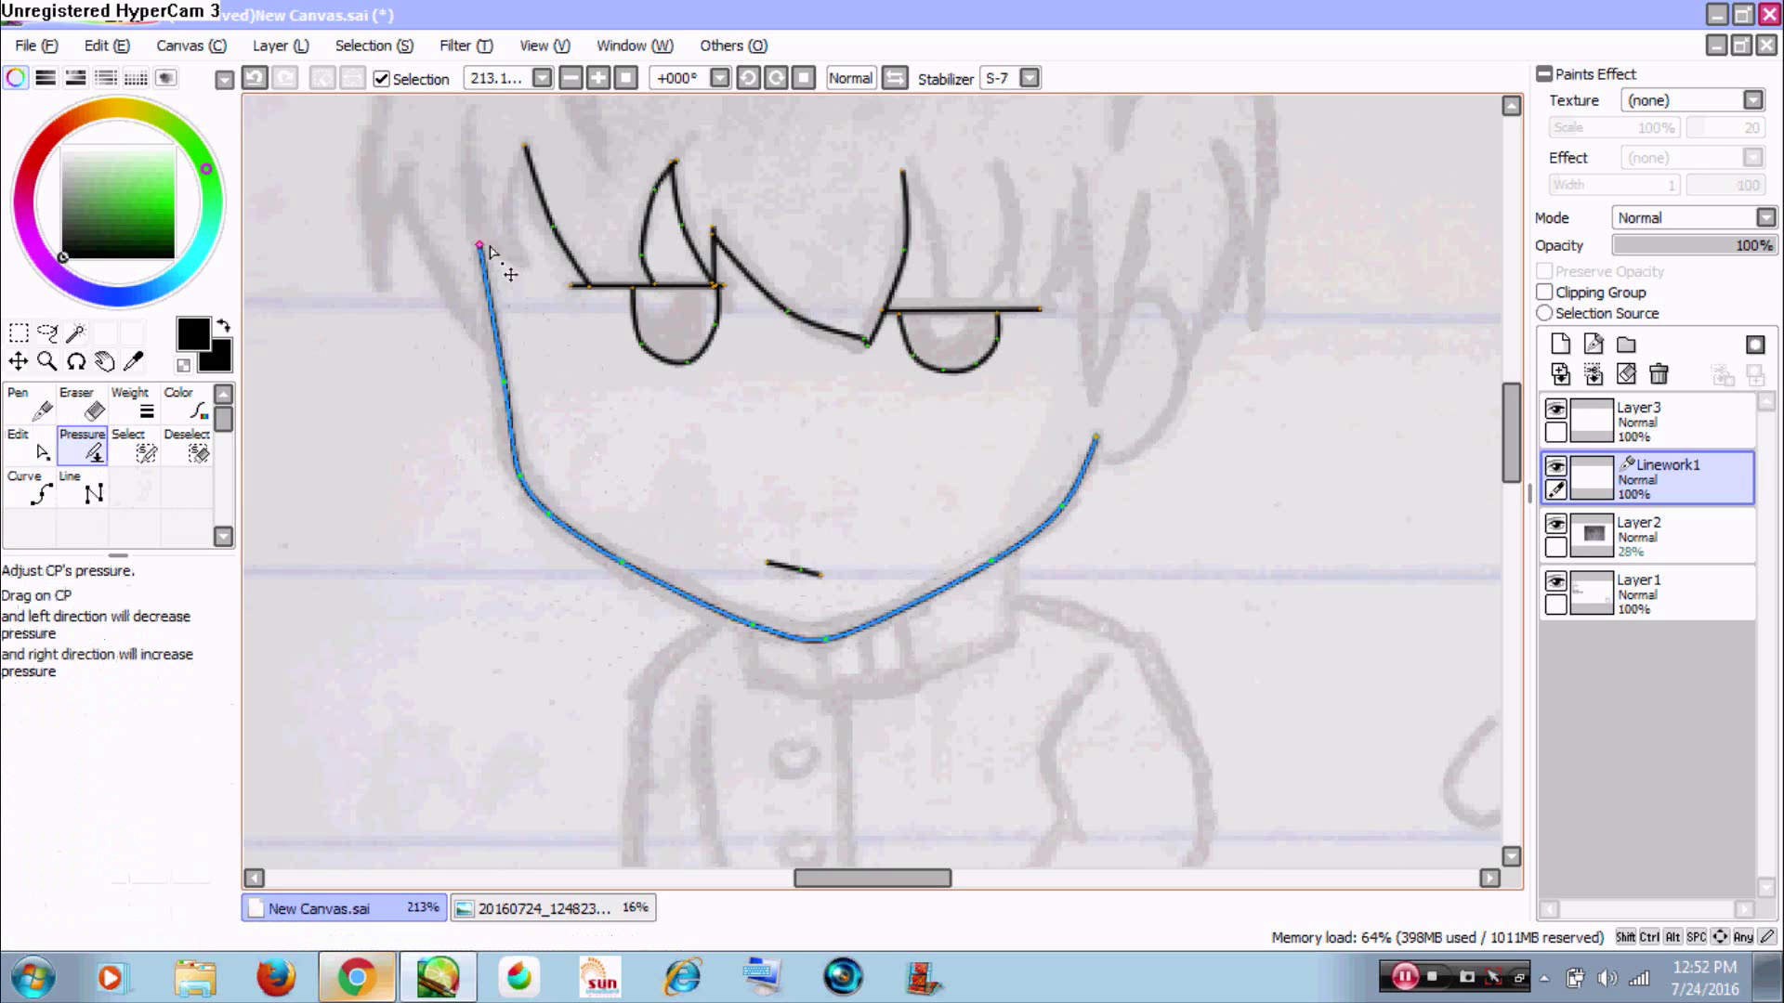
left_click_drag(478, 246, 423, 278)
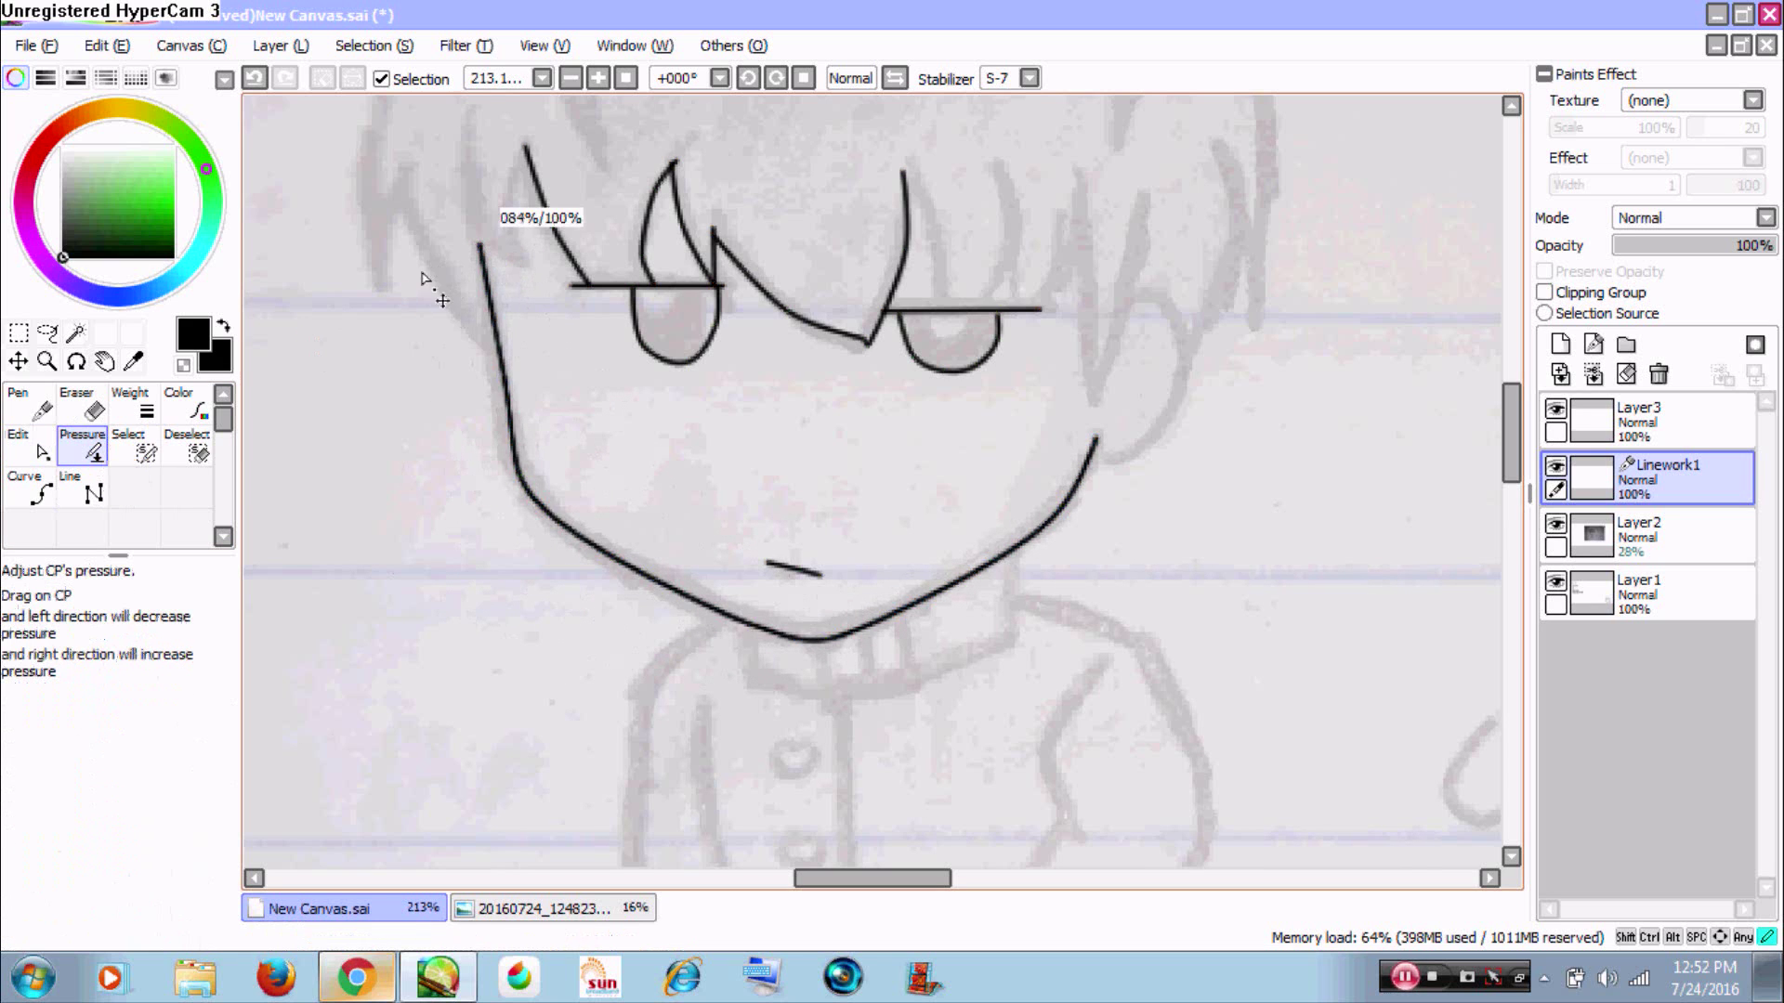
left_click(137, 407)
left_click(485, 276)
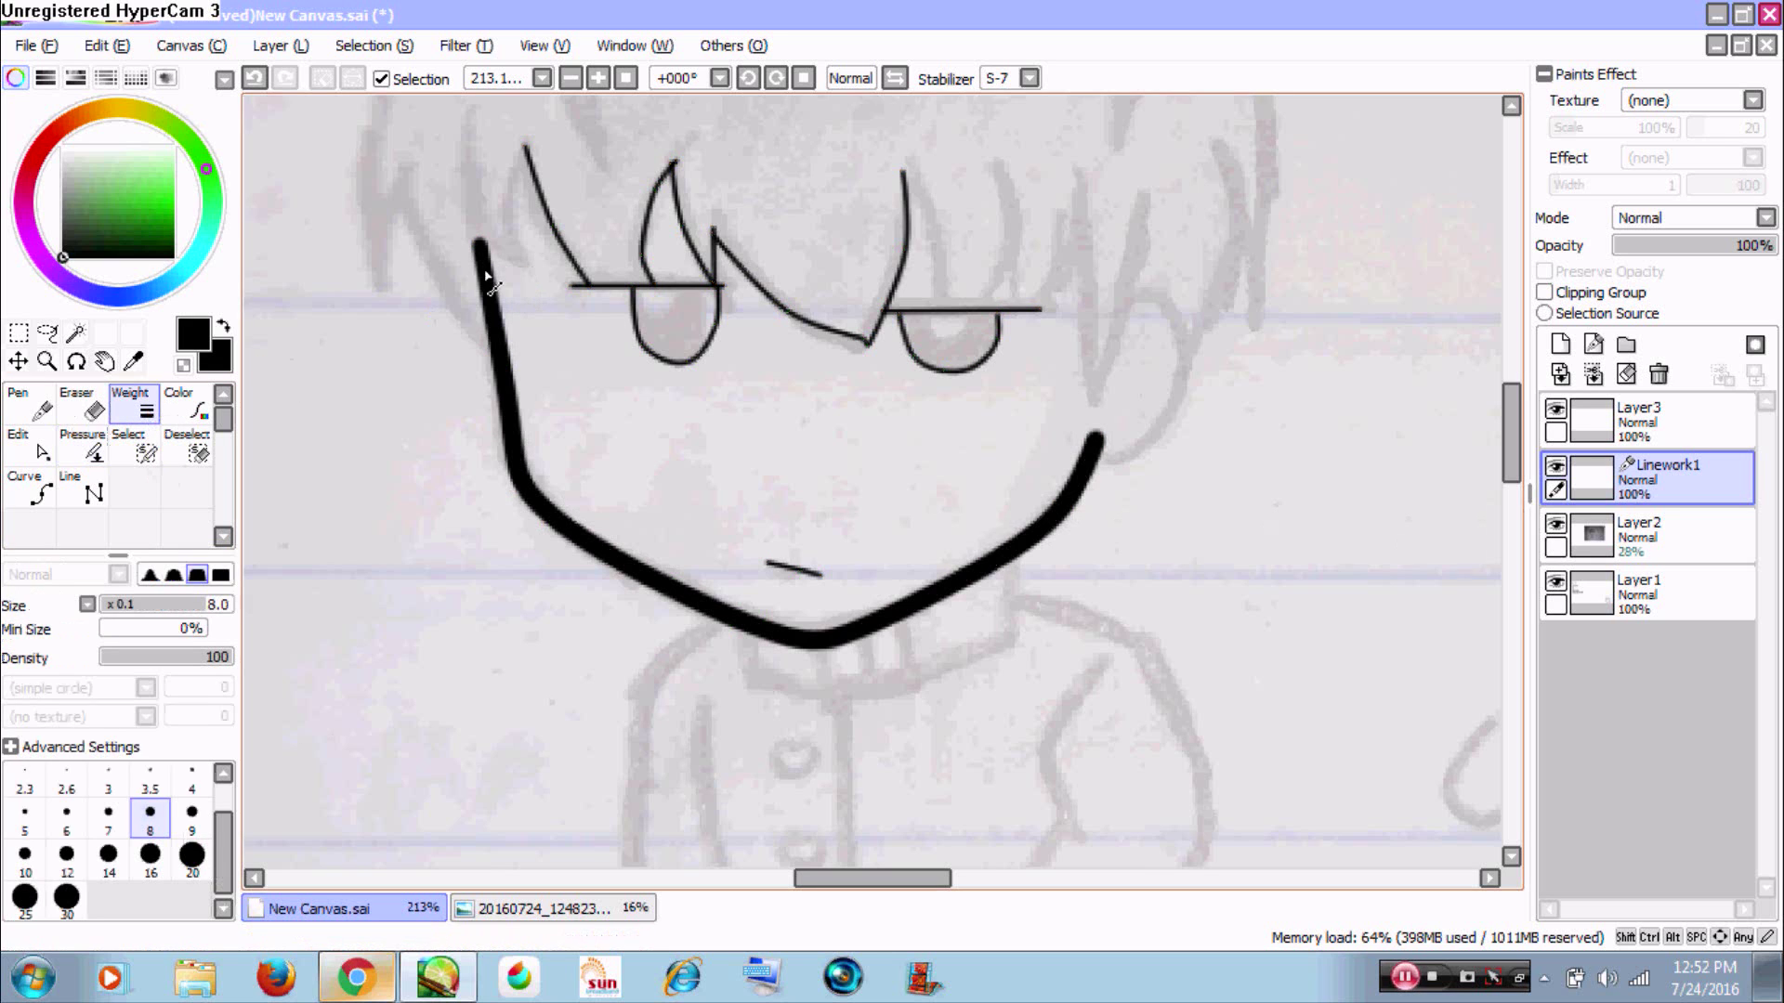
left_click(94, 453)
mouse_move(480, 252)
left_mouse_down()
mouse_move(404, 262)
mouse_move(273, 328)
mouse_move(902, 213)
mouse_move(1236, 218)
mouse_move(608, 265)
mouse_move(418, 302)
mouse_move(557, 269)
mouse_move(395, 325)
mouse_move(492, 253)
mouse_move(432, 314)
left_mouse_up()
- Recolour the face outline stroke bright green
left_click(185, 408)
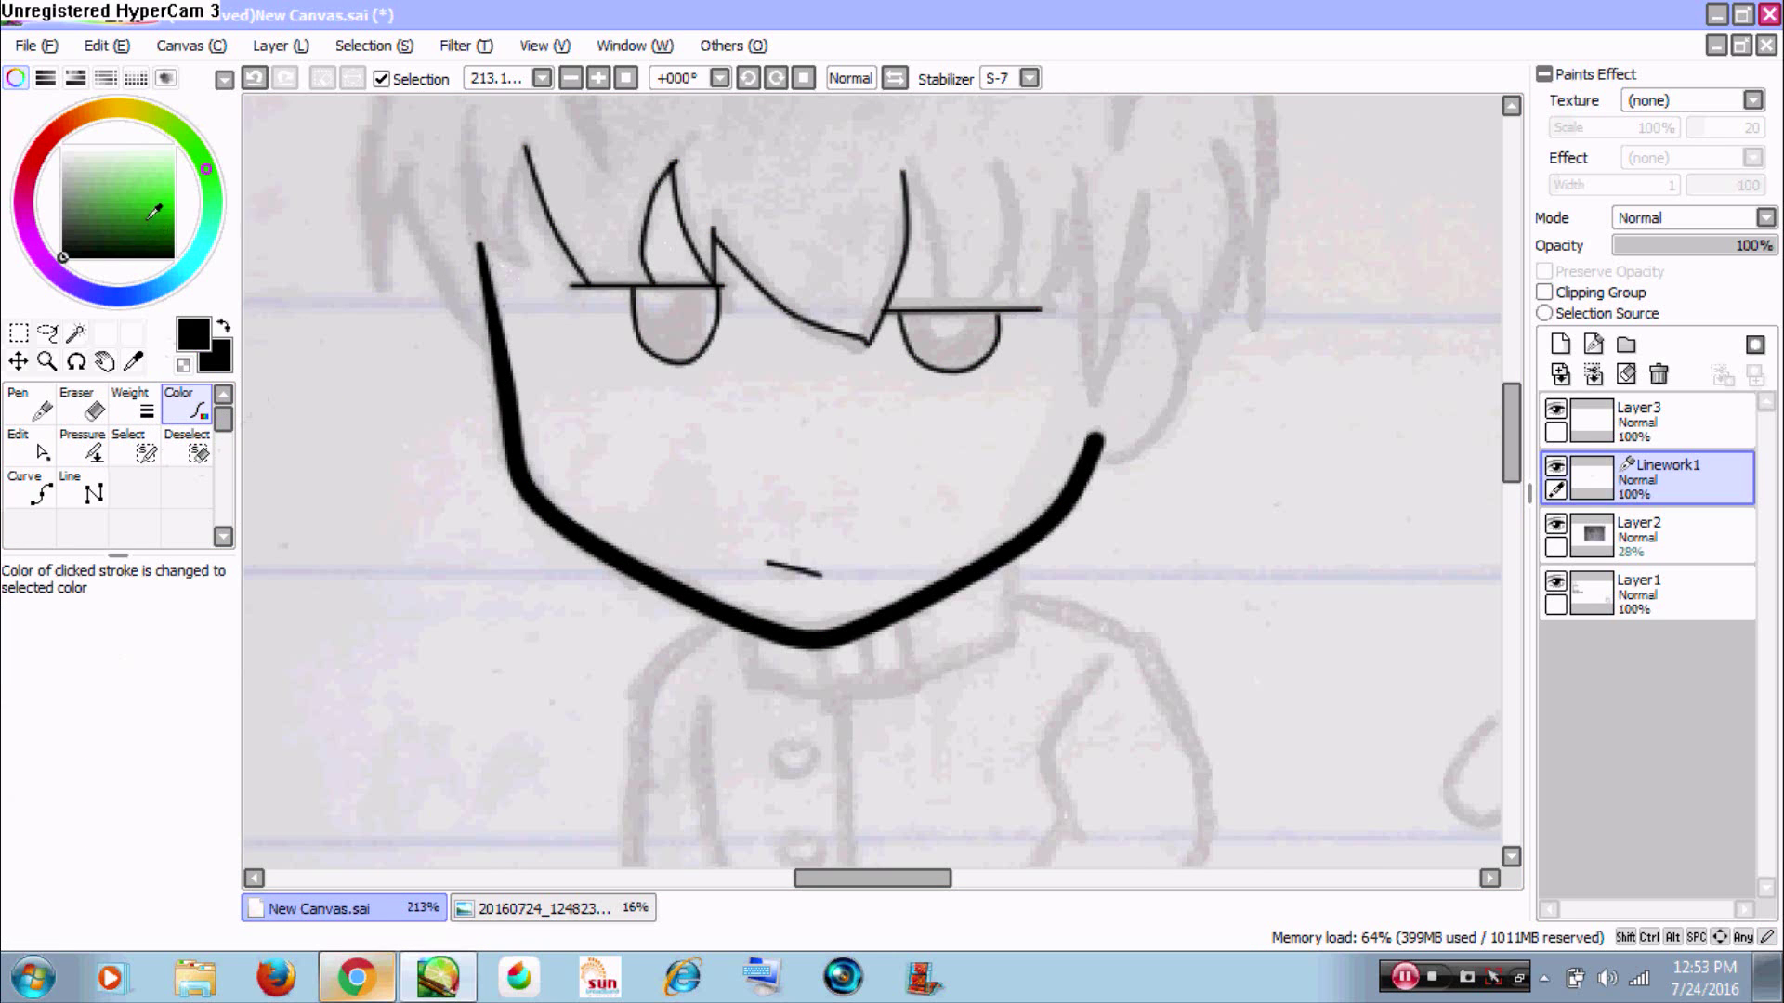
left_click(174, 199)
left_click(521, 436)
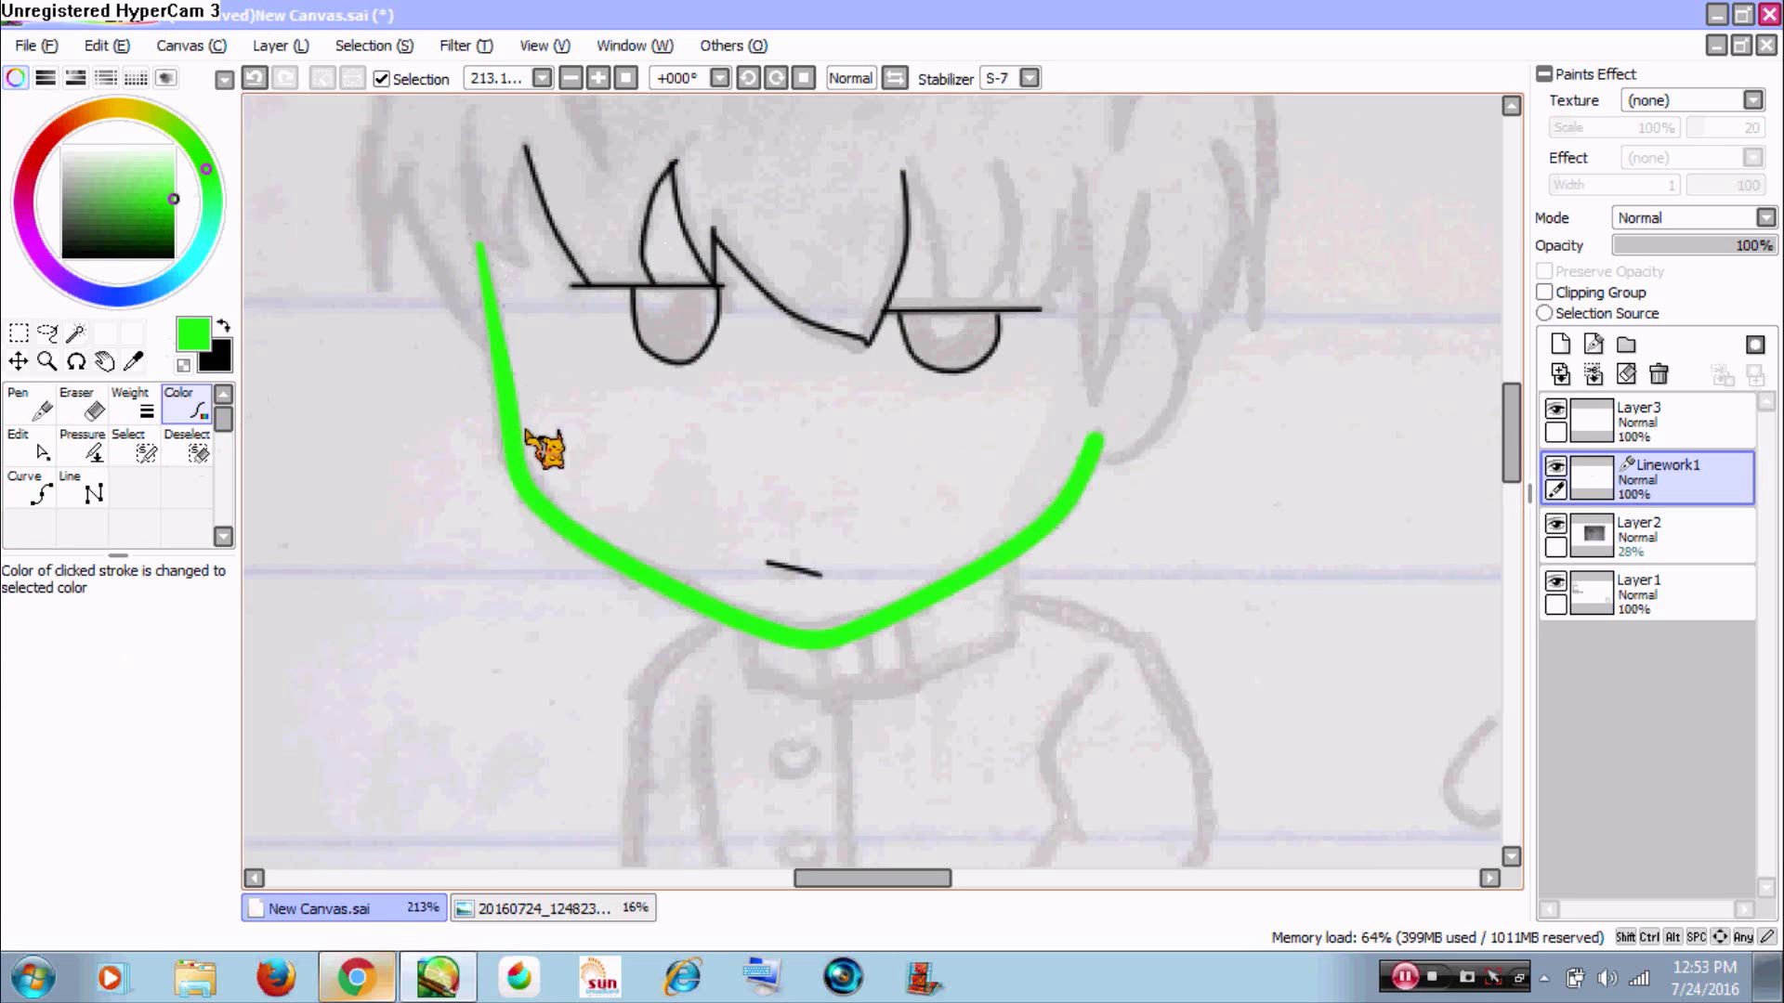
- Thin the face outline by applying a stroke weight of 3.9
left_click(134, 414)
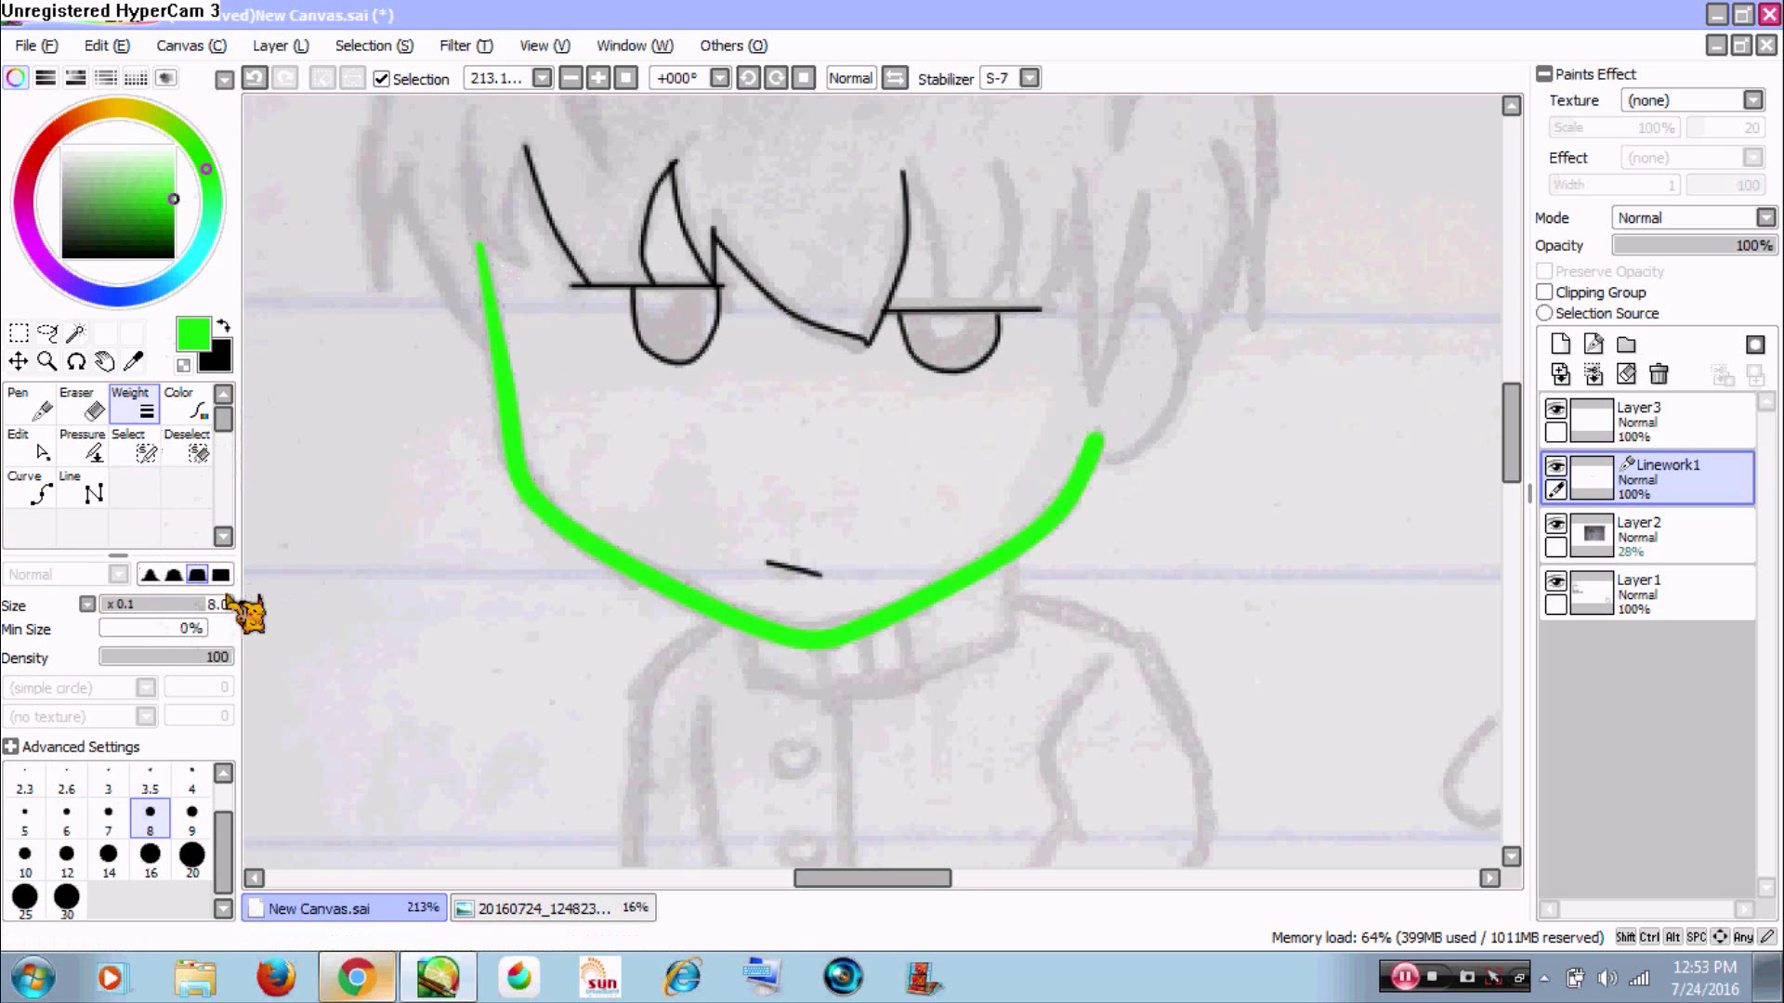
left_click(151, 604)
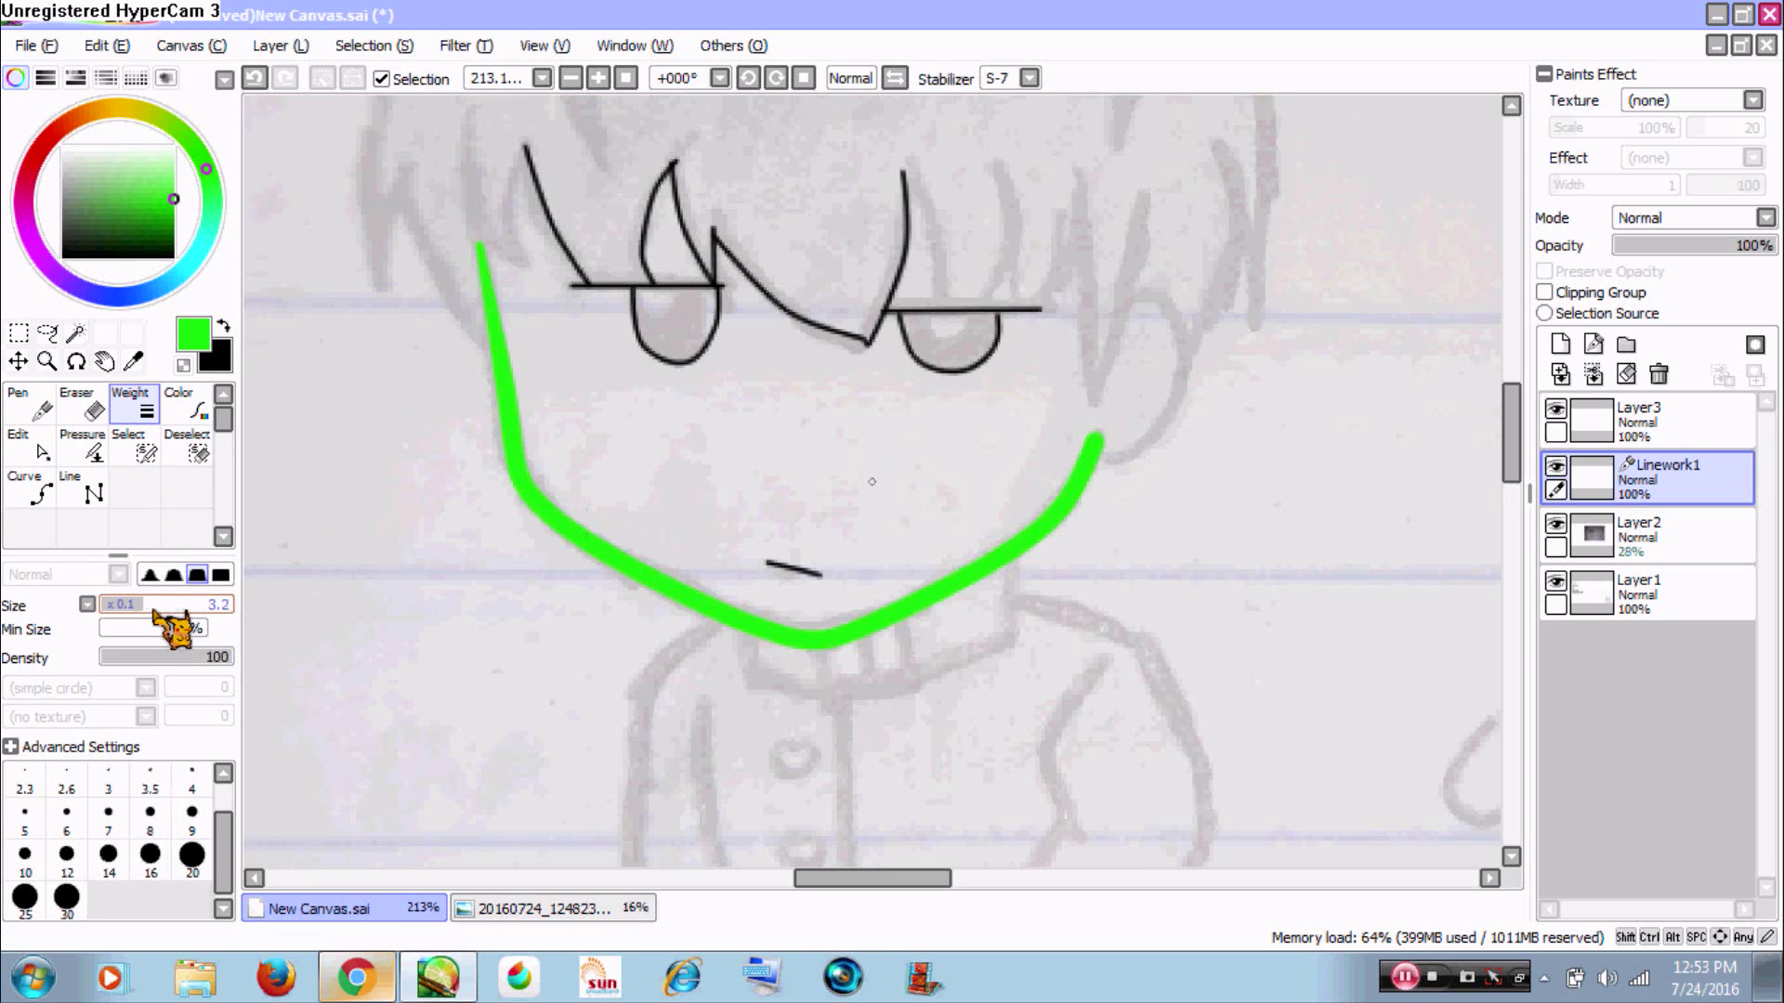
left_click(553, 515)
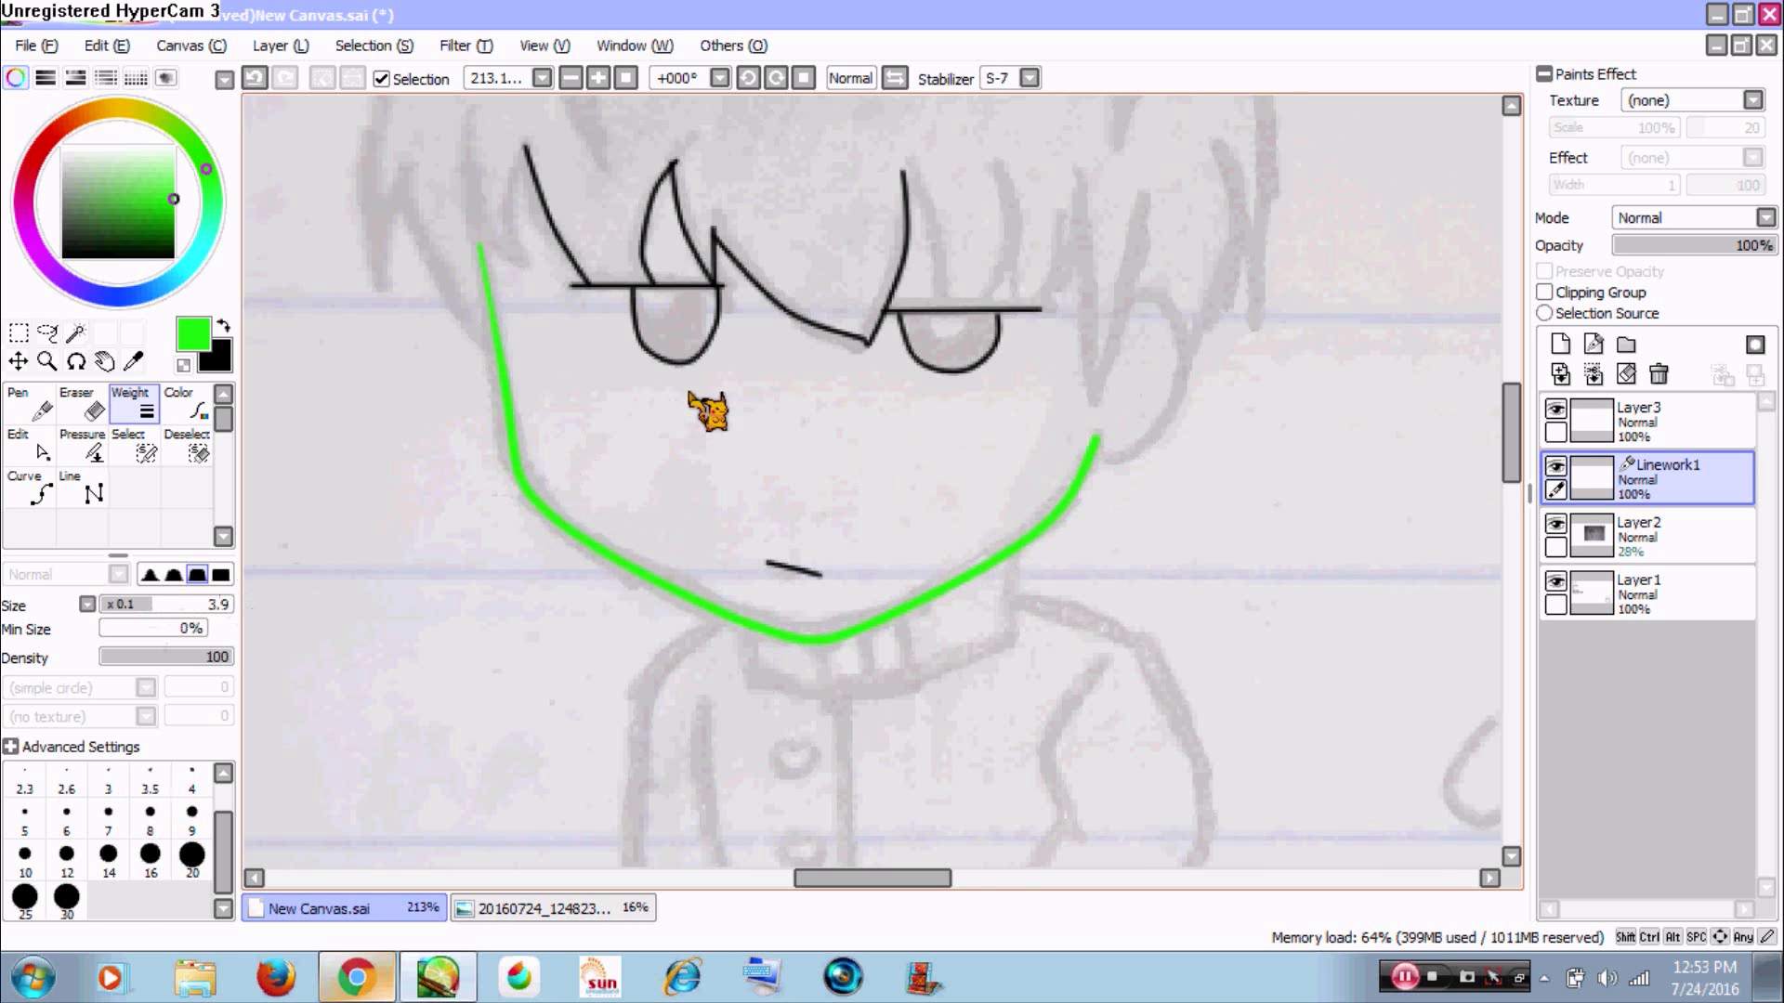
- Examine the traced face against the complete sketch and the rest of the canvas at different zoom levels
scroll(749, 398, "down", 3)
scroll(1076, 398, "down", 1)
mouse_move(876, 382)
left_mouse_down()
mouse_move(1075, 410)
mouse_move(847, 472)
left_mouse_up()
left_click(1077, 397, "alt")
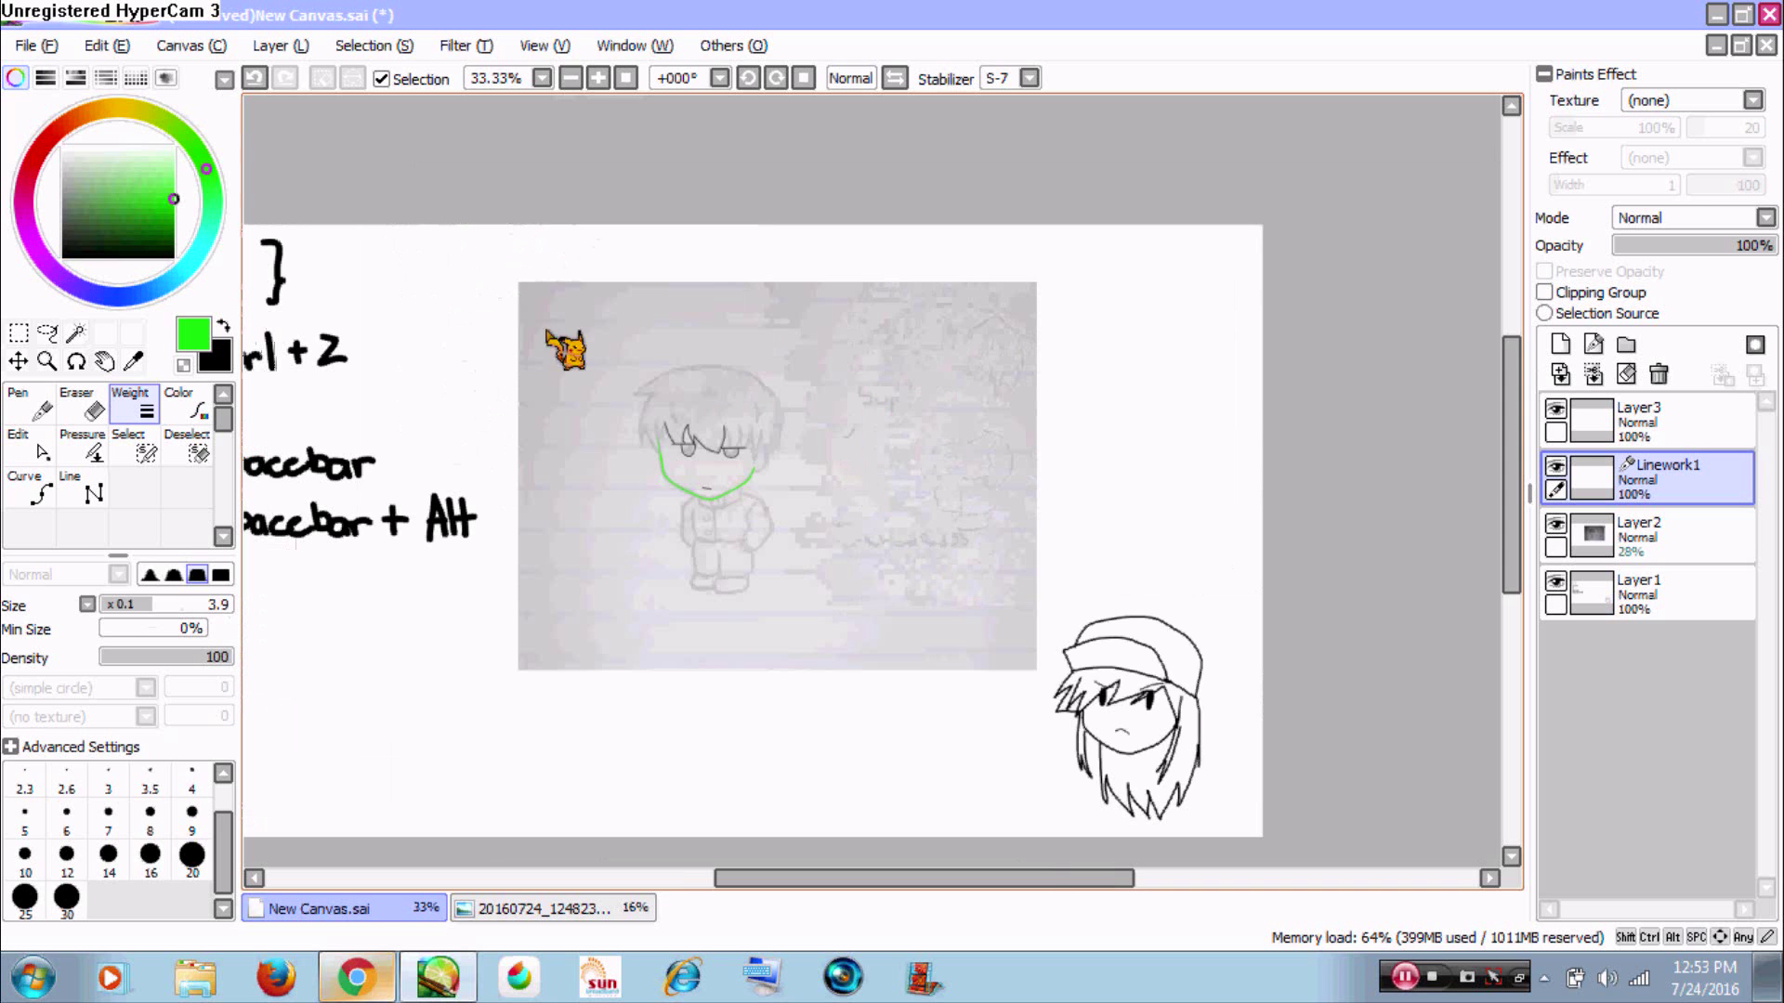
left_click_drag(629, 350, 1039, 586)
left_click_drag(756, 538, 1051, 397)
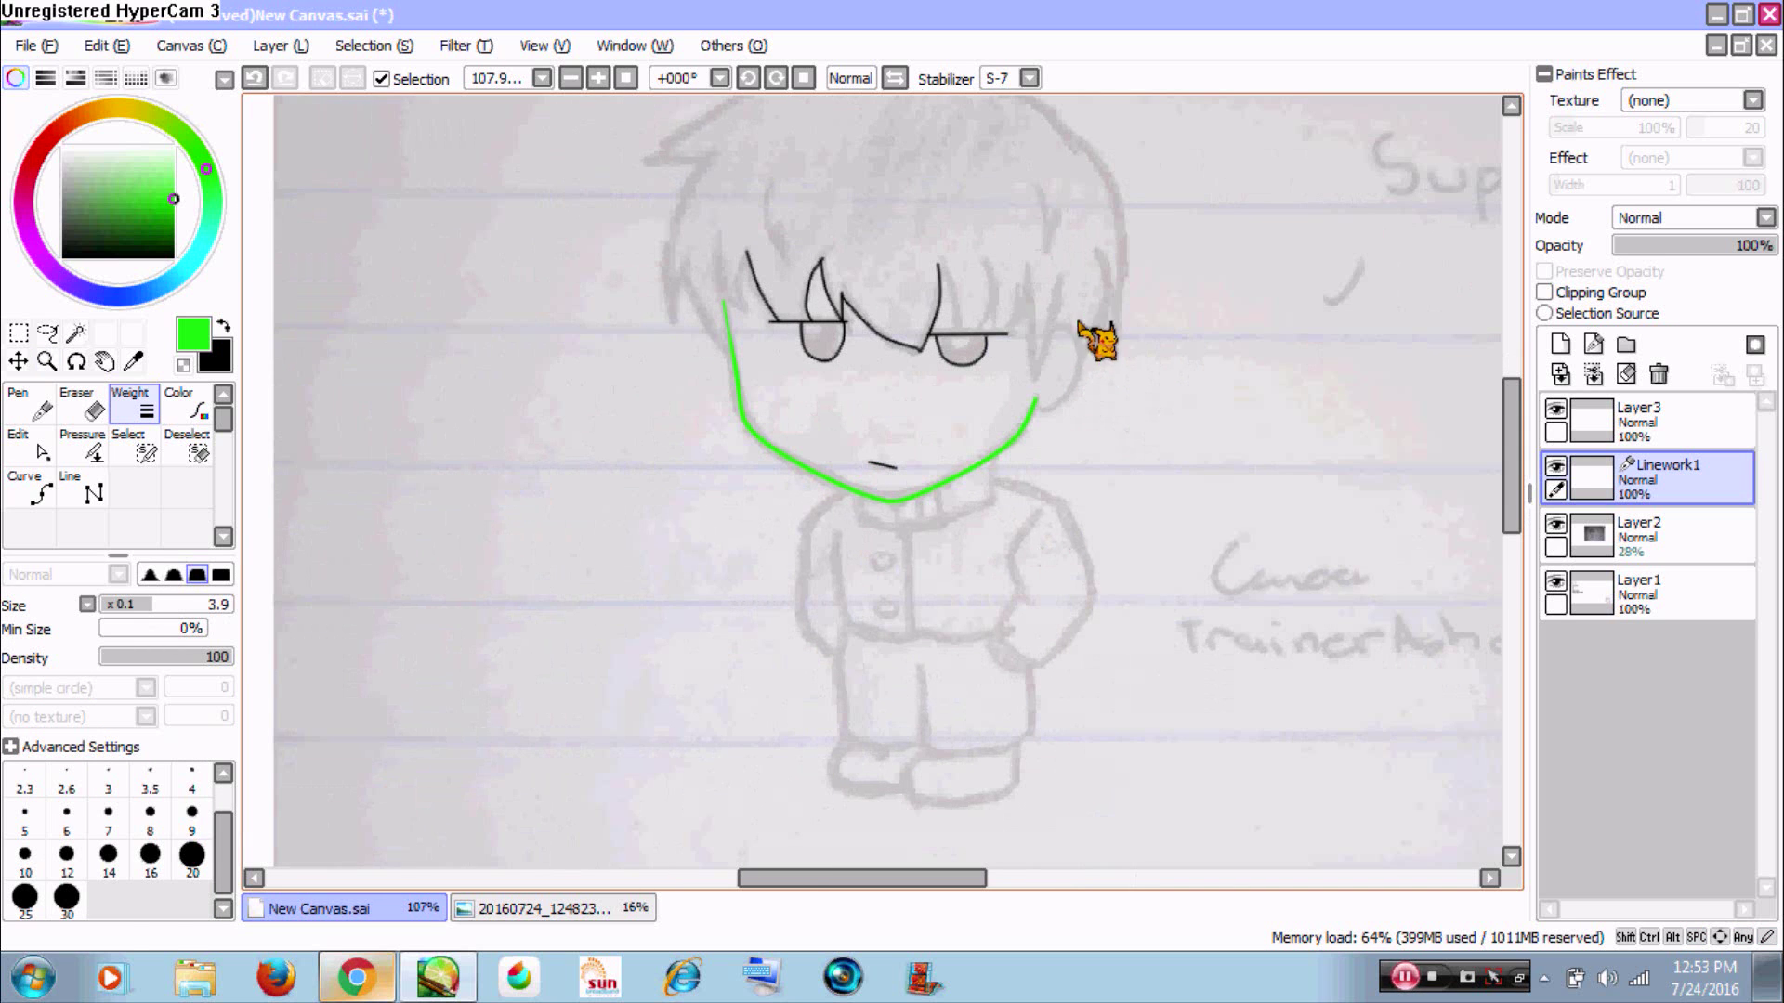
left_click(1115, 339, "alt")
left_click_drag(1178, 362, 908, 378)
left_click(907, 378, "ctrl+alt")
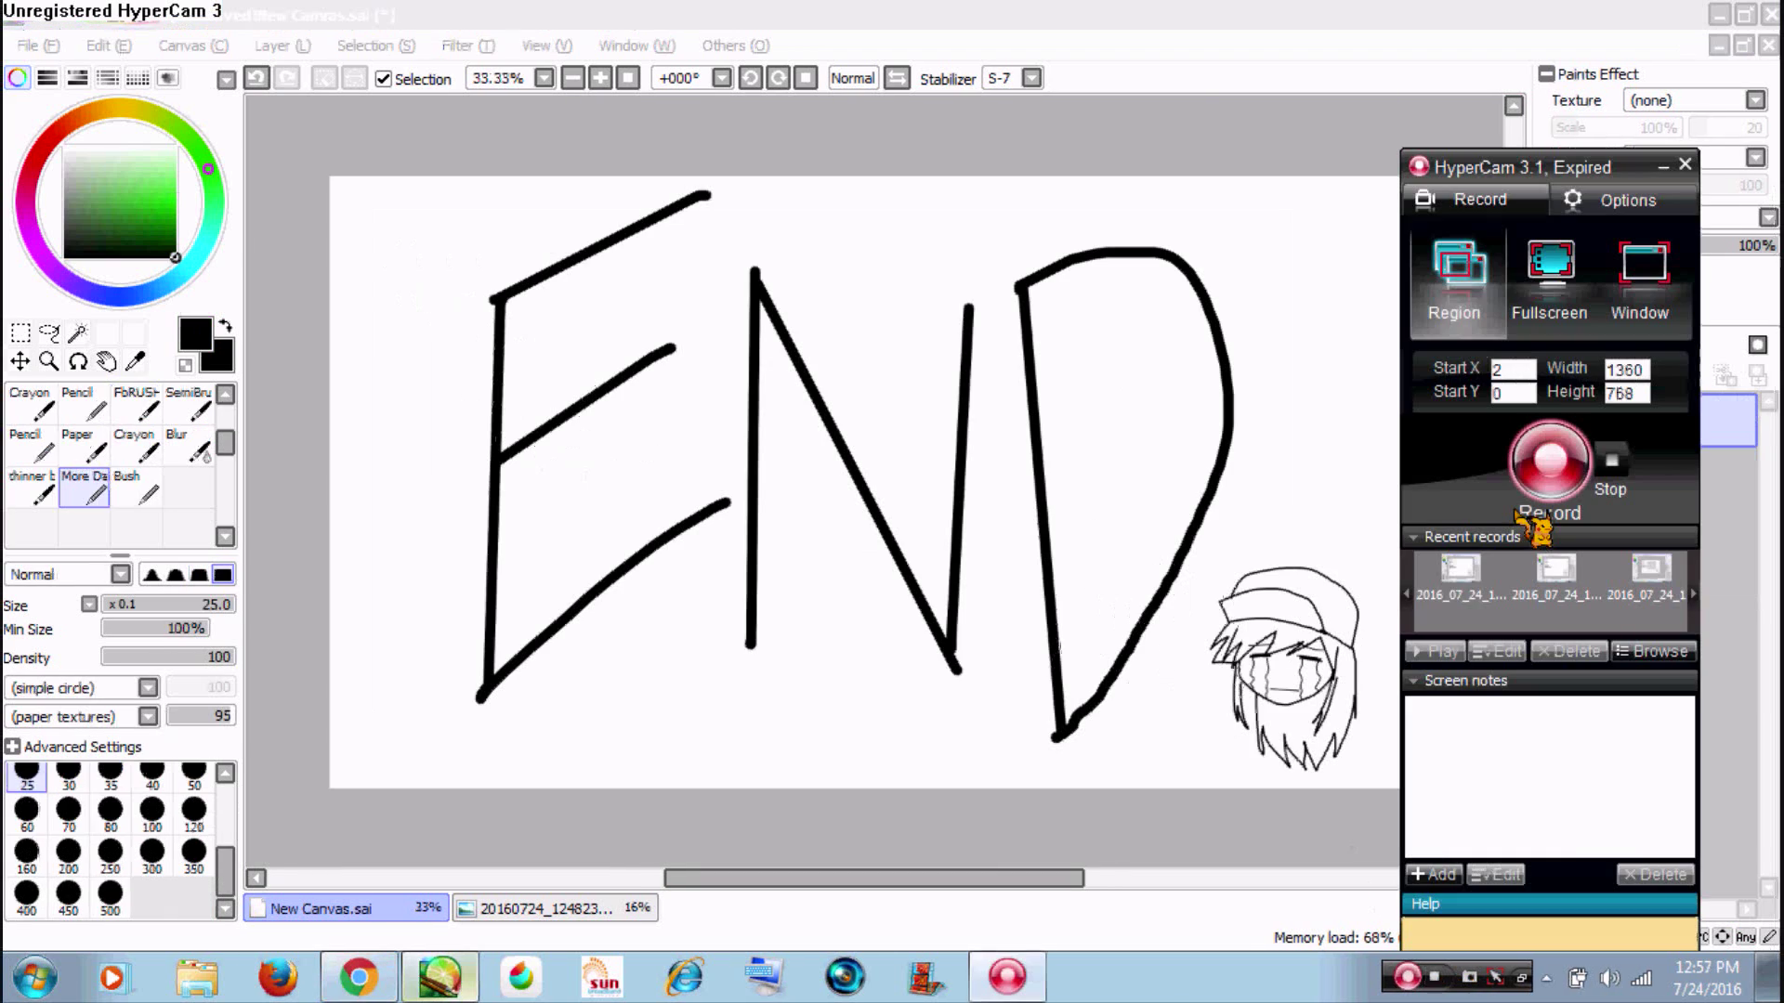
left_click(1550, 457)
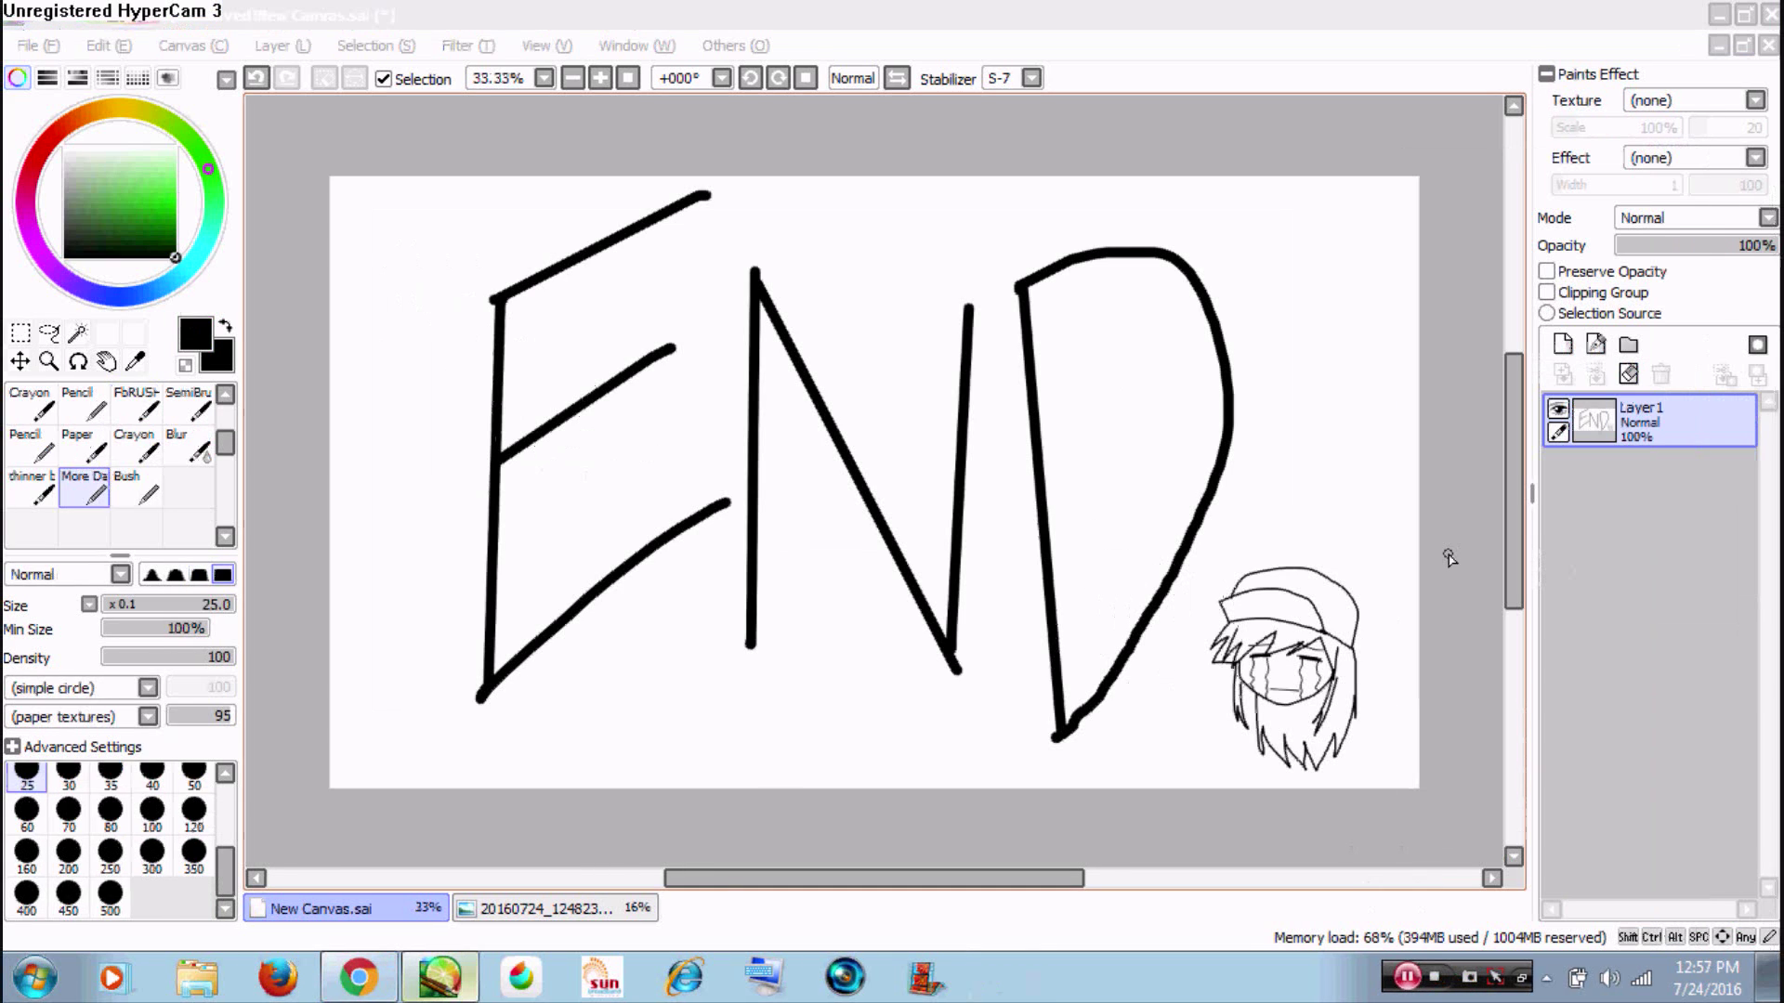